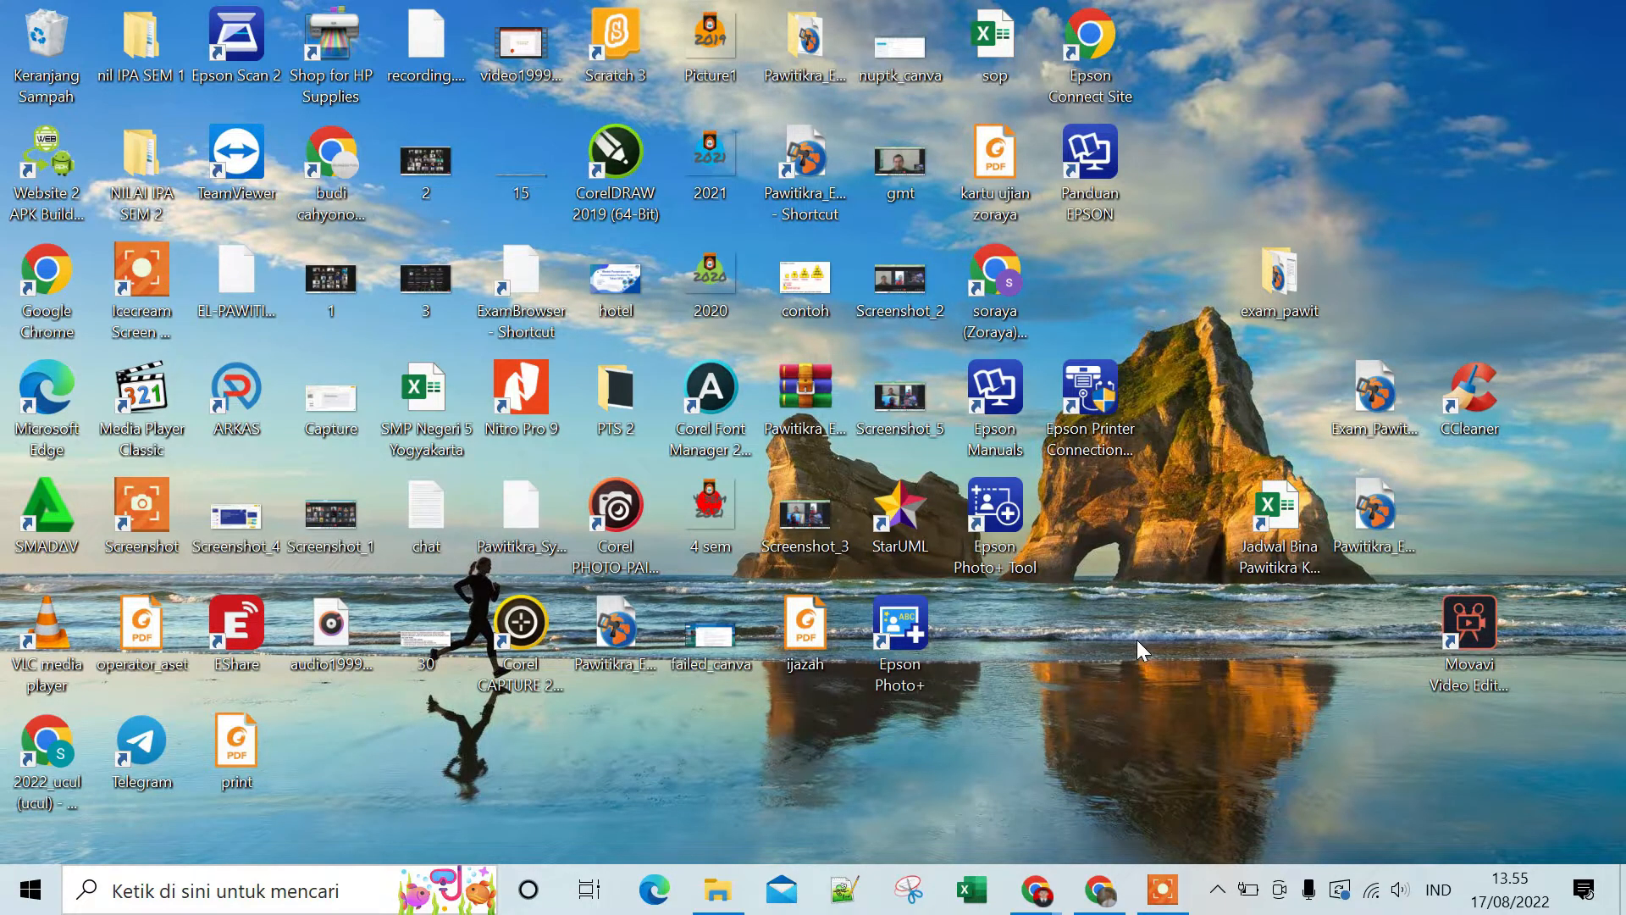
# Open the 22A_DSI site editor in Chrome and review the home page's collaboration rules and assessment criteria
pyautogui.moveTo(1047, 892)
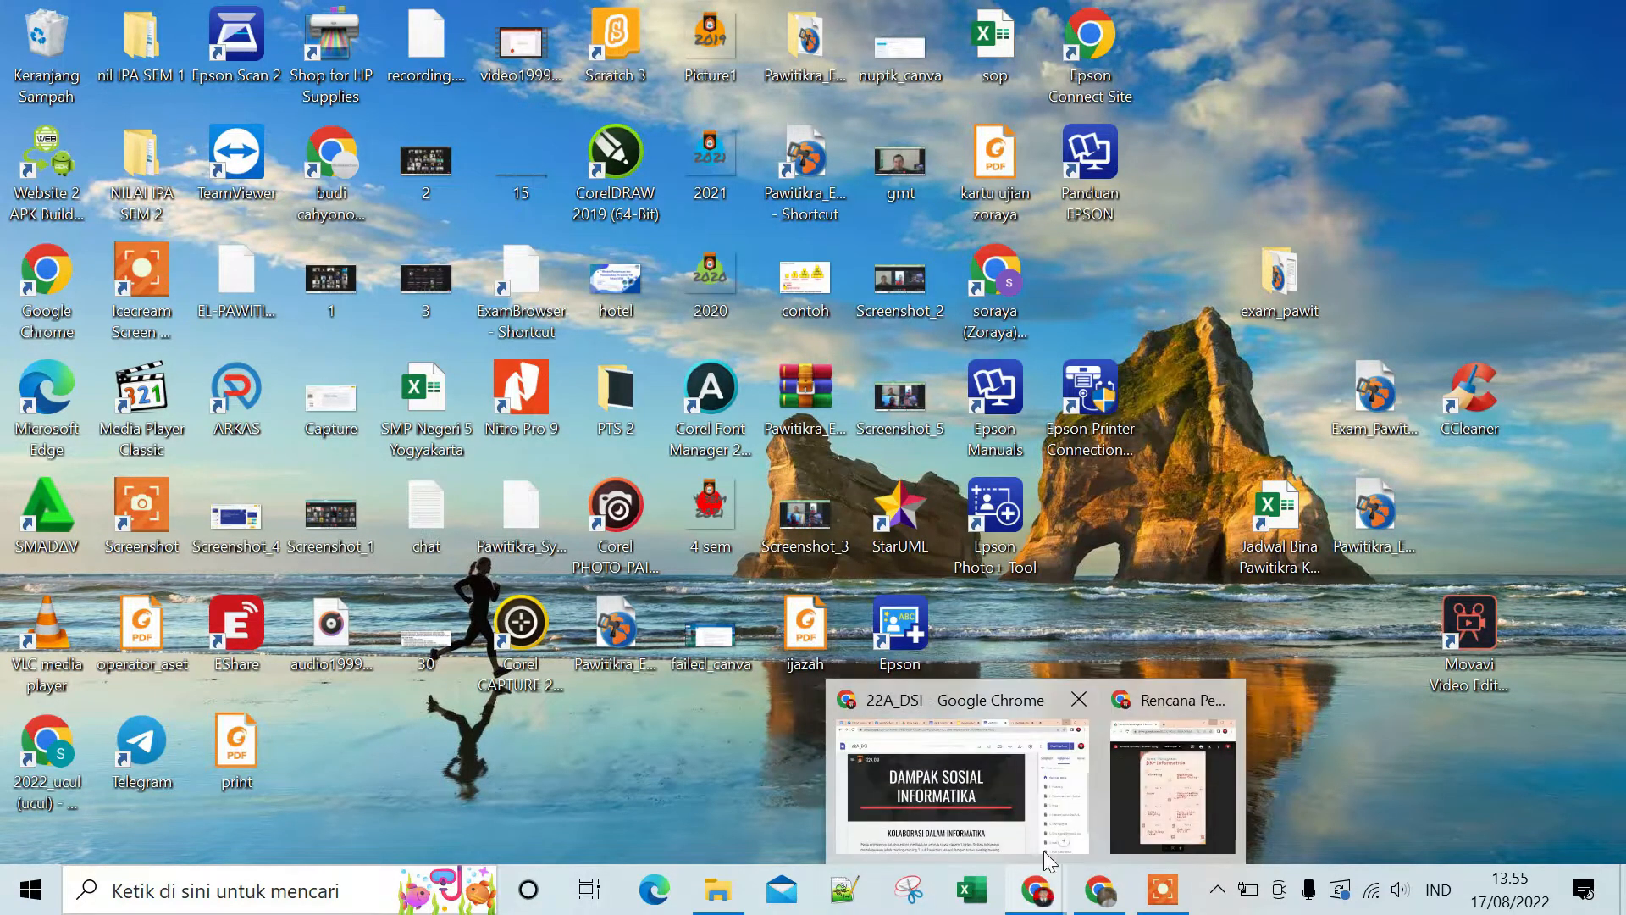
pyautogui.click(1029, 796)
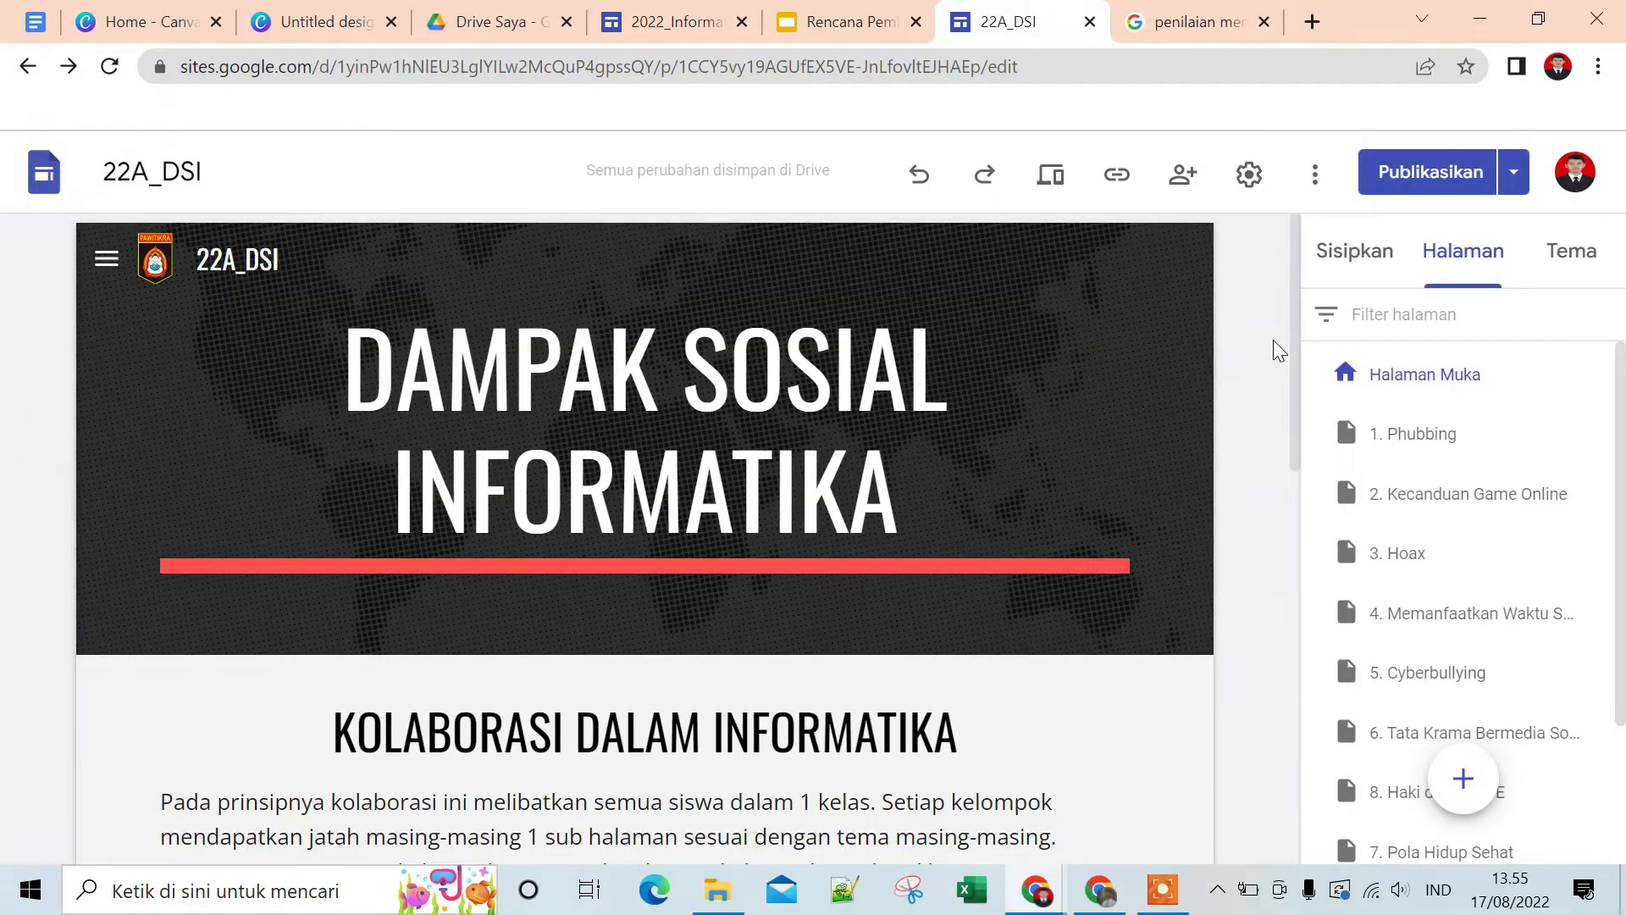
pyautogui.click(829, 341)
pyautogui.scroll(-5, 1227, 301)
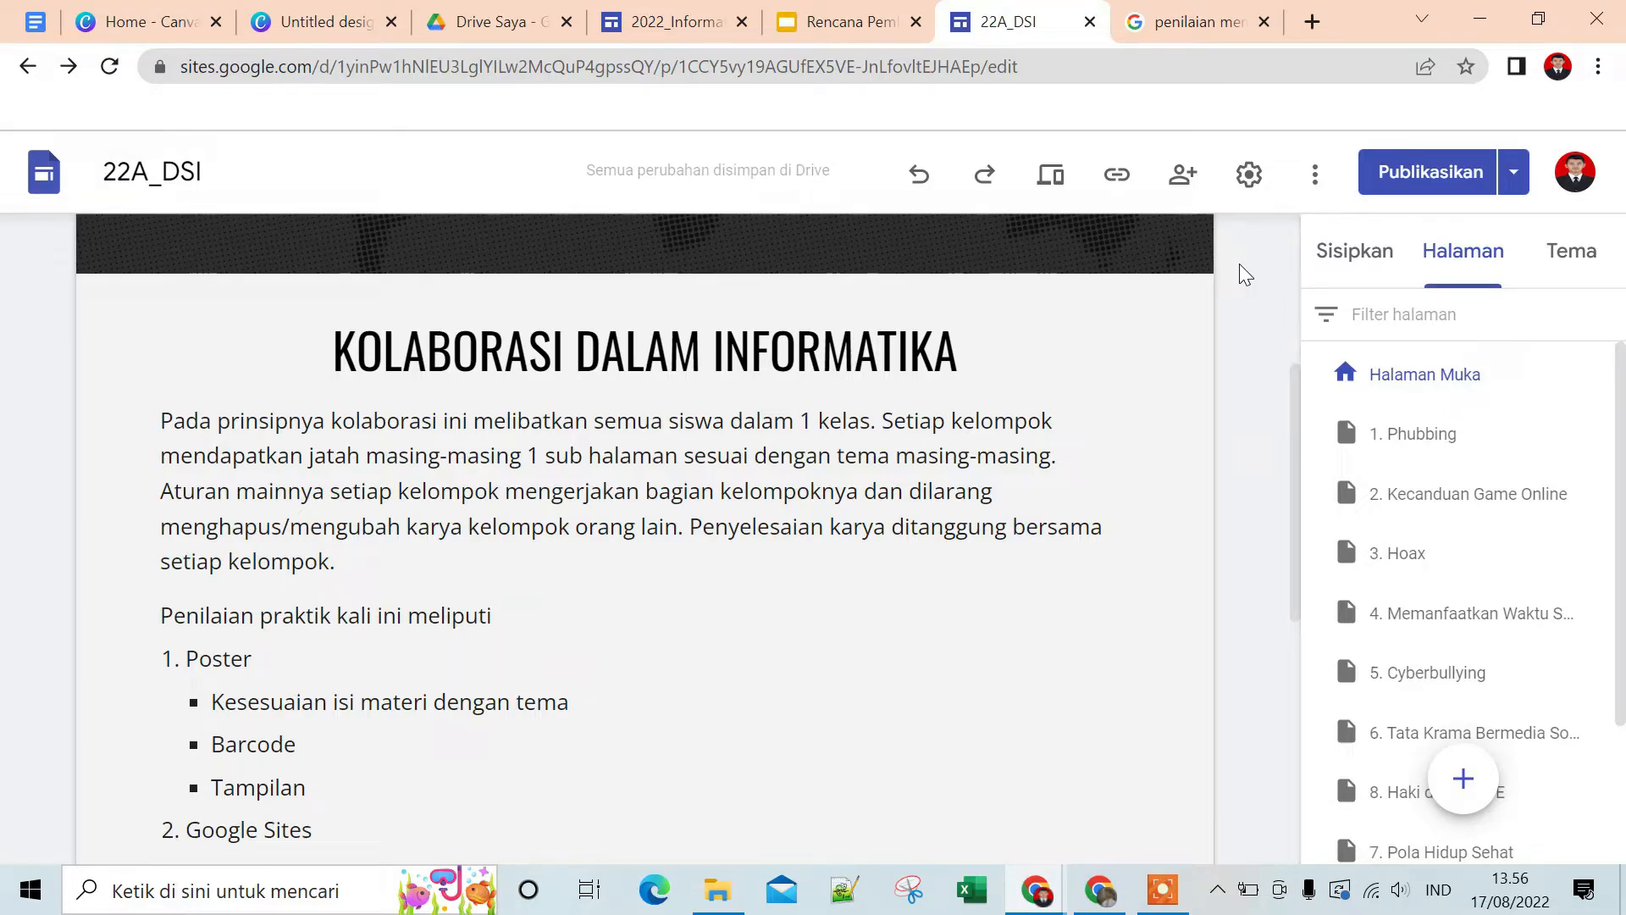
pyautogui.scroll(-4, 1117, 483)
pyautogui.scroll(1, 1114, 446)
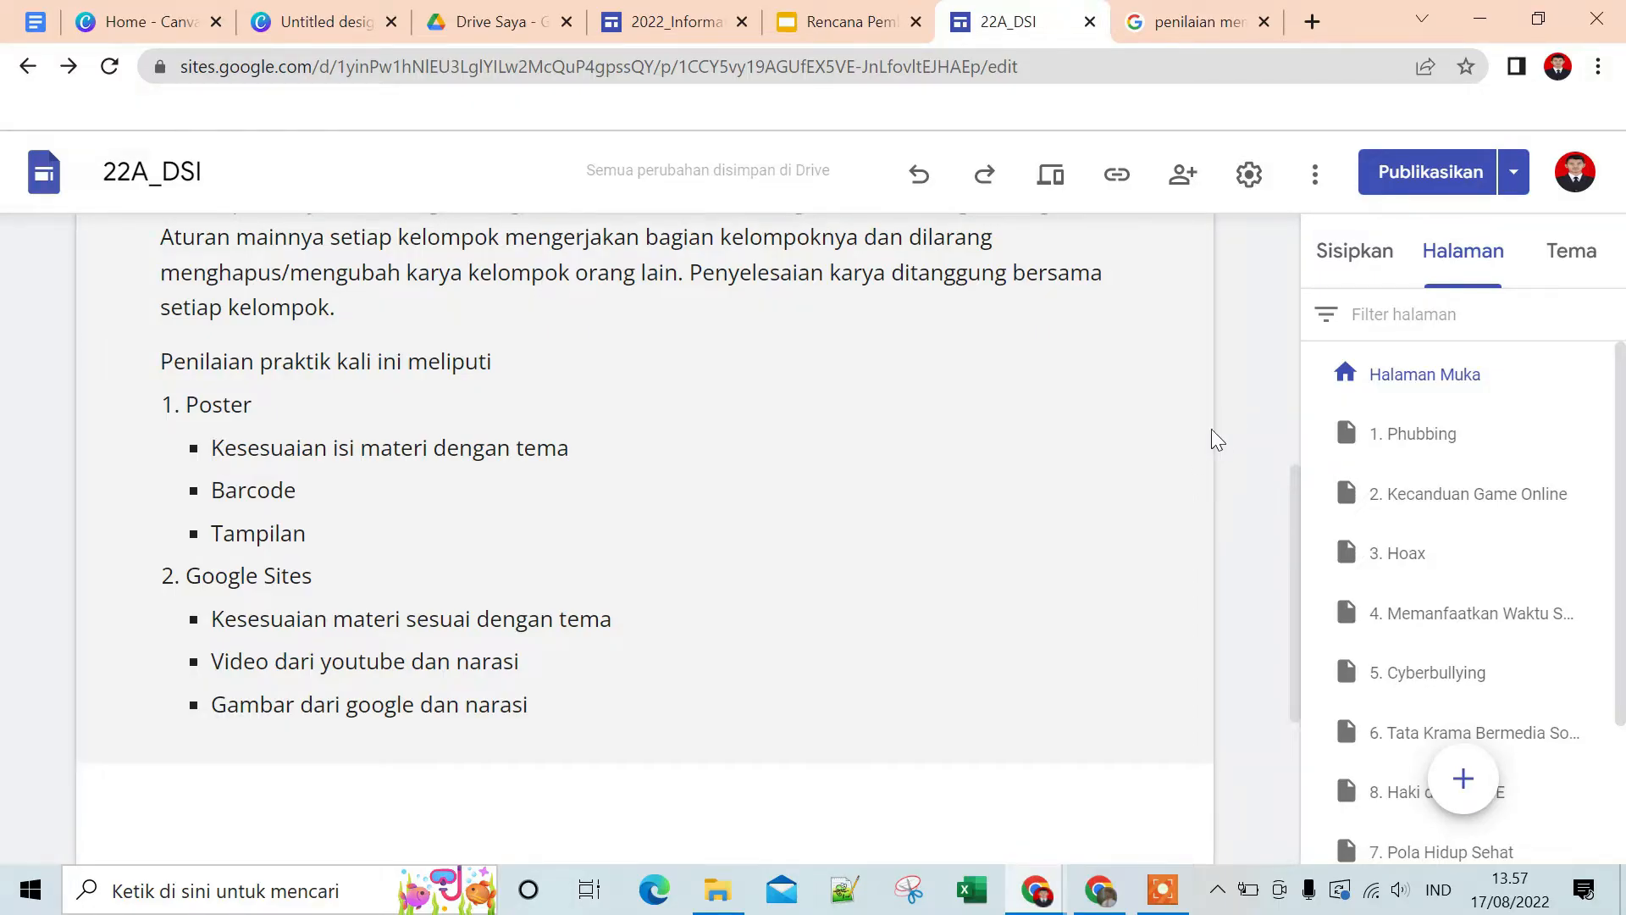
pyautogui.scroll(8, 903, 522)
pyautogui.scroll(-12, 1206, 378)
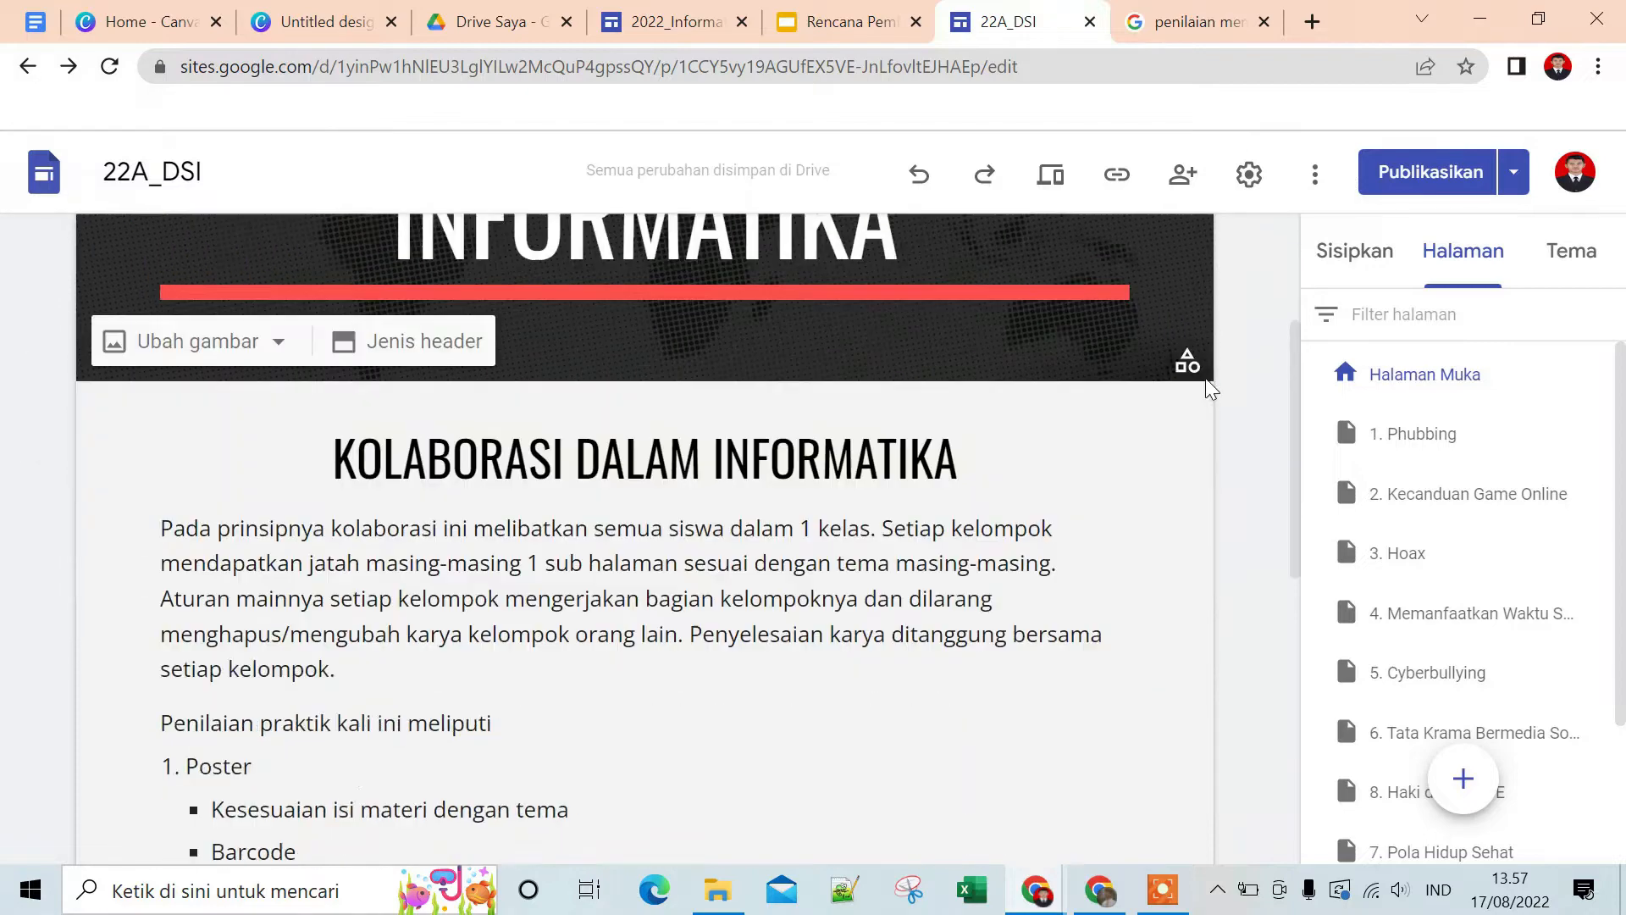
pyautogui.scroll(1, 1205, 377)
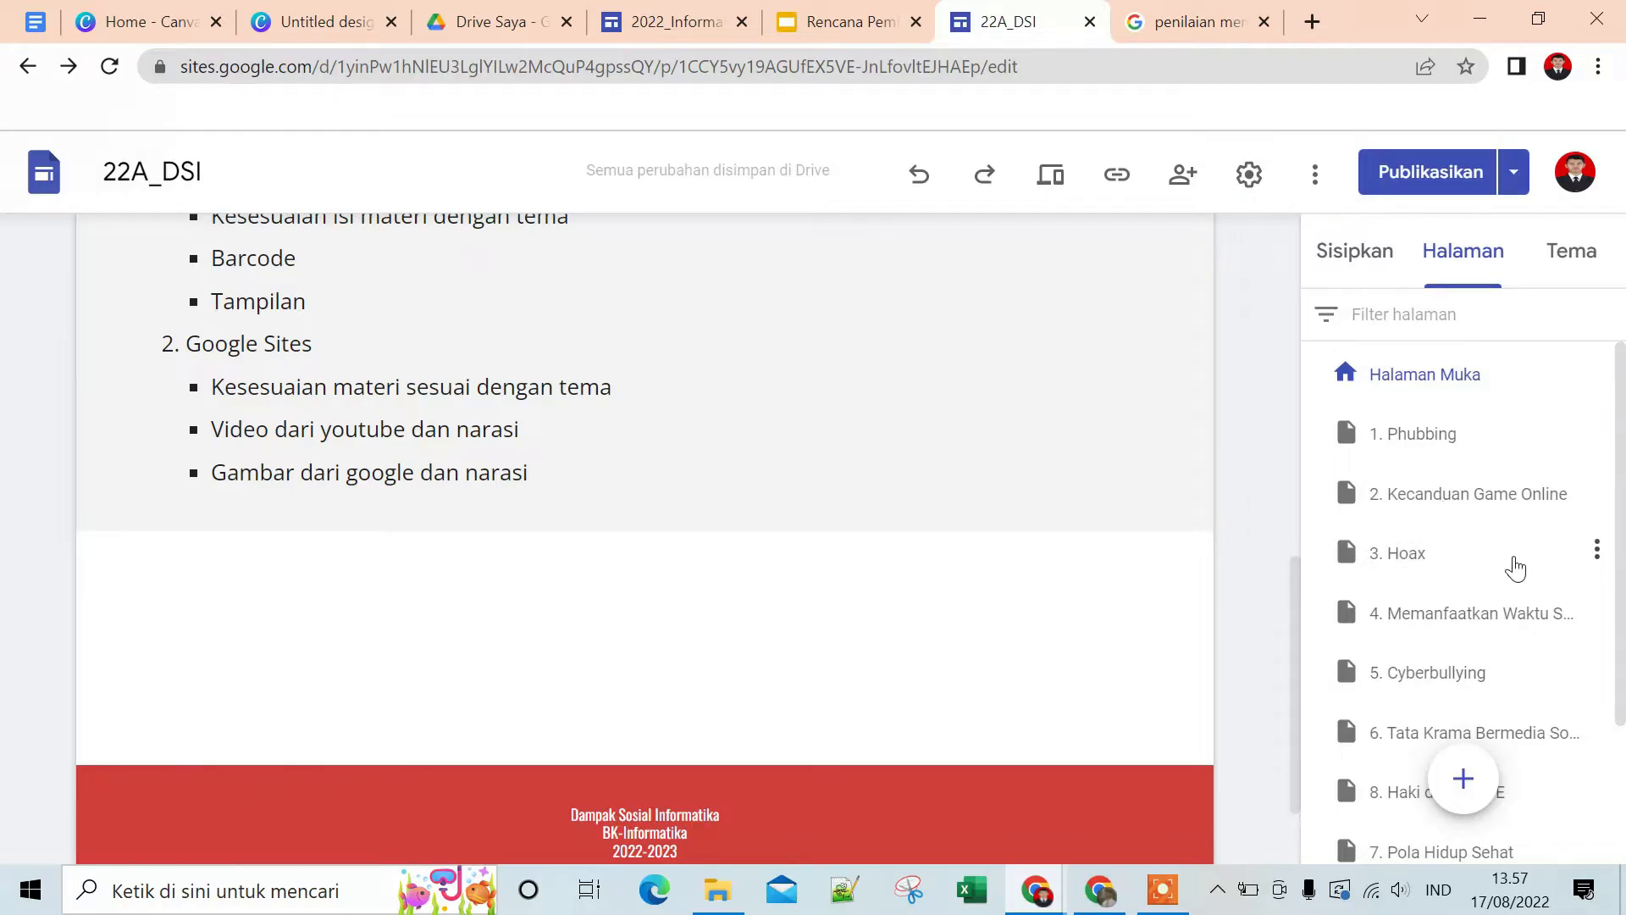
# Reorder the site's pages so that 8. Haki dan UU ITE comes after 7. Pola Hidup Sehat
pyautogui.scroll(-2, 1514, 563)
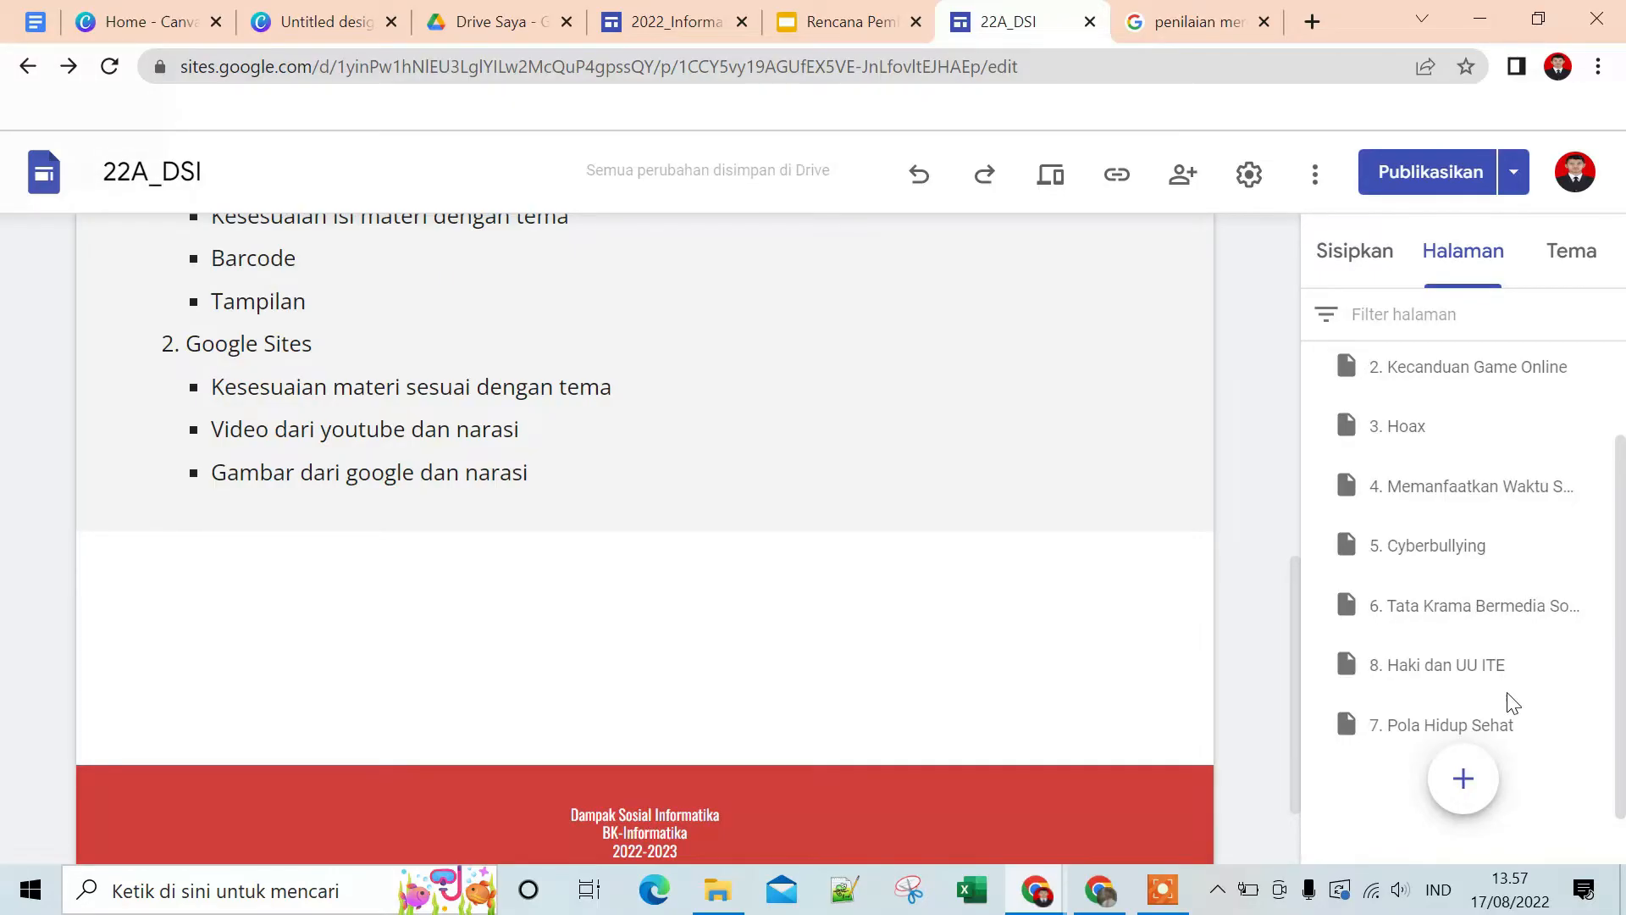
pyautogui.moveTo(1488, 691); pyautogui.dragTo(1488, 729)
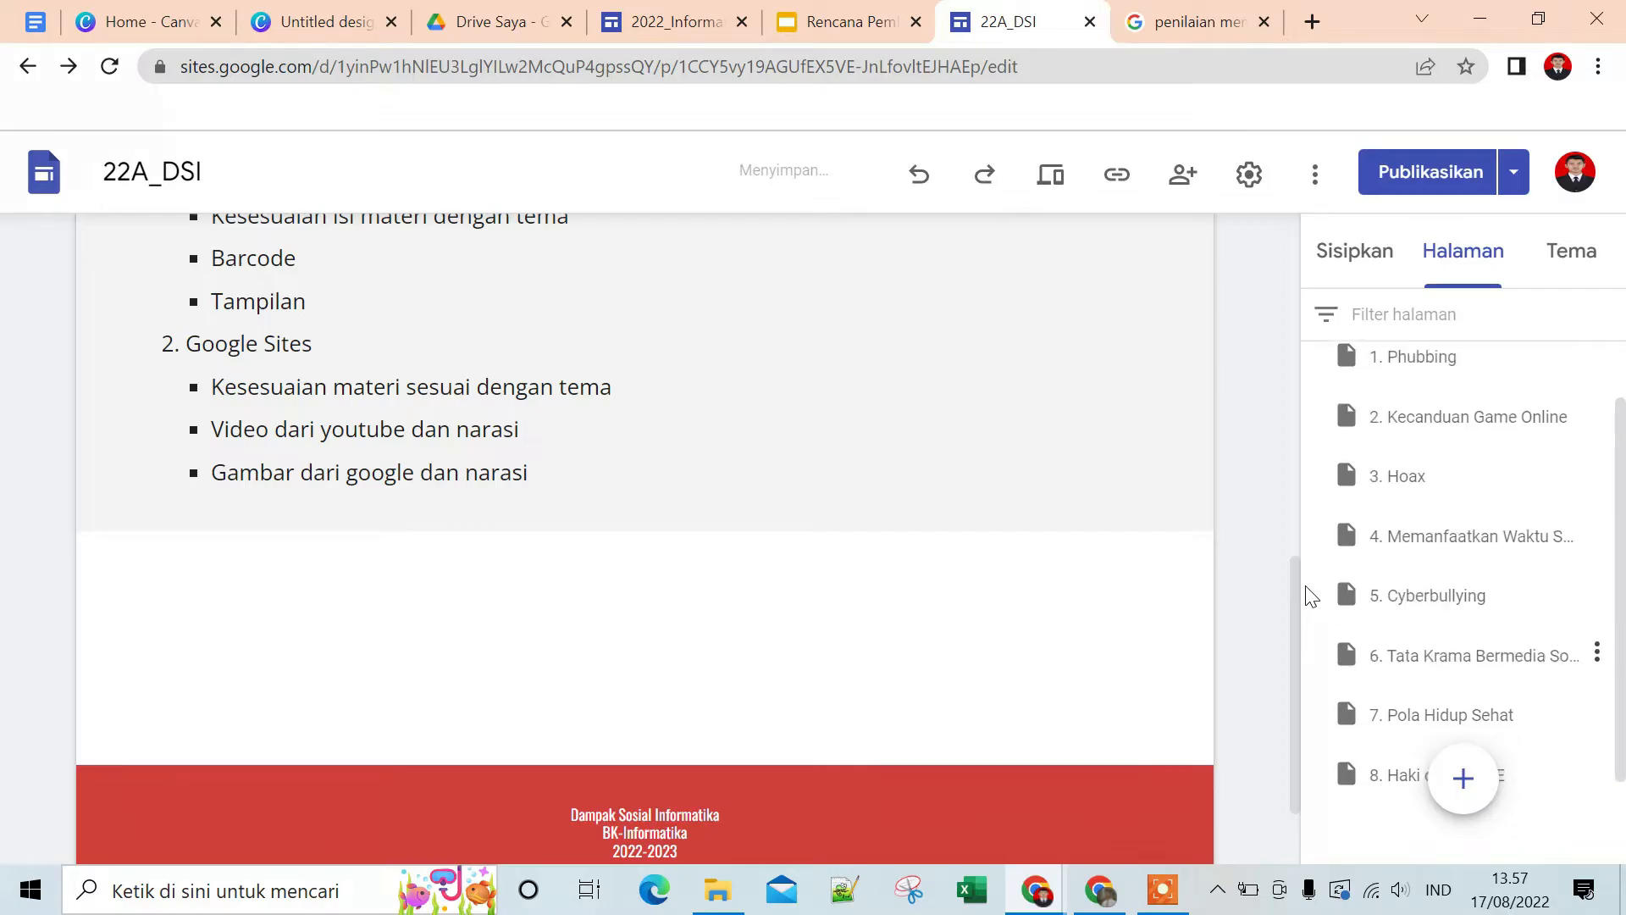
pyautogui.scroll(10, 1294, 563)
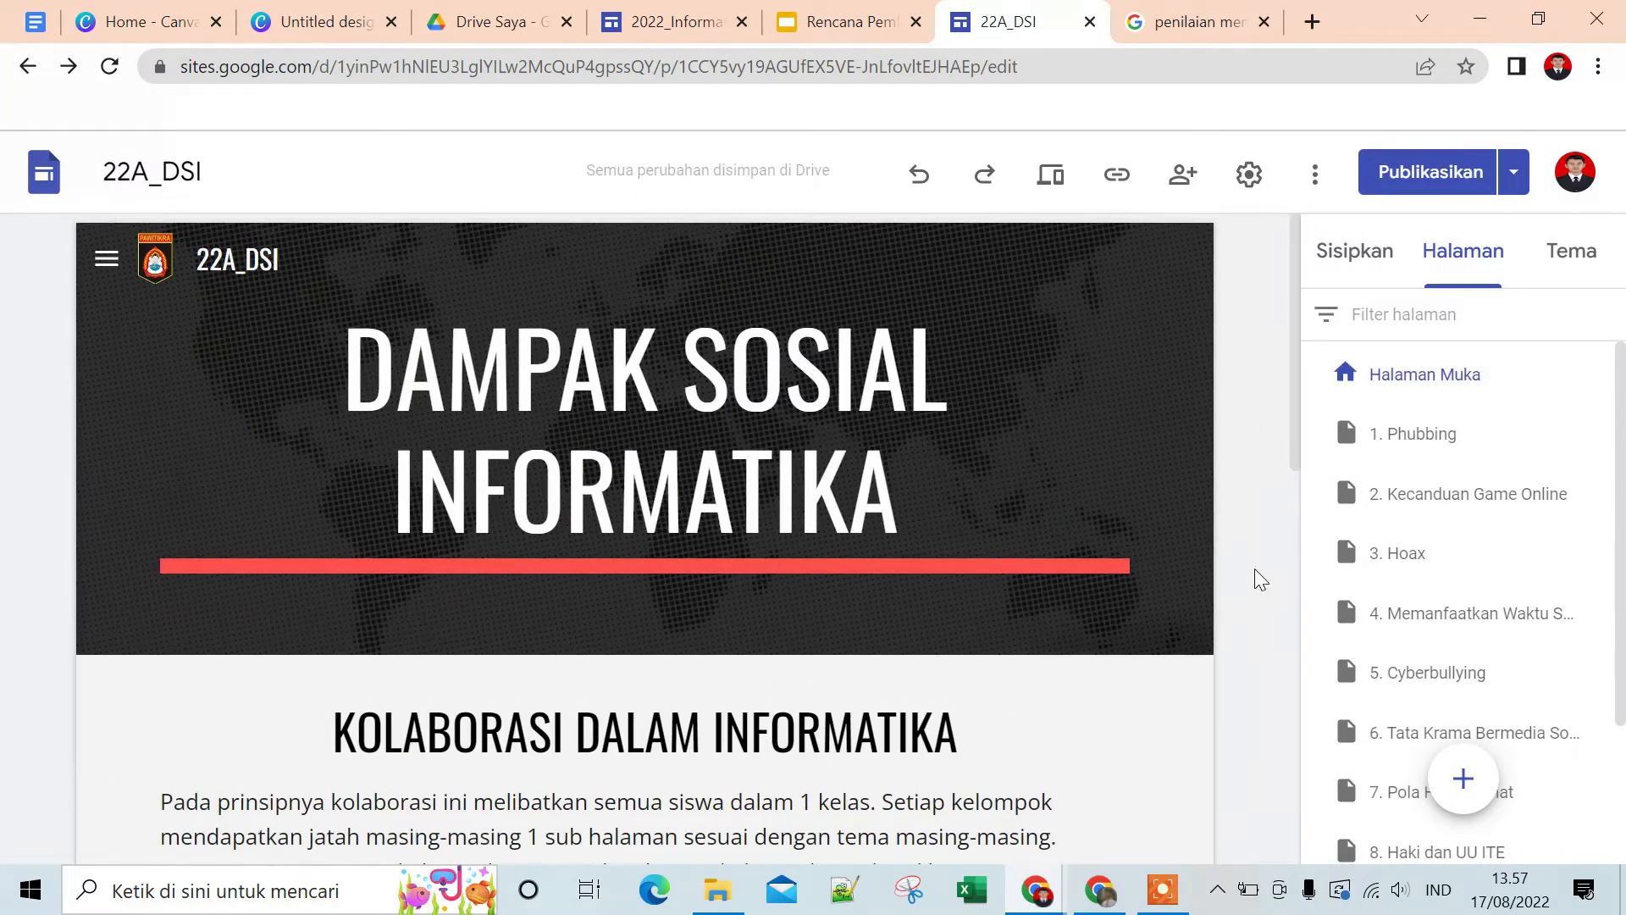
# On the 3. Hoax page, insert the content block with one image beside a heading and body text
pyautogui.click(1406, 563)
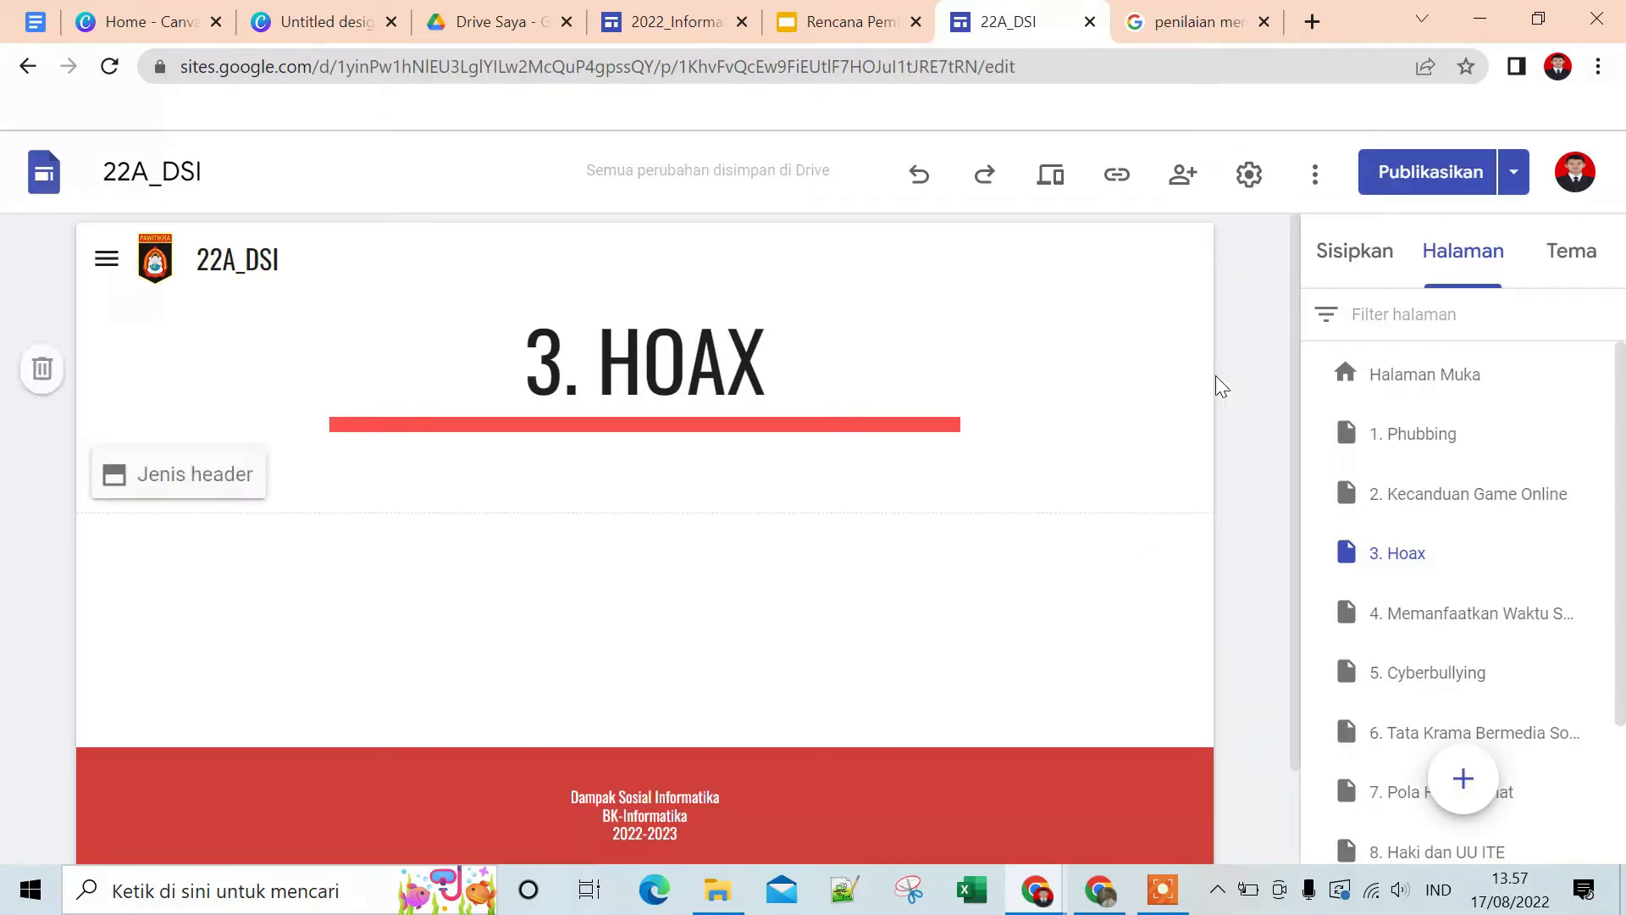
pyautogui.click(1354, 263)
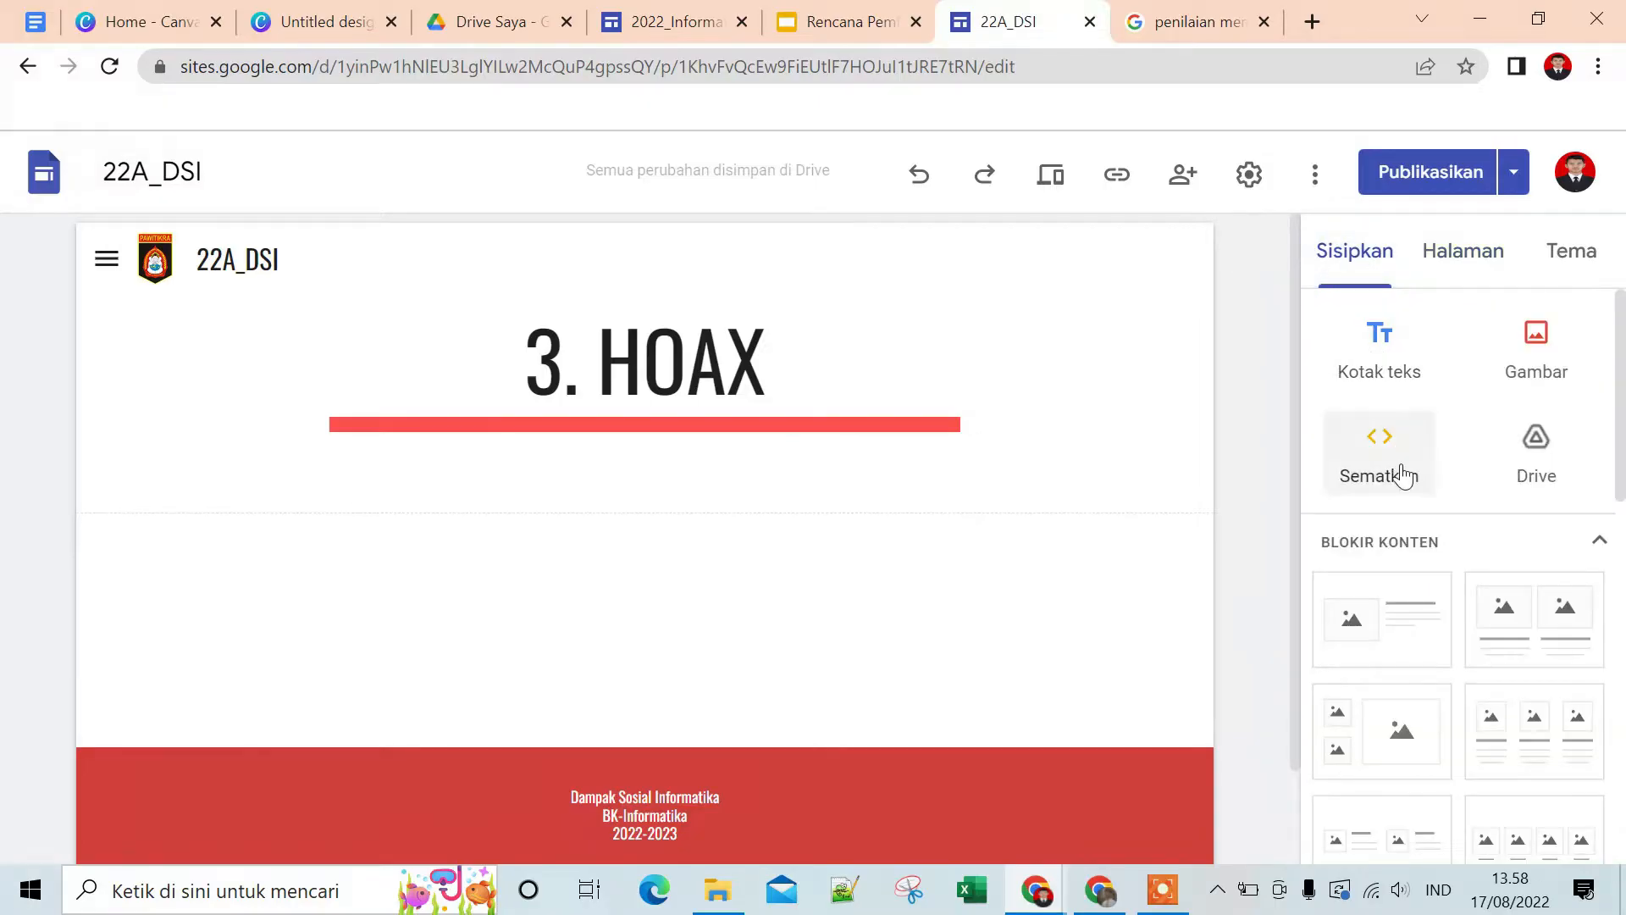
pyautogui.scroll(-10, 1403, 476)
pyautogui.scroll(10, 1403, 479)
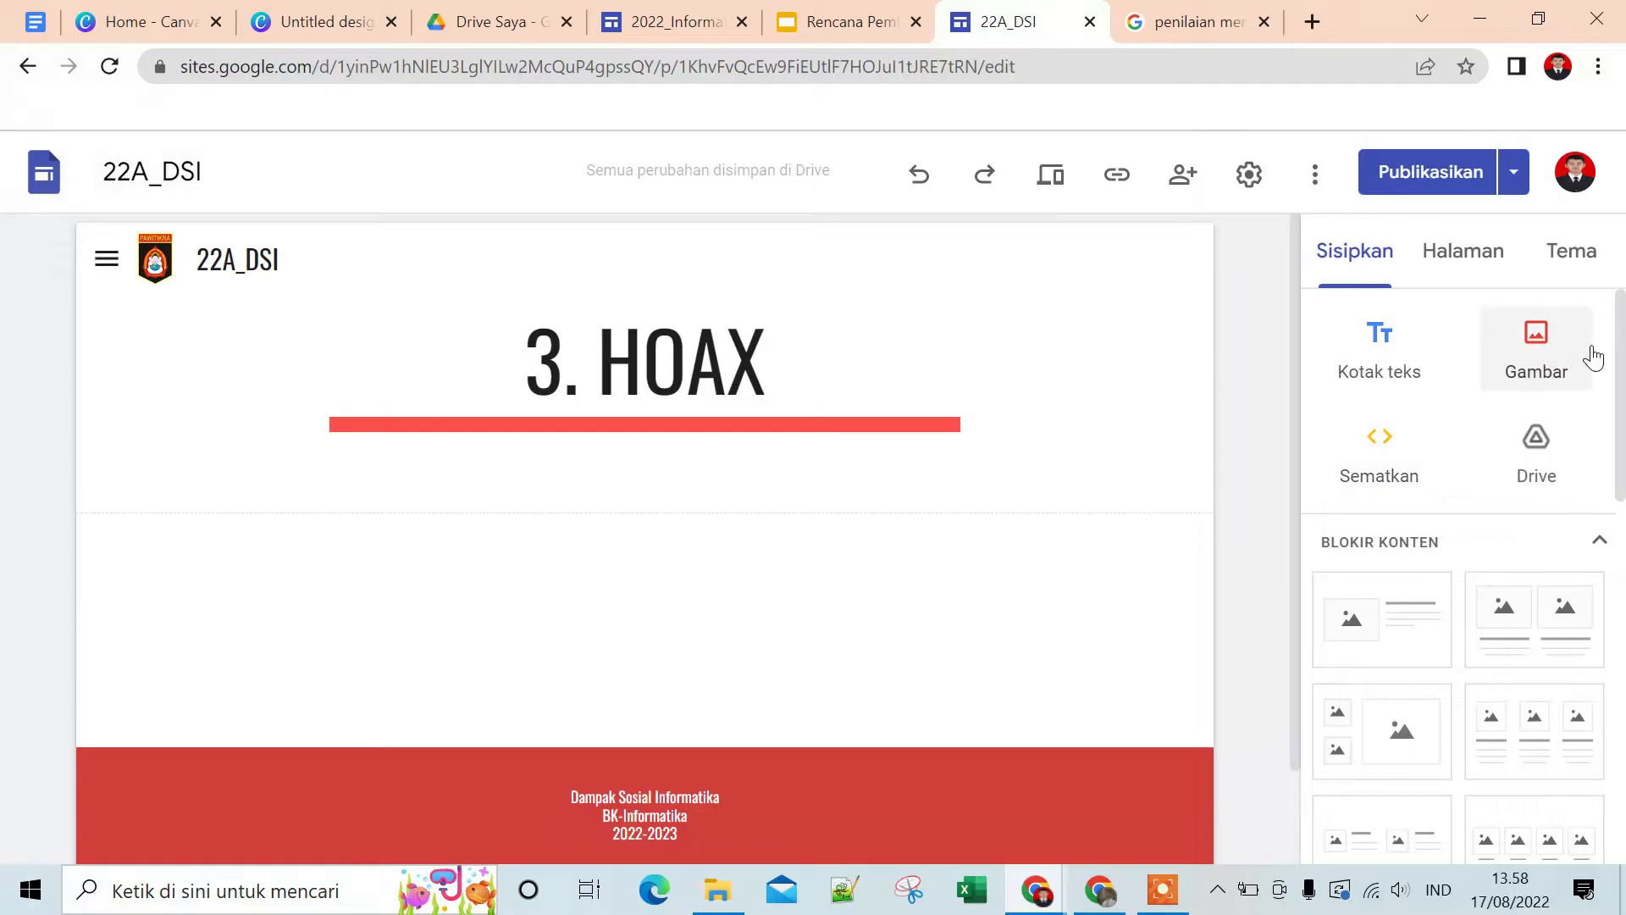
pyautogui.scroll(-4, 1548, 517)
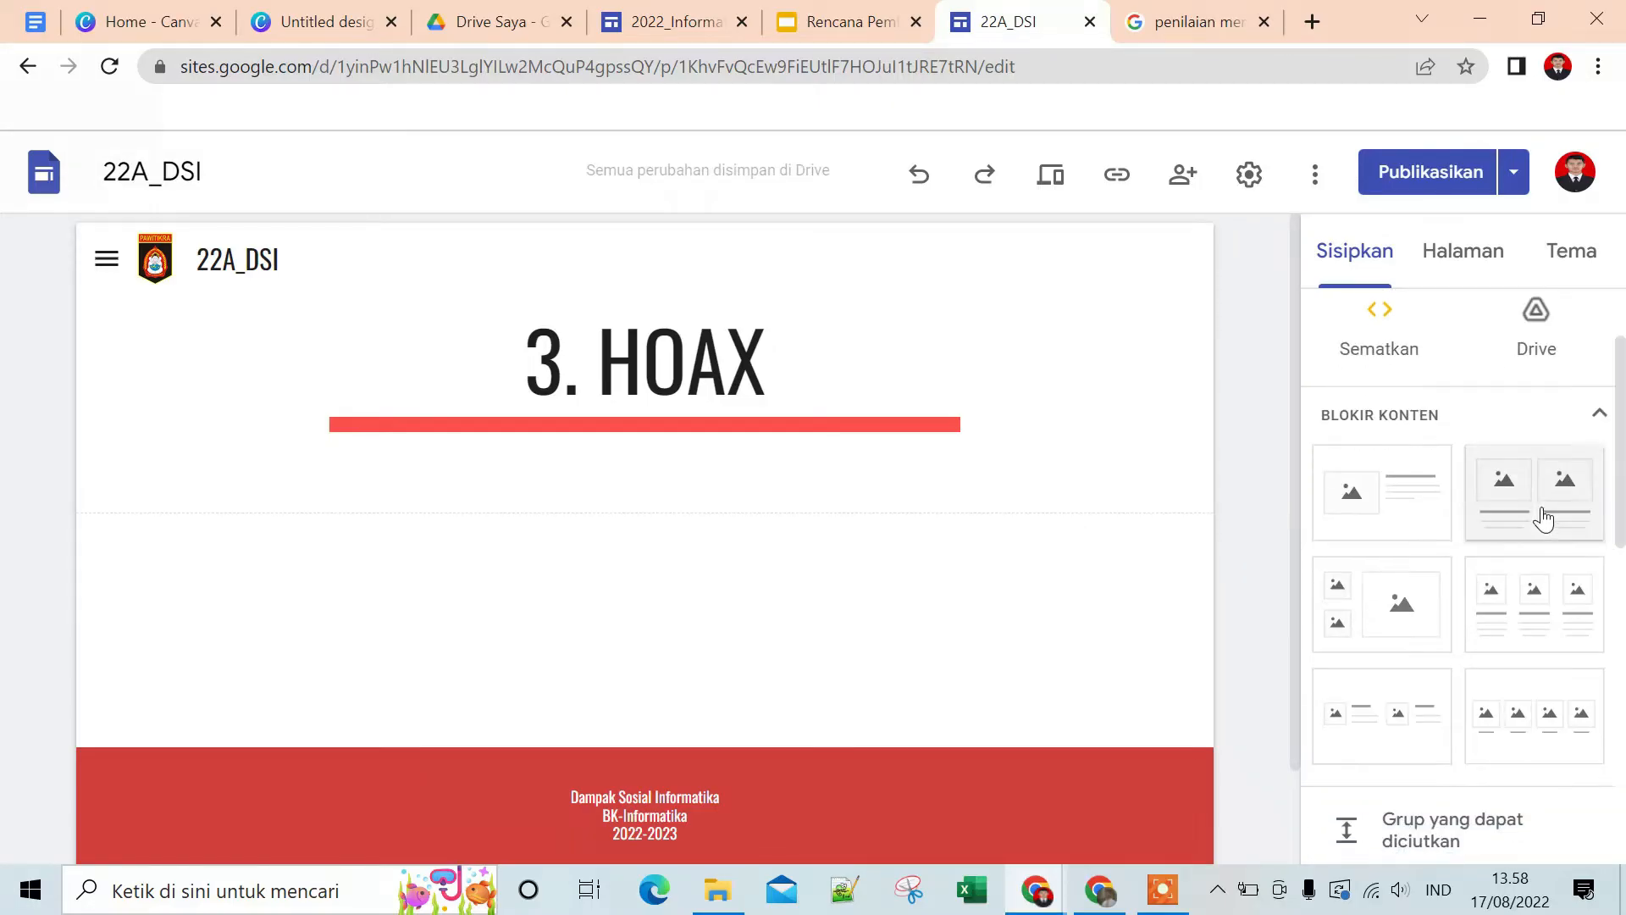
pyautogui.scroll(-2, 1545, 521)
pyautogui.scroll(6, 1544, 521)
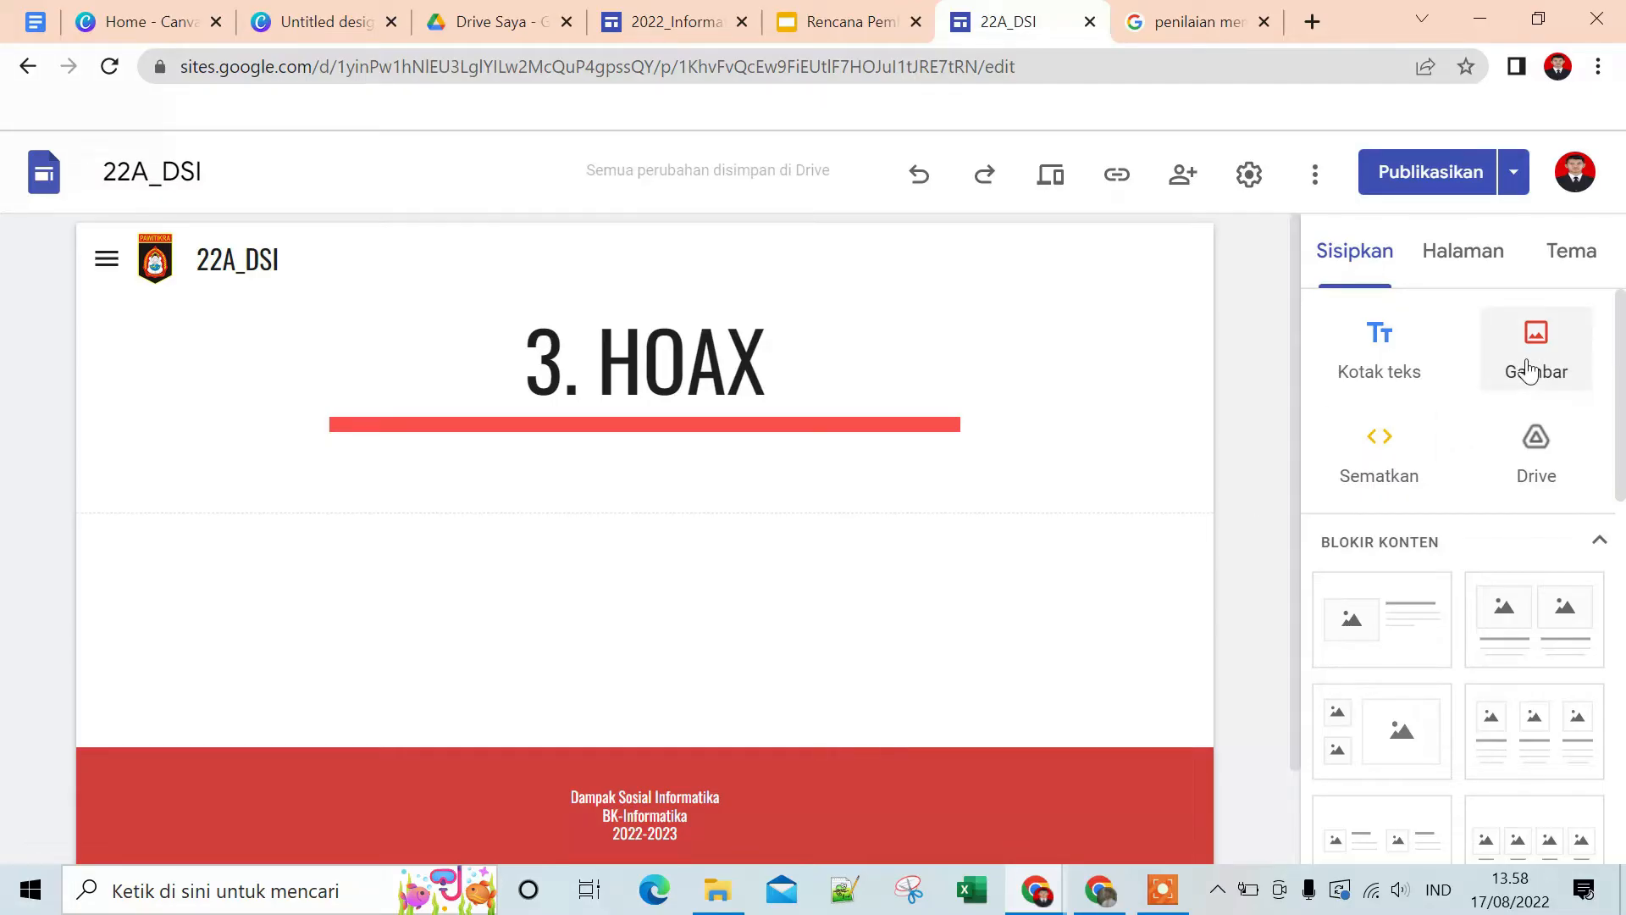
pyautogui.scroll(-2, 1469, 525)
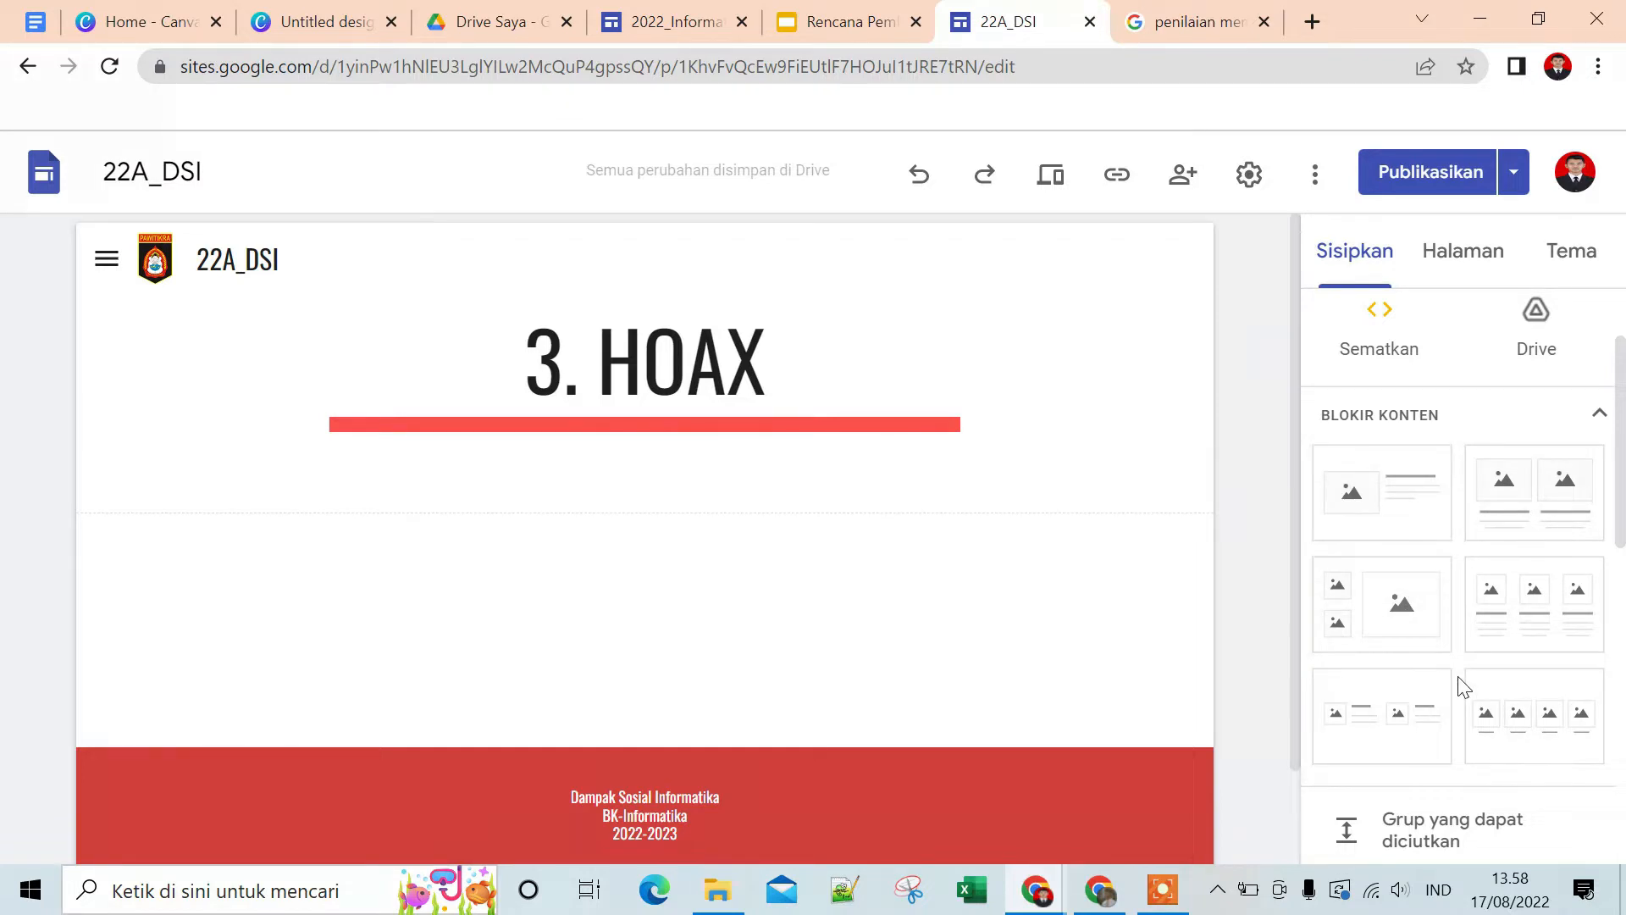
pyautogui.click(1391, 520)
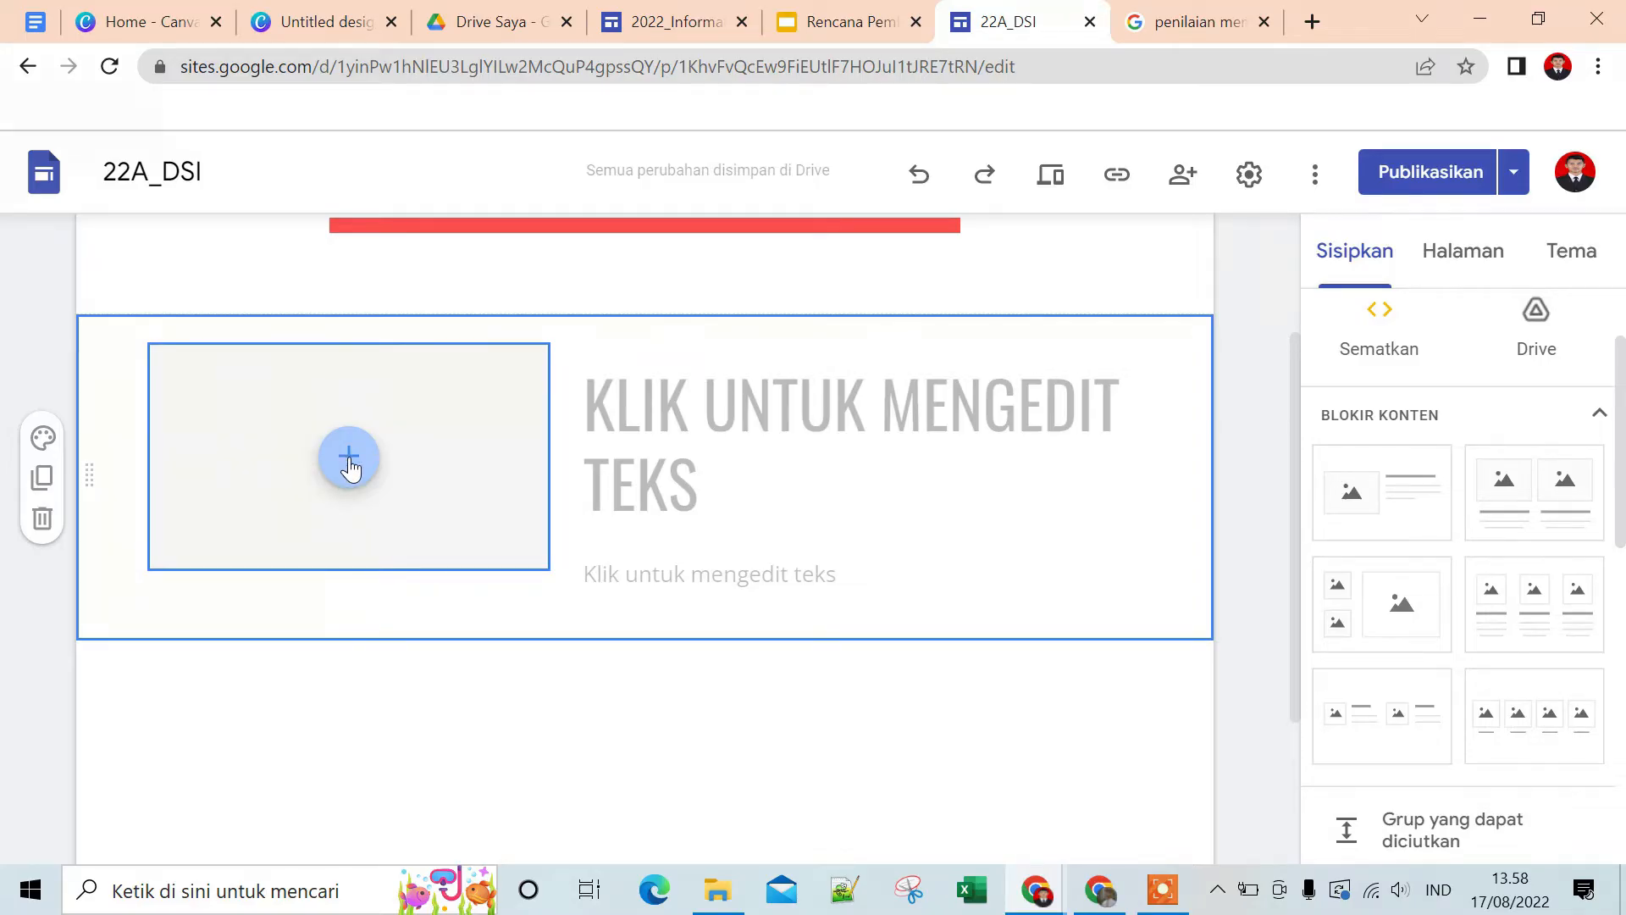
# Upload the PNG file Untitled design from the Unduhan folder into the content block's image placeholder
pyautogui.click(349, 463)
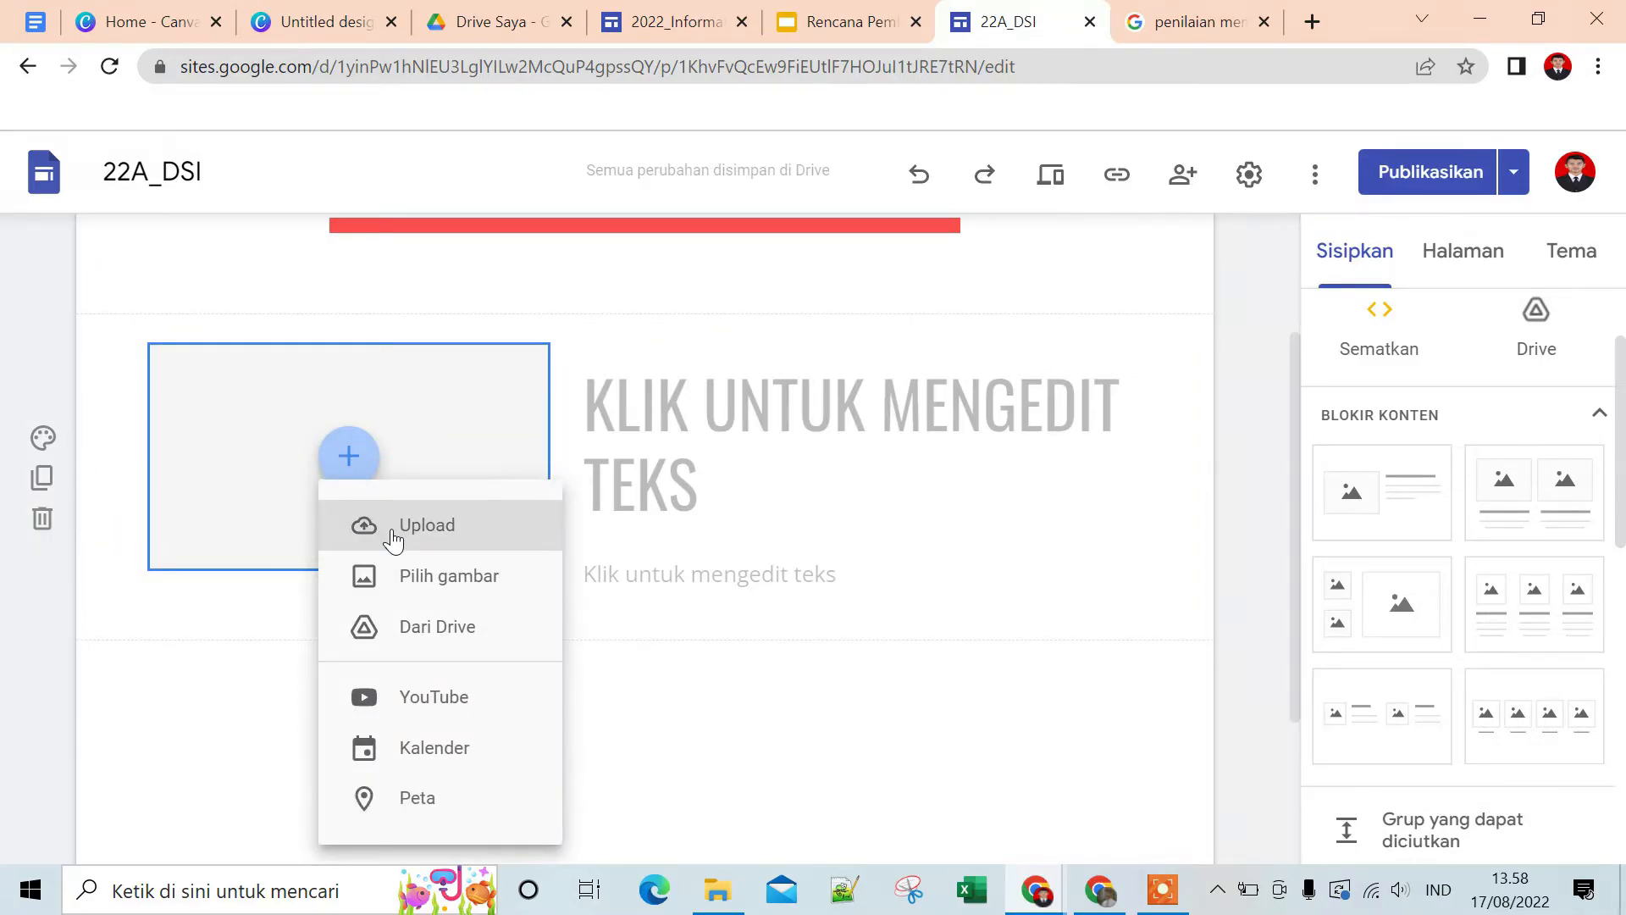
pyautogui.click(354, 526)
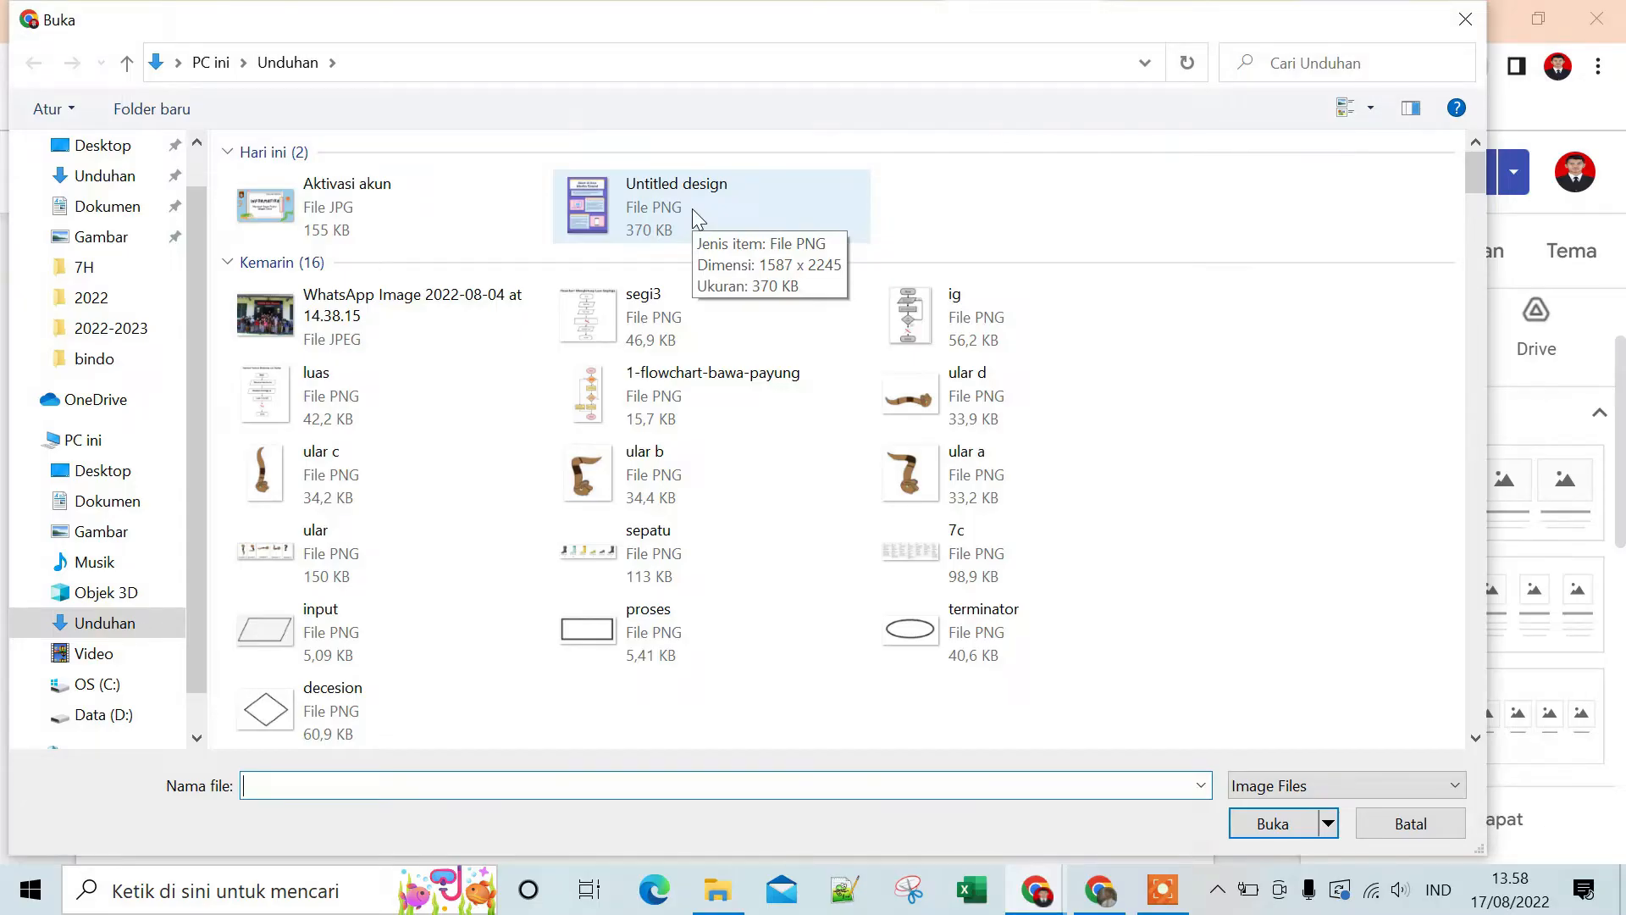
pyautogui.click(693, 208)
pyautogui.click(1257, 824)
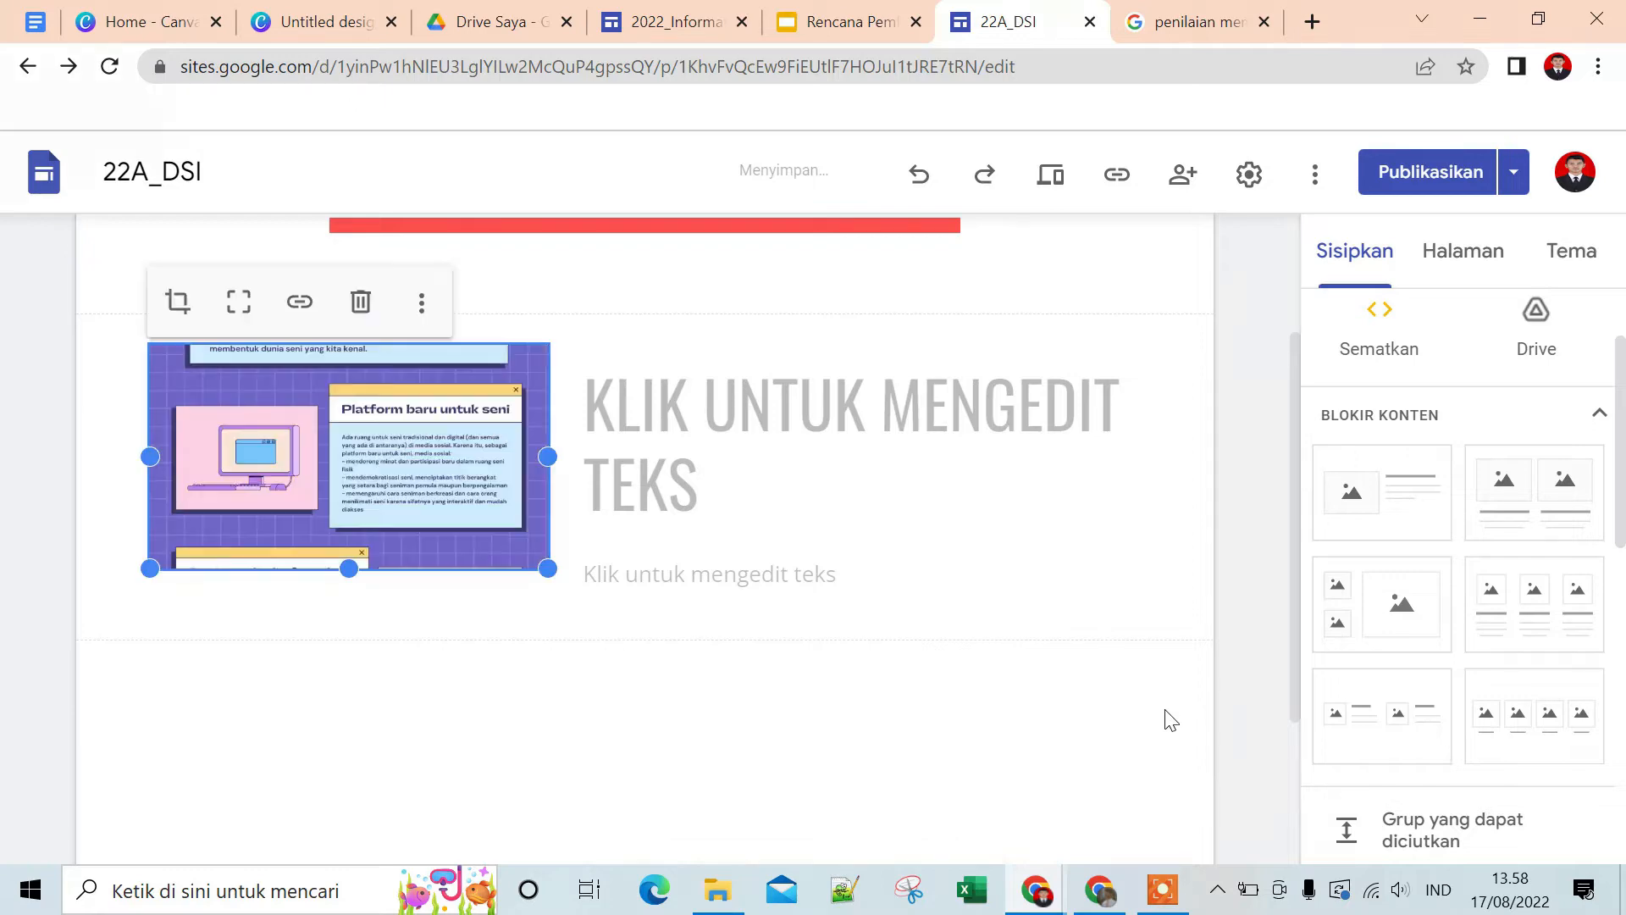
# Extend the poster image's frame downward until the whole poster shows, from its title to its lower edge
pyautogui.moveTo(358, 568); pyautogui.dragTo(356, 792)
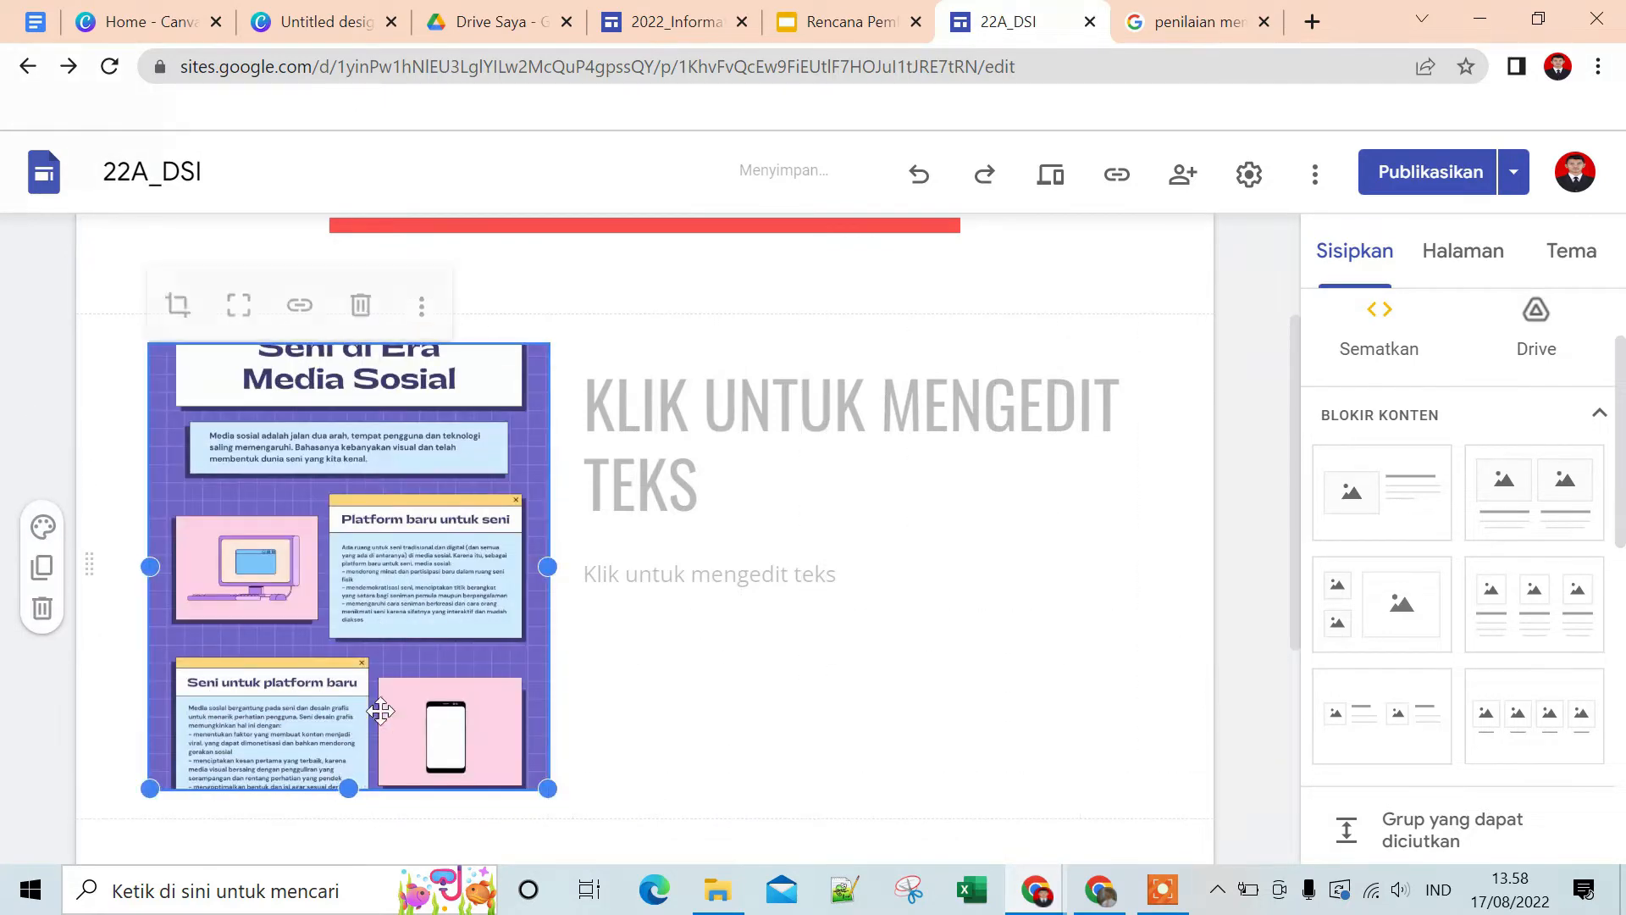
pyautogui.scroll(-3, 389, 694)
pyautogui.moveTo(348, 531); pyautogui.dragTo(347, 640)
pyautogui.scroll(5, 518, 561)
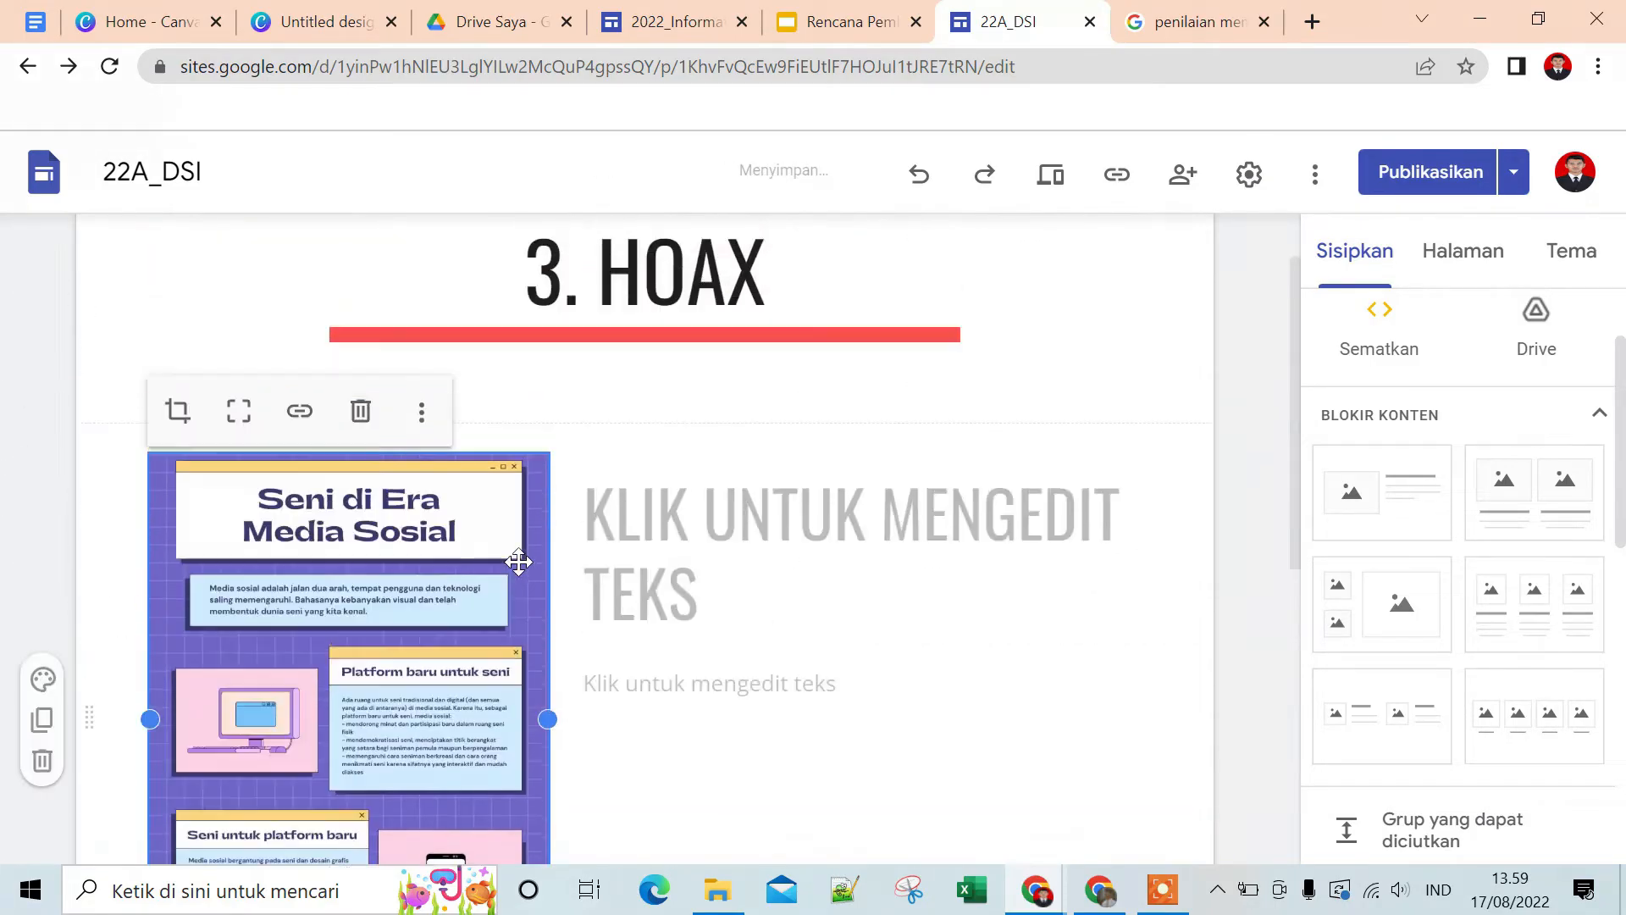
# Enter the heading "POSTER TENTANG HOAX" beside the poster image
pyautogui.click(744, 581)
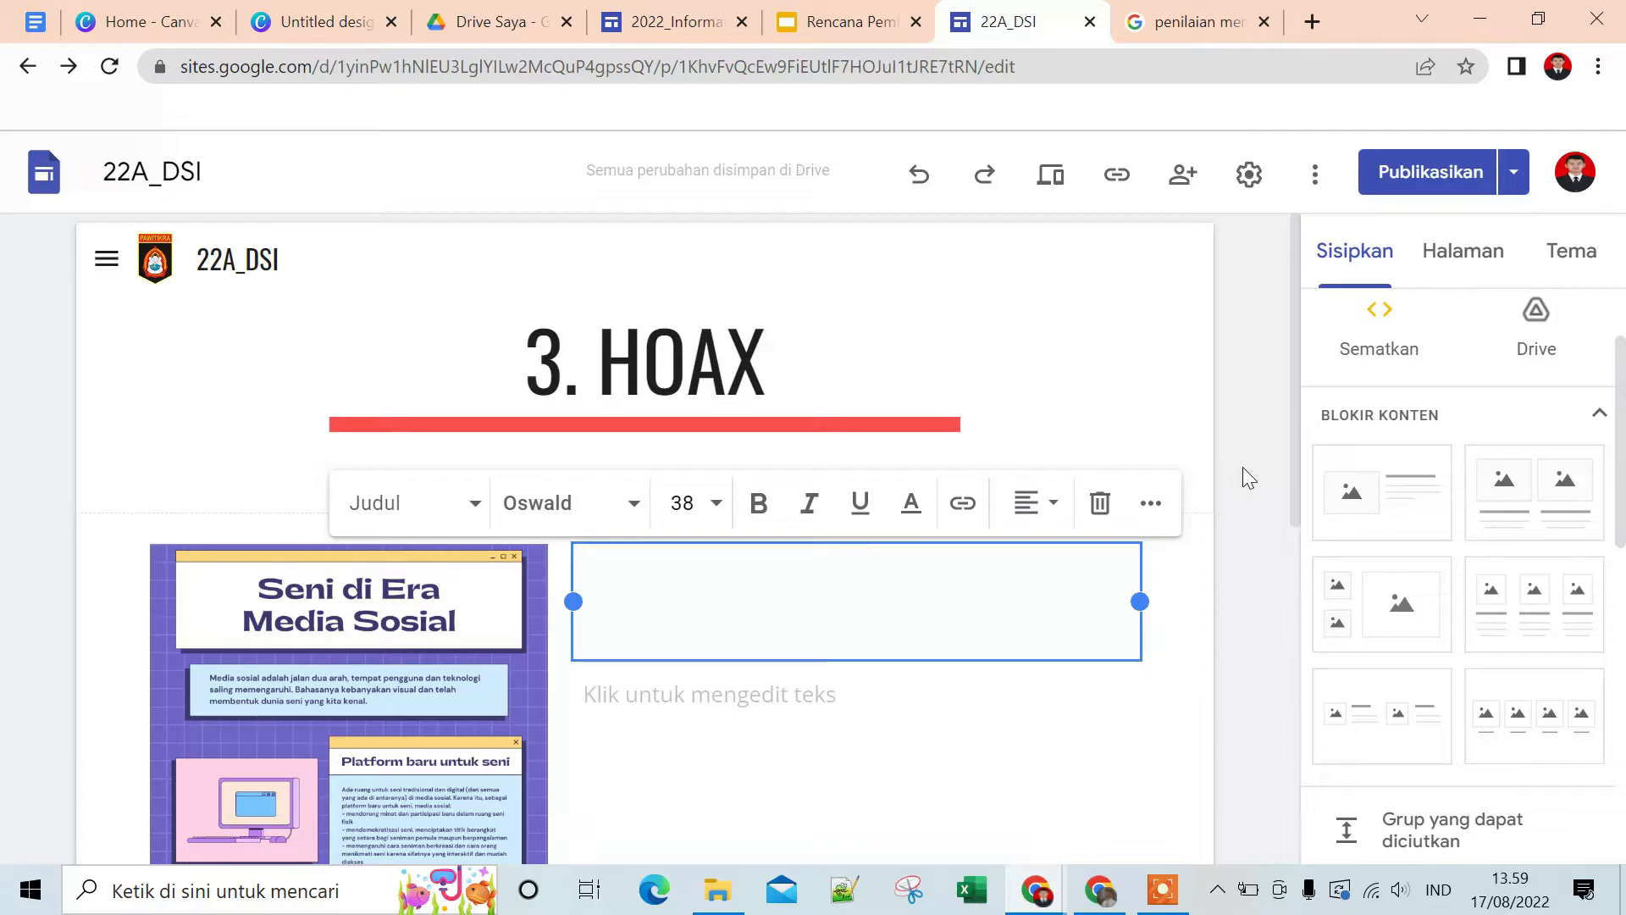
pyautogui.write('POSTER TE')
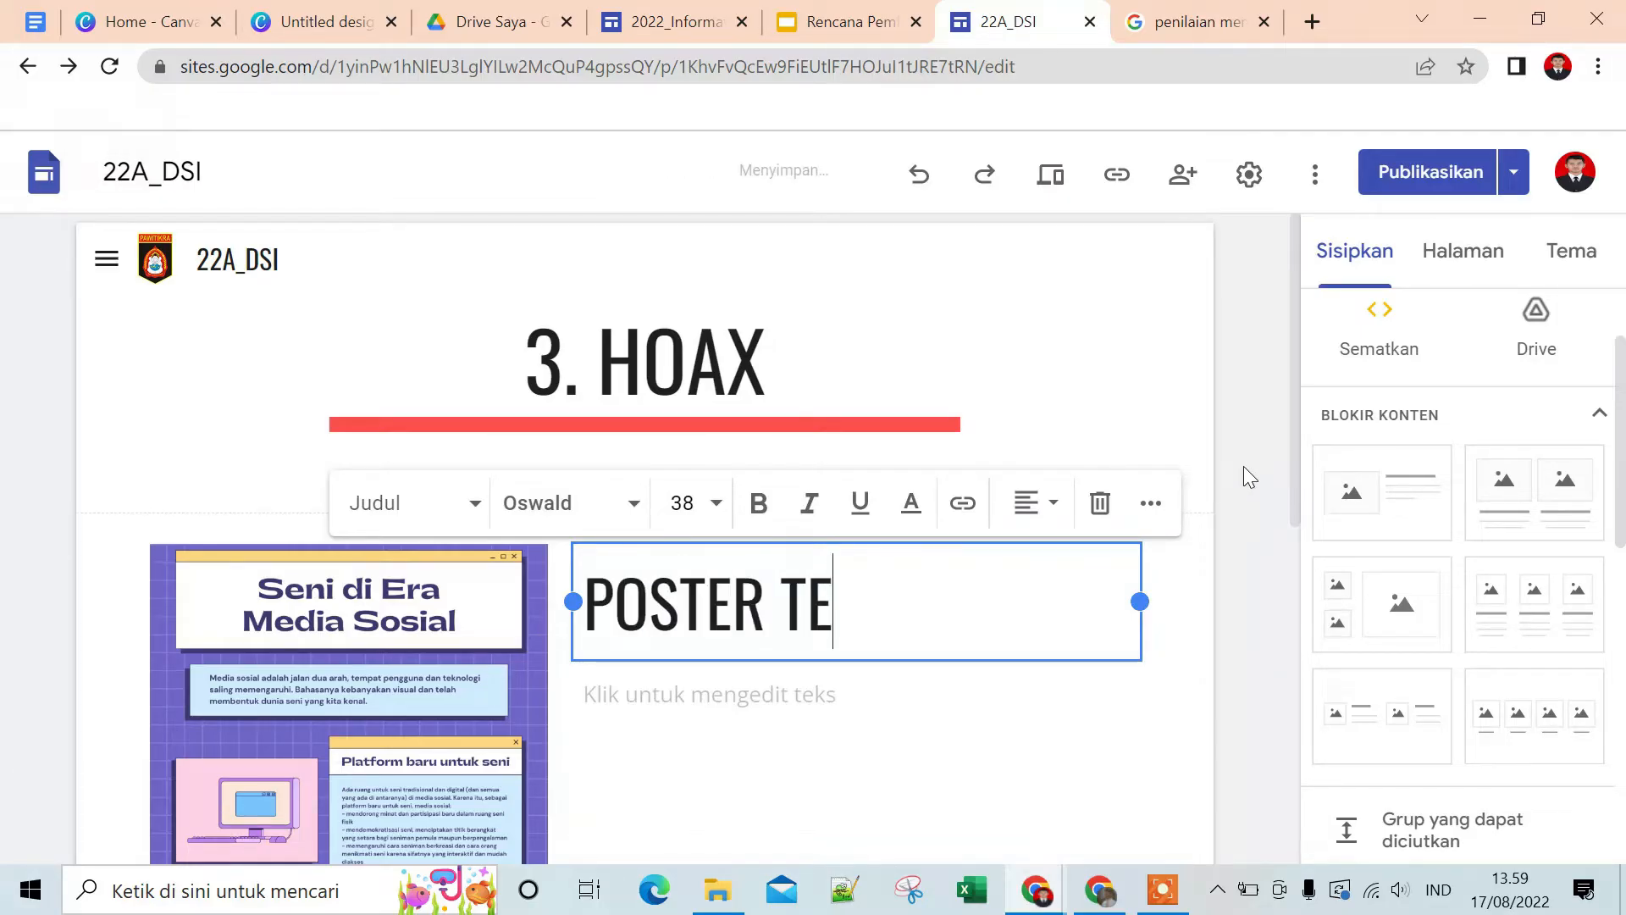
pyautogui.write('NTANG HOA')
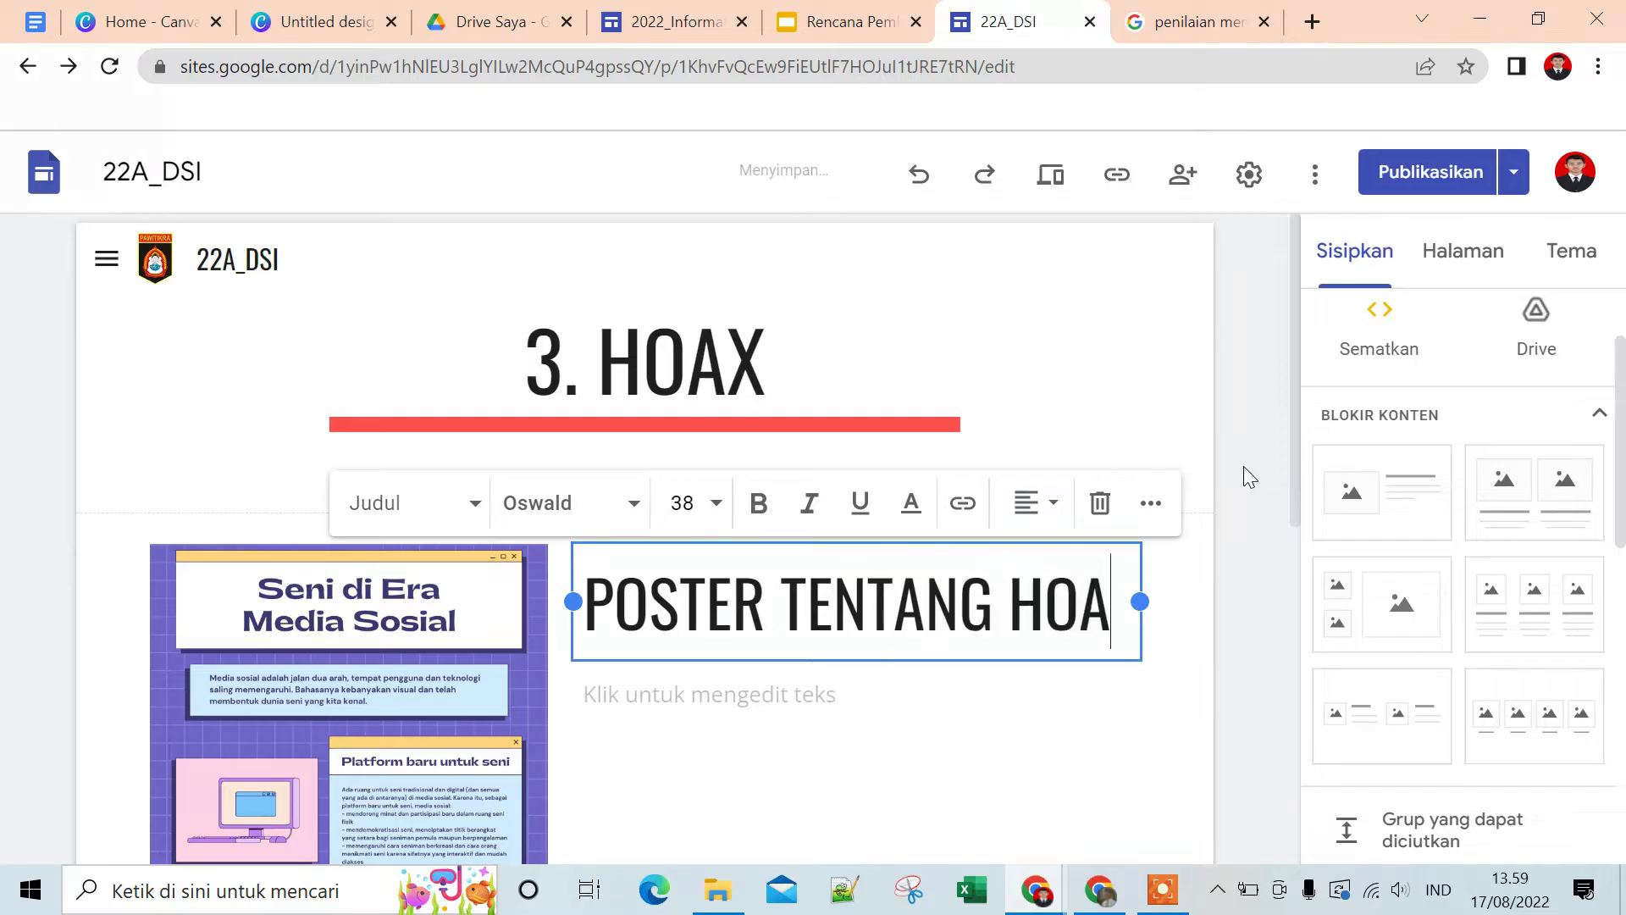
pyautogui.write('X')
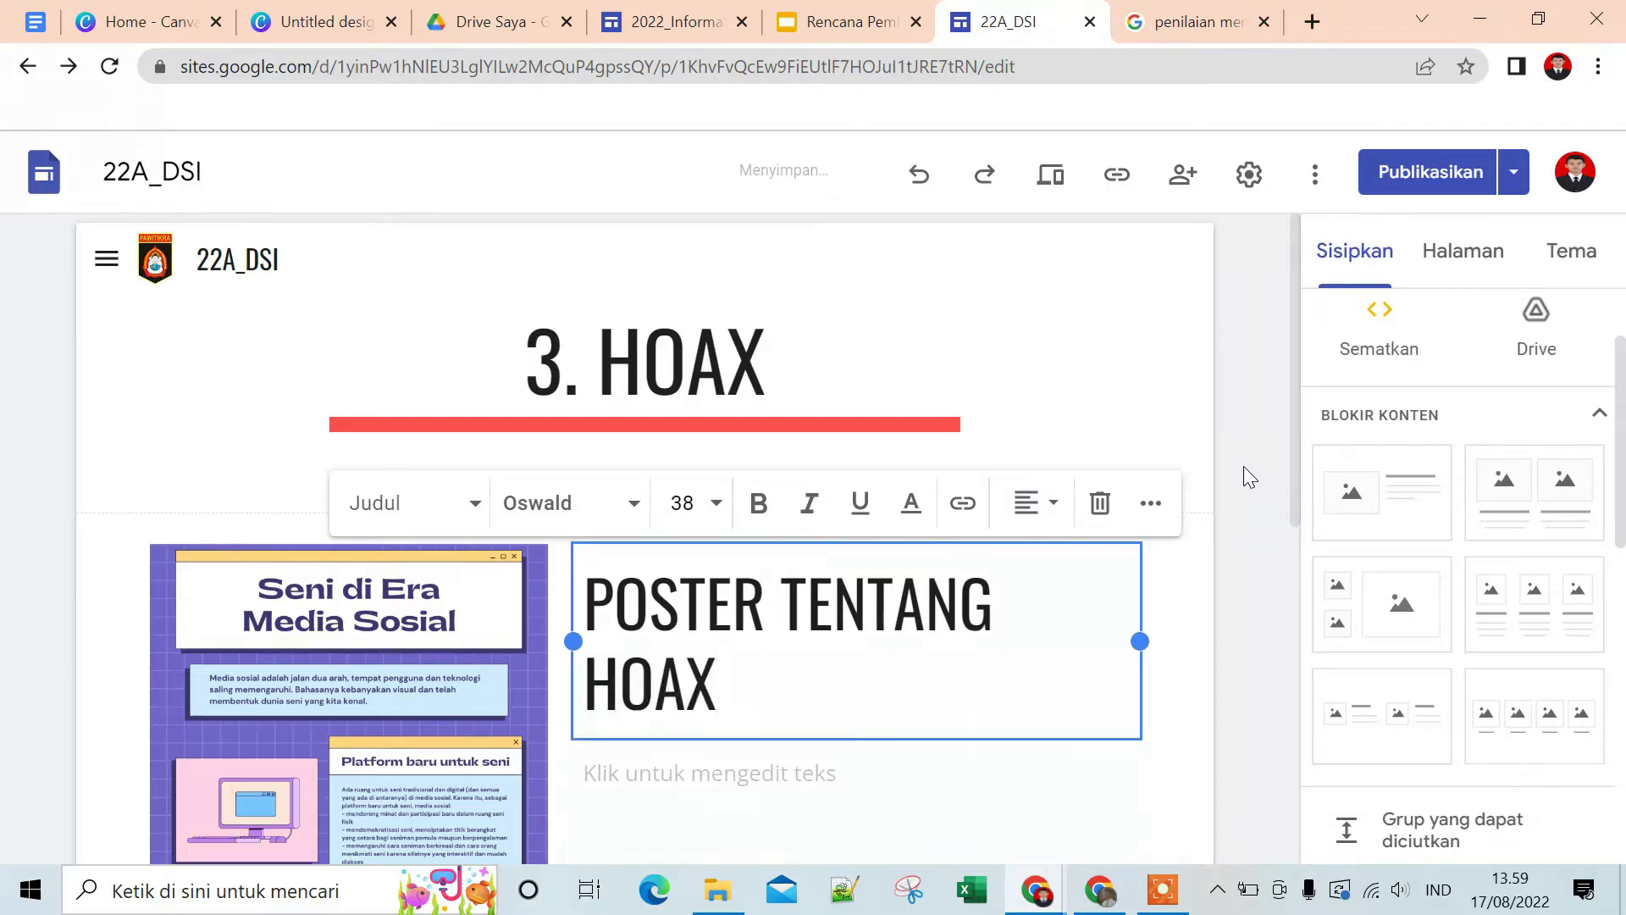
pyautogui.click(1282, 552)
# Fill the body text under the heading with "Poster ini berisi tentang hoax, dilarang untuk menyebarkan hoax sebelum di cek kebenarannya."
pyautogui.scroll(-3, 888, 539)
pyautogui.click(881, 519)
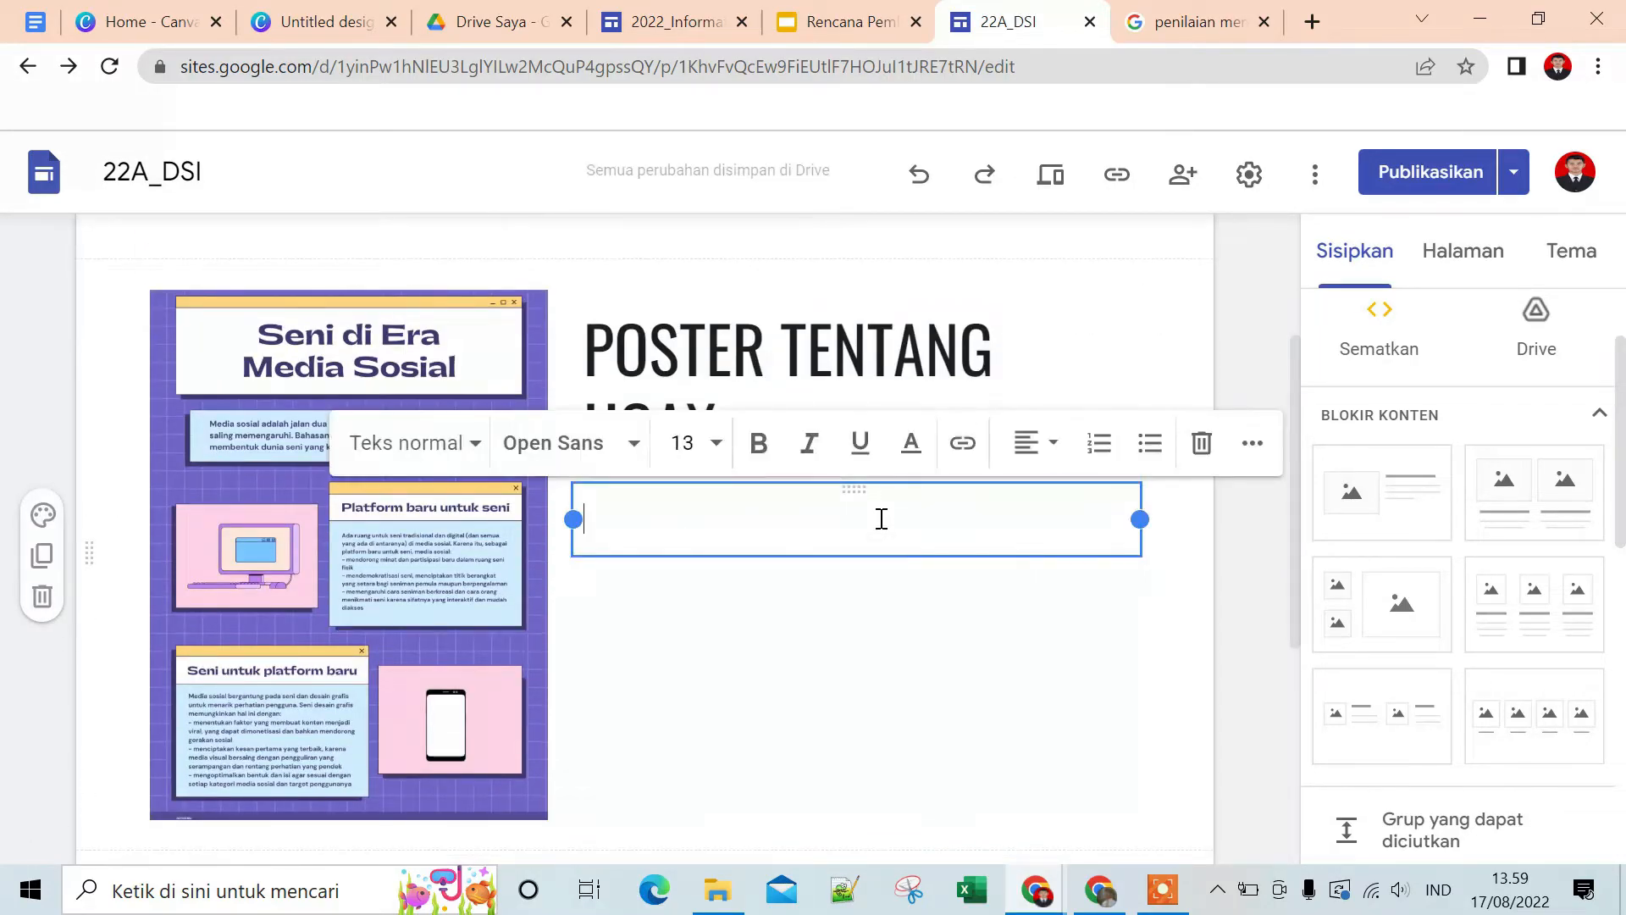
pyautogui.write('Poster ini b')
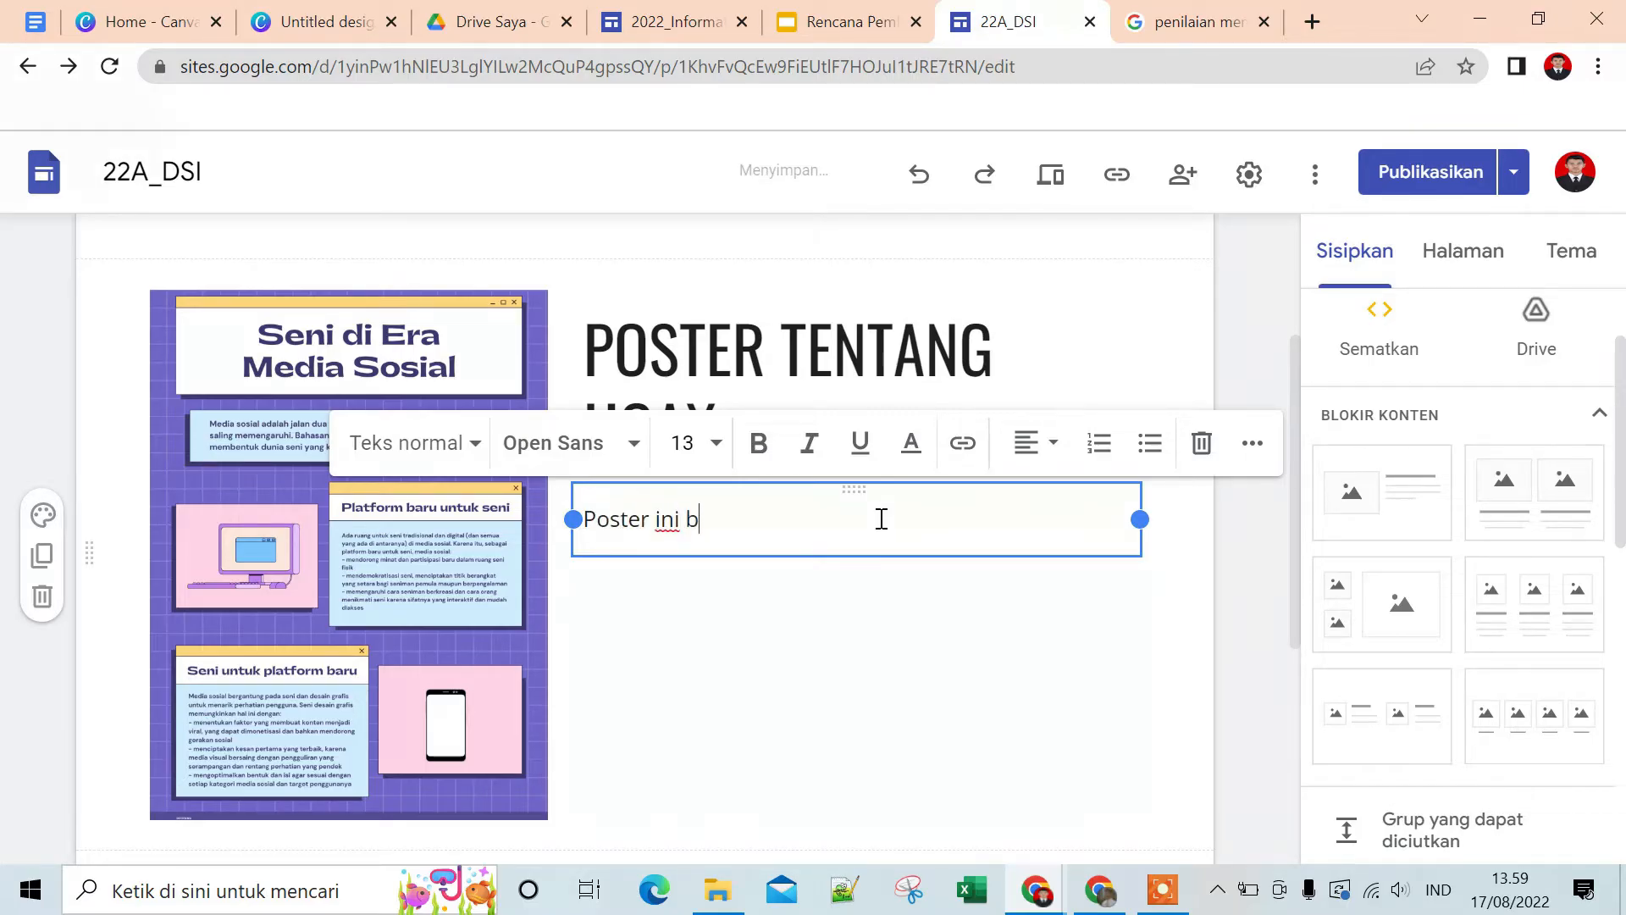
pyautogui.write('erisi tentang h')
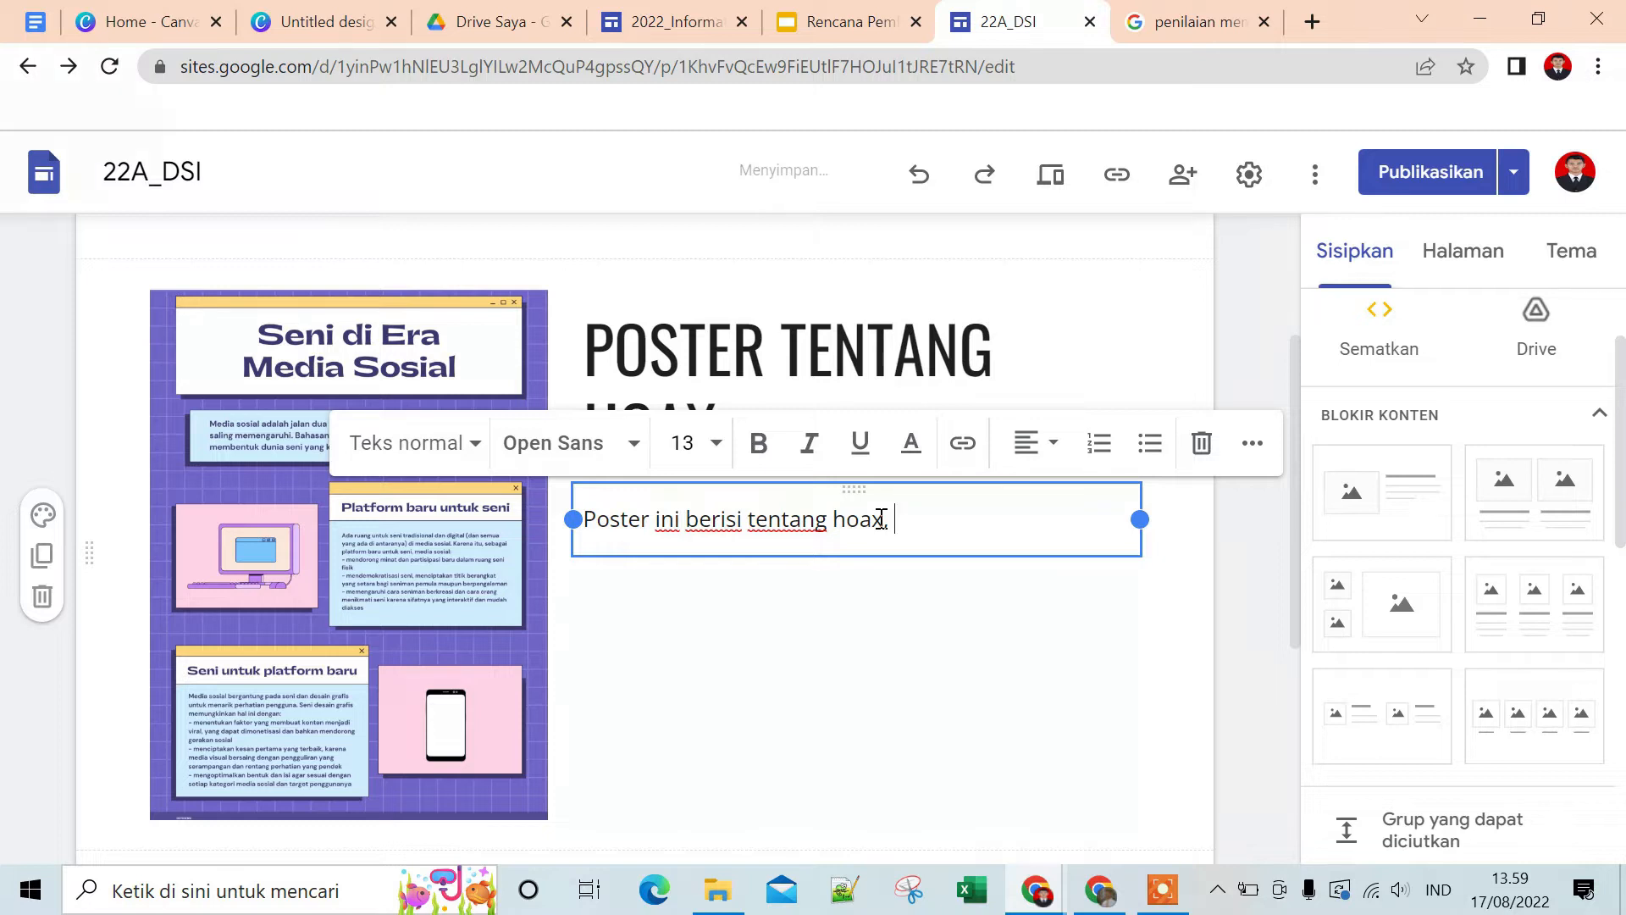
pyautogui.write('oax, dilarang untuk men')
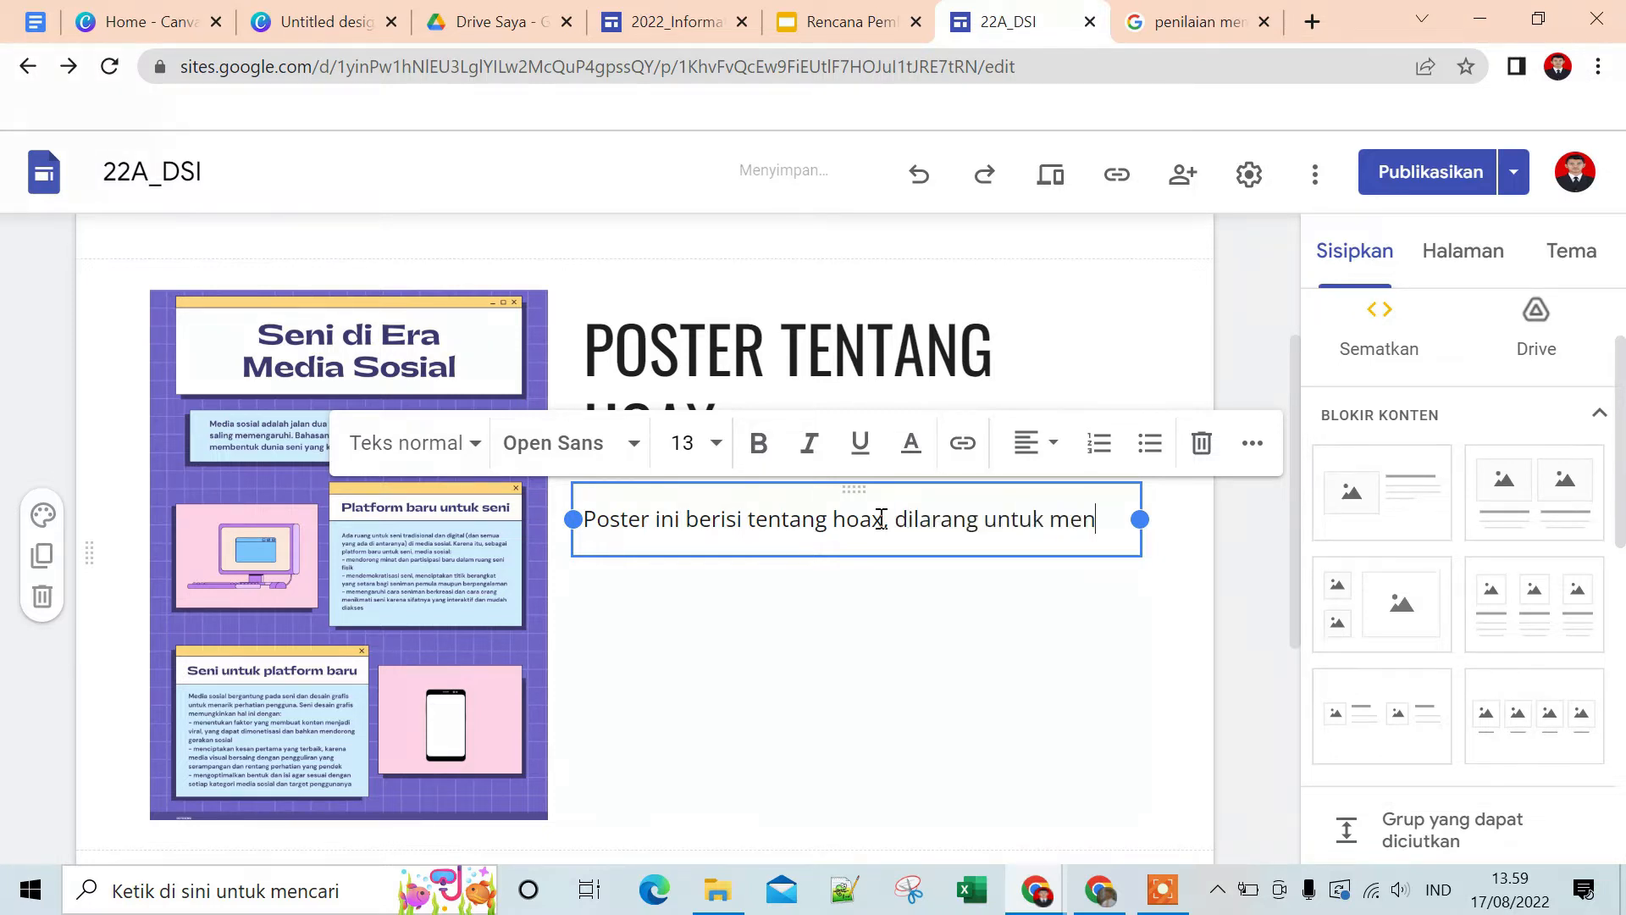
pyautogui.write('yebarkan h')
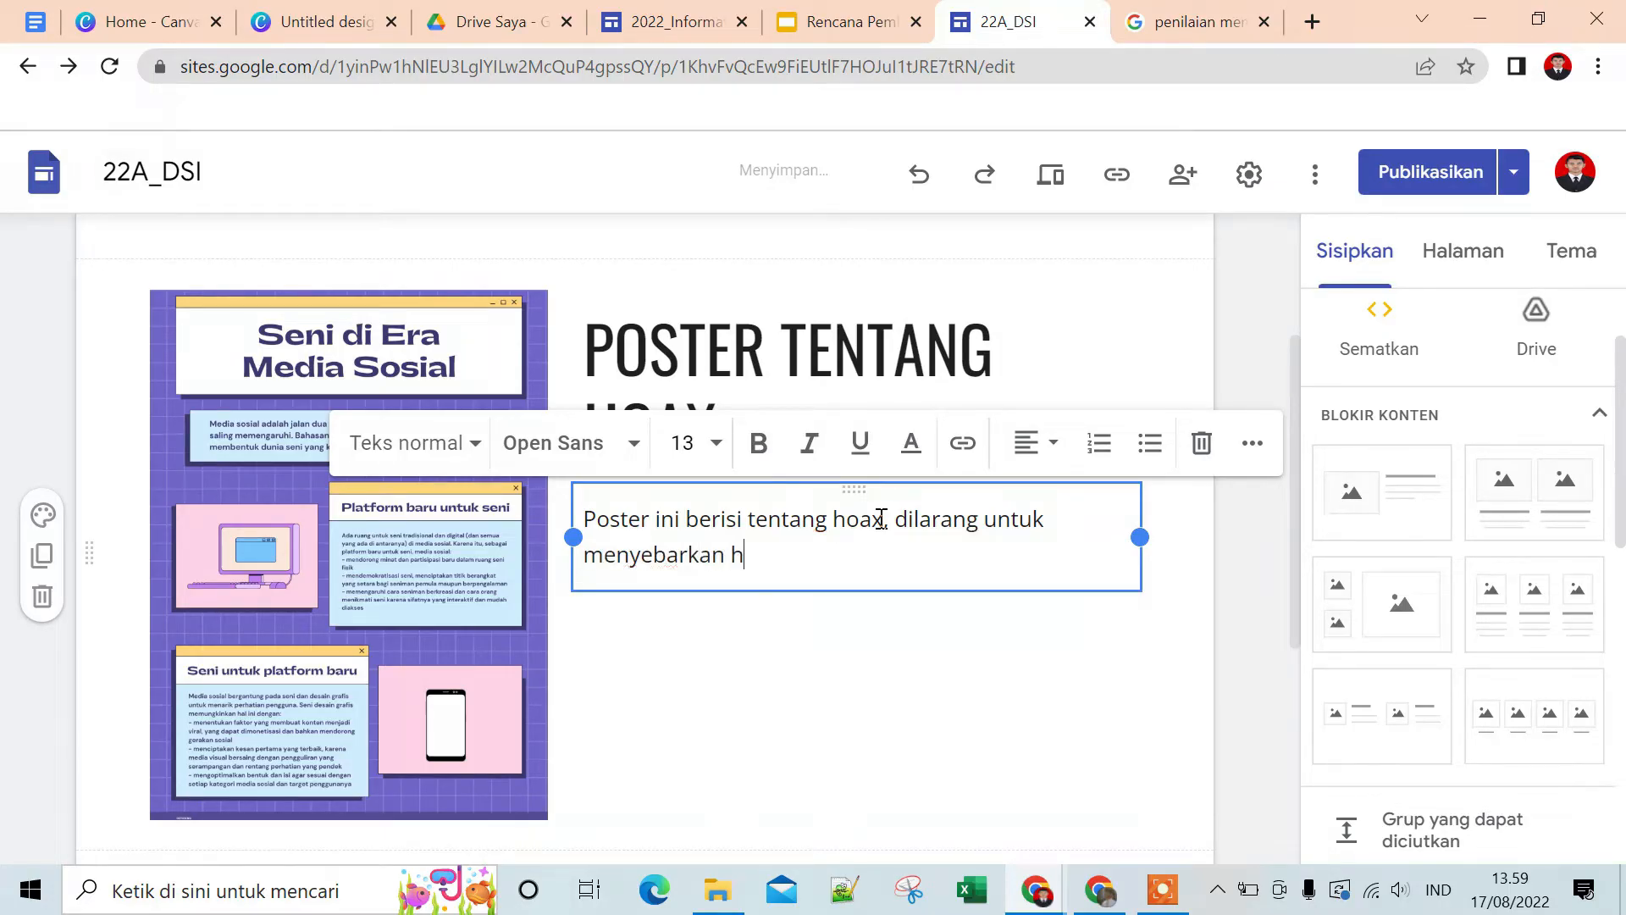
pyautogui.write('oax ya')
pyautogui.press('BackSpace')
pyautogui.press('BackSpace')
pyautogui.write('sebelum di cek keber')
pyautogui.press('BackSpace')
pyautogui.write('narannya.')
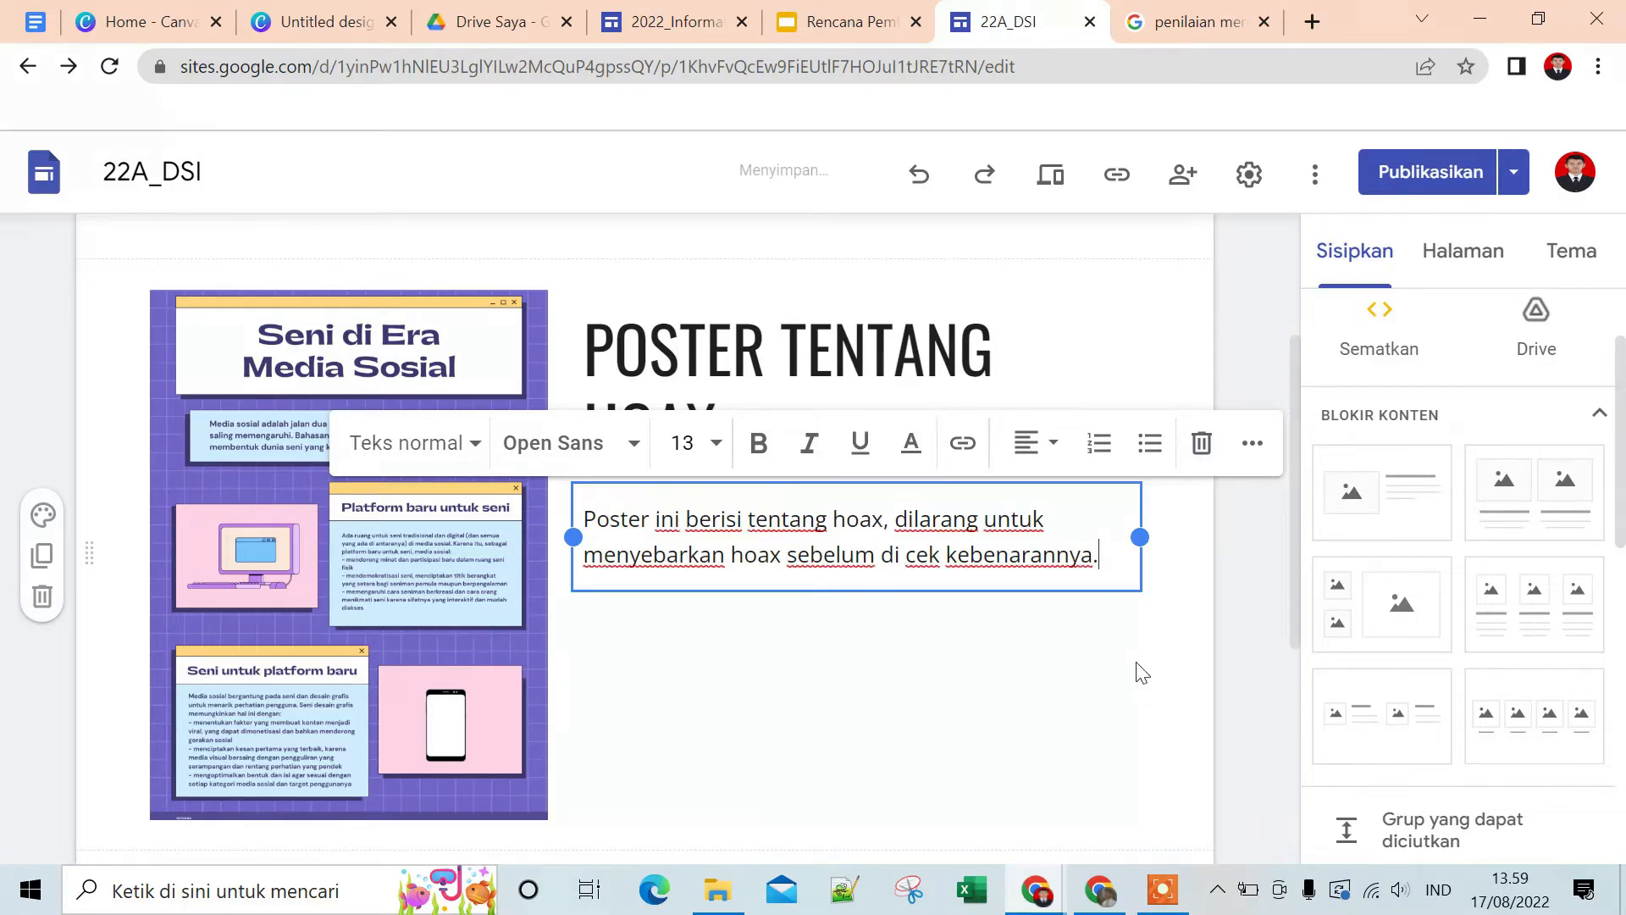
pyautogui.click(1264, 653)
# Insert a content block with two side-by-side images and captions below the poster section
pyautogui.scroll(3, 1042, 652)
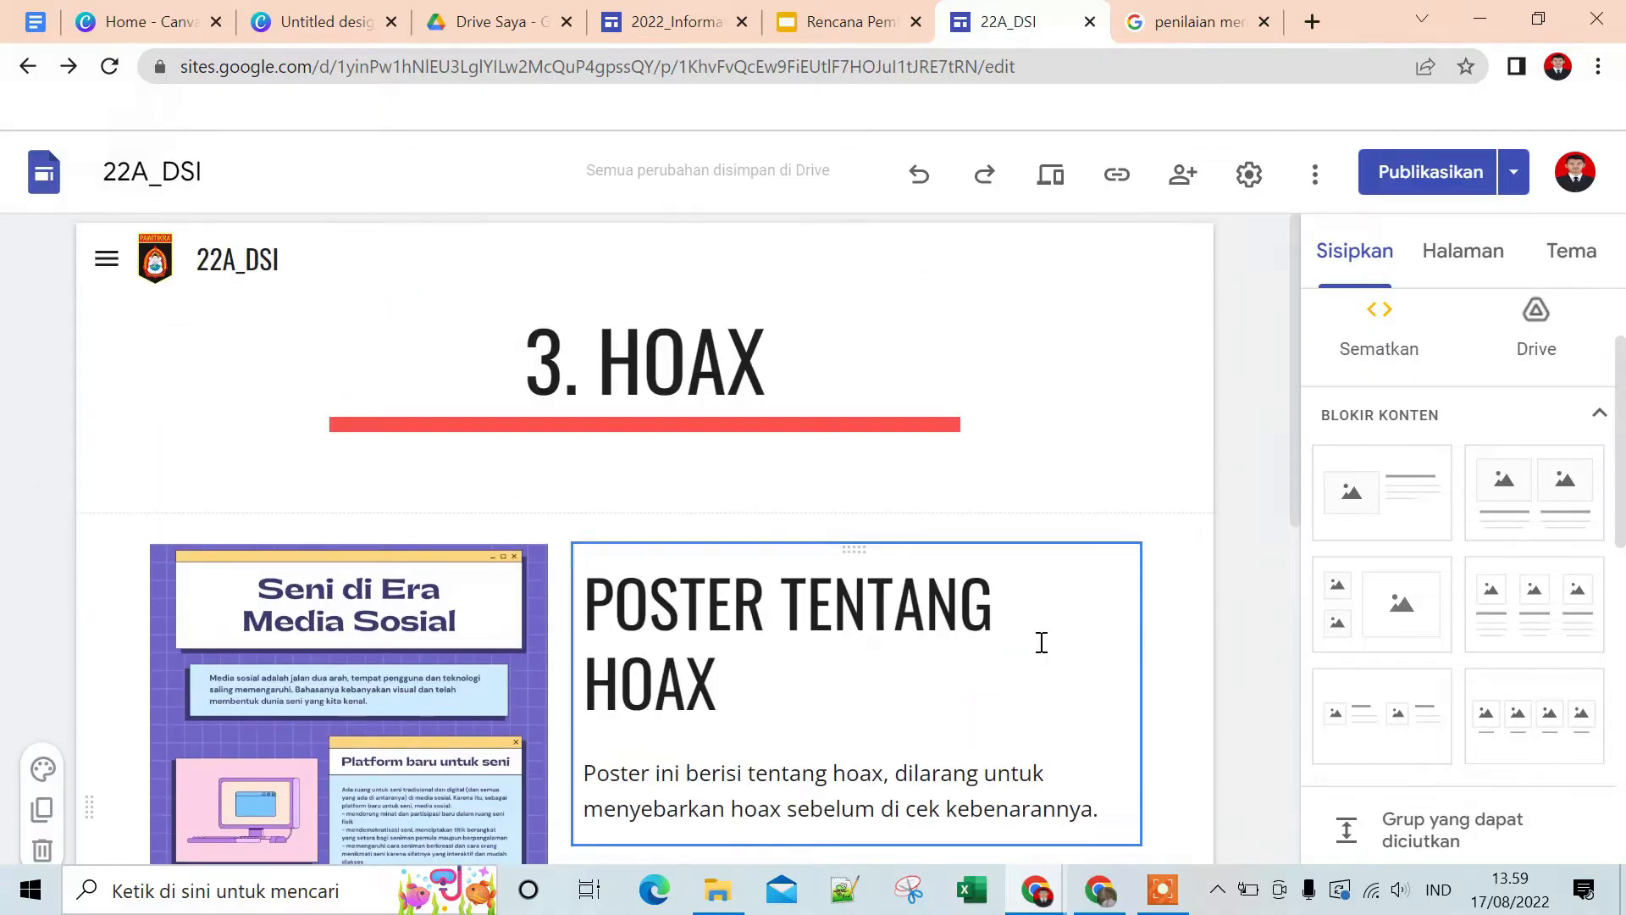
pyautogui.scroll(-5, 1041, 642)
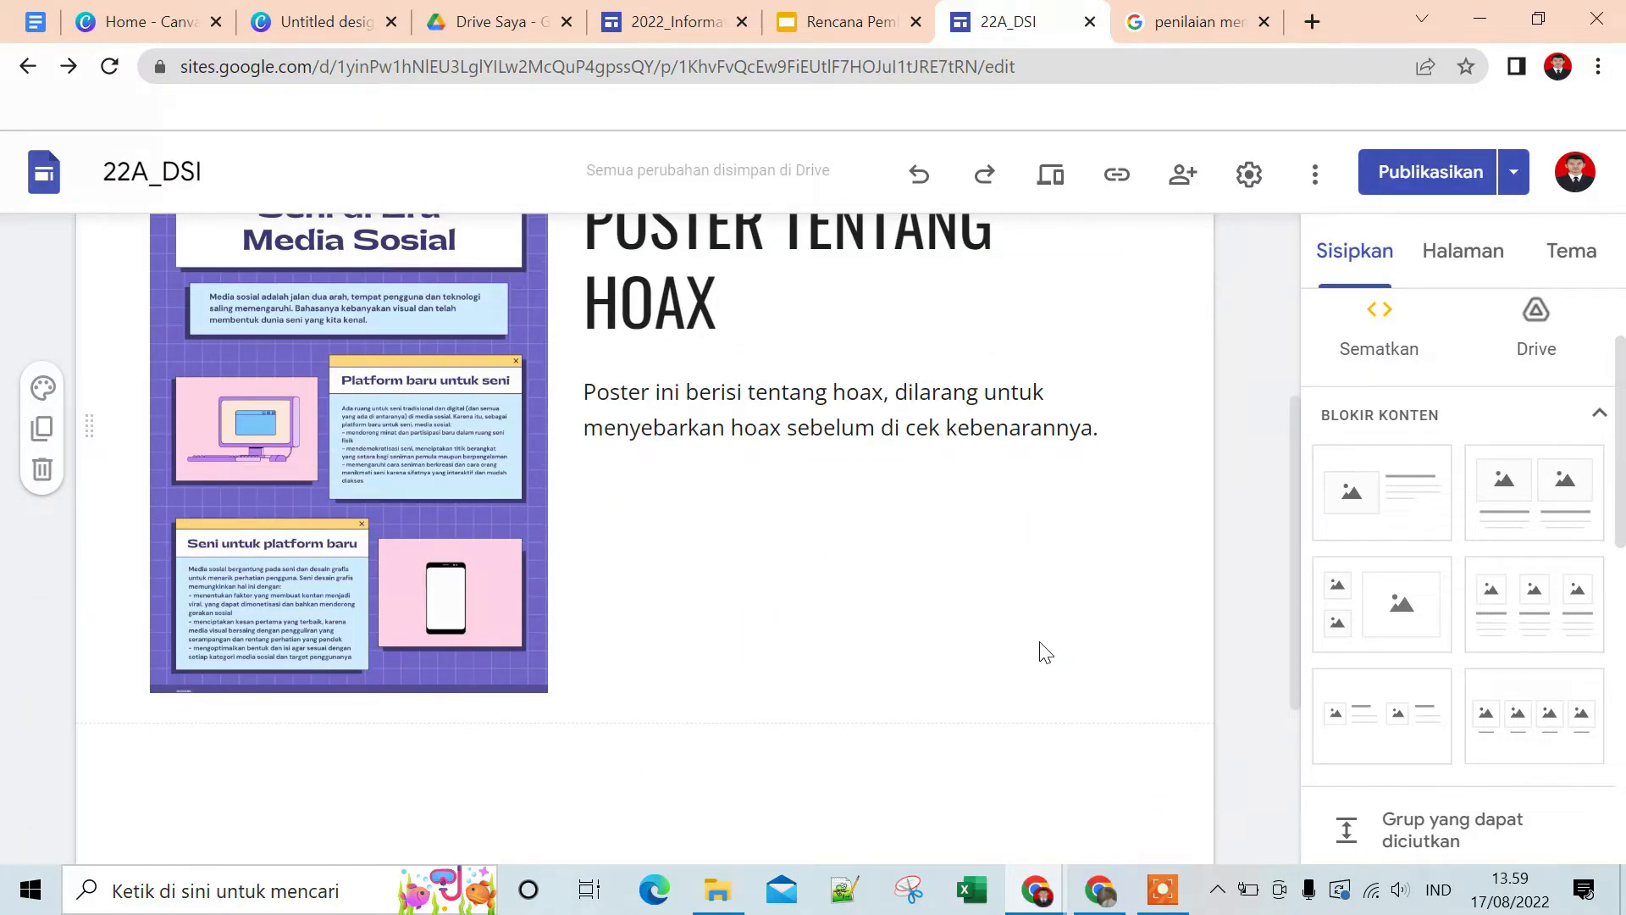
pyautogui.scroll(-3, 1043, 652)
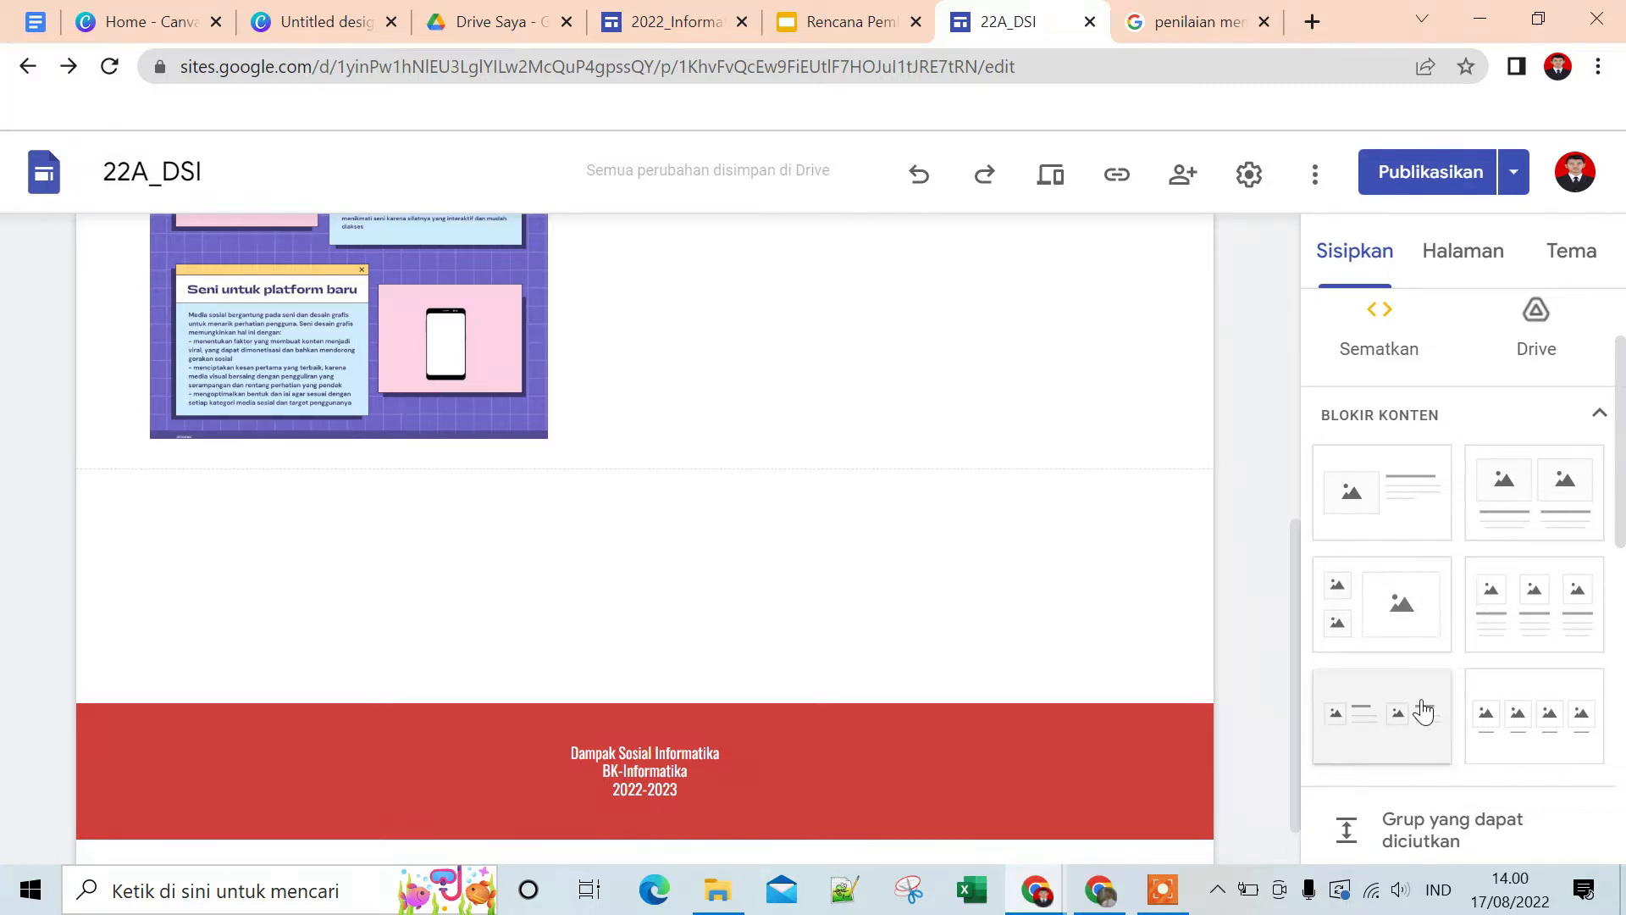
pyautogui.click(1505, 517)
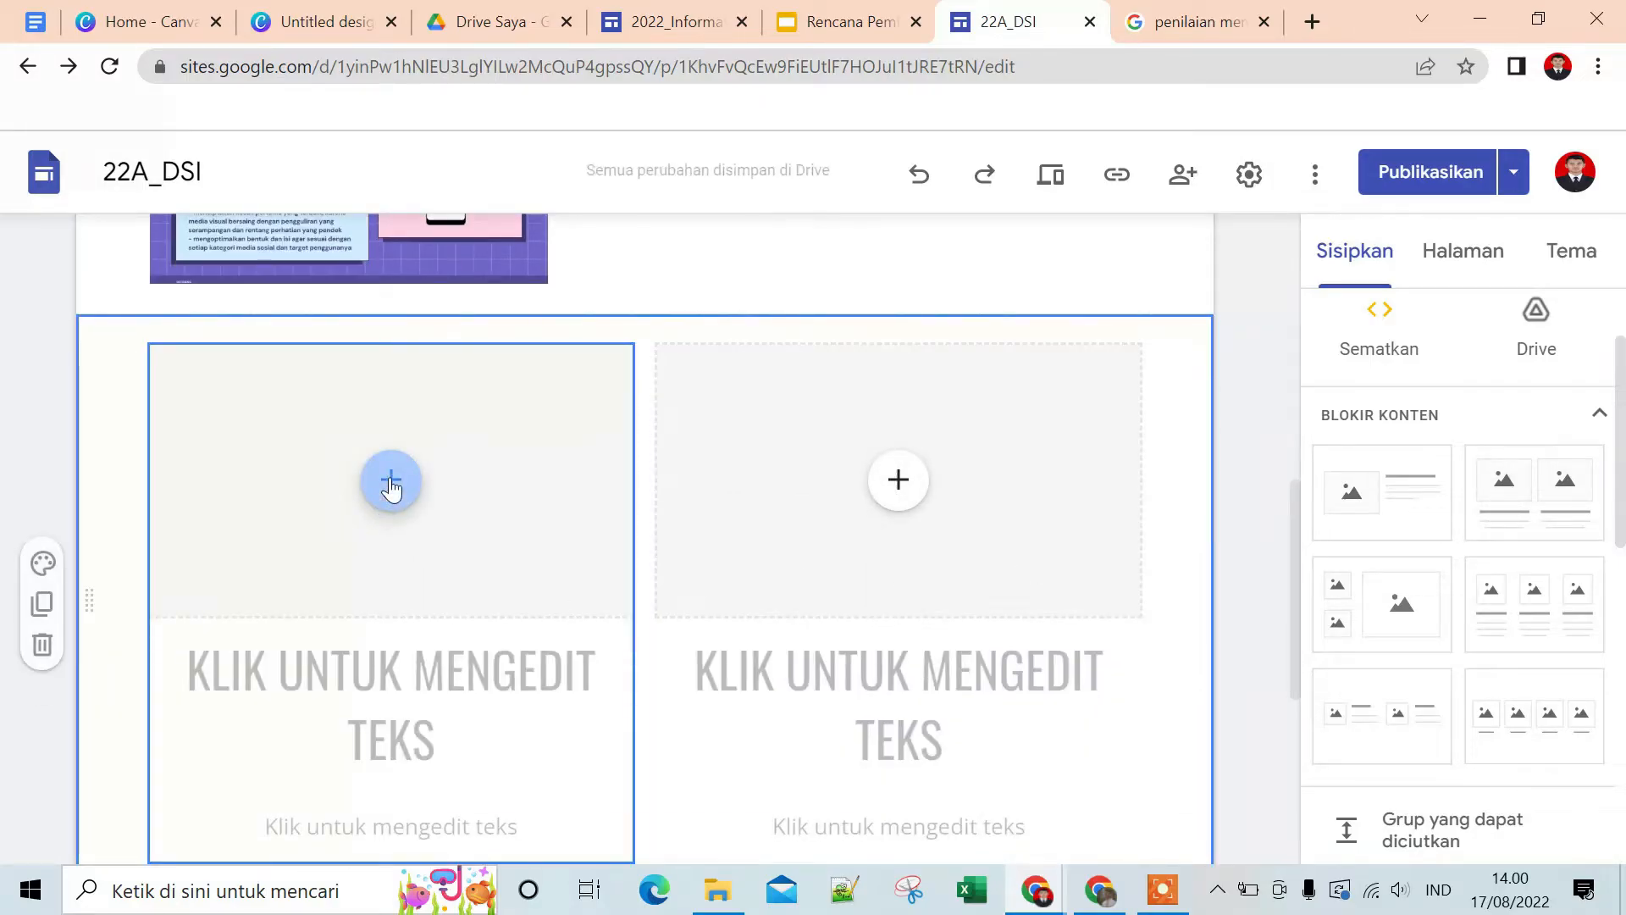
# Start adding a YouTube video to the first placeholder of the new block, search for "hoax" and browse the results
pyautogui.click(391, 489)
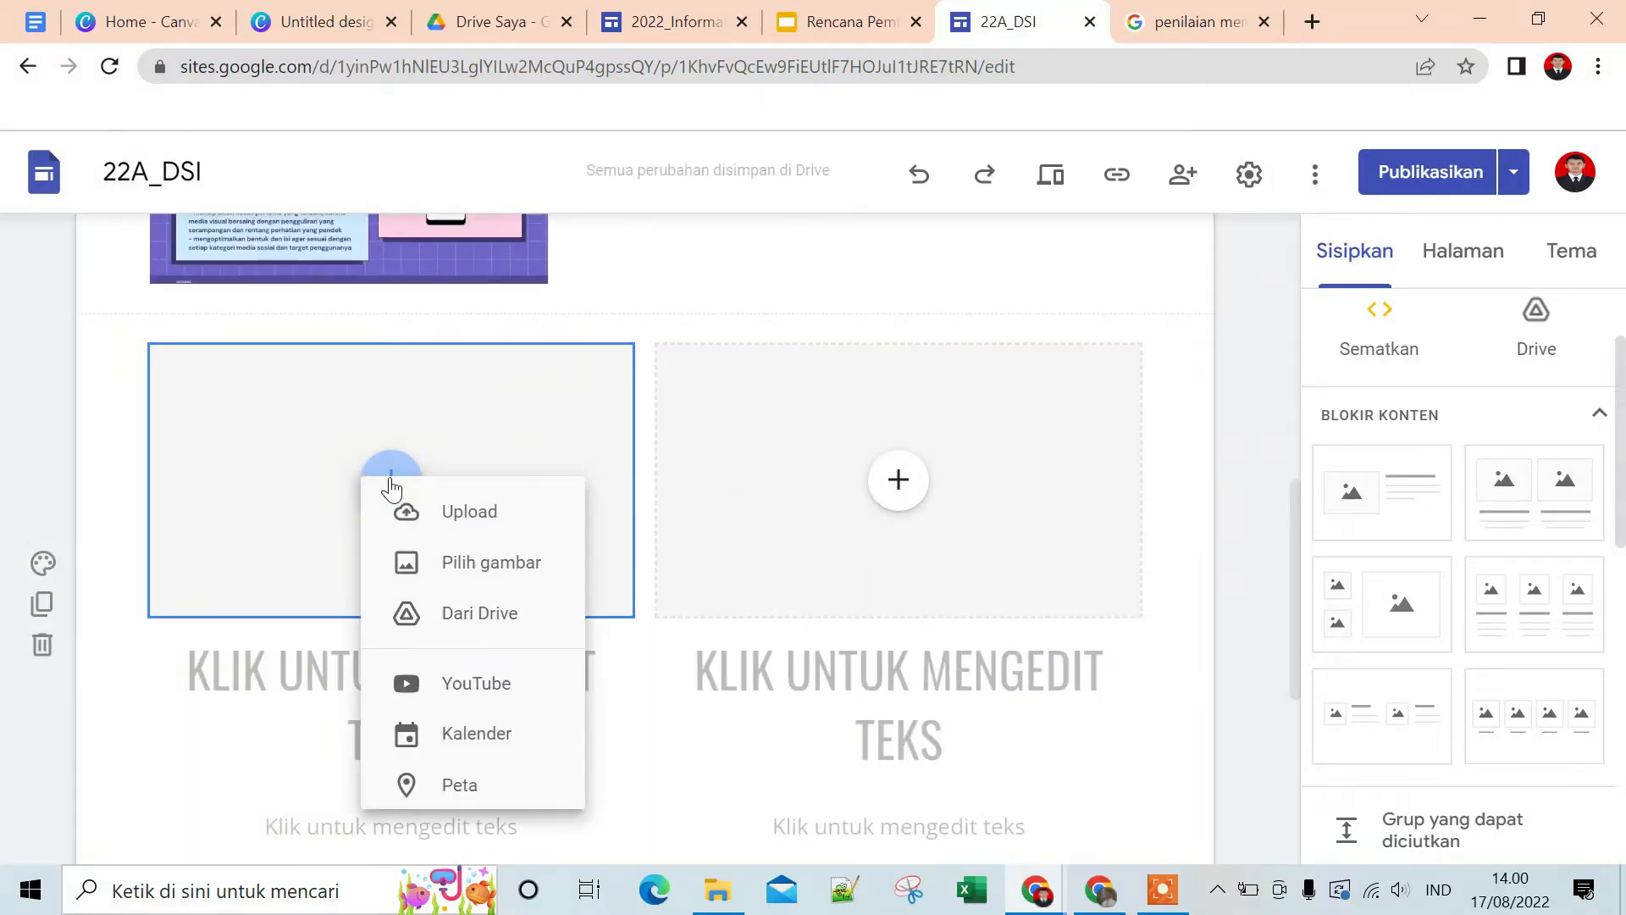
pyautogui.click(466, 702)
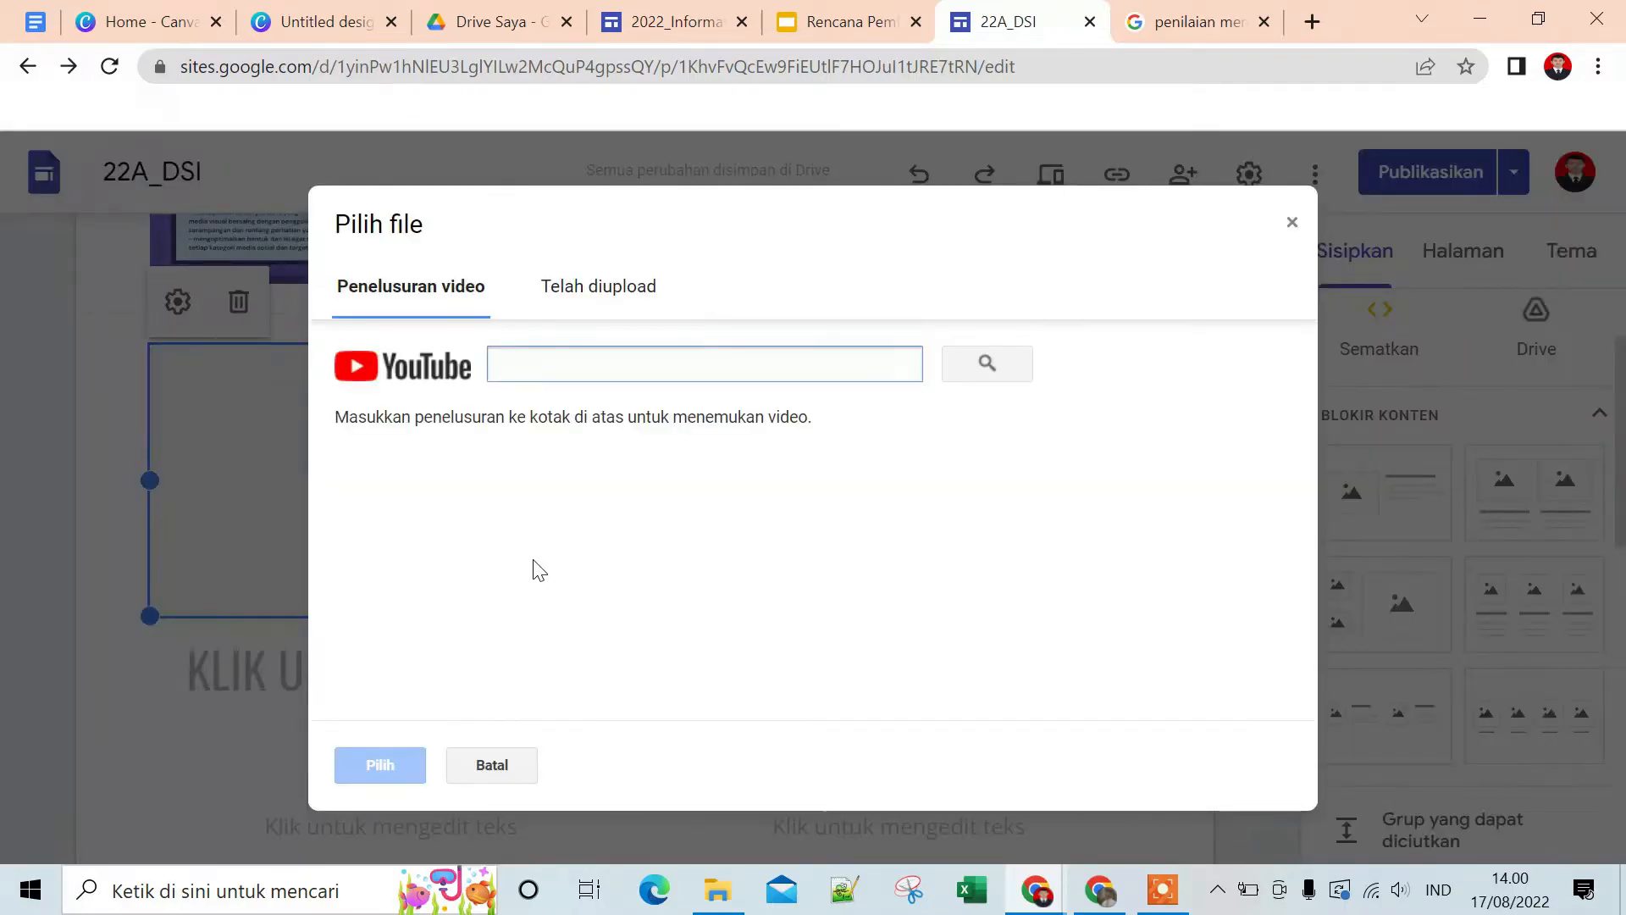
pyautogui.write('hoax')
pyautogui.click(1006, 372)
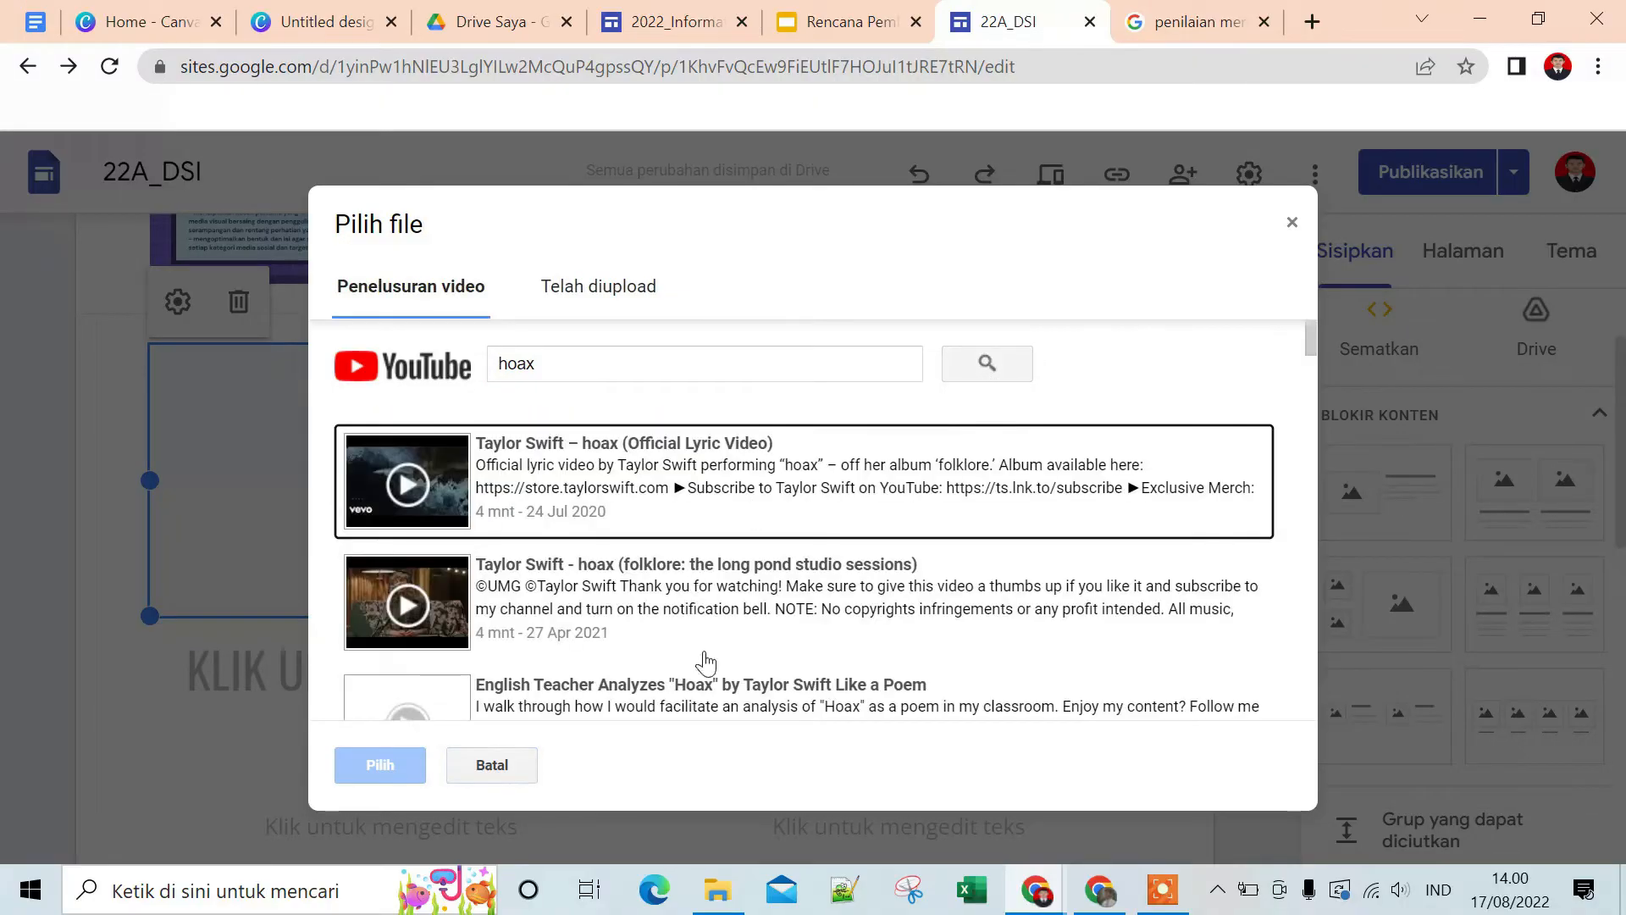
pyautogui.scroll(-8, 767, 604)
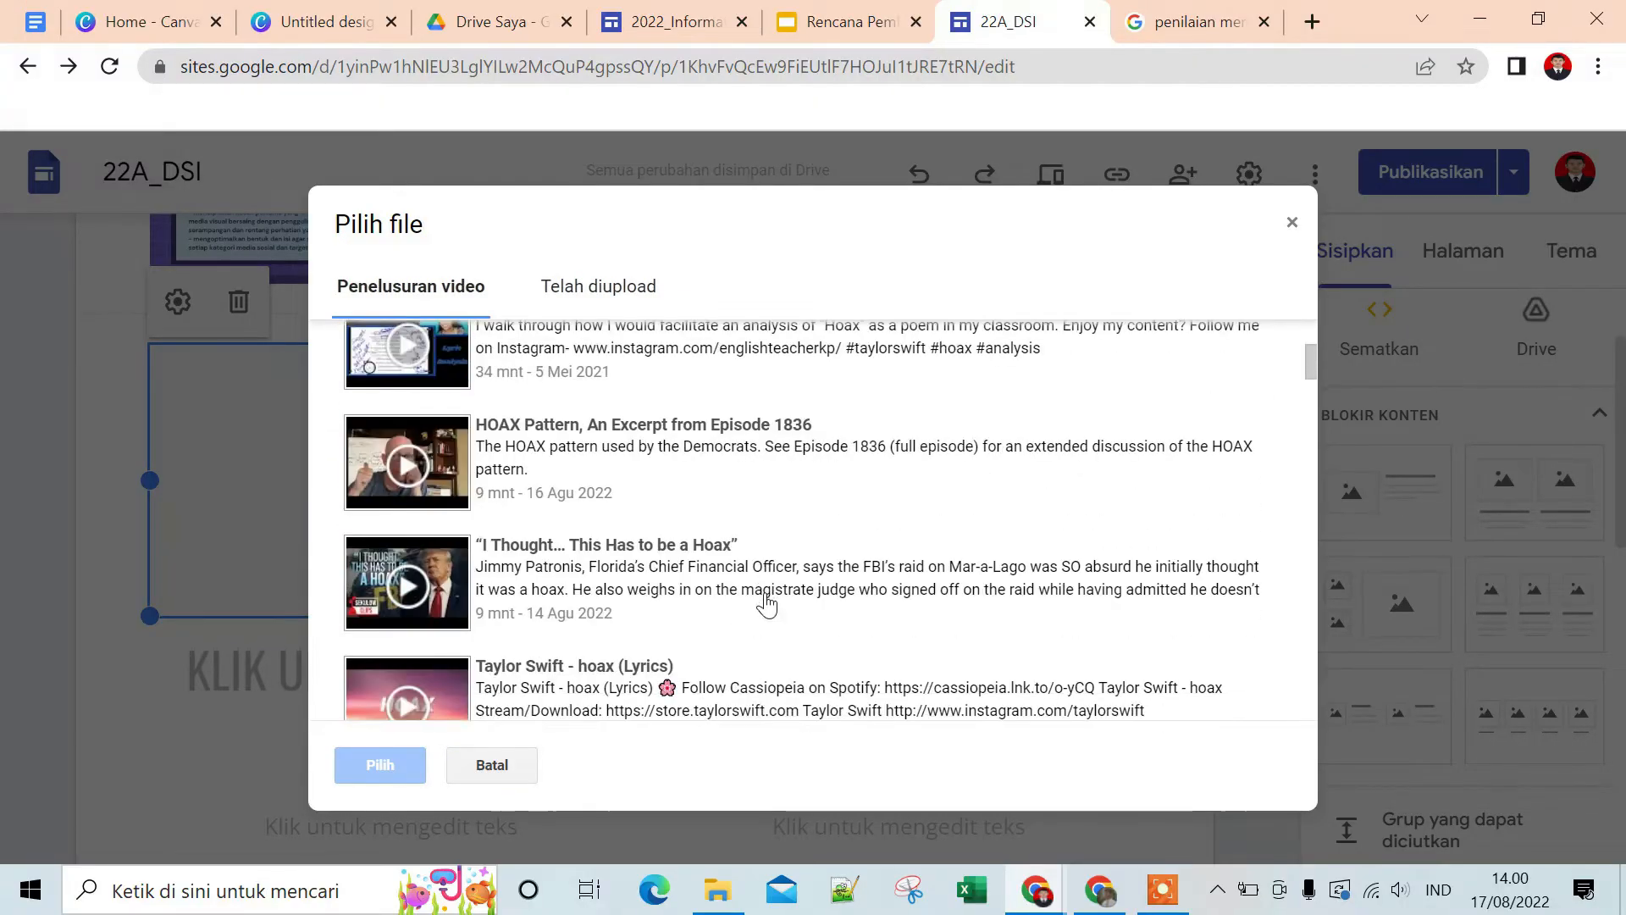
pyautogui.scroll(-12, 767, 604)
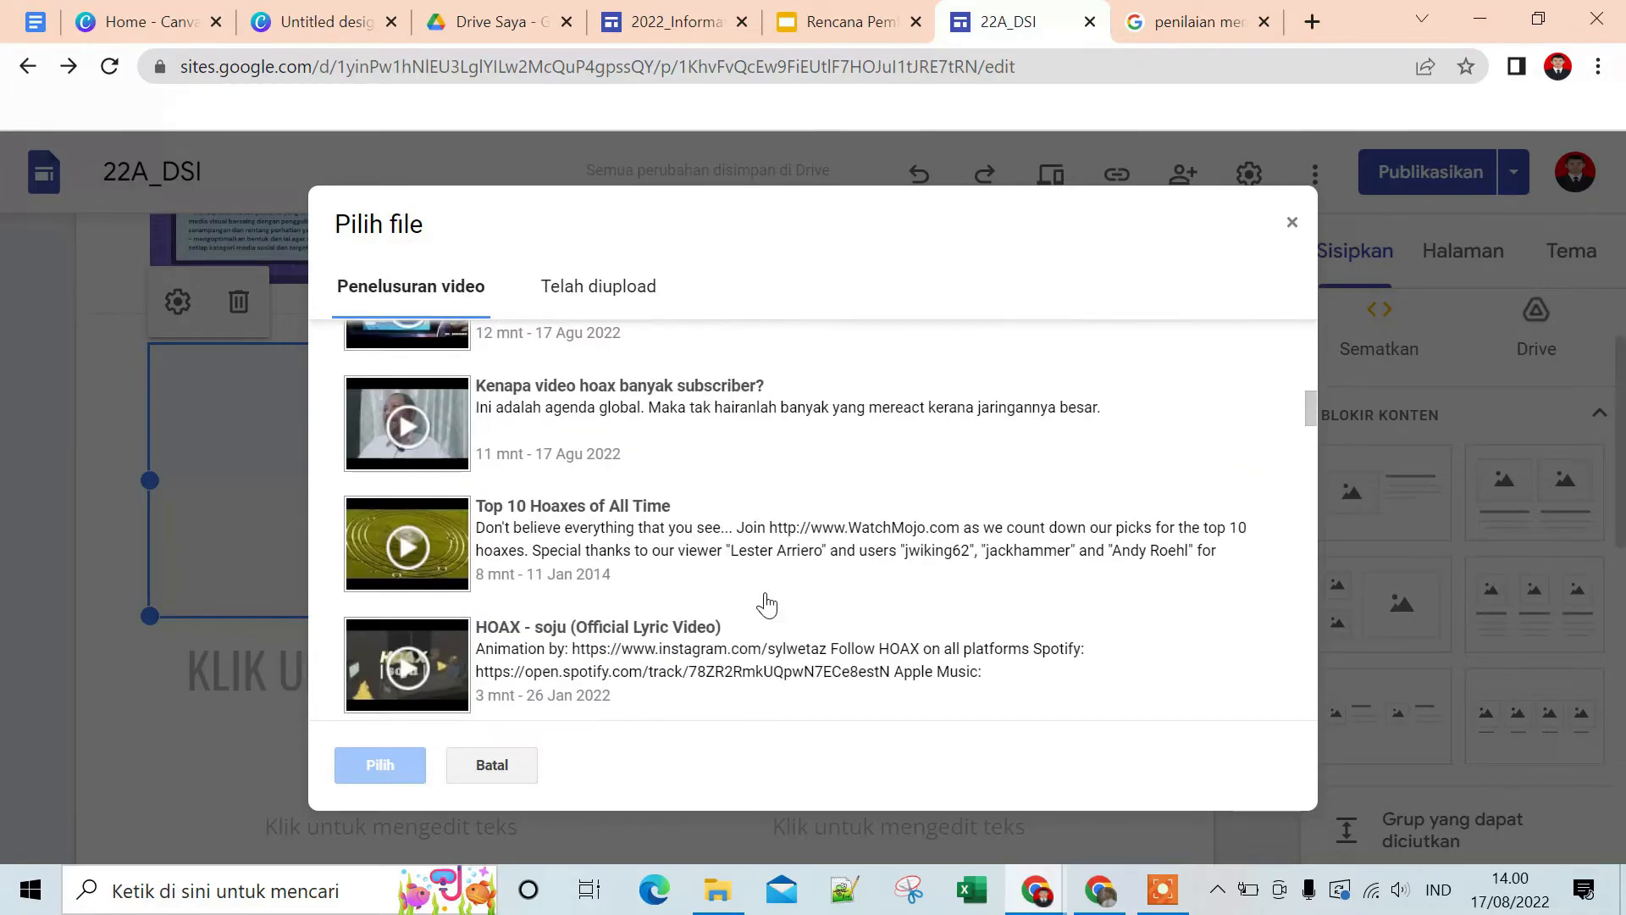
pyautogui.scroll(20, 766, 604)
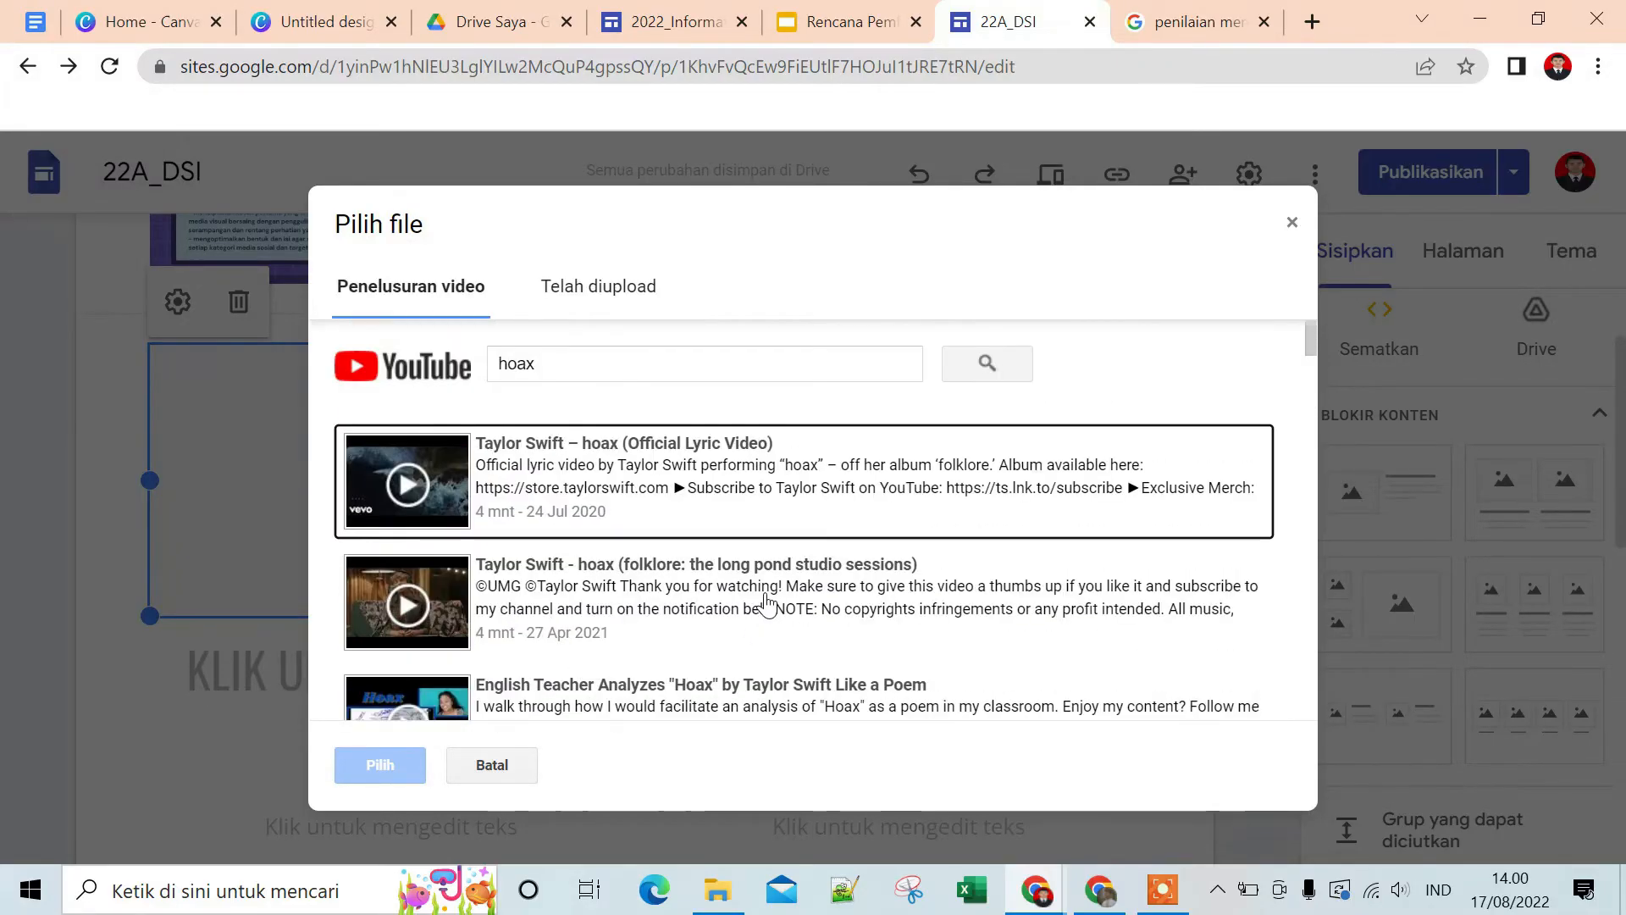
# Refine the video search to "hoax edukasi" and insert the video "Animasi Bahaya Hoax" into the first placeholder
pyautogui.click(671, 359)
pyautogui.write('e')
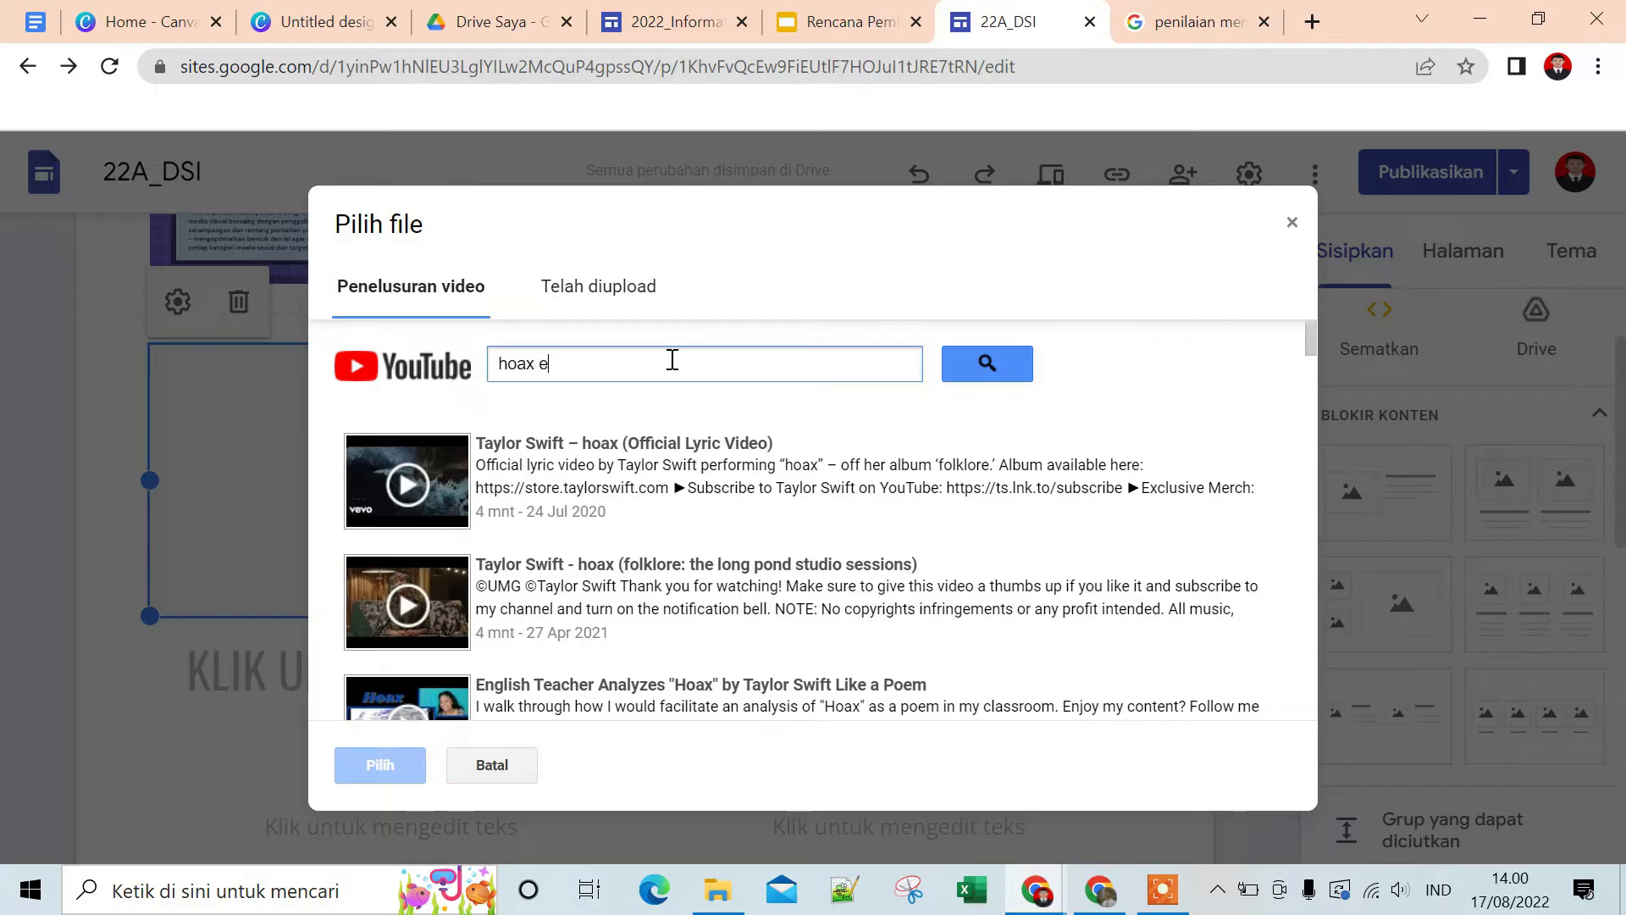
pyautogui.write('dukasi')
pyautogui.press('Return')
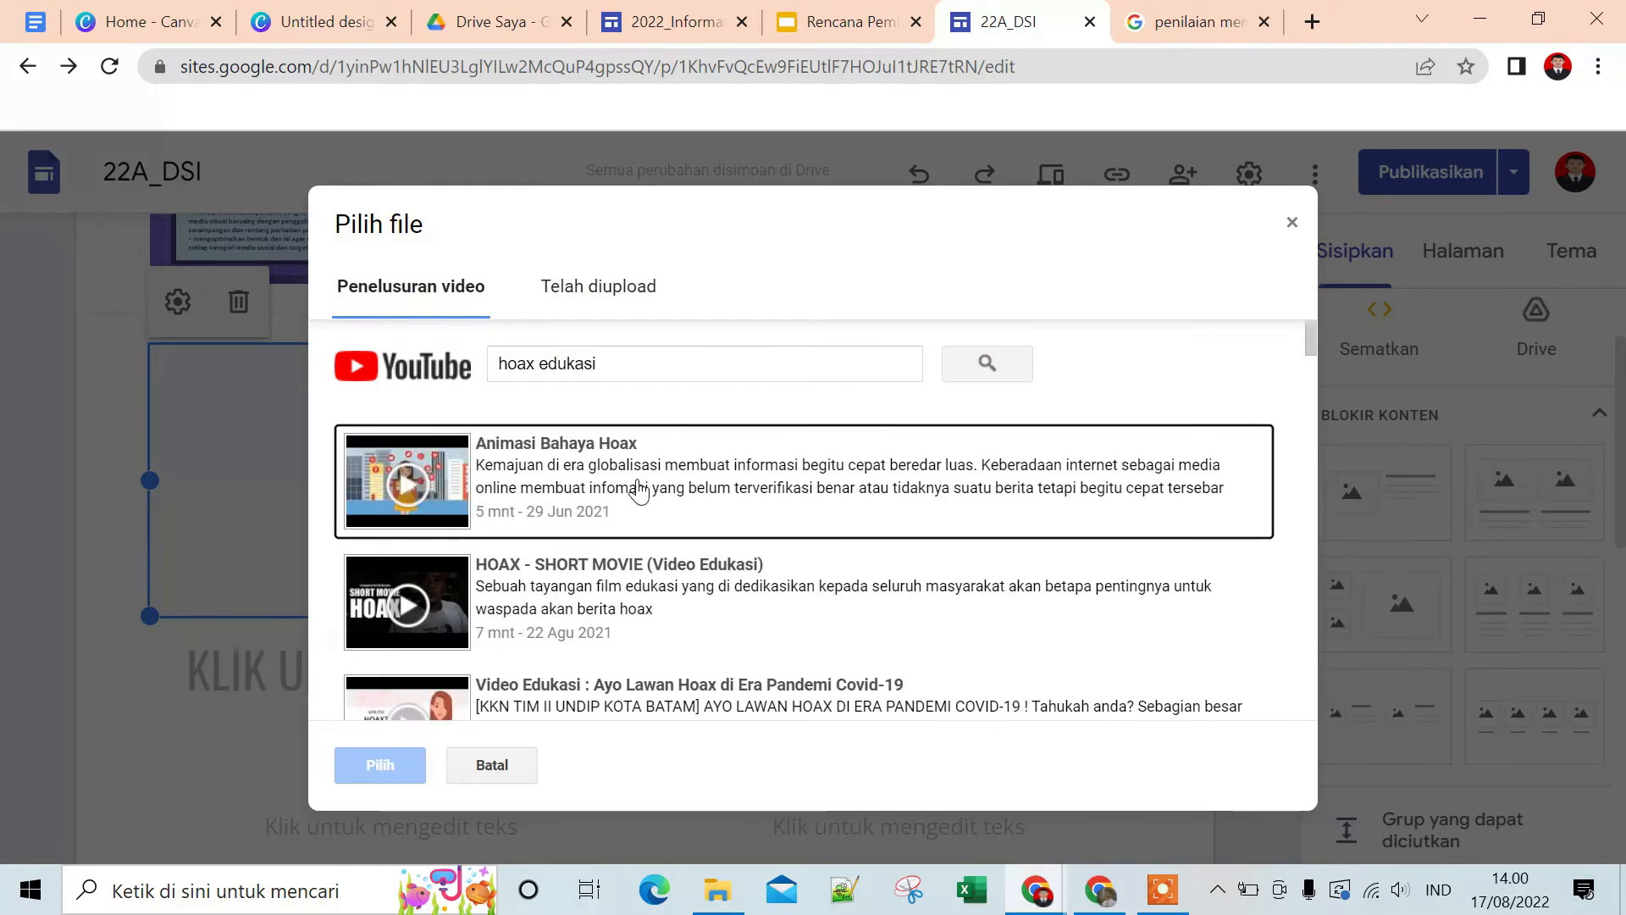
pyautogui.click(509, 467)
pyautogui.click(371, 770)
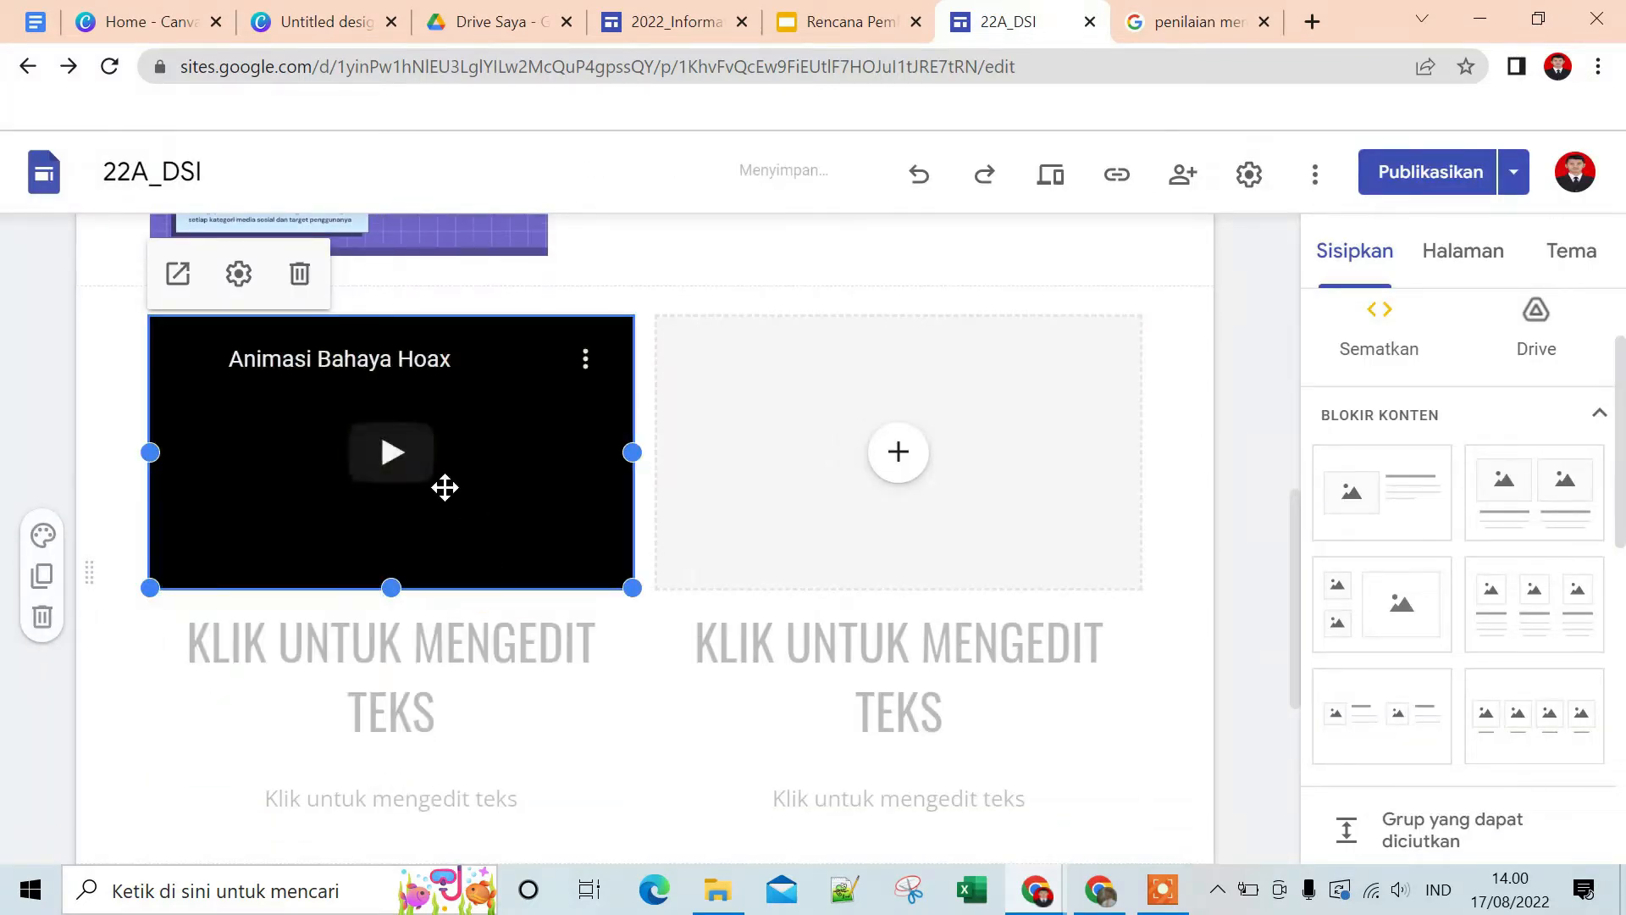
# Enter the heading "ANIMASI TENTANG HOAX" under the inserted video
pyautogui.scroll(7, 445, 487)
pyautogui.scroll(-7, 442, 488)
pyautogui.click(443, 644)
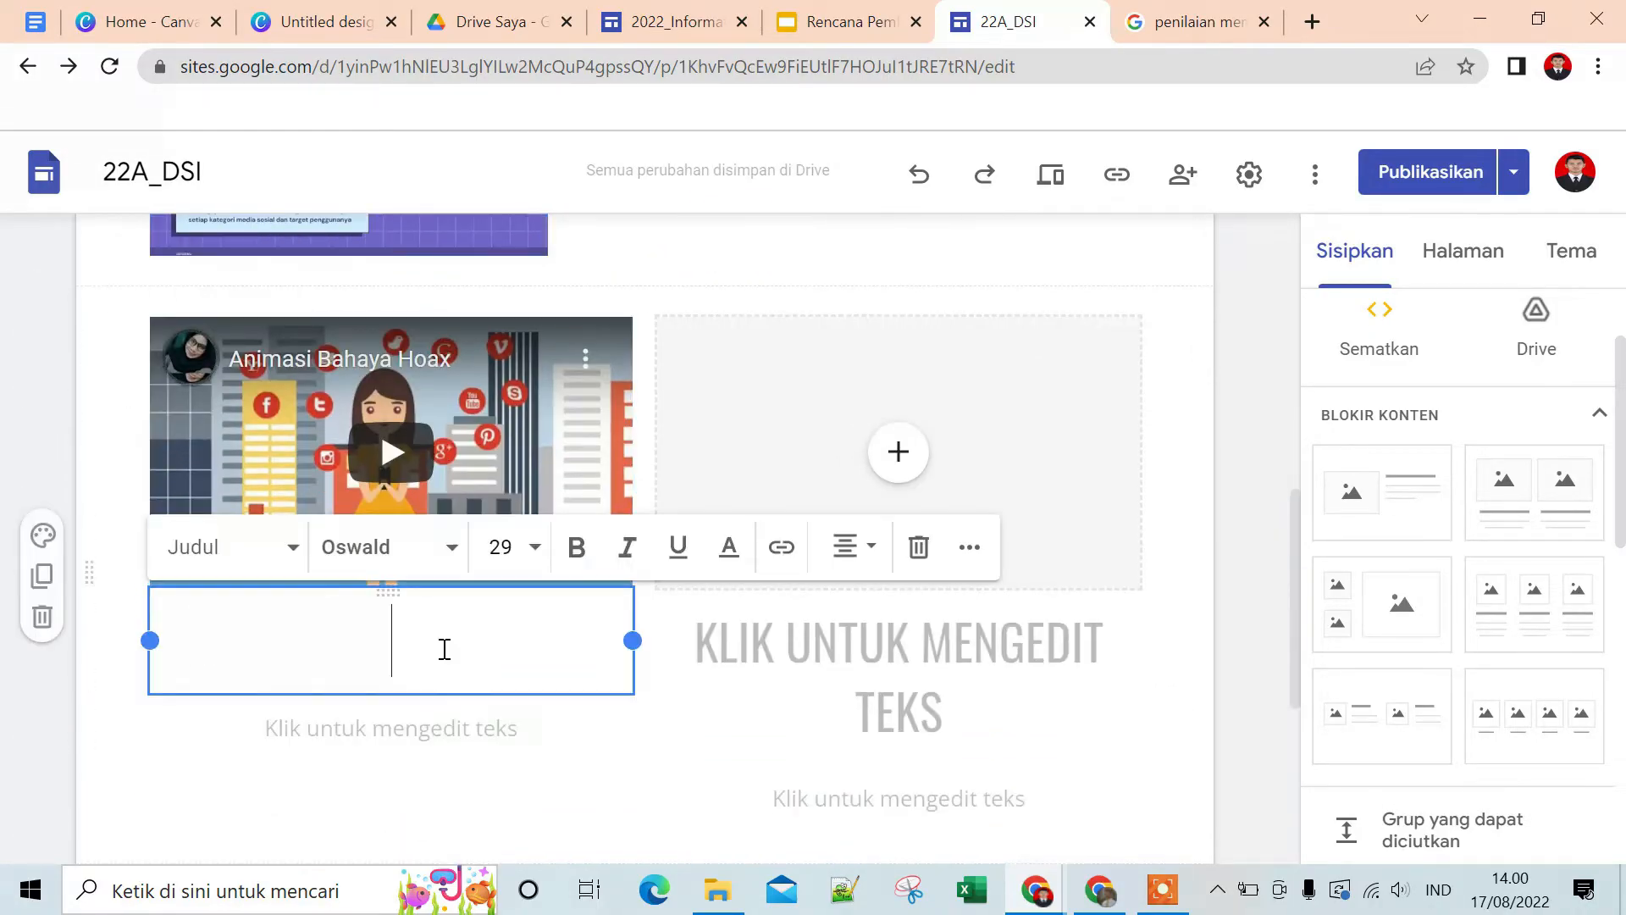
pyautogui.write('ANIMASI ')
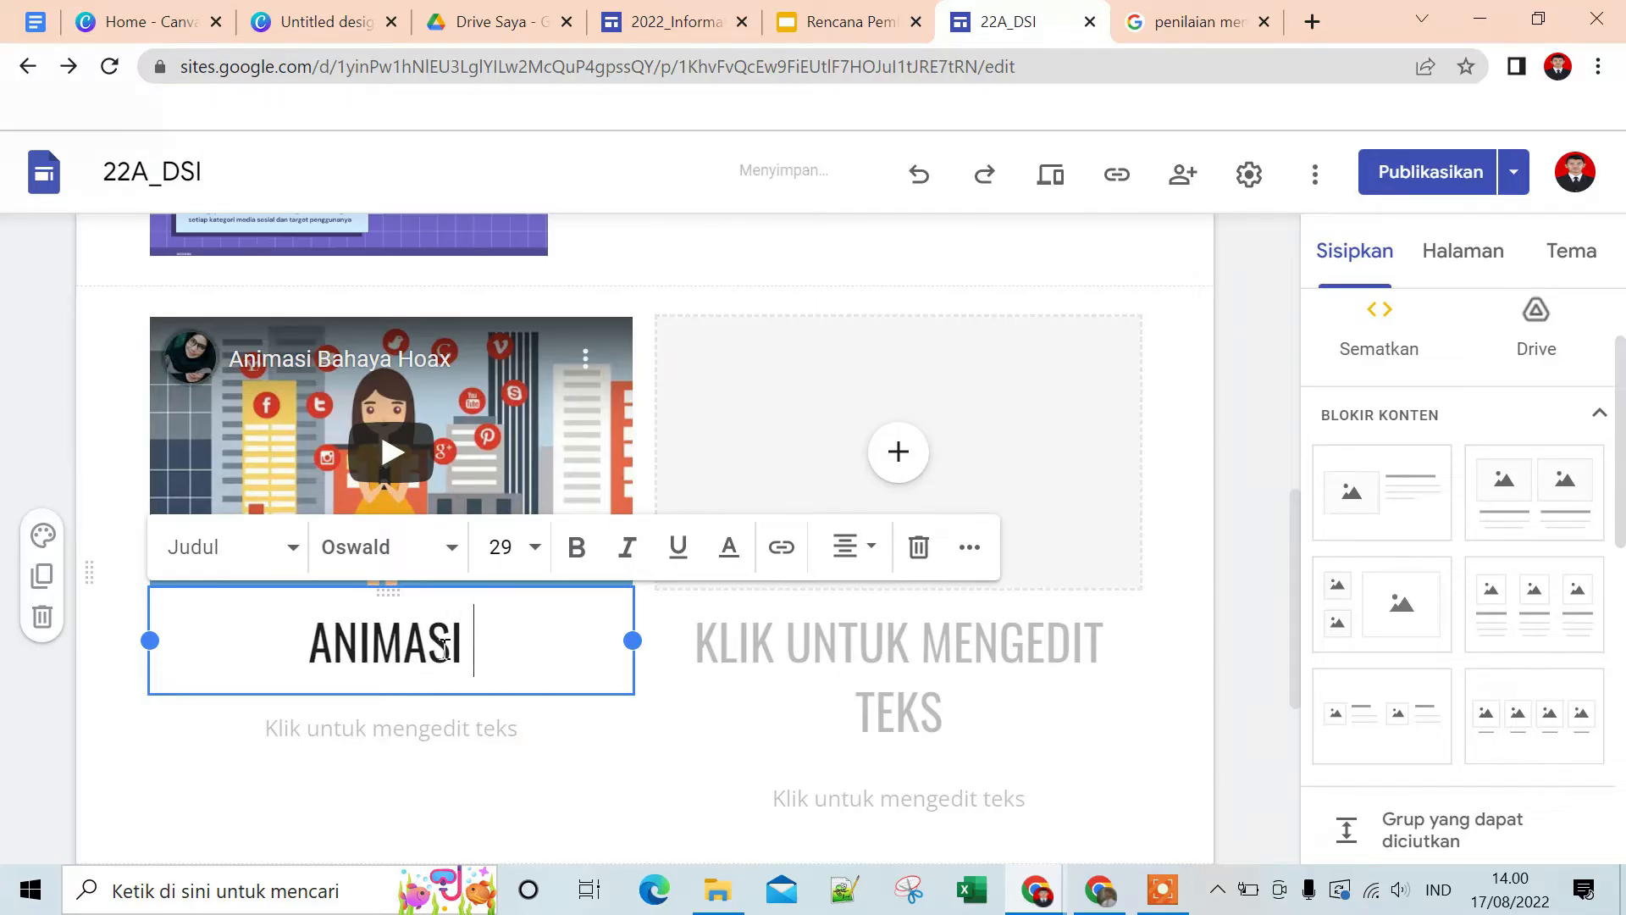
pyautogui.write('TENTANG HOAX')
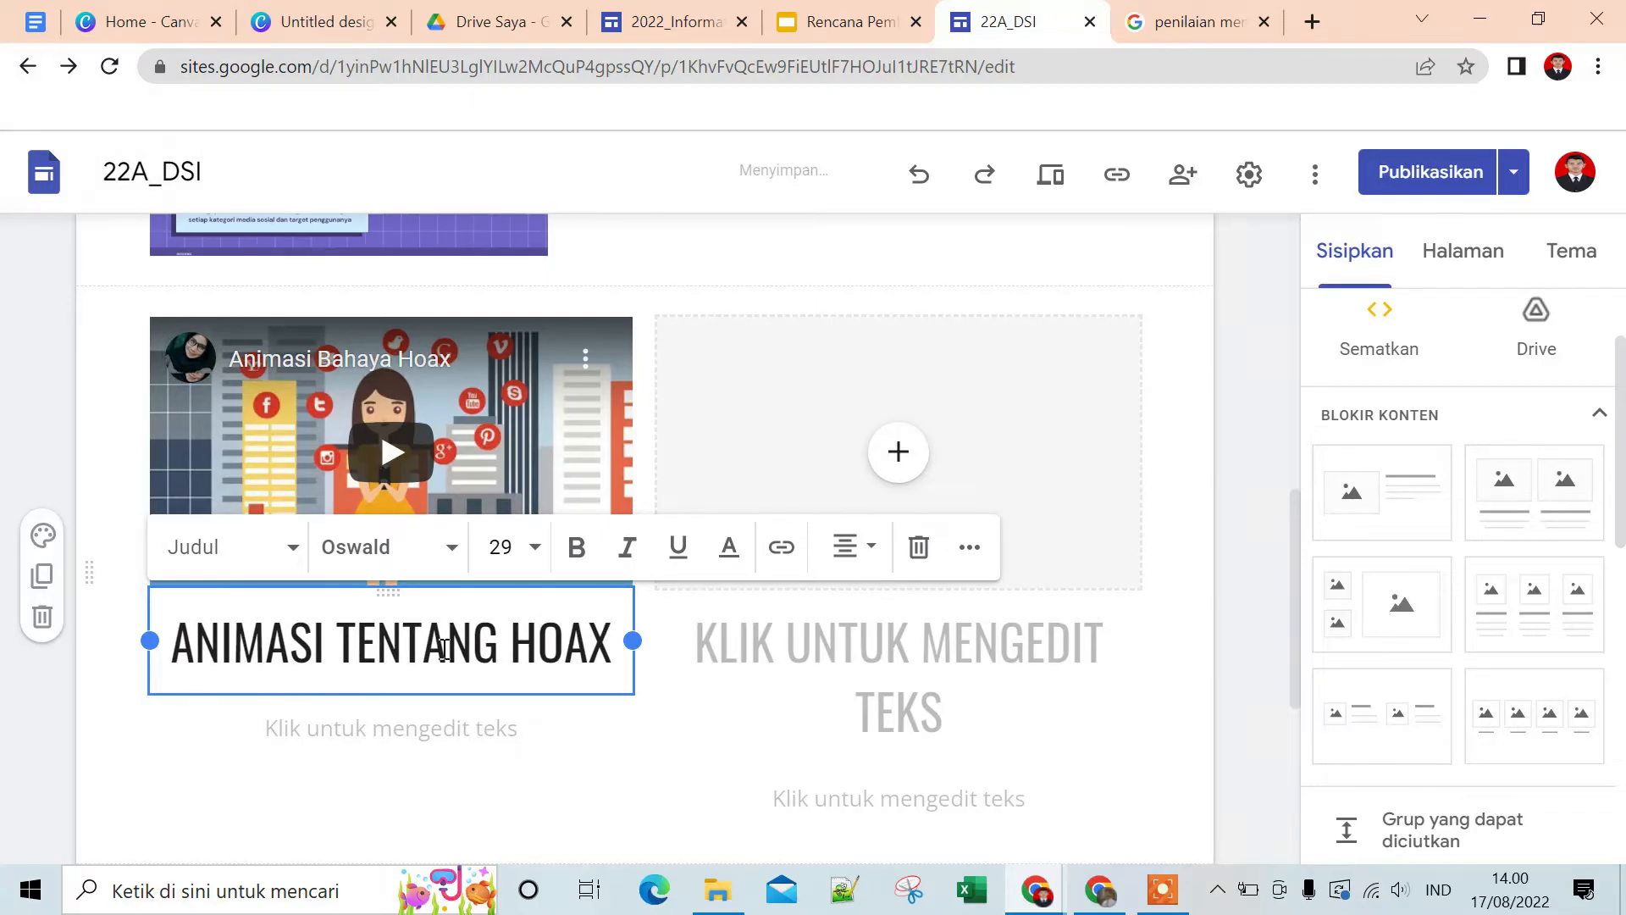
# Fill the body text under the video's heading with "Animasi ini berisi tentang hoax dan bla bla bla"
pyautogui.click(443, 730)
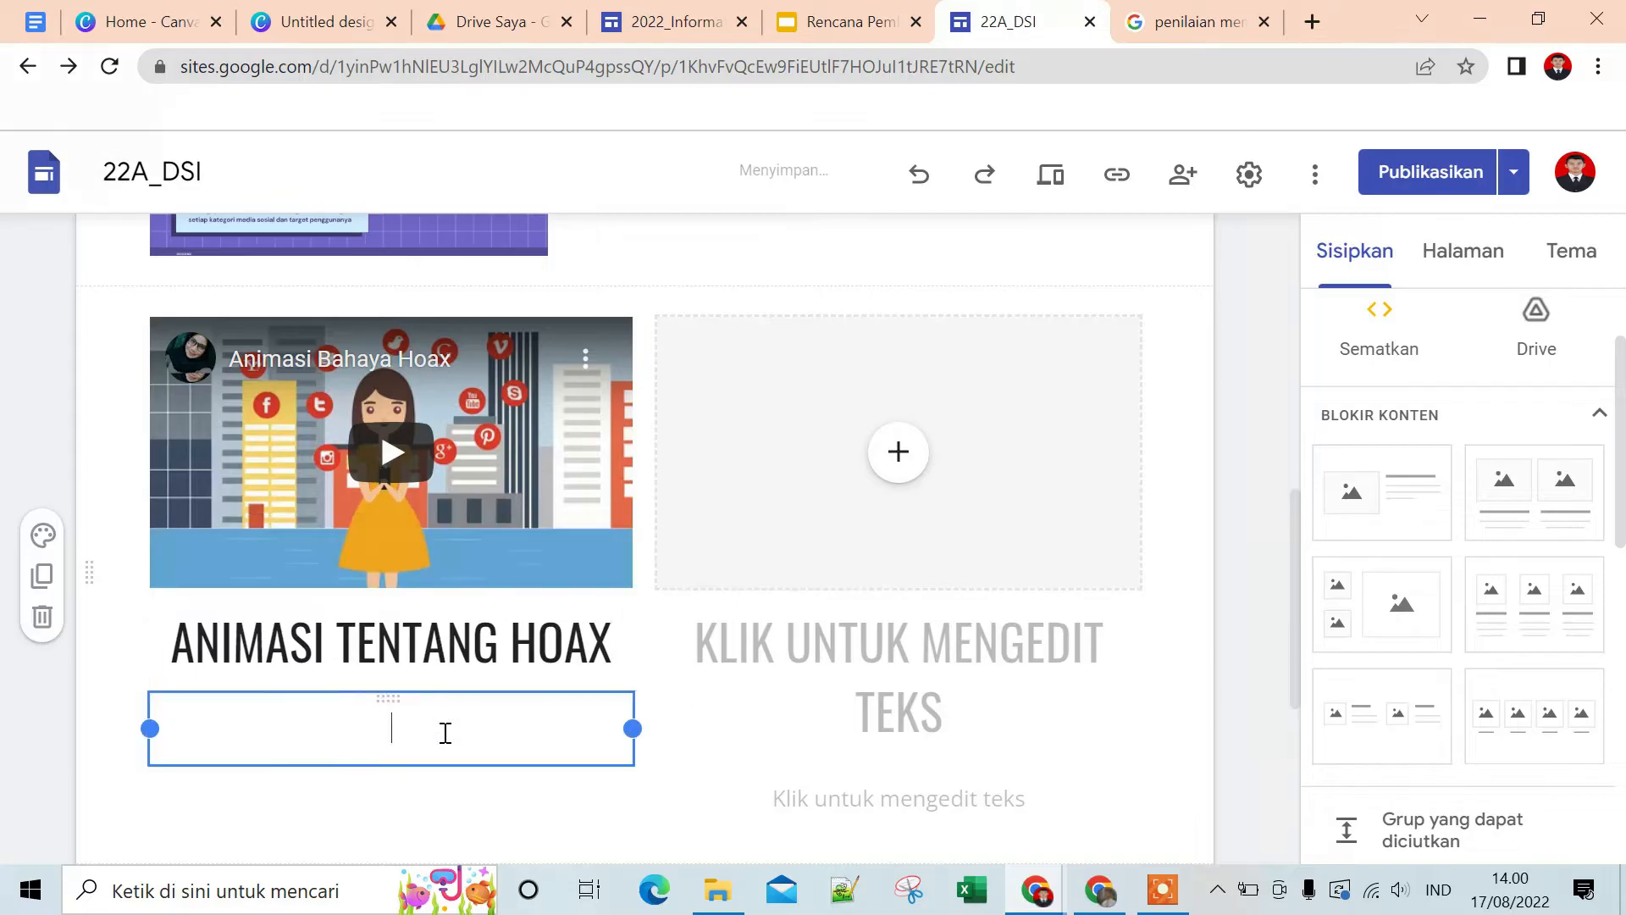
pyautogui.write('a')
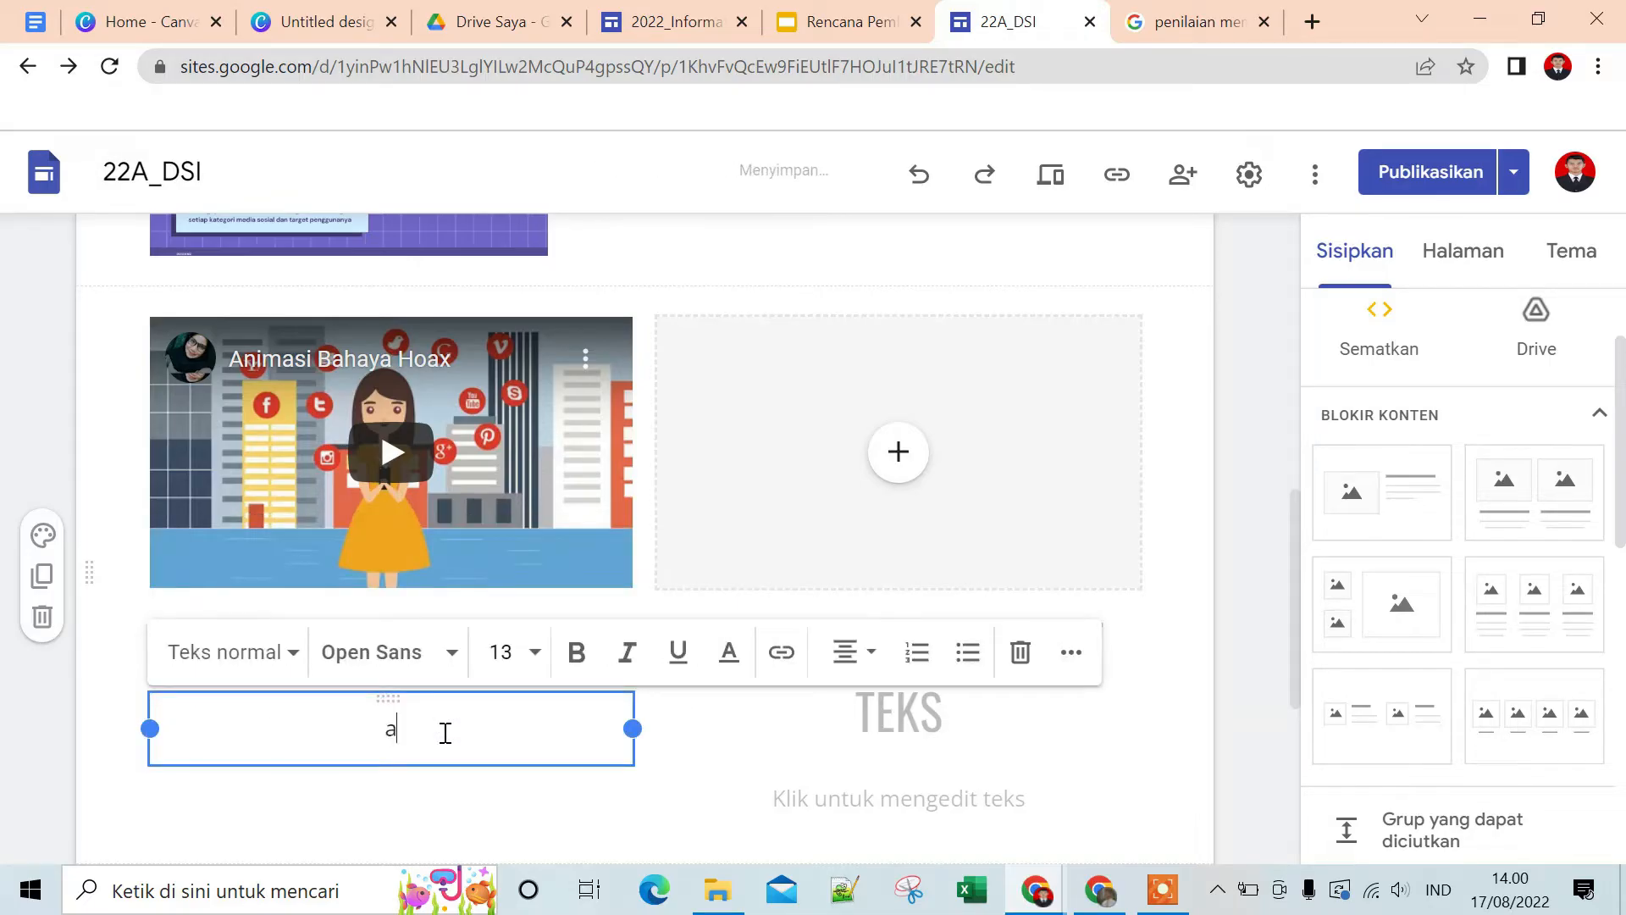
pyautogui.write('nimasi ini berisi t')
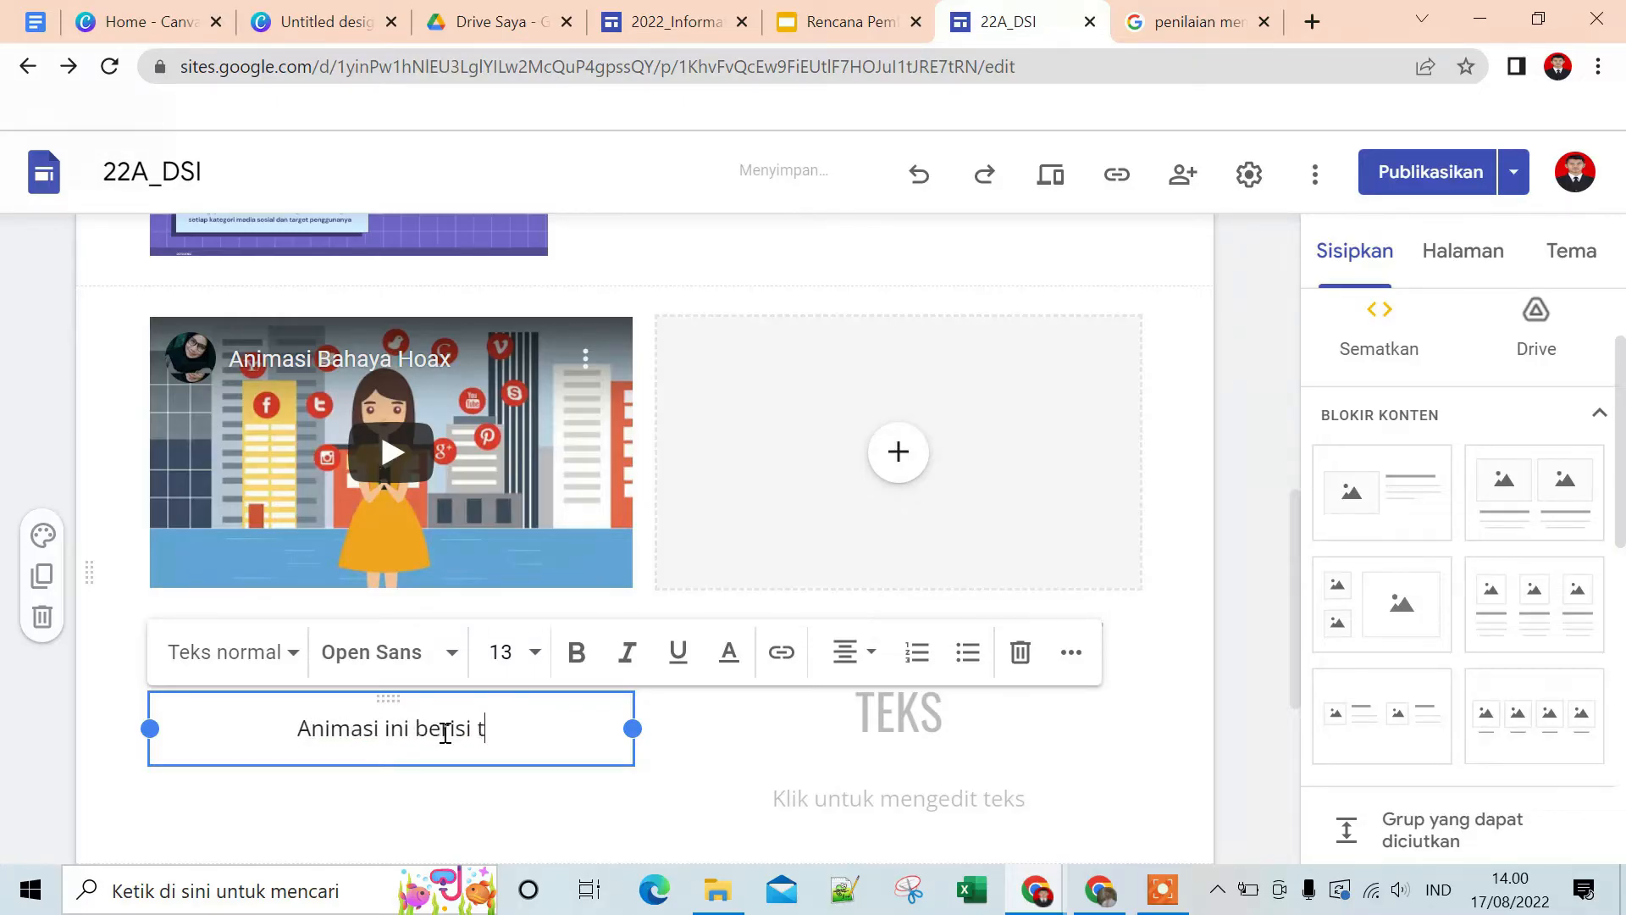
pyautogui.write('entang h')
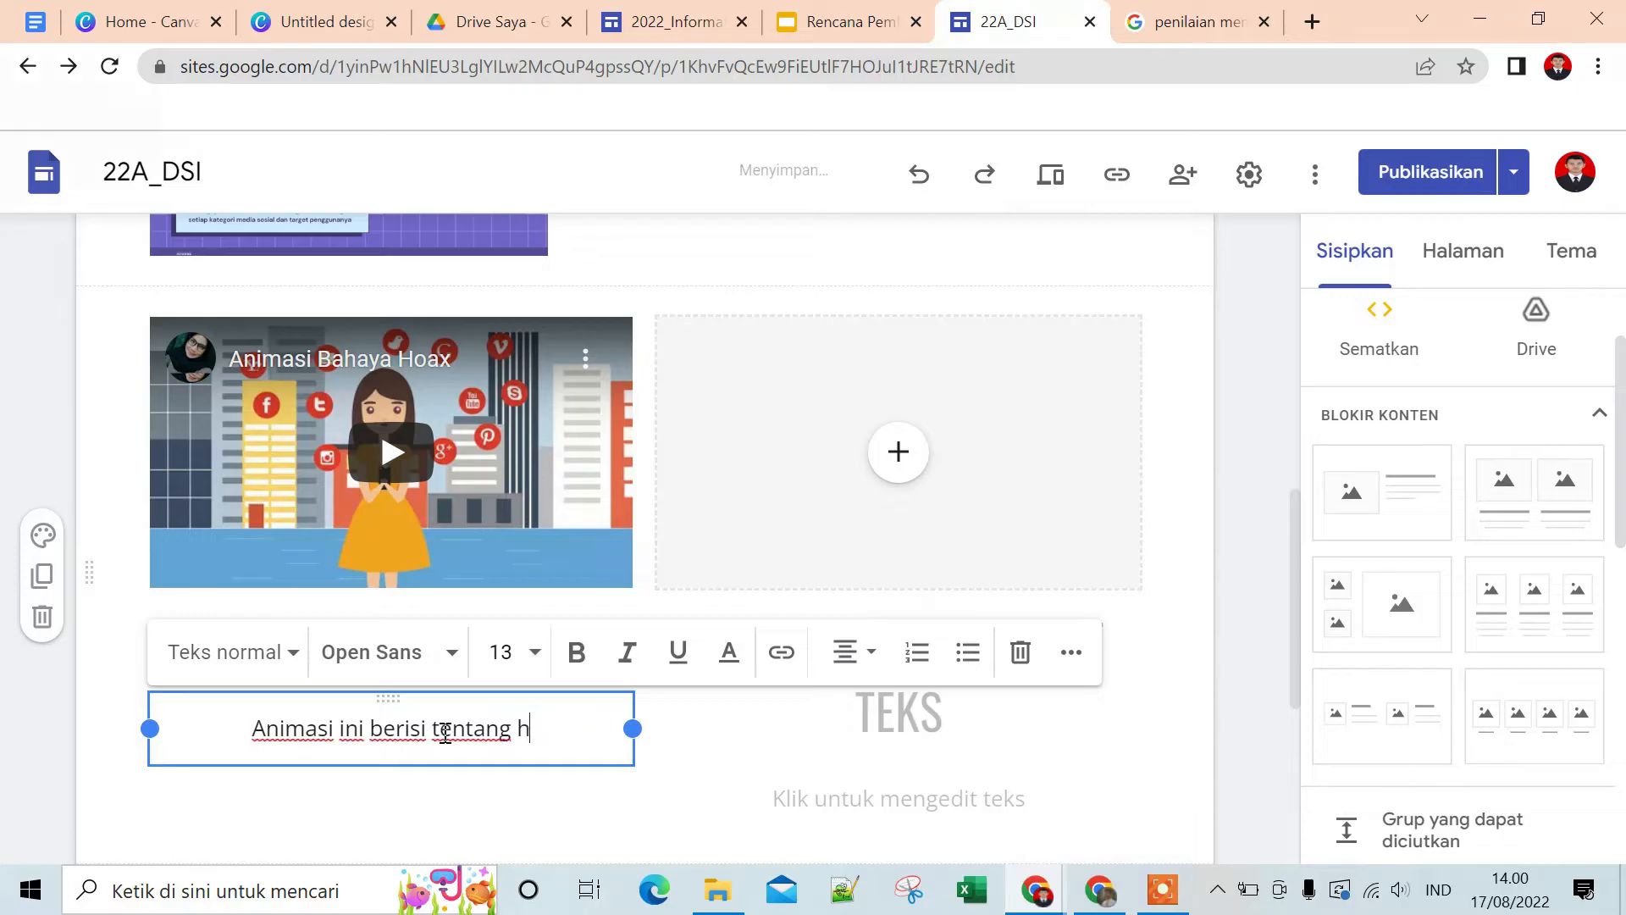
pyautogui.write('oax dan')
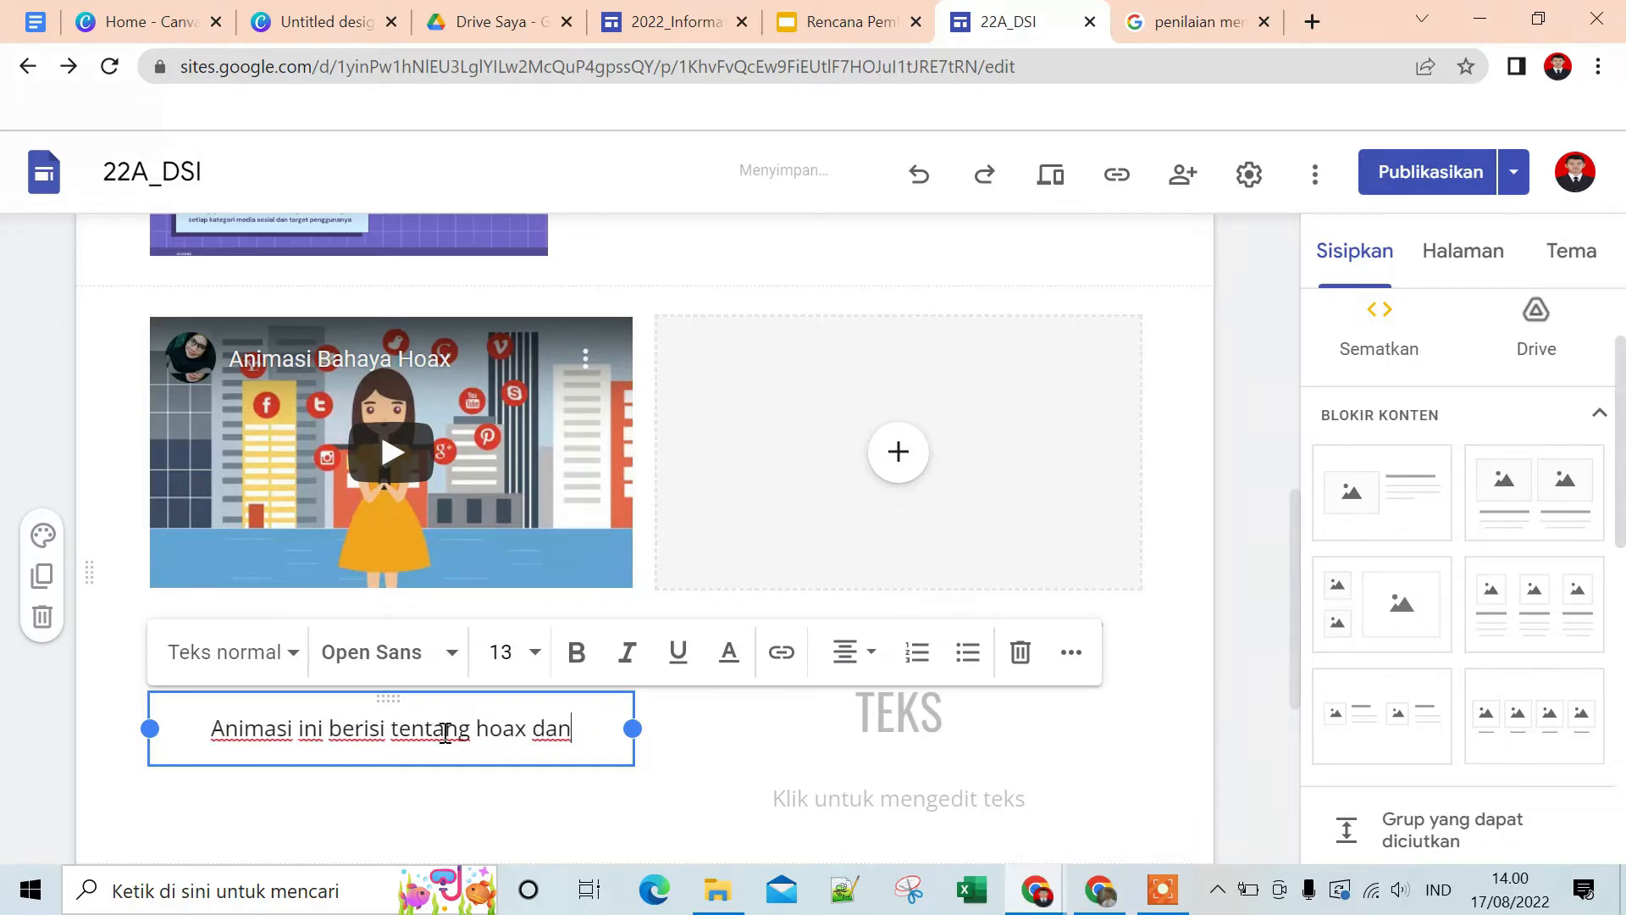
pyautogui.write(' bla bla ba')
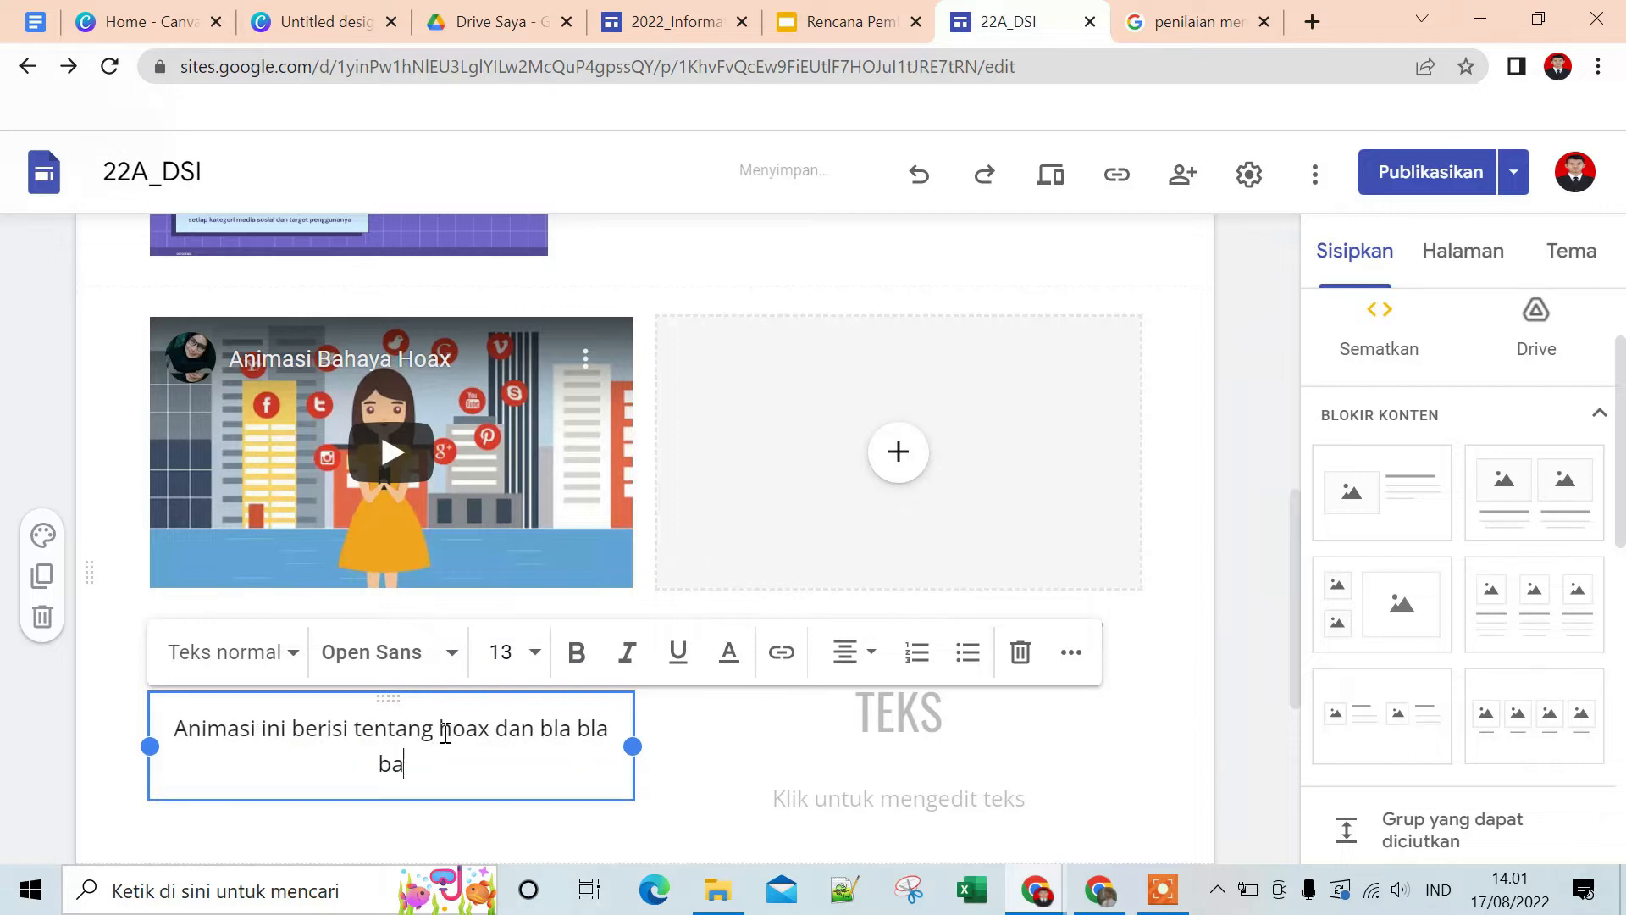
pyautogui.write('l')
pyautogui.press('BackSpace')
pyautogui.press('BackSpace')
pyautogui.write('la')
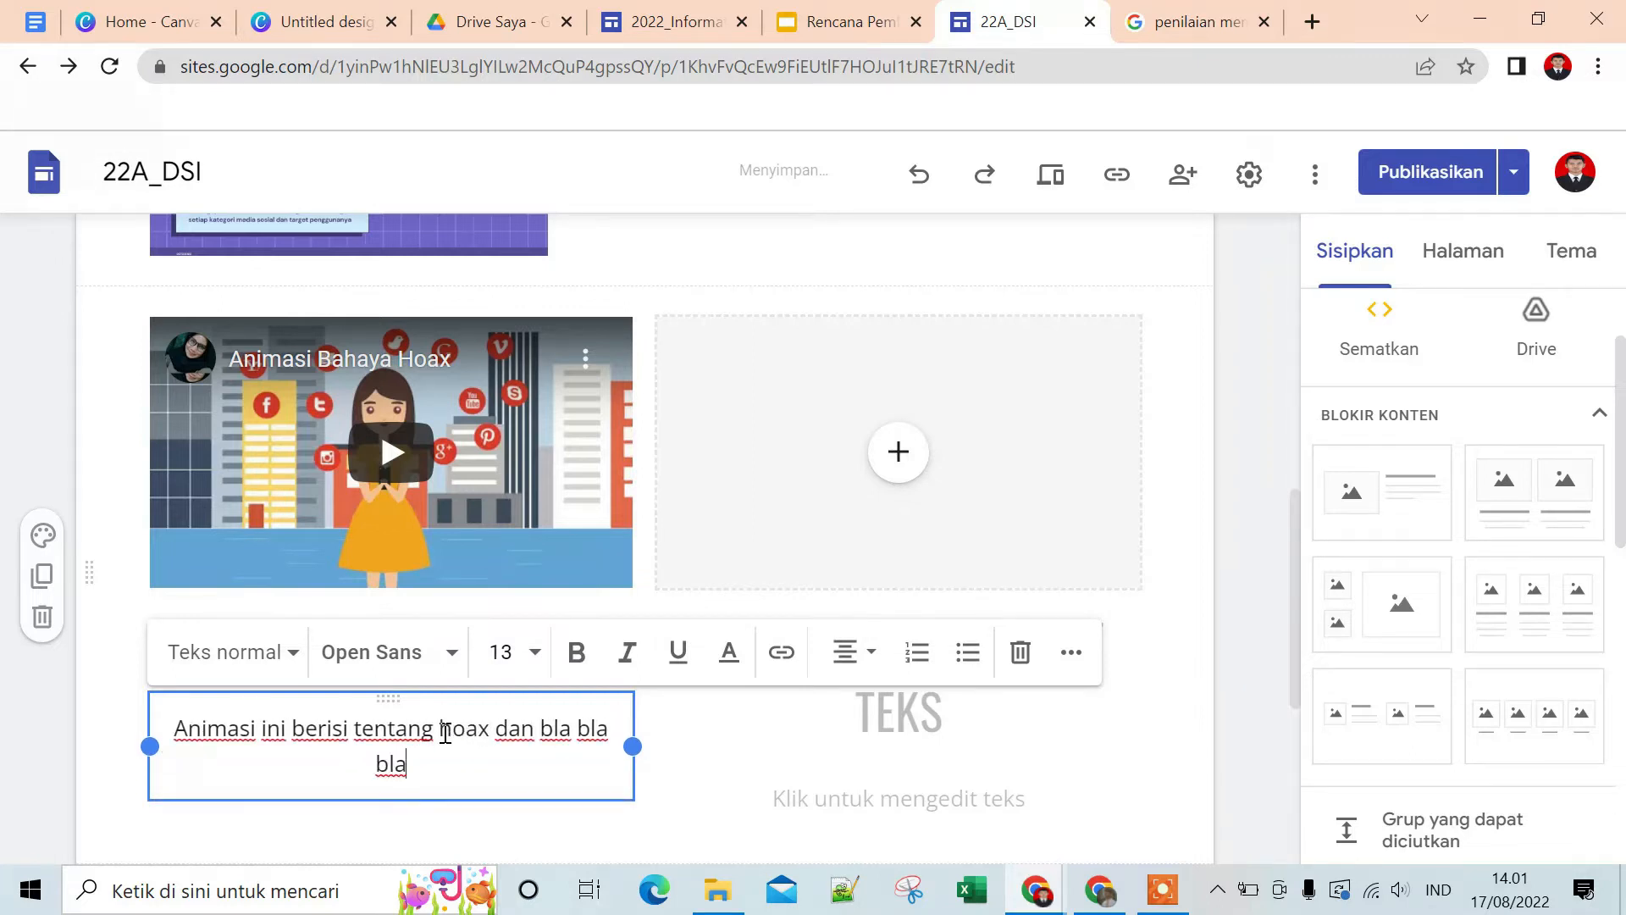
pyautogui.click(1242, 454)
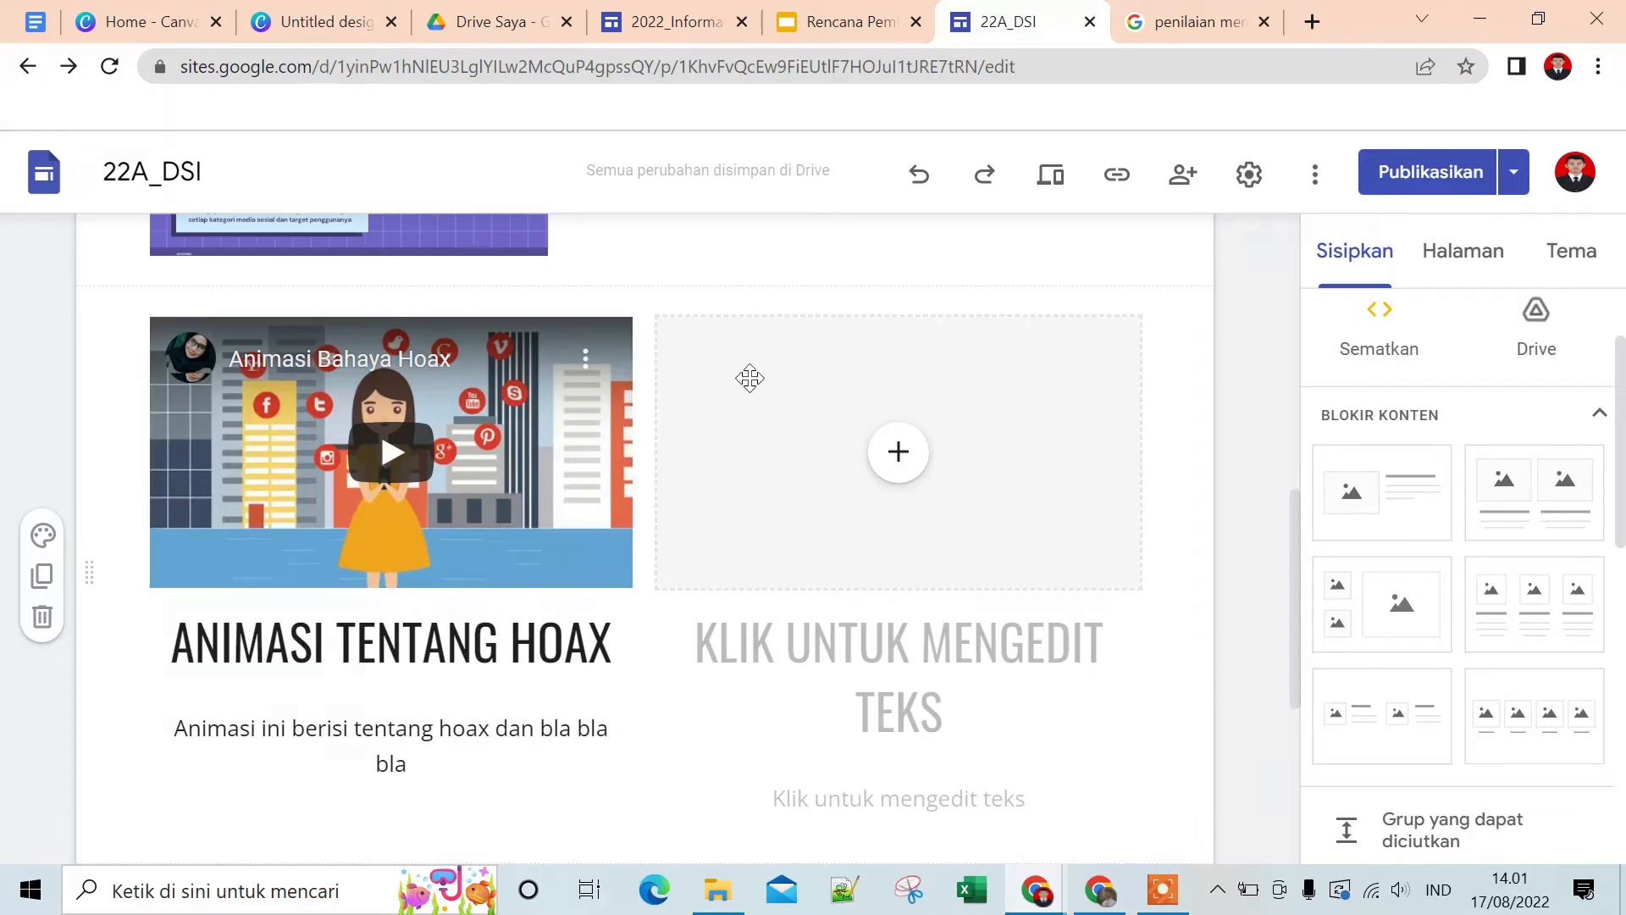
# Switch to the browser tab with the Google search, open youtube.com there and search for "hoax ugm"
pyautogui.click(1198, 30)
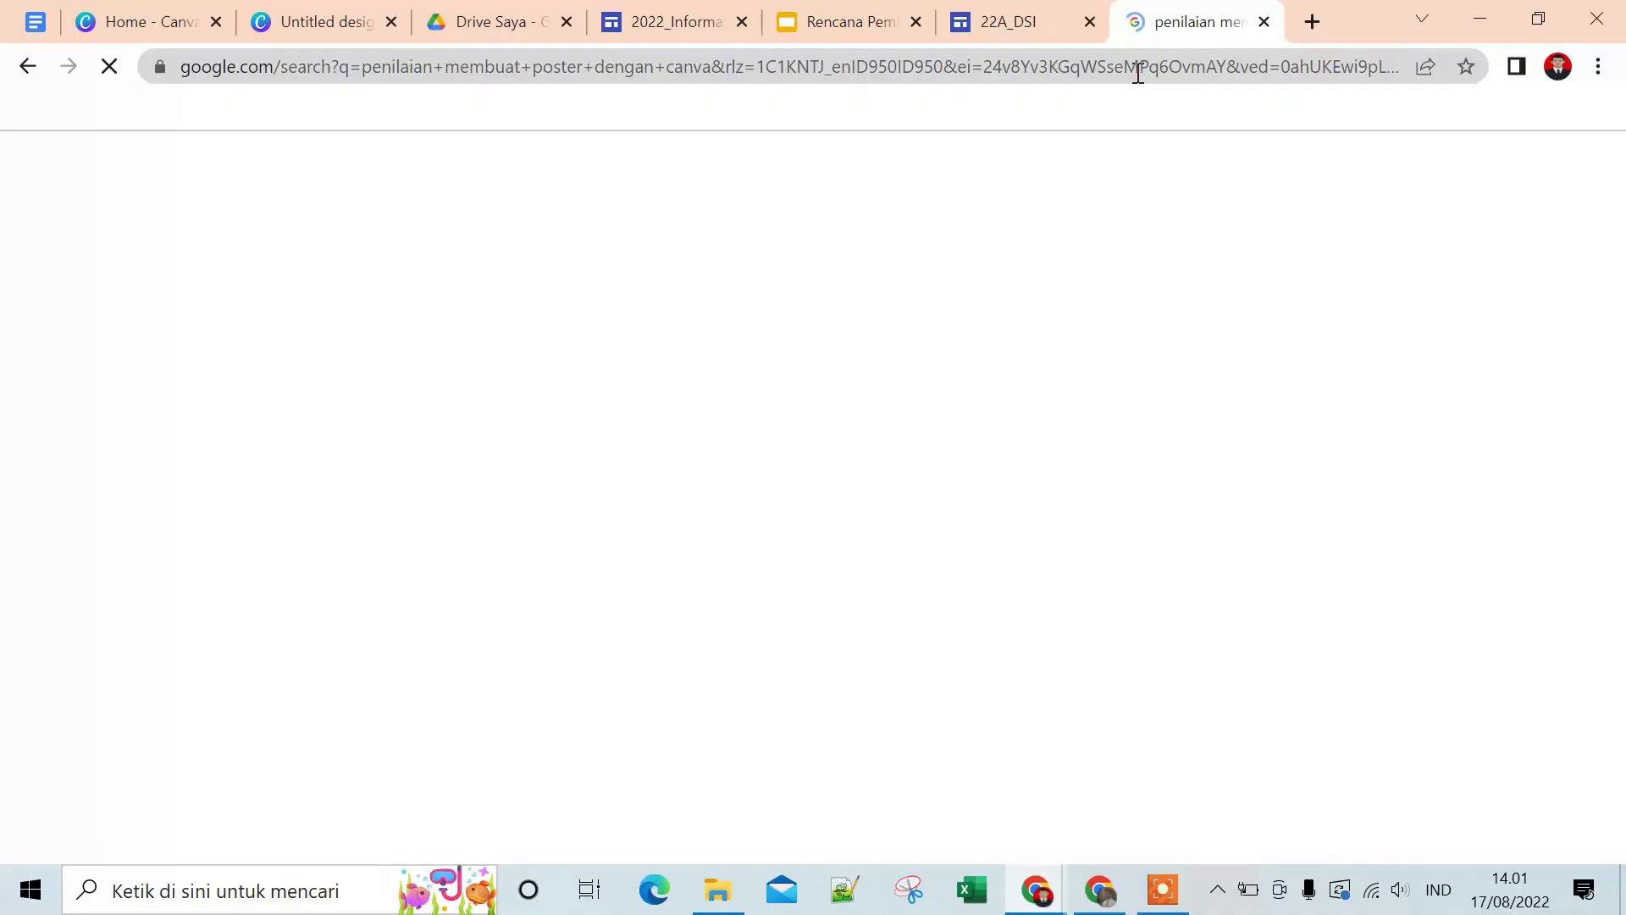
pyautogui.click(1135, 73)
pyautogui.write('youtube.com')
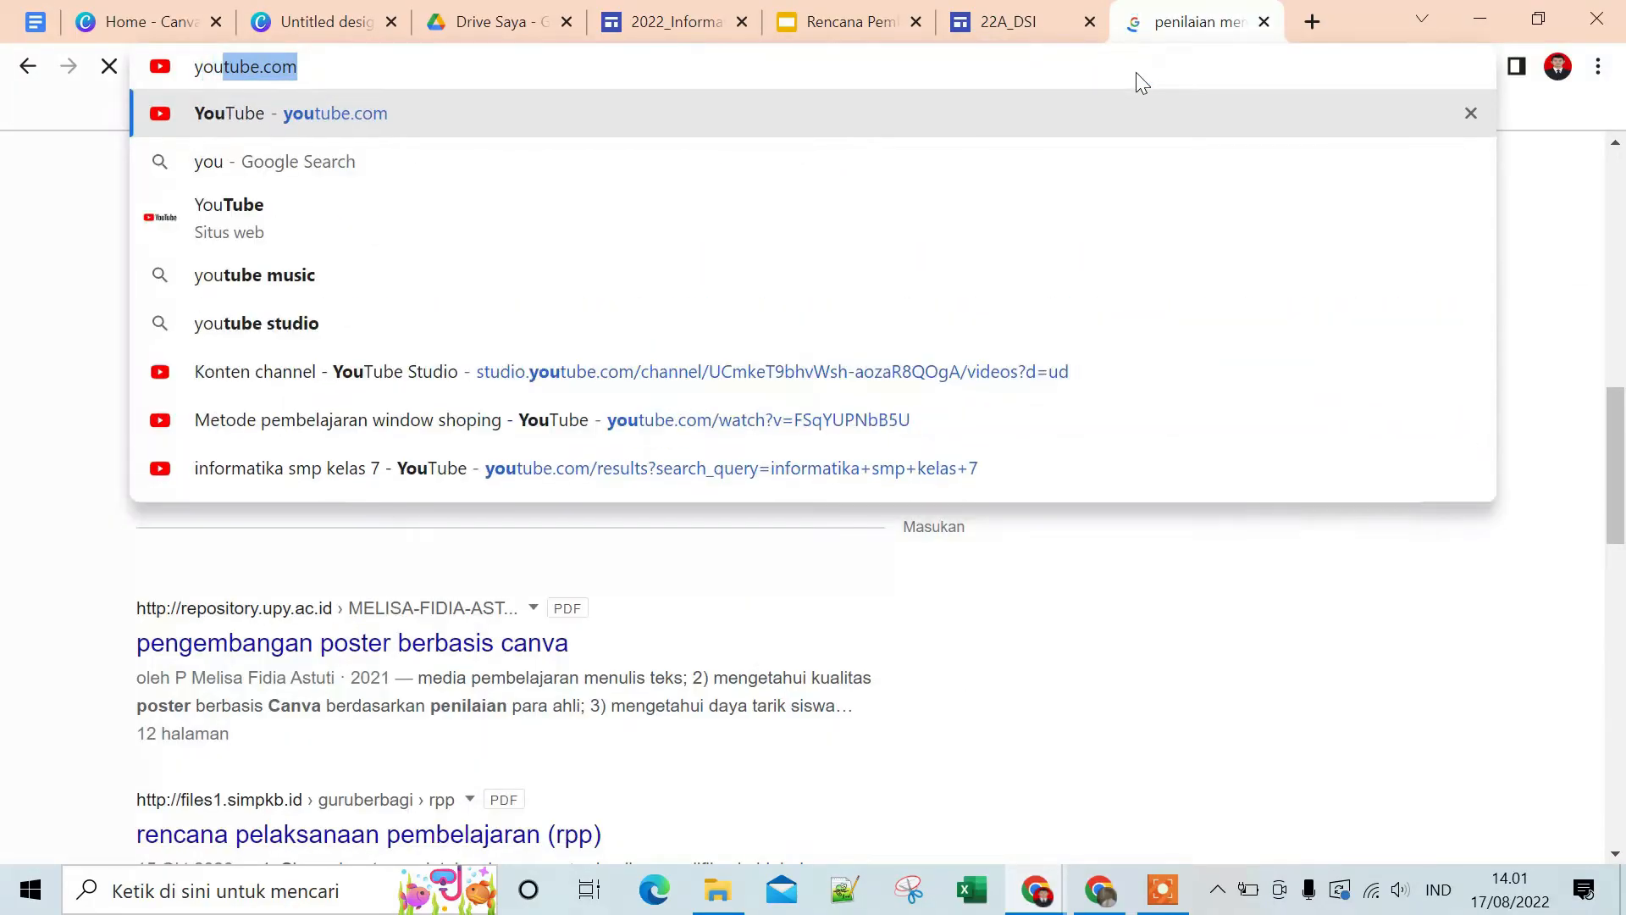
pyautogui.press('Return')
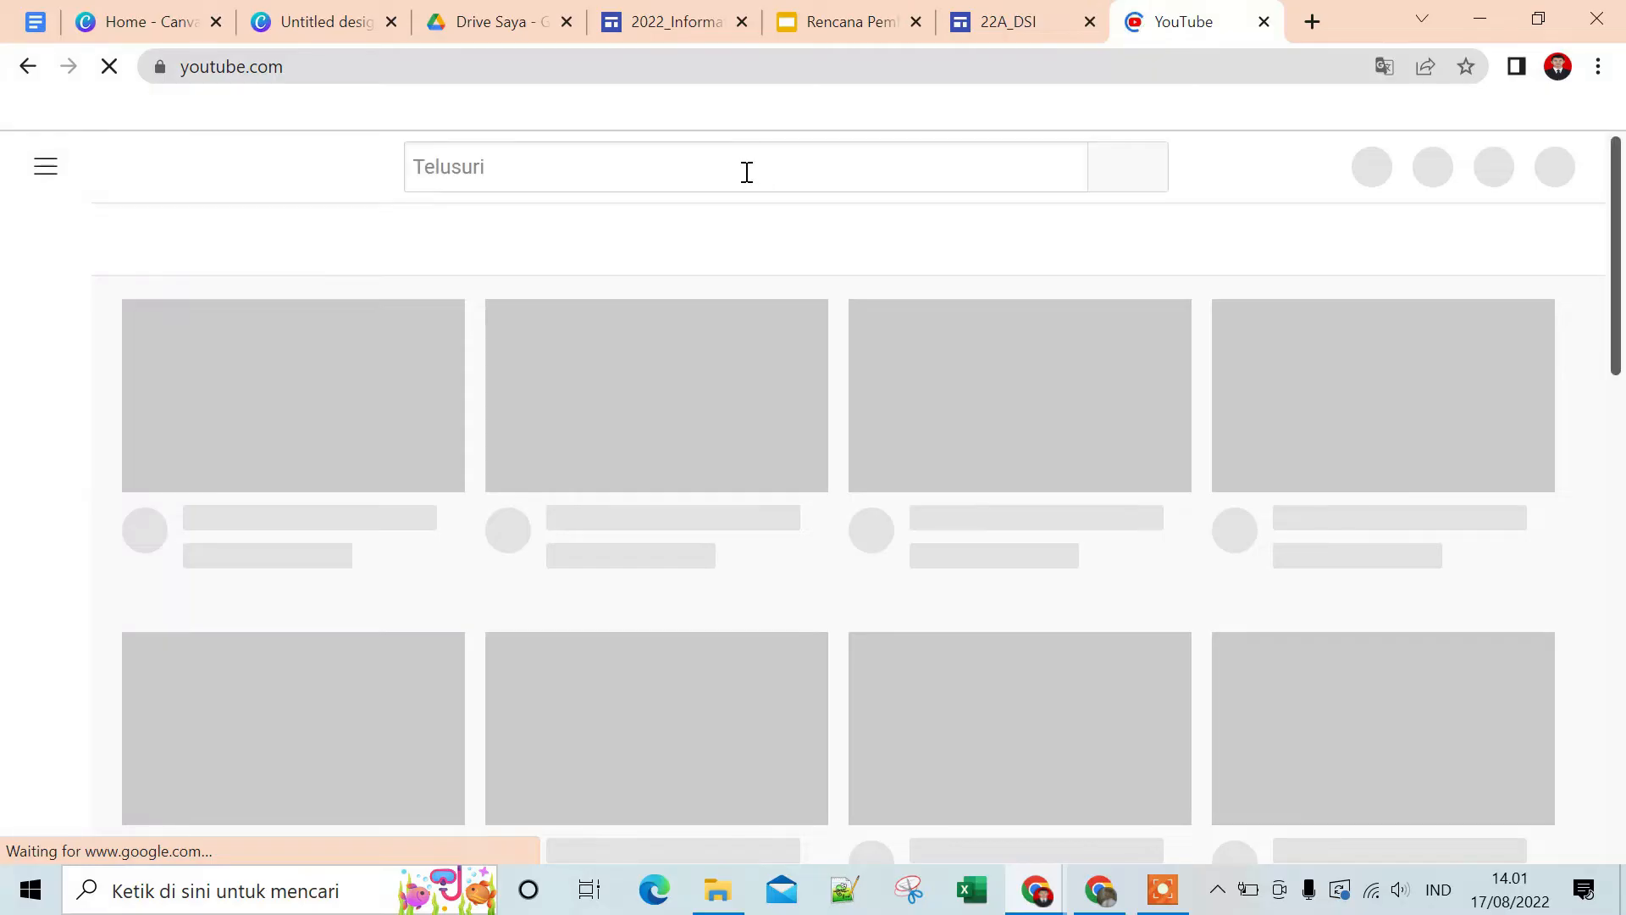
pyautogui.write('hoa')
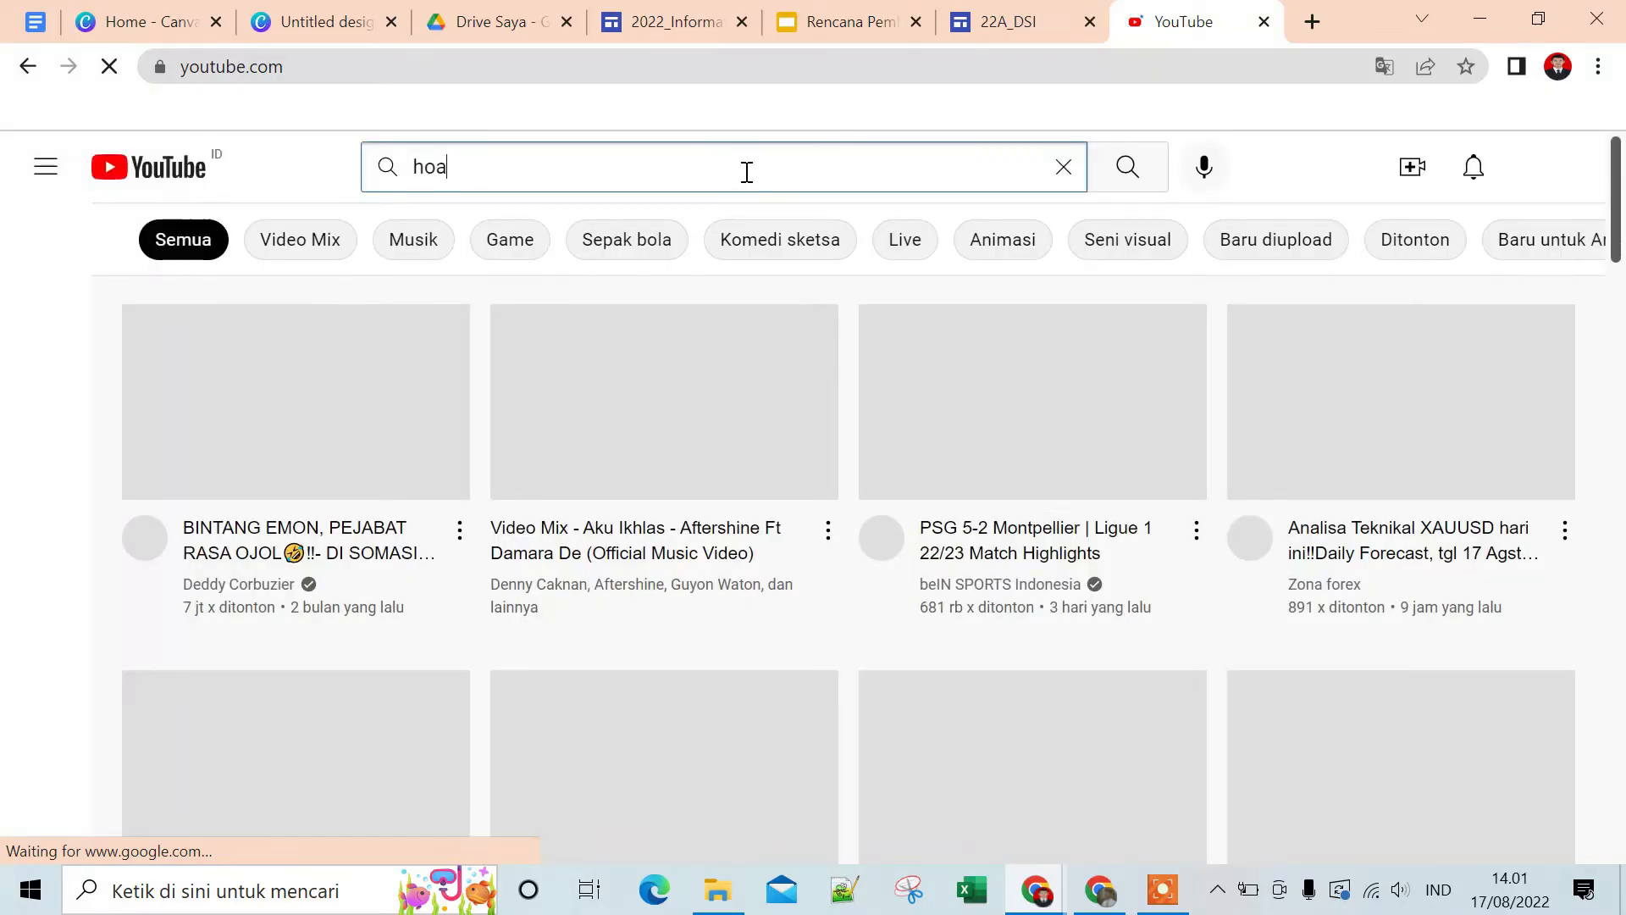
pyautogui.write('x sdc')
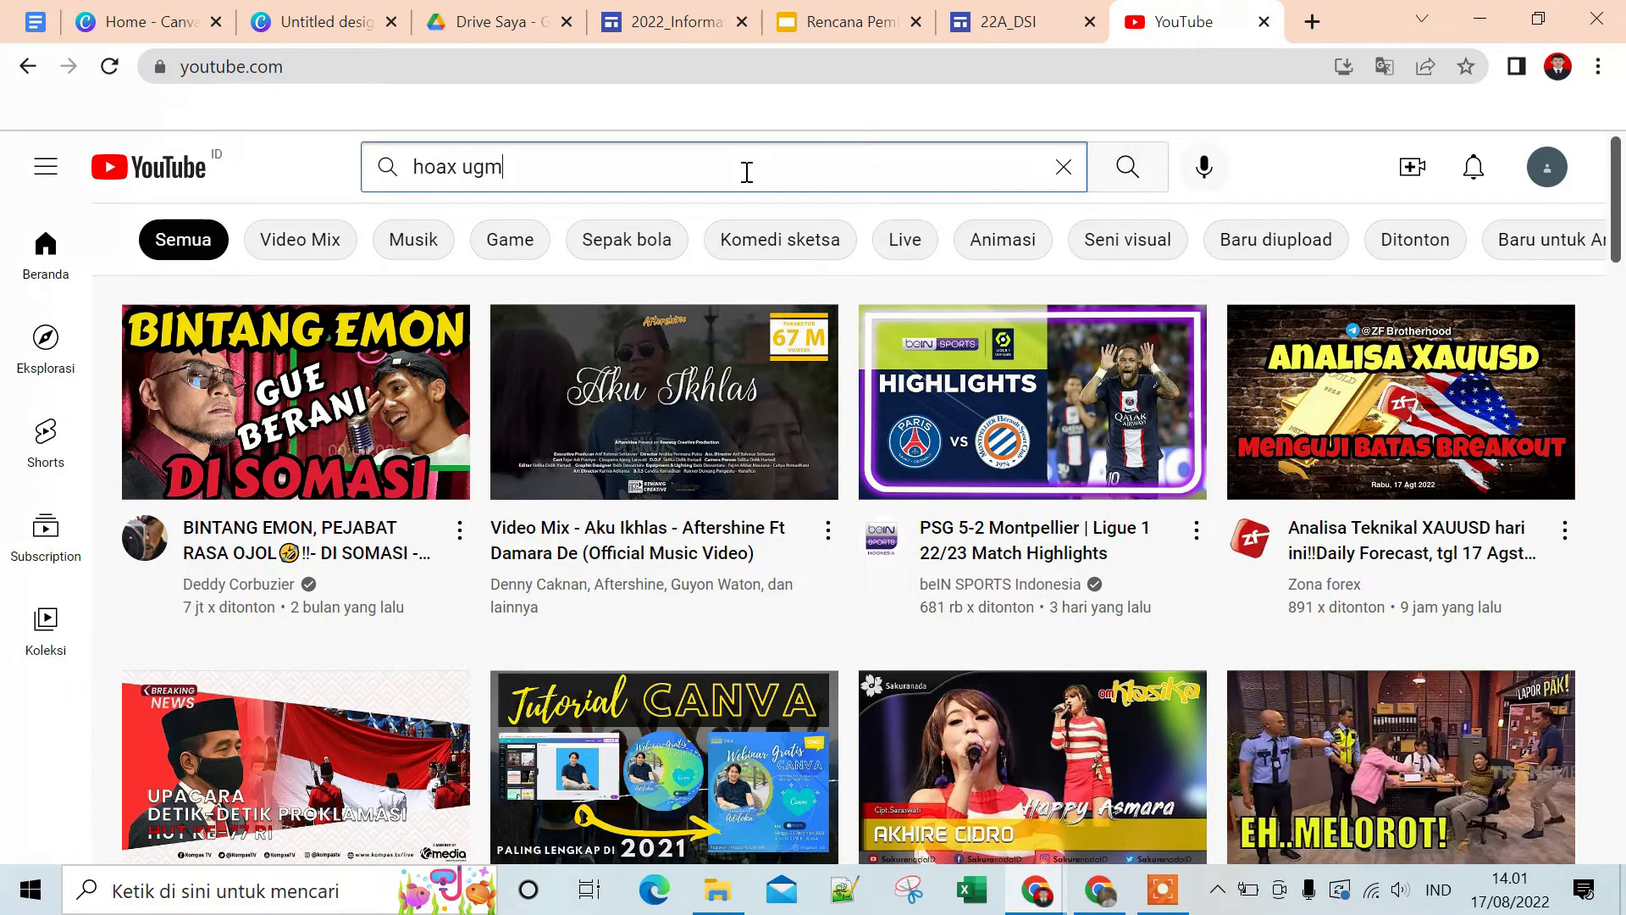
pyautogui.press('Return')
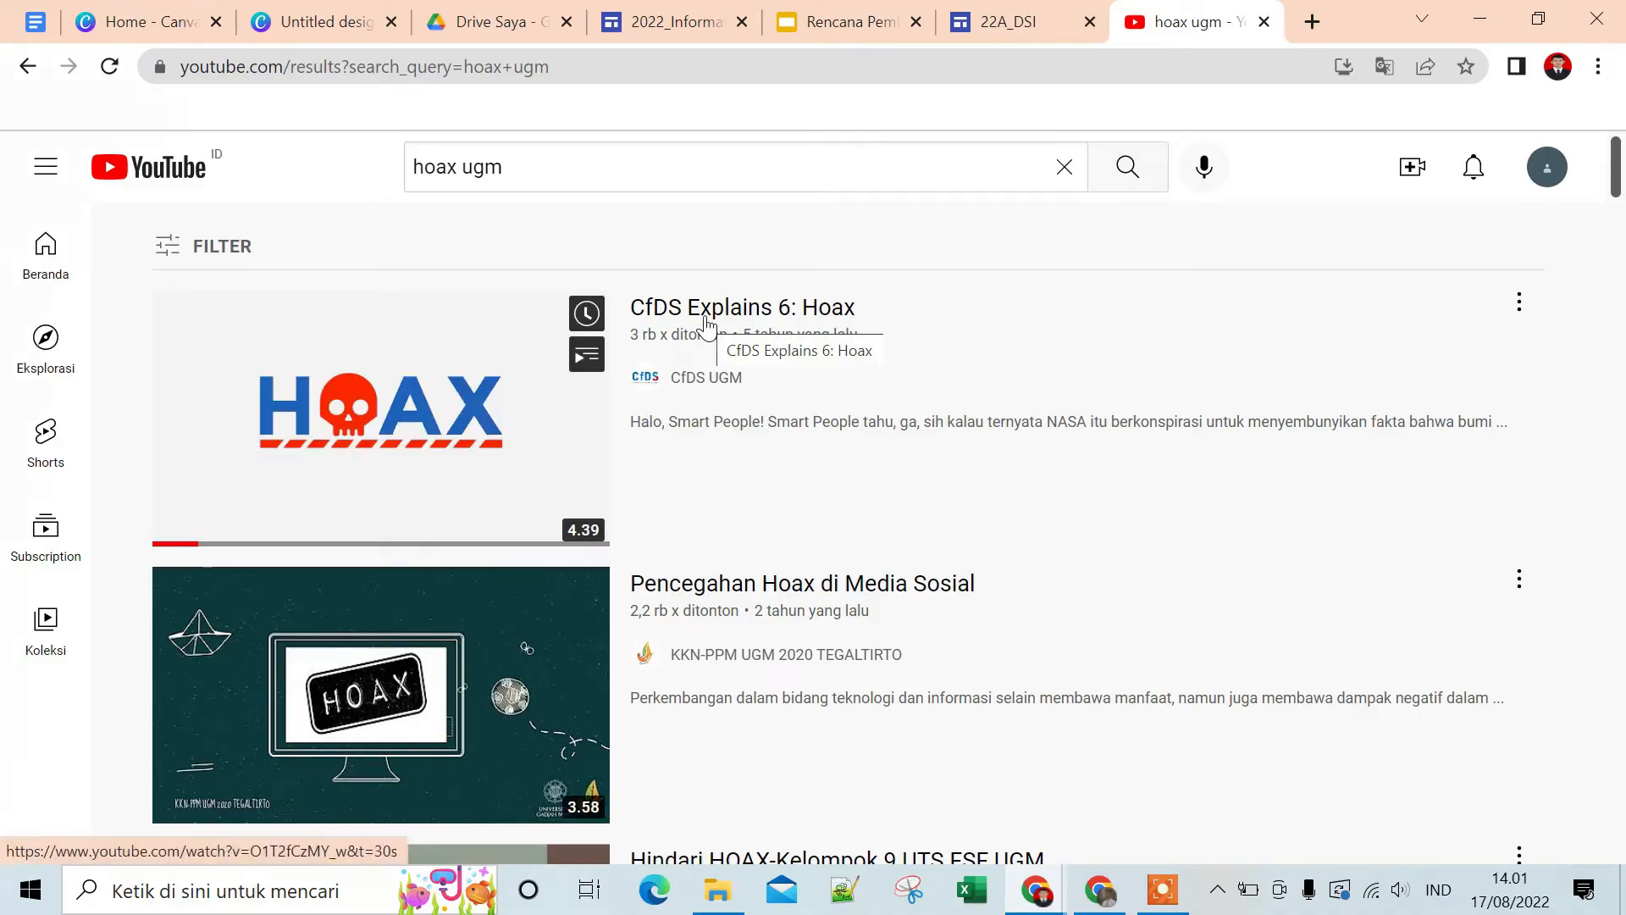
# Open the video "CfDS Explains 6: Hoax", pause it and copy its web address
pyautogui.click(705, 319)
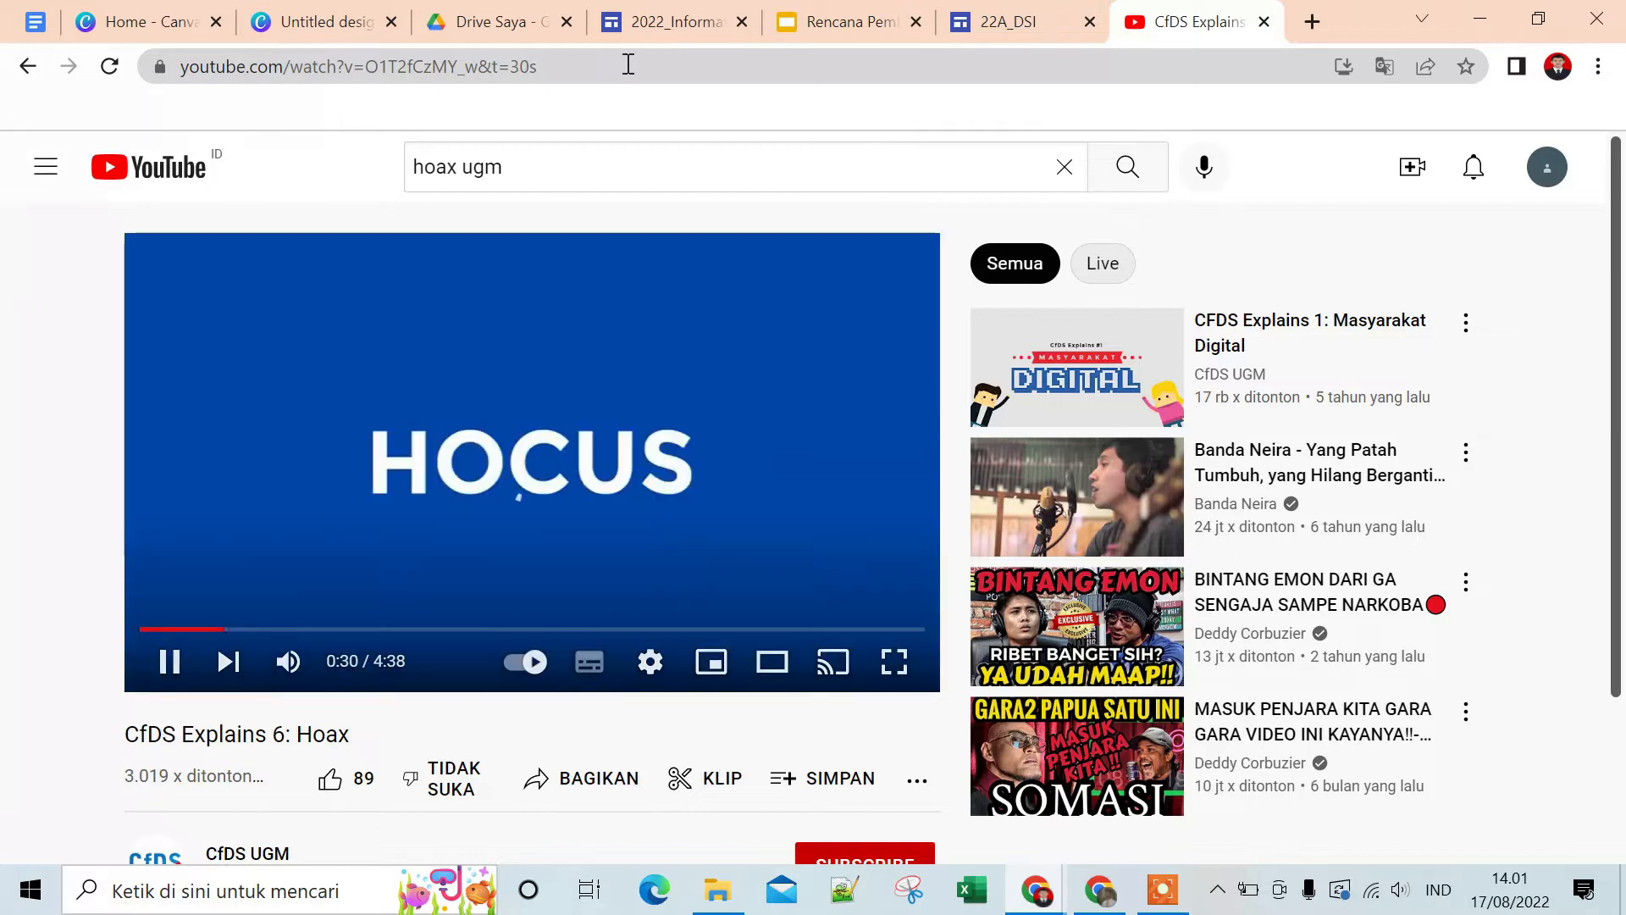
pyautogui.click(609, 414)
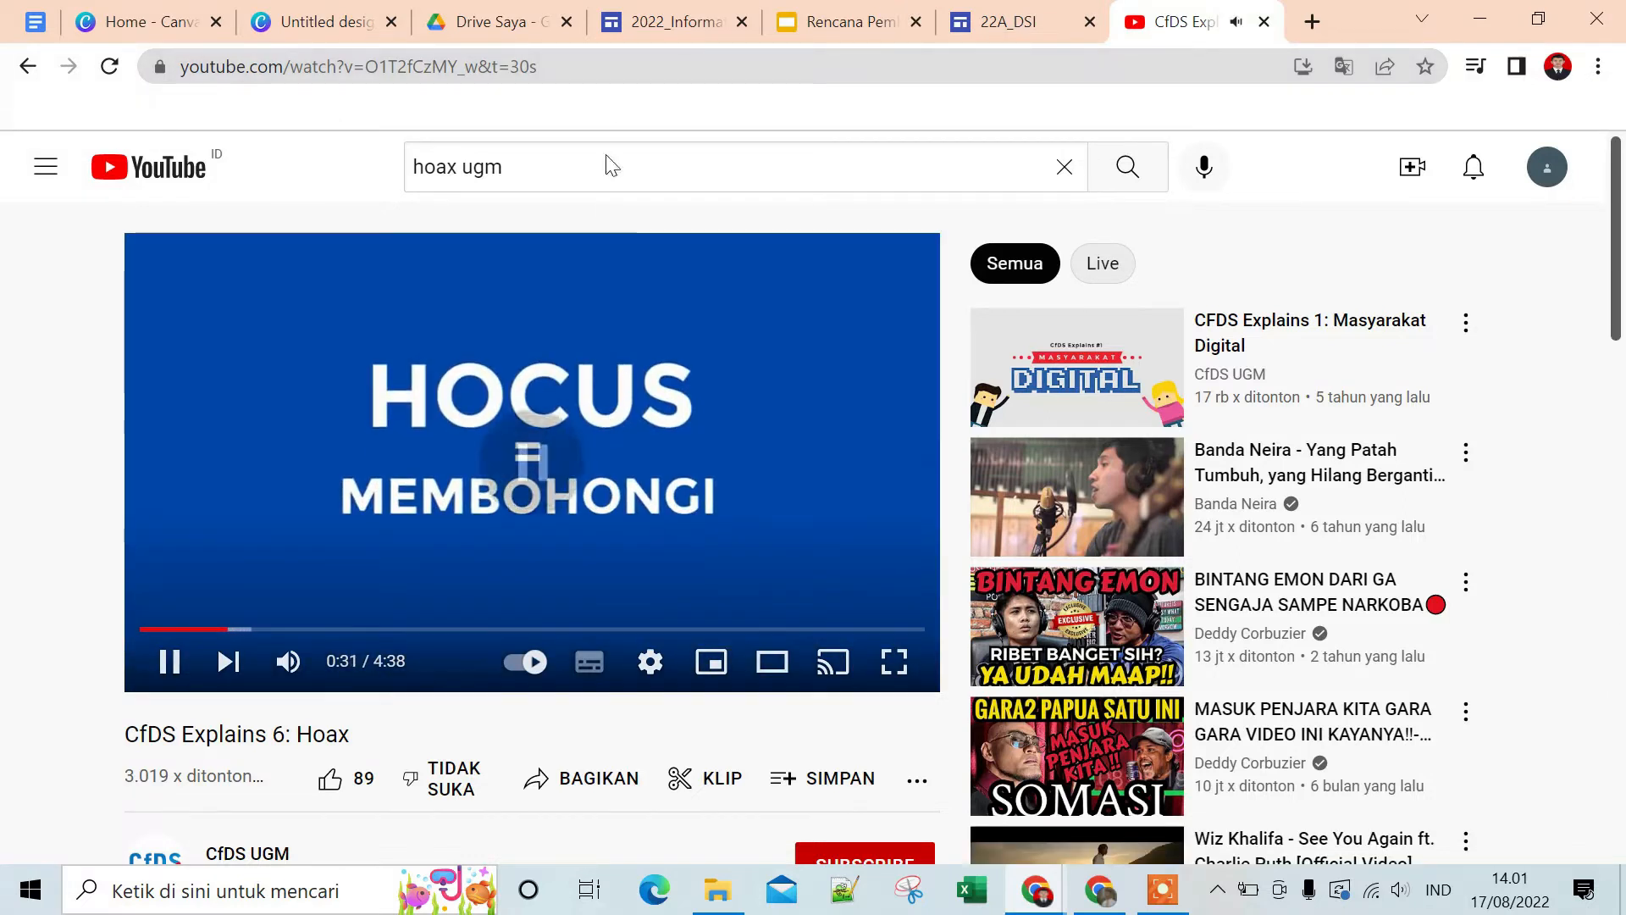
pyautogui.click(607, 71)
pyautogui.rightClick(481, 68)
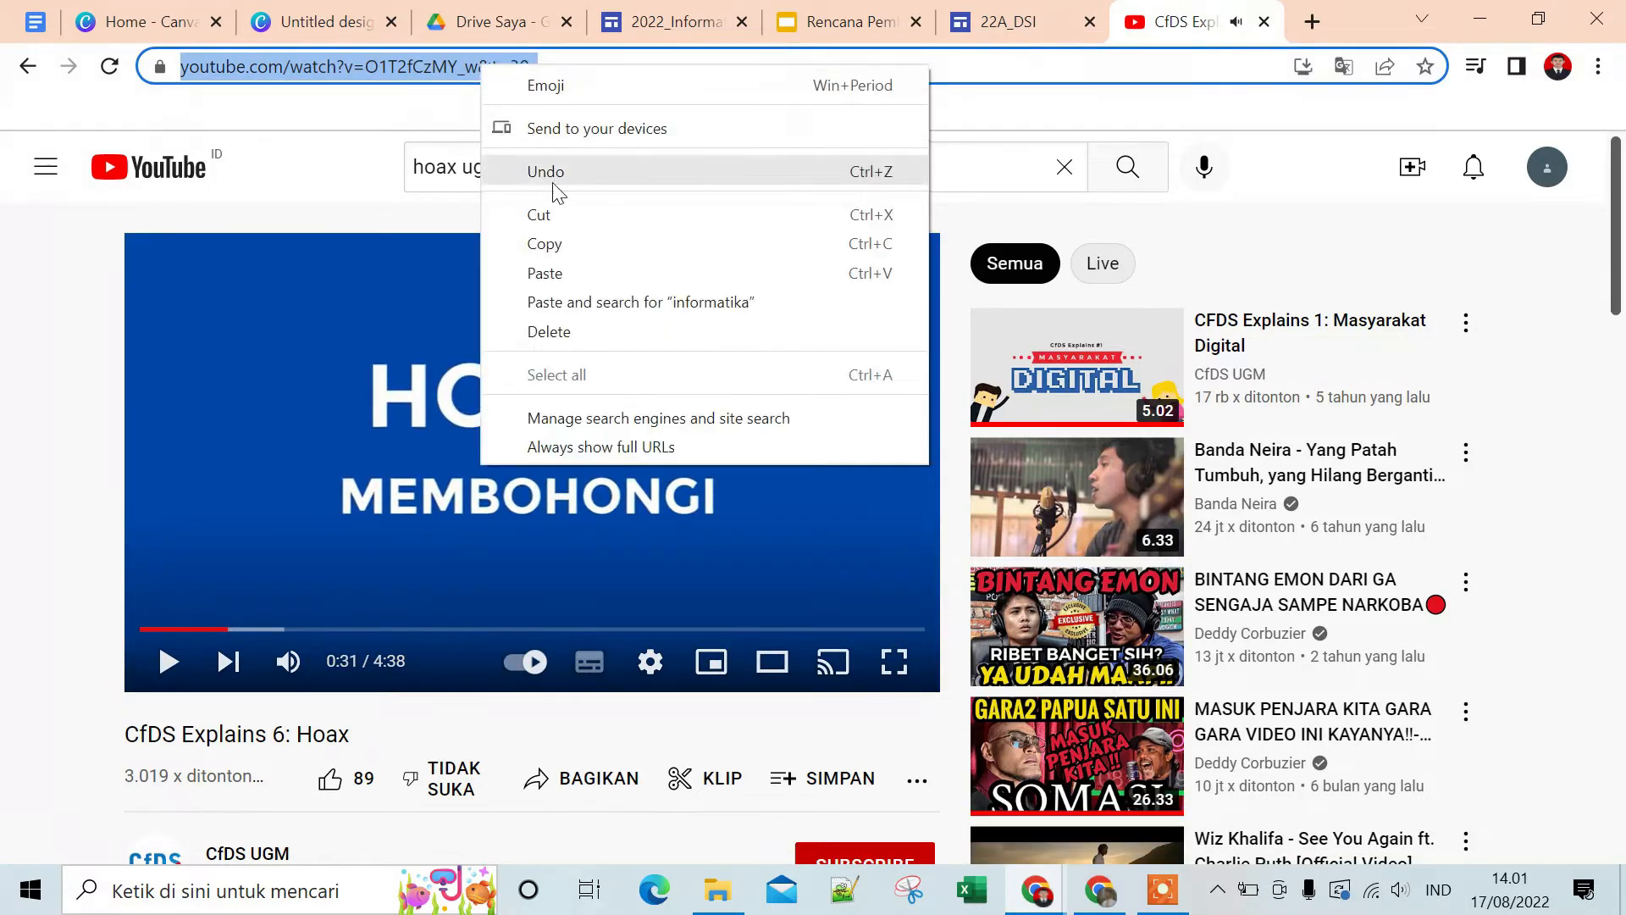
pyautogui.click(554, 246)
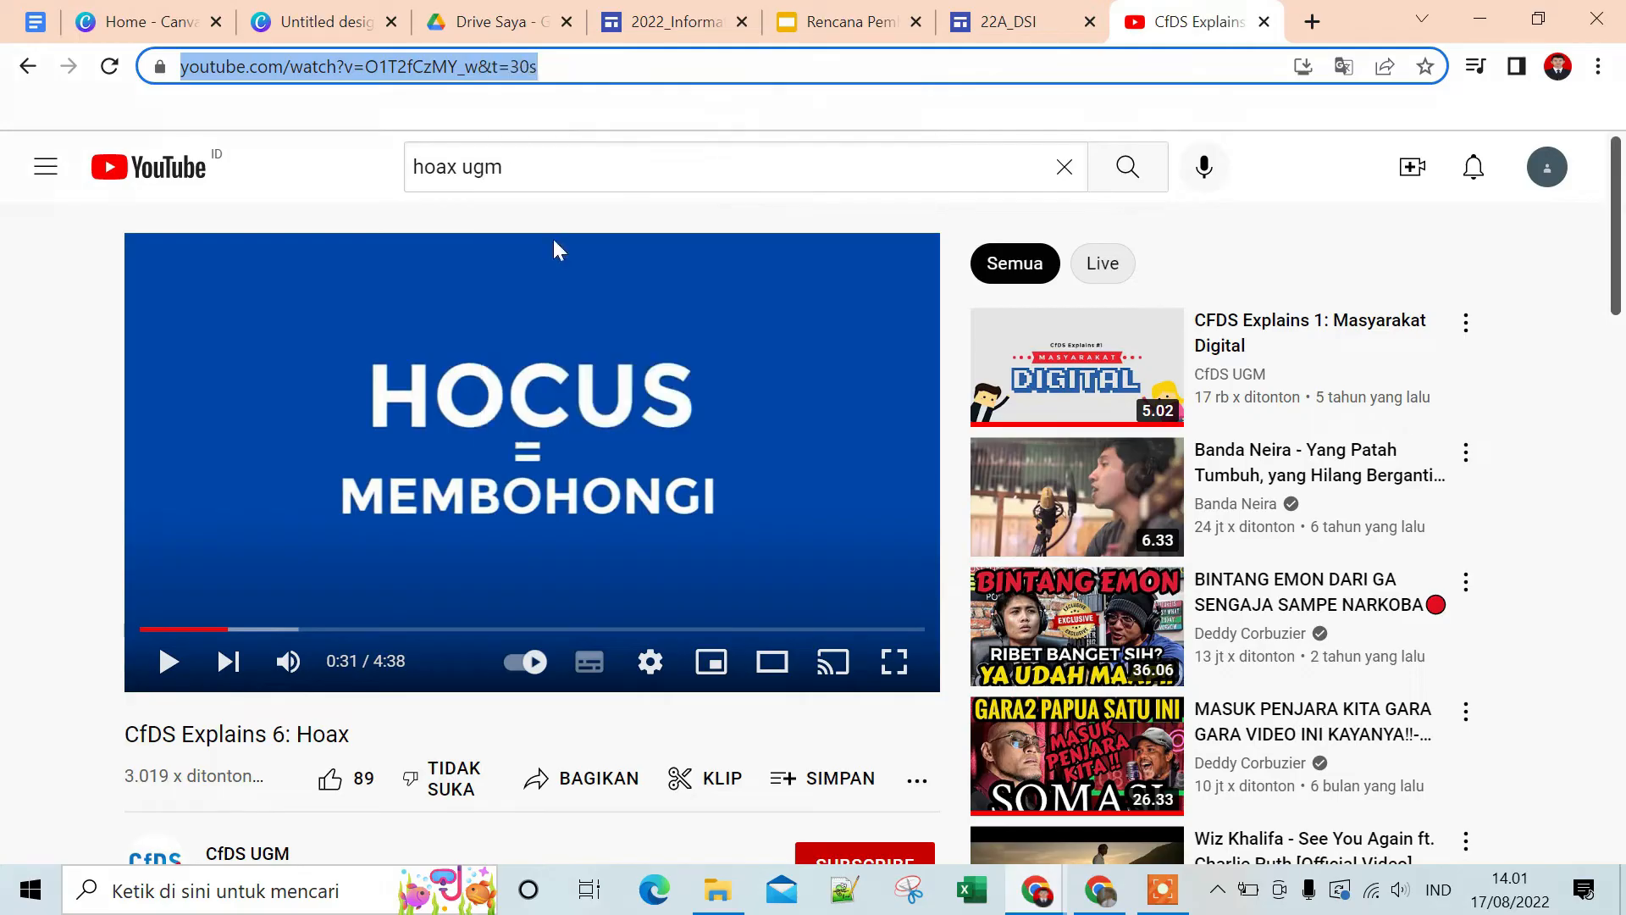
# Return to the 22A_DSI site editor and insert the copied YouTube video "CfDS Explains 6: Hoax" into the empty second placeholder
pyautogui.click(992, 17)
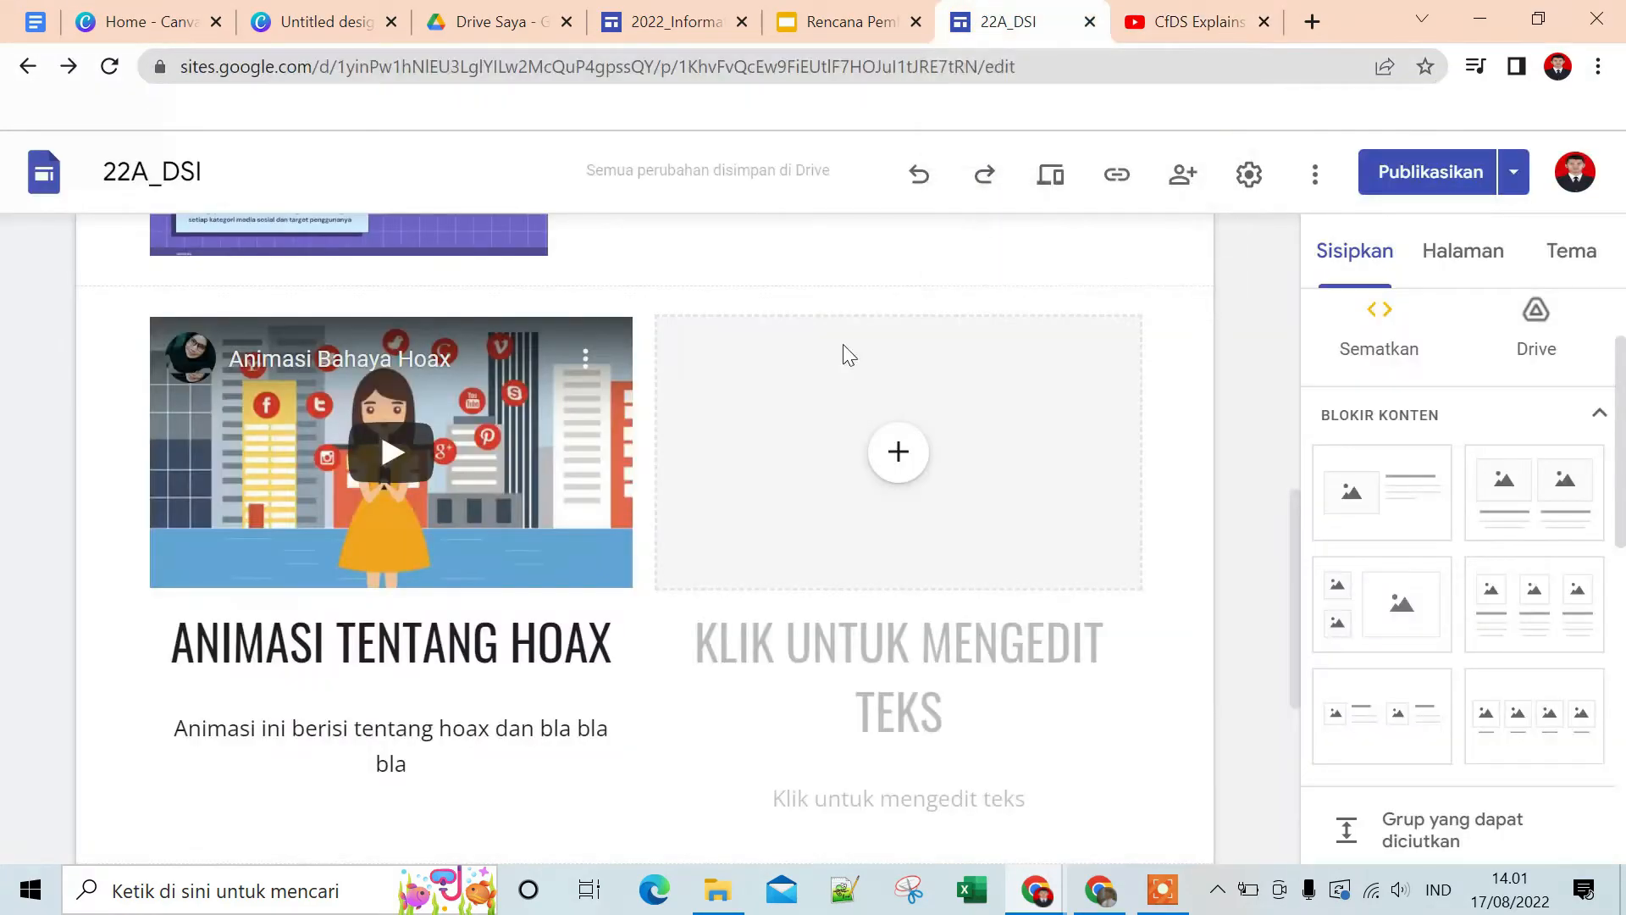
pyautogui.click(904, 464)
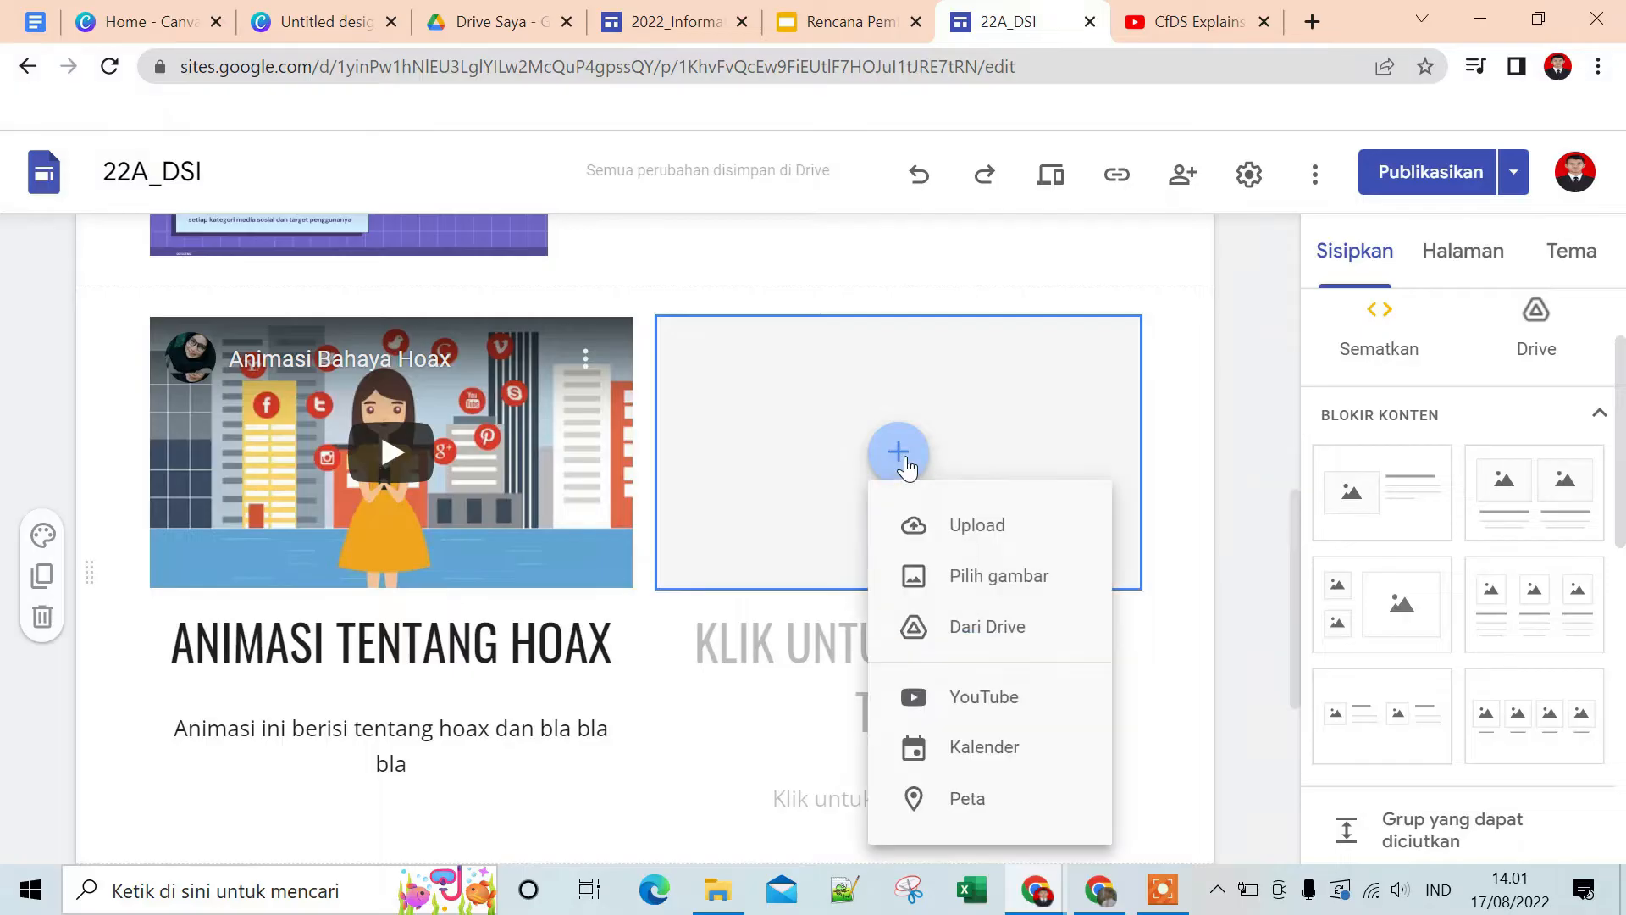
pyautogui.click(1000, 711)
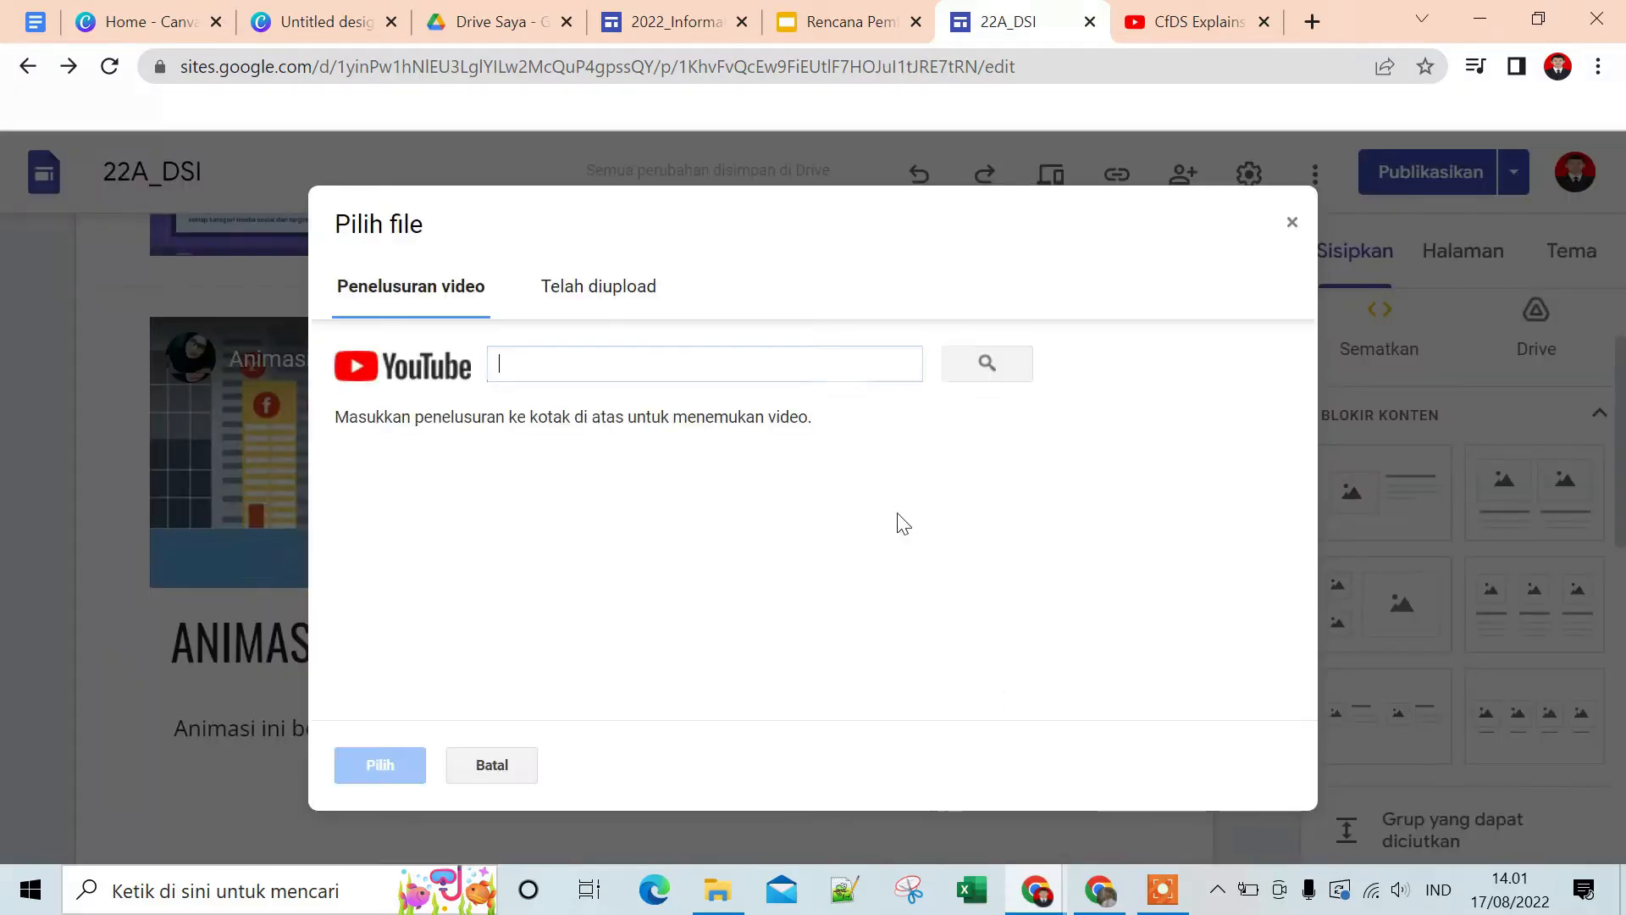
pyautogui.rightClick(805, 365)
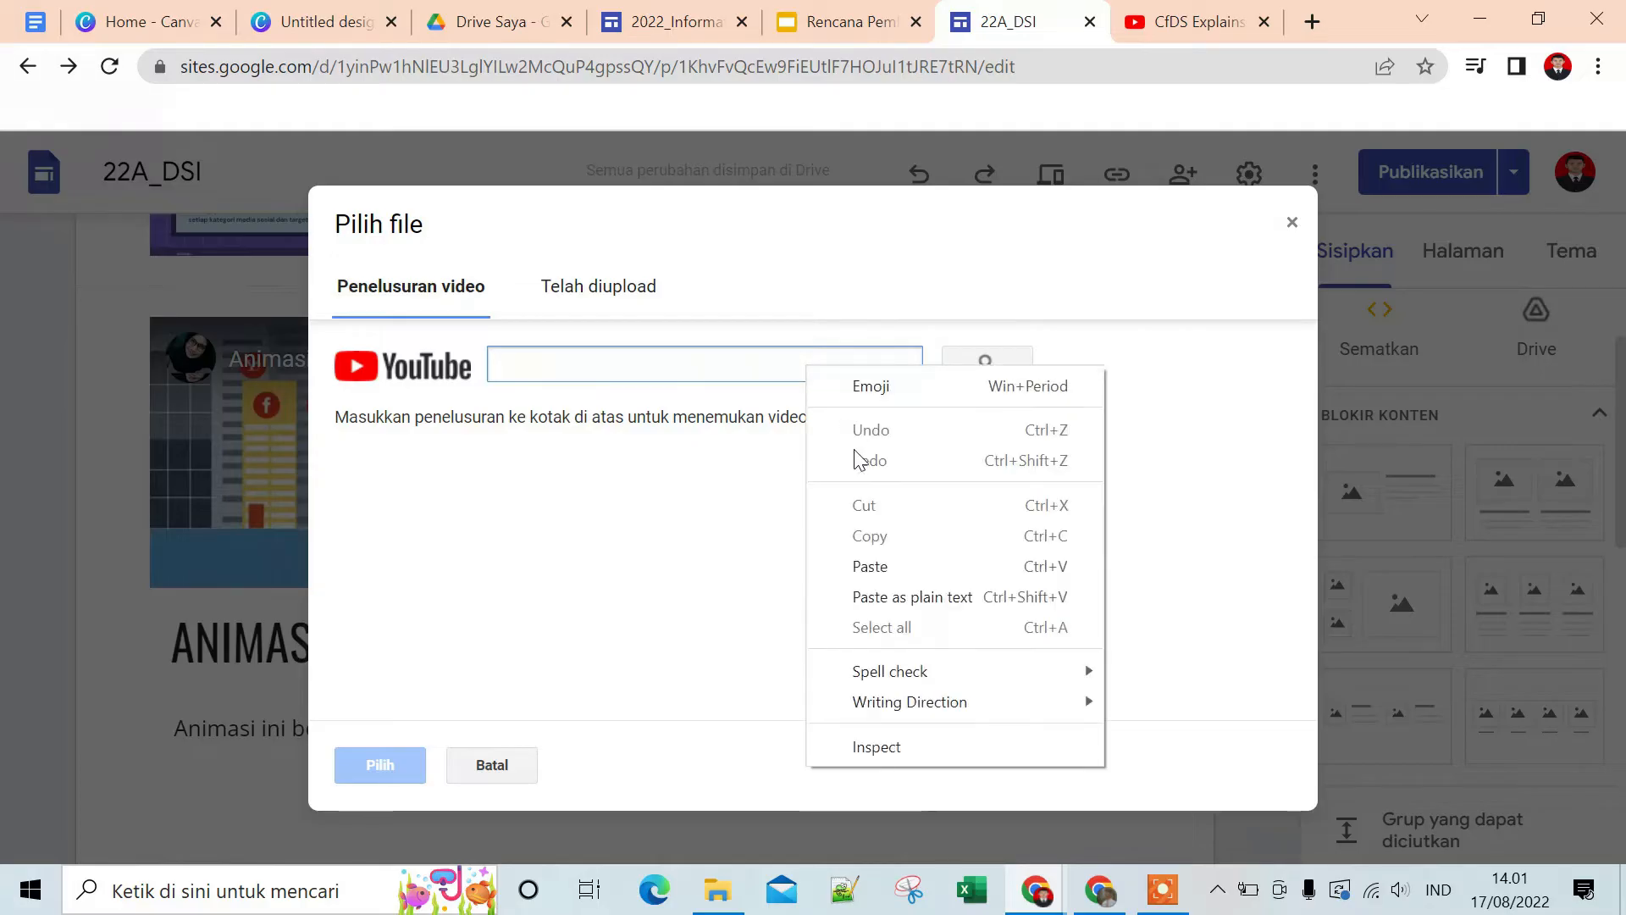
pyautogui.click(870, 565)
pyautogui.click(978, 365)
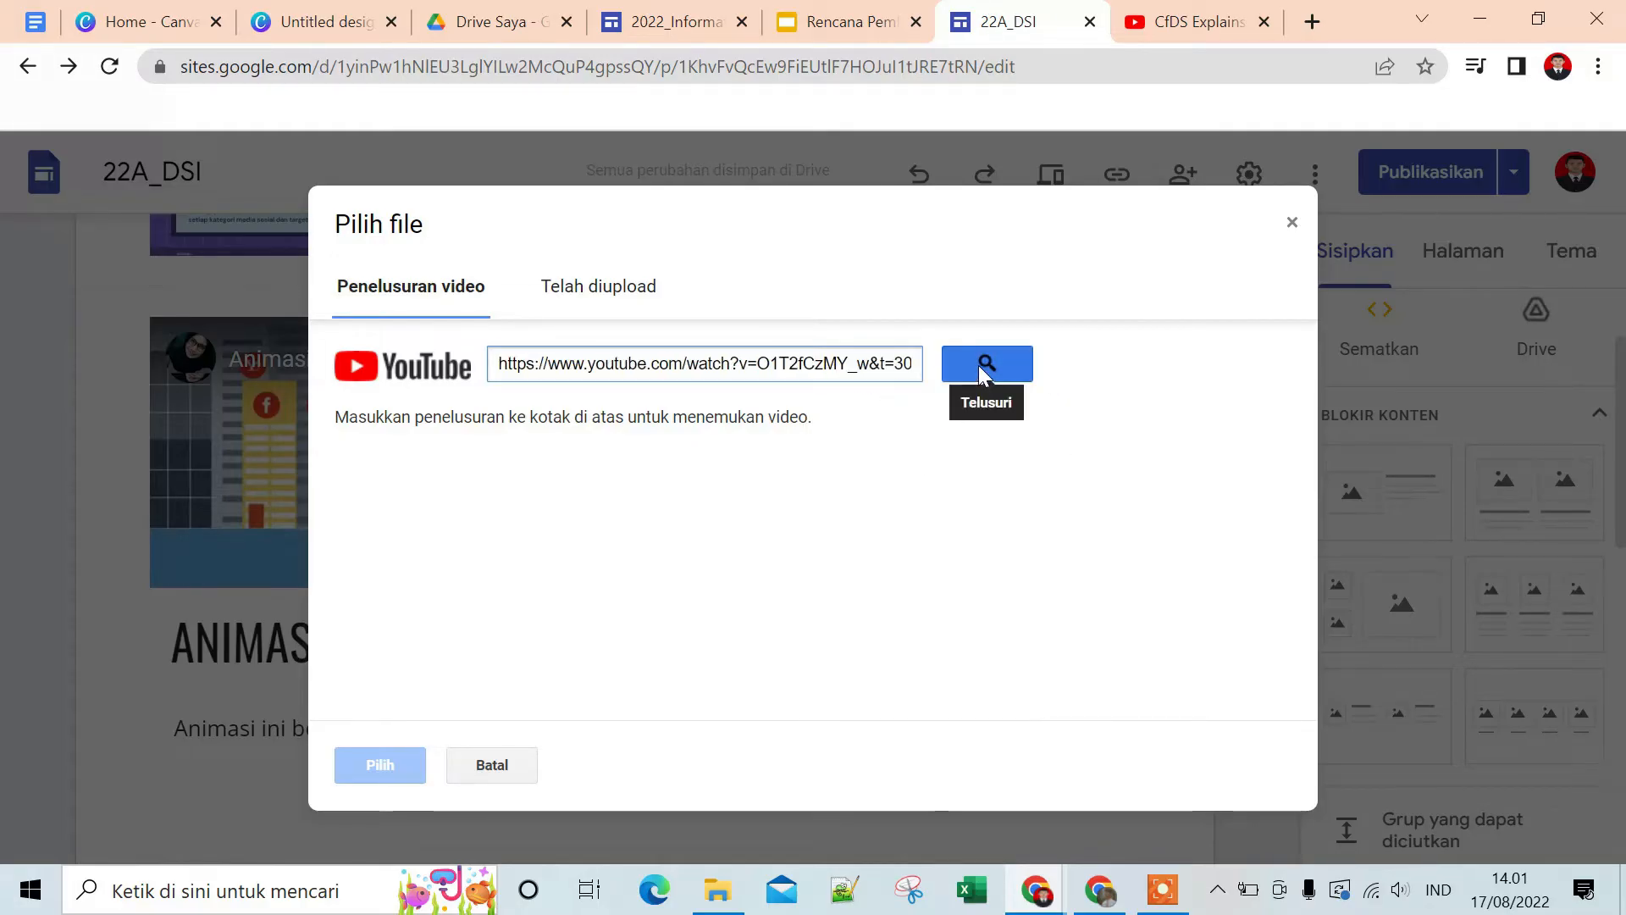
pyautogui.click(563, 485)
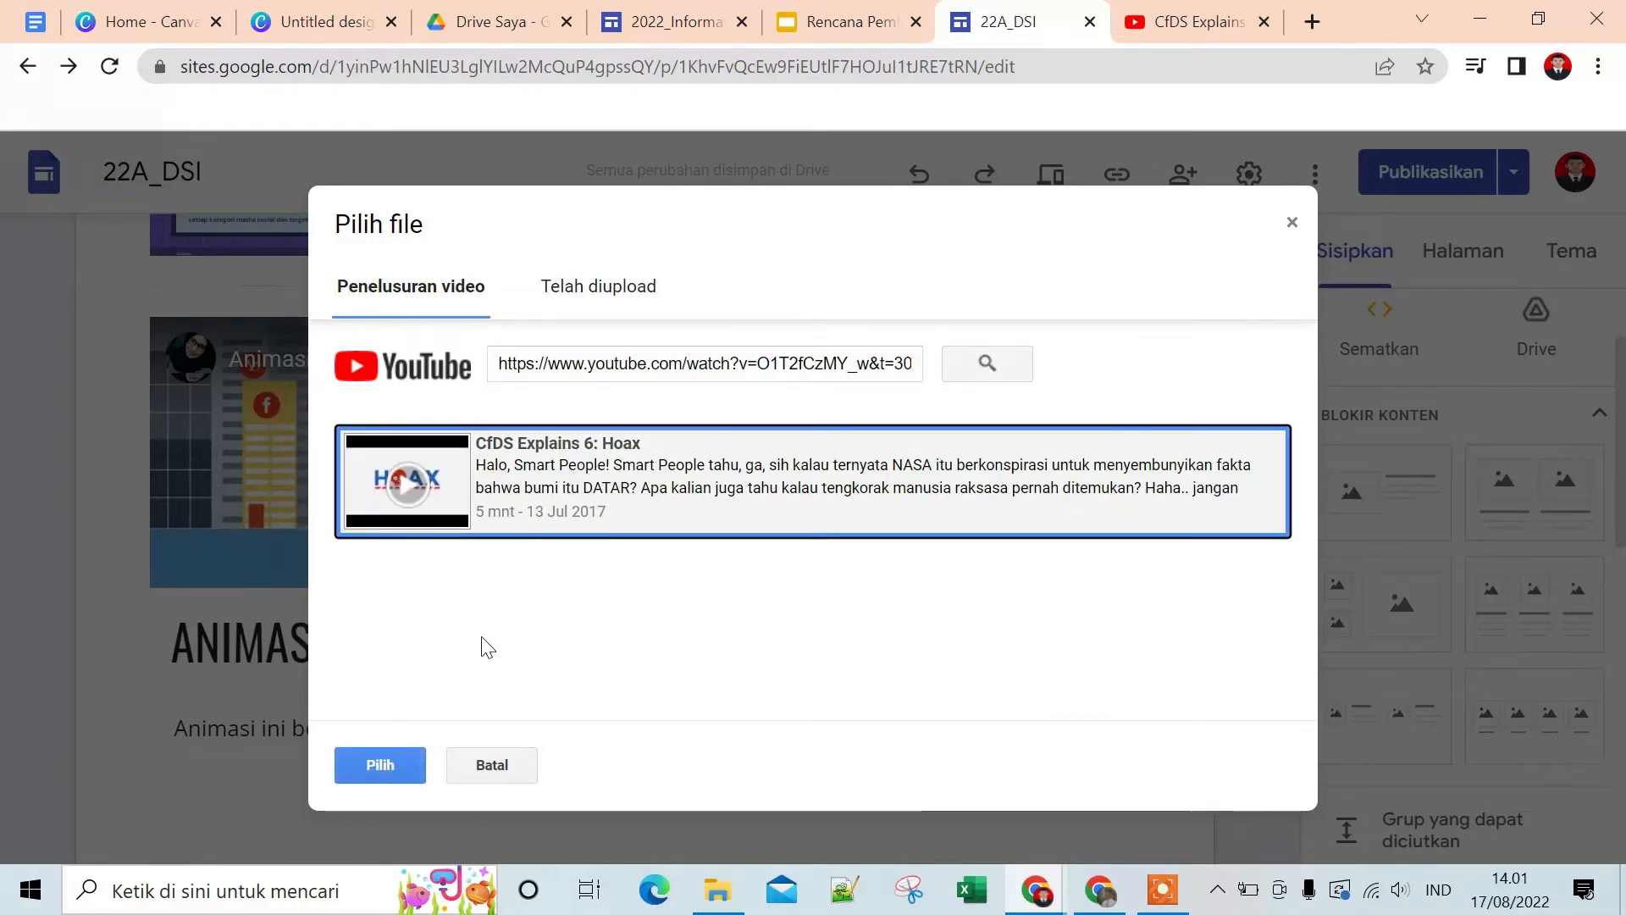
pyautogui.click(377, 764)
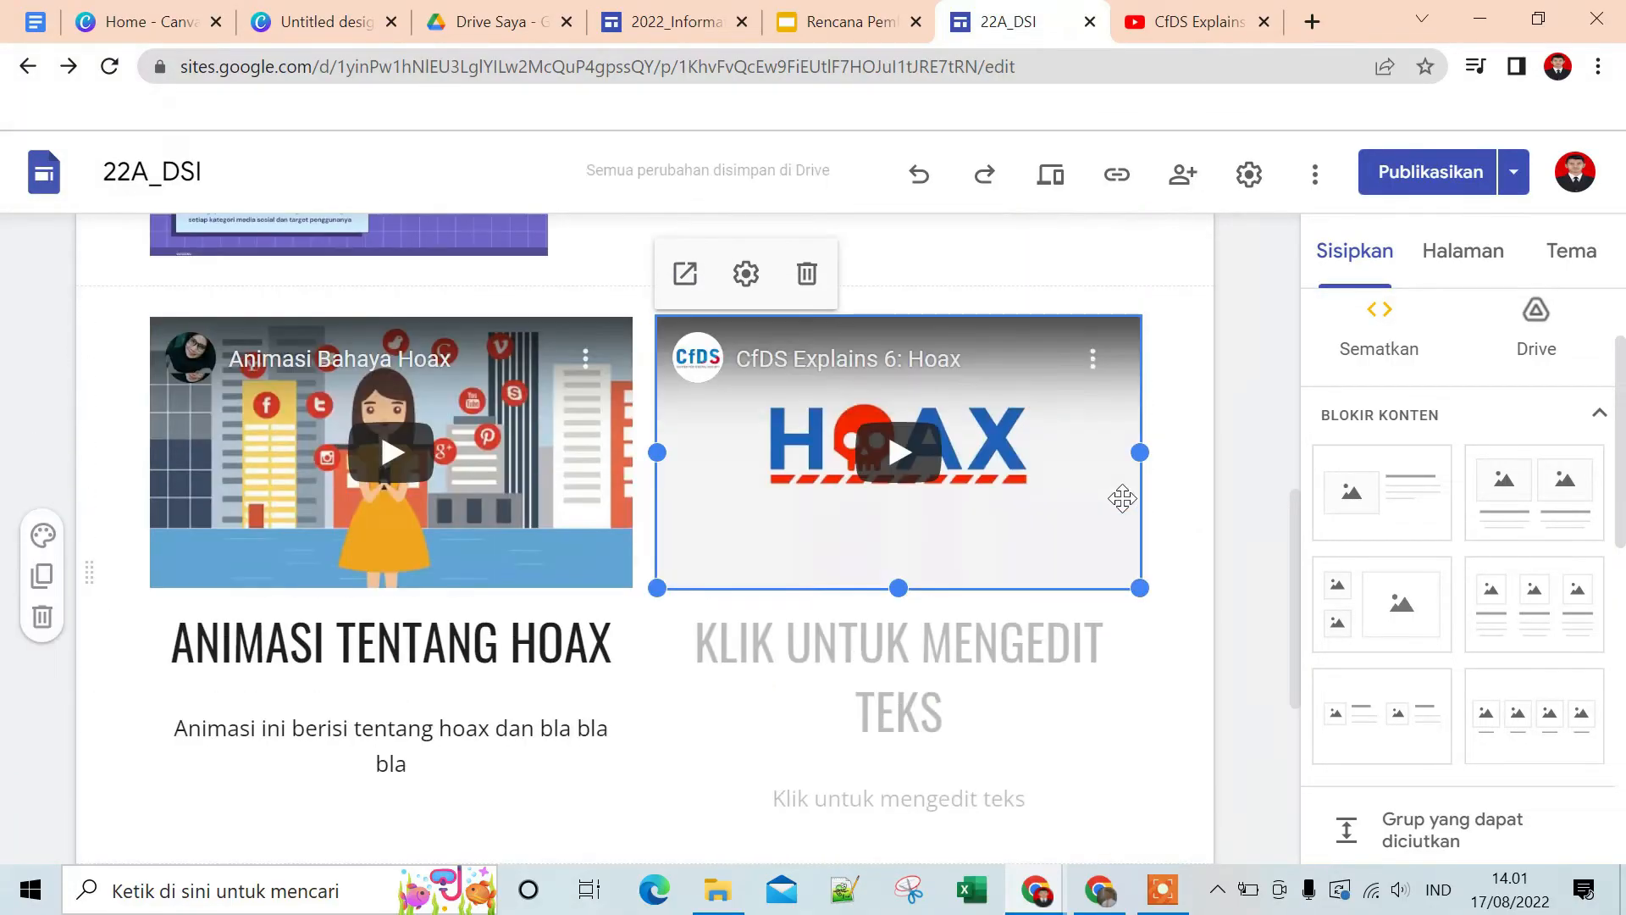
# Look over the poster section and the two-video block on the page
pyautogui.scroll(9, 1122, 498)
pyautogui.scroll(-7, 1122, 498)
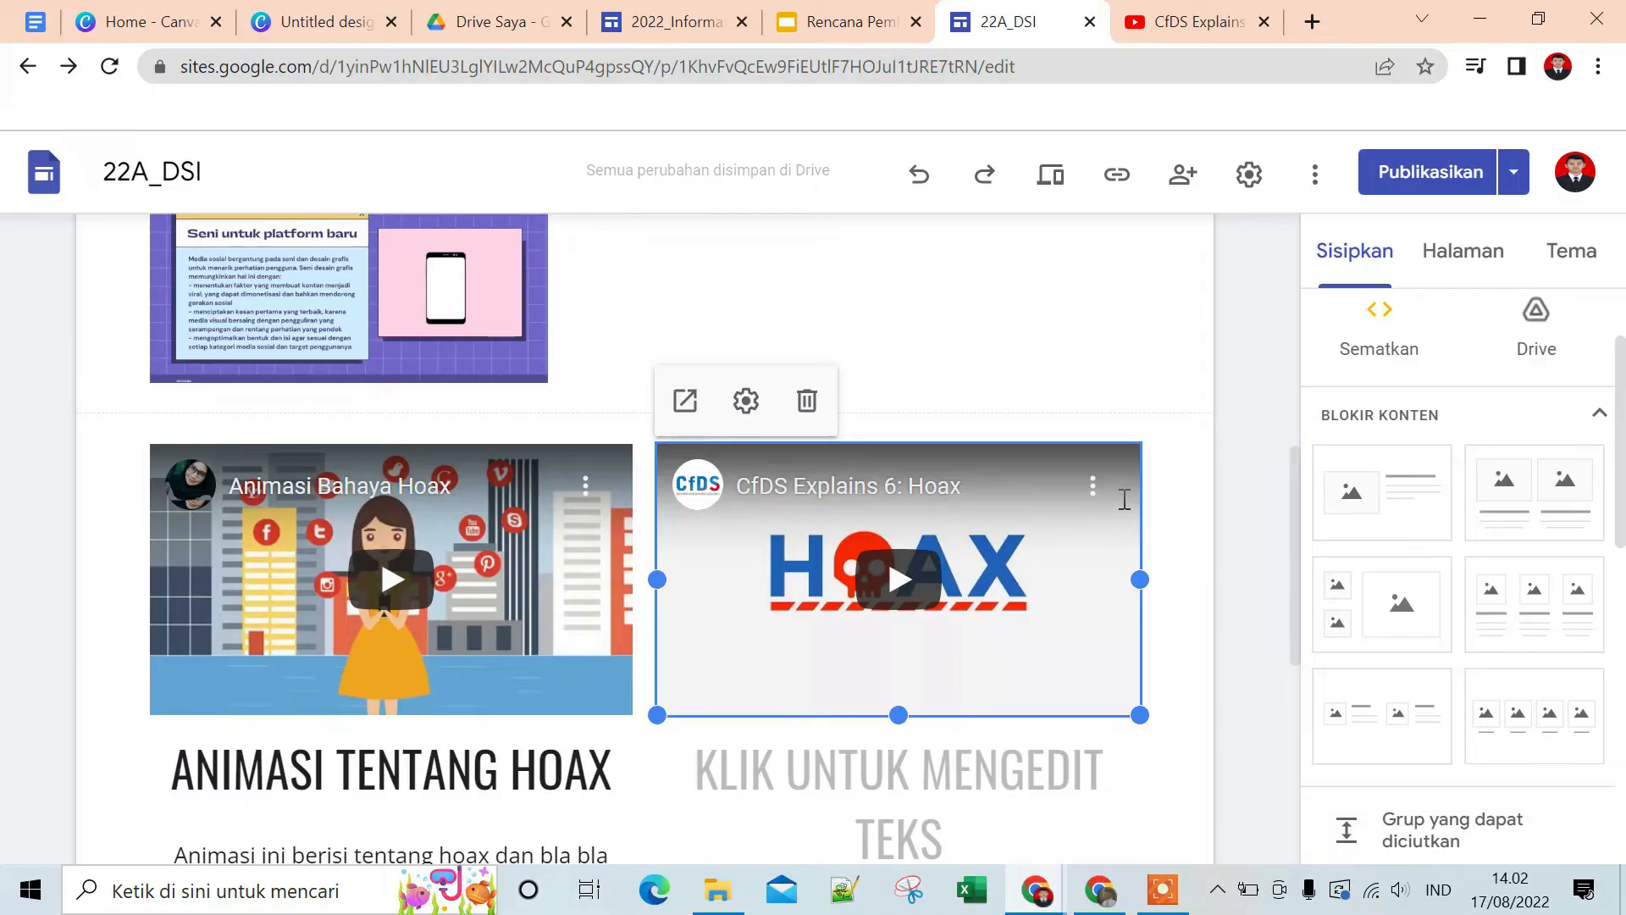
pyautogui.scroll(-5, 1124, 500)
pyautogui.scroll(2, 1124, 500)
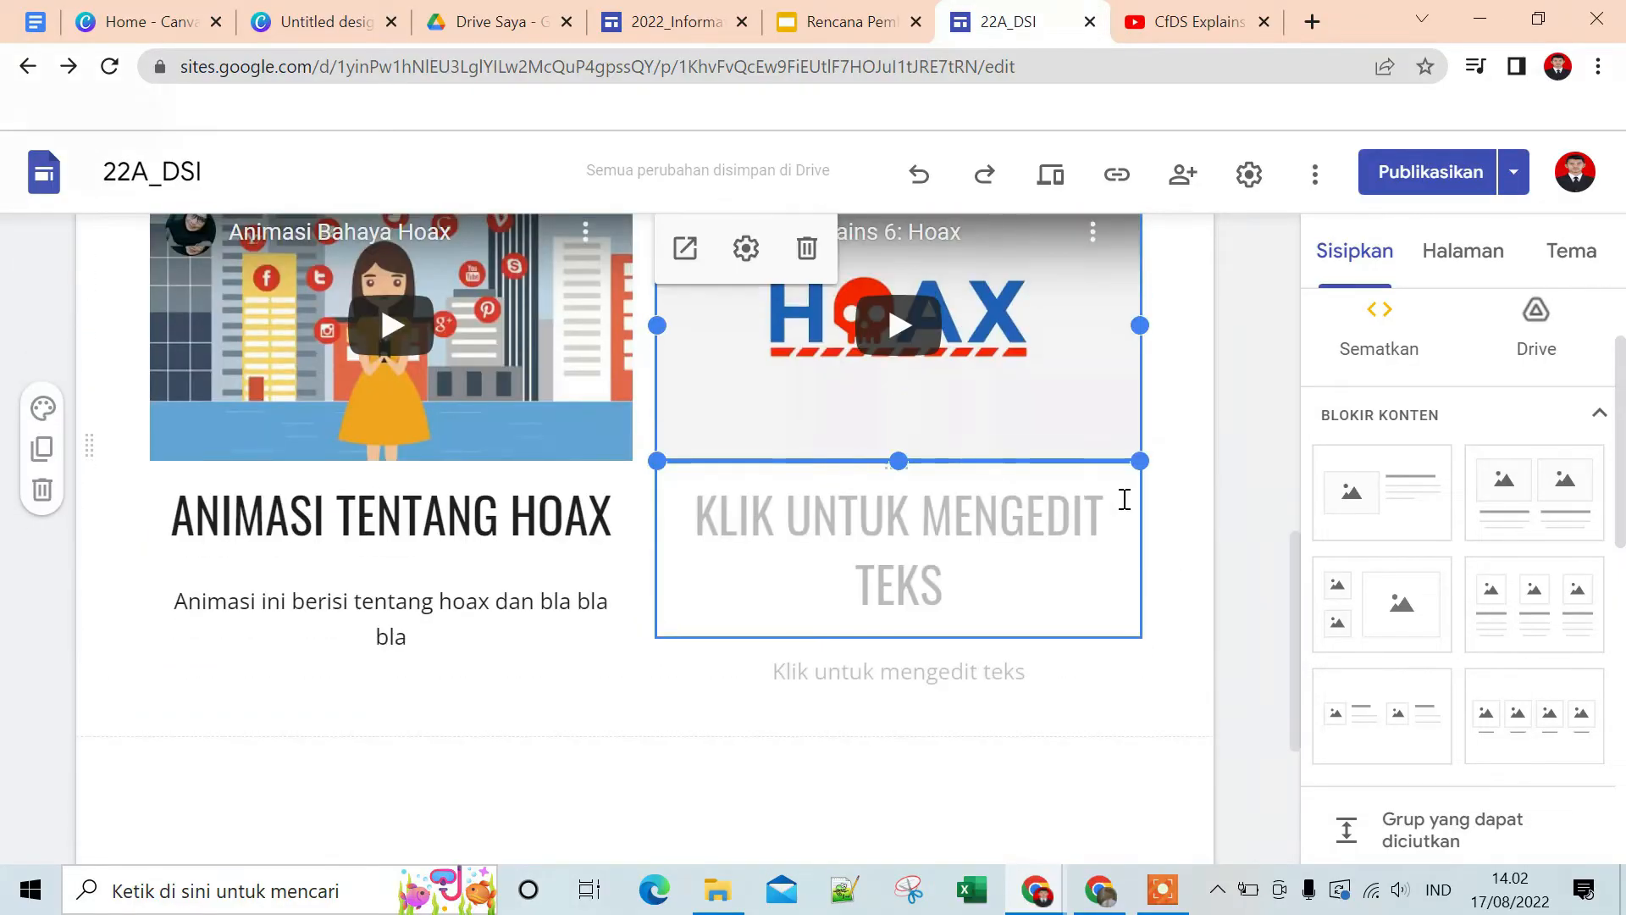
pyautogui.scroll(8, 1124, 500)
pyautogui.scroll(-6, 1123, 500)
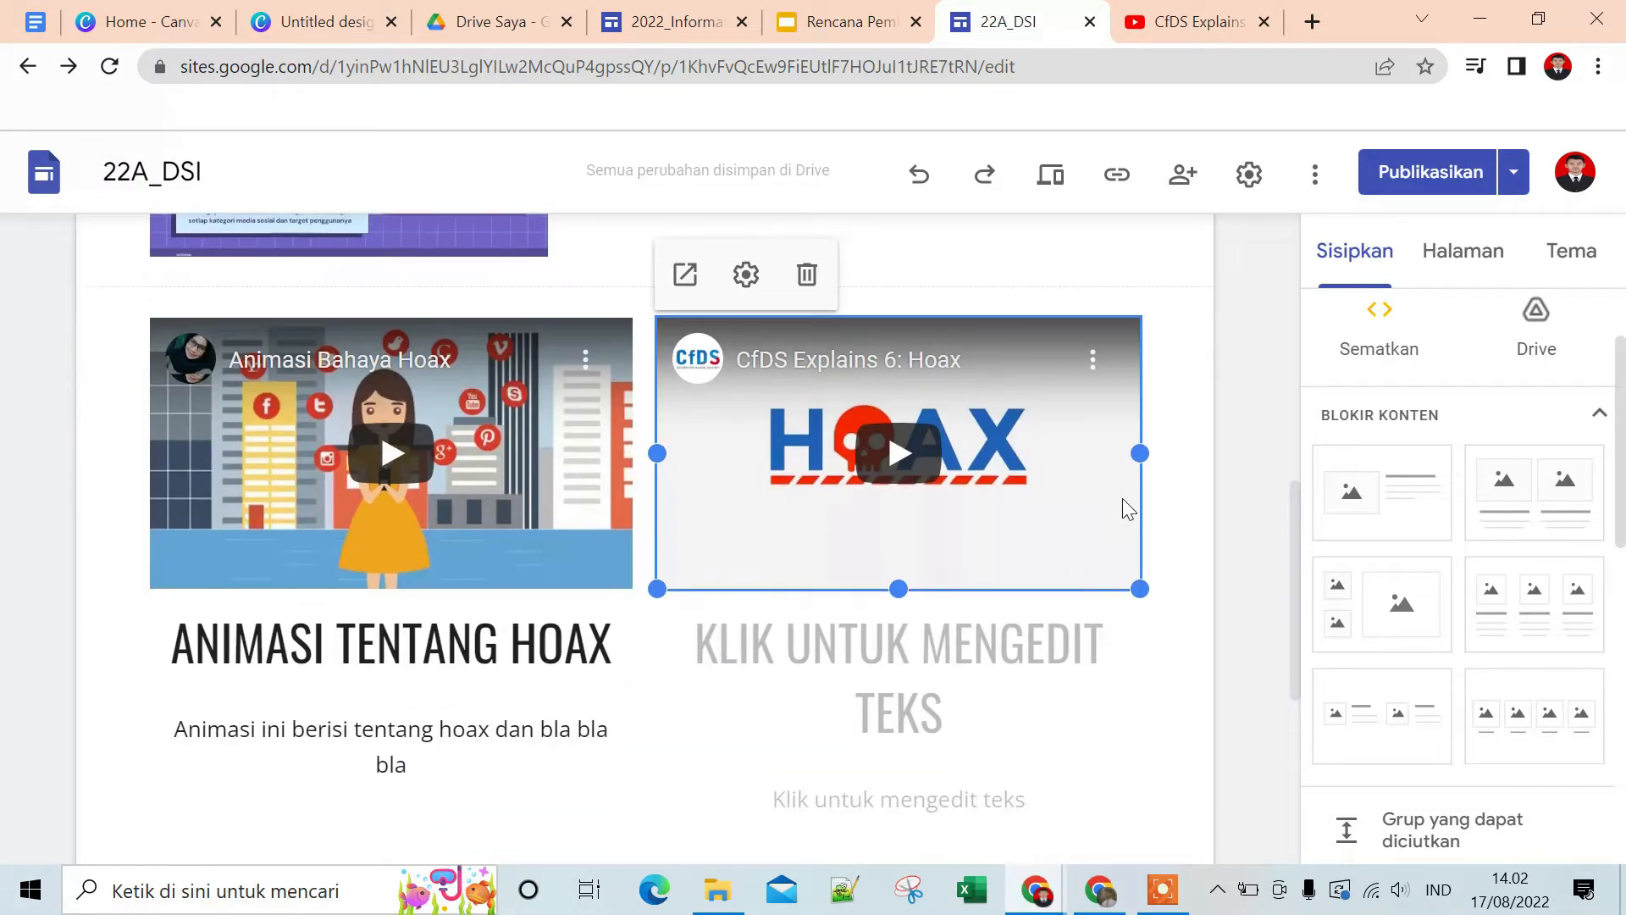
pyautogui.scroll(-5, 1121, 498)
pyautogui.scroll(1, 1109, 481)
pyautogui.scroll(4, 1109, 481)
# Caption the second video with the heading "HOAX" and the body text "apa itu hoax??"
pyautogui.click(961, 633)
pyautogui.write('HOAX')
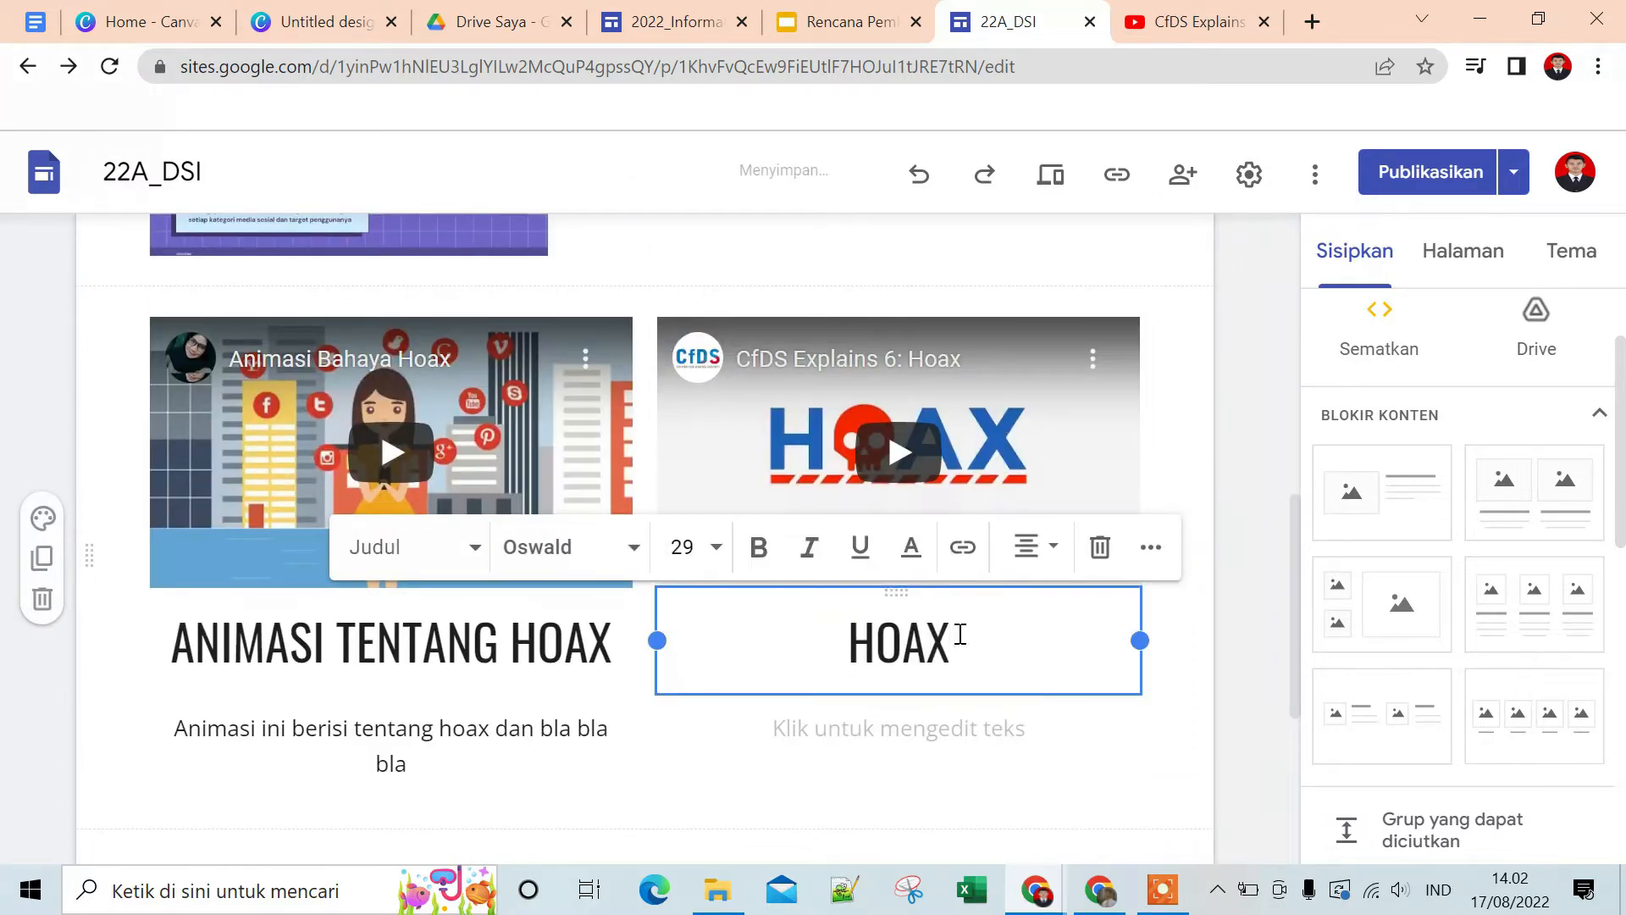
pyautogui.press('BackSpace')
pyautogui.click(964, 741)
pyautogui.write('apa')
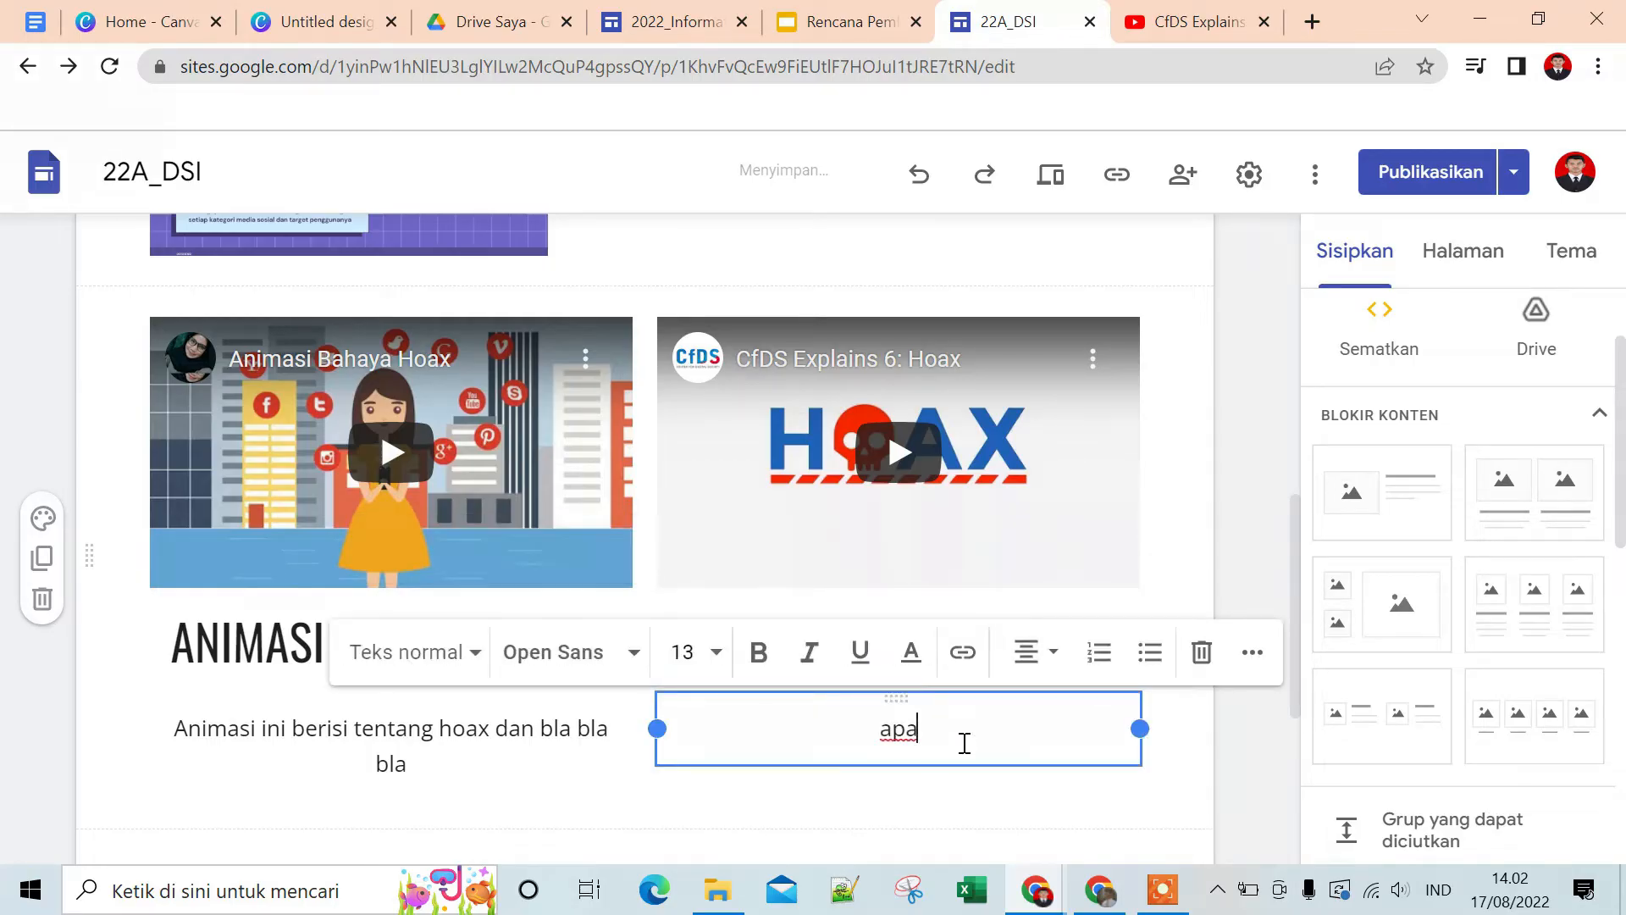
pyautogui.write(' itu hoax??')
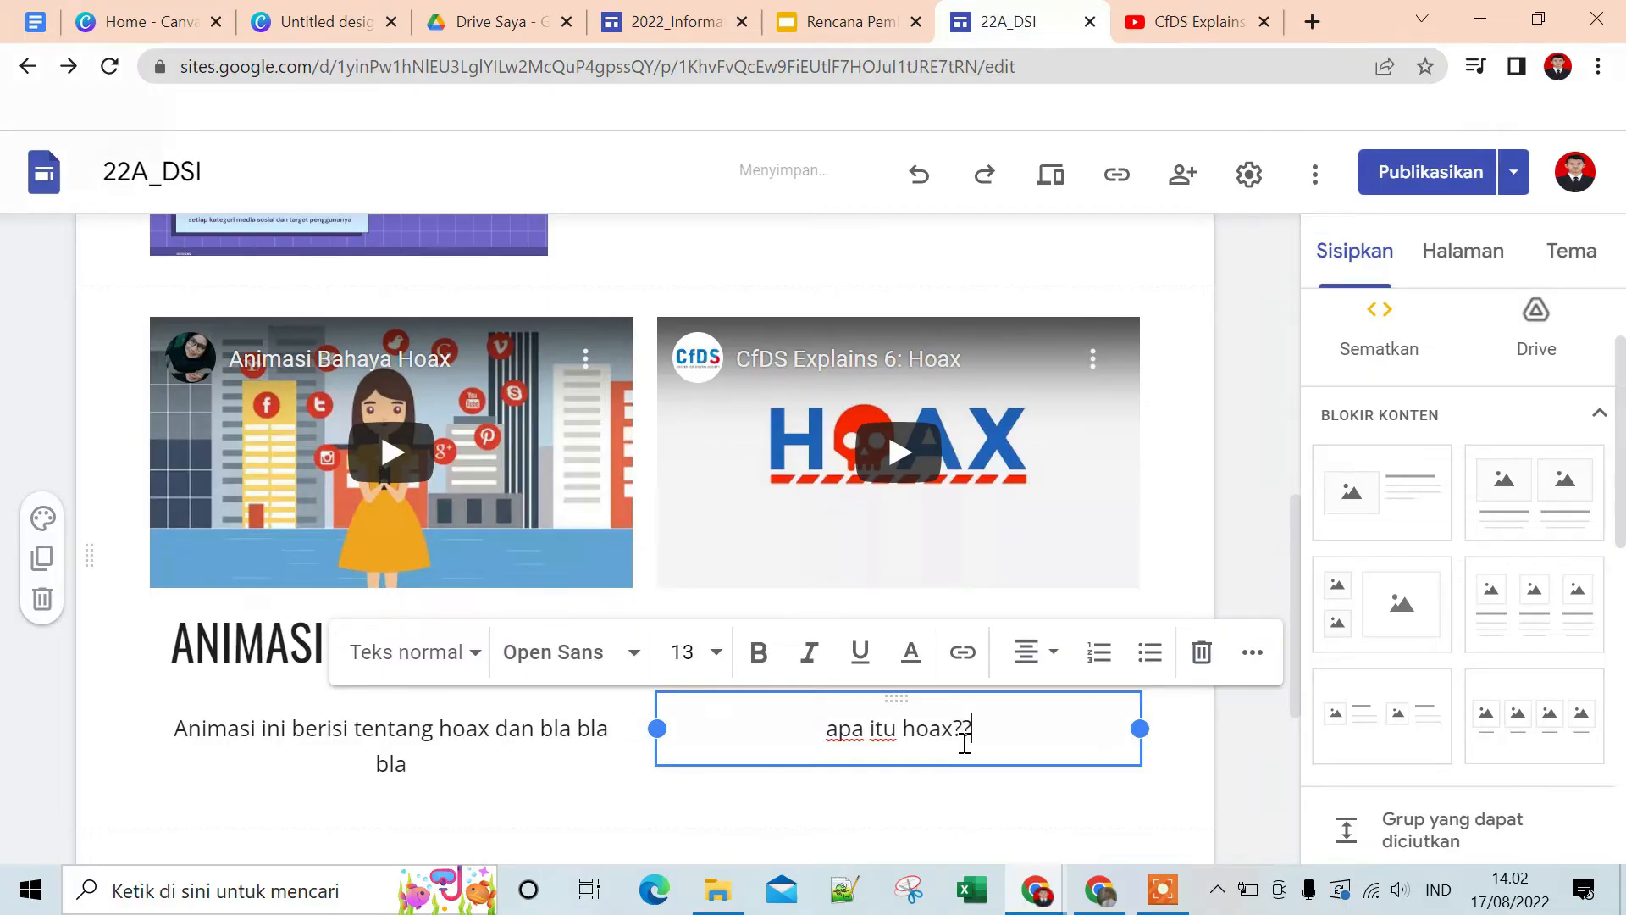
pyautogui.click(1206, 593)
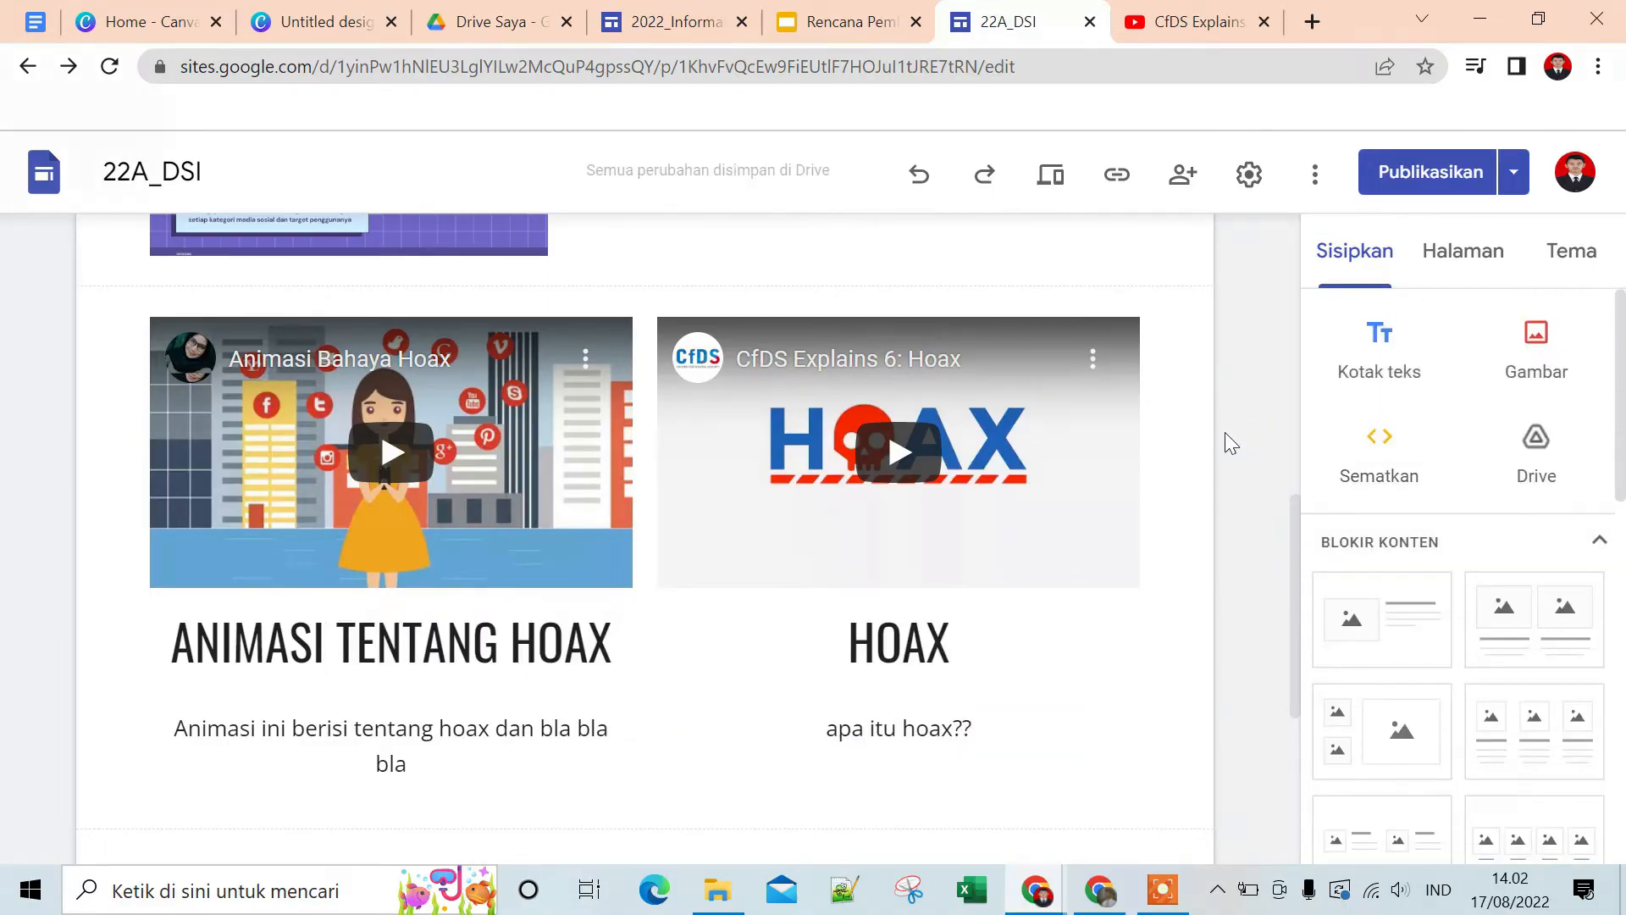
# Browse the insertable elements and add an empty text box below the video block
pyautogui.scroll(-5, 1236, 432)
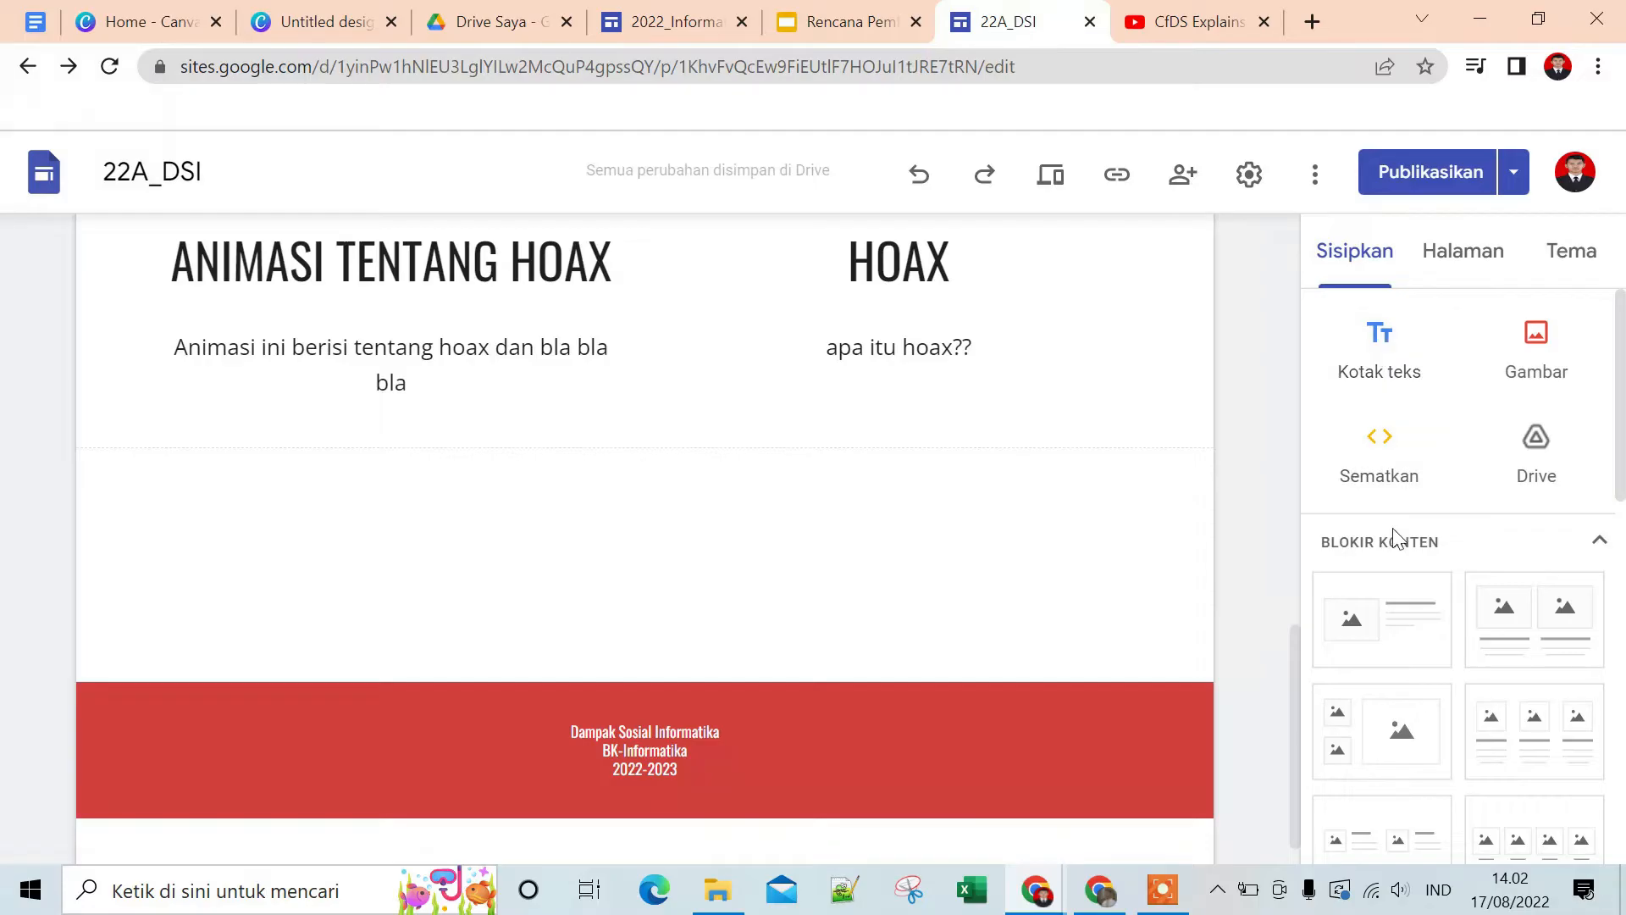
pyautogui.scroll(-10, 1392, 527)
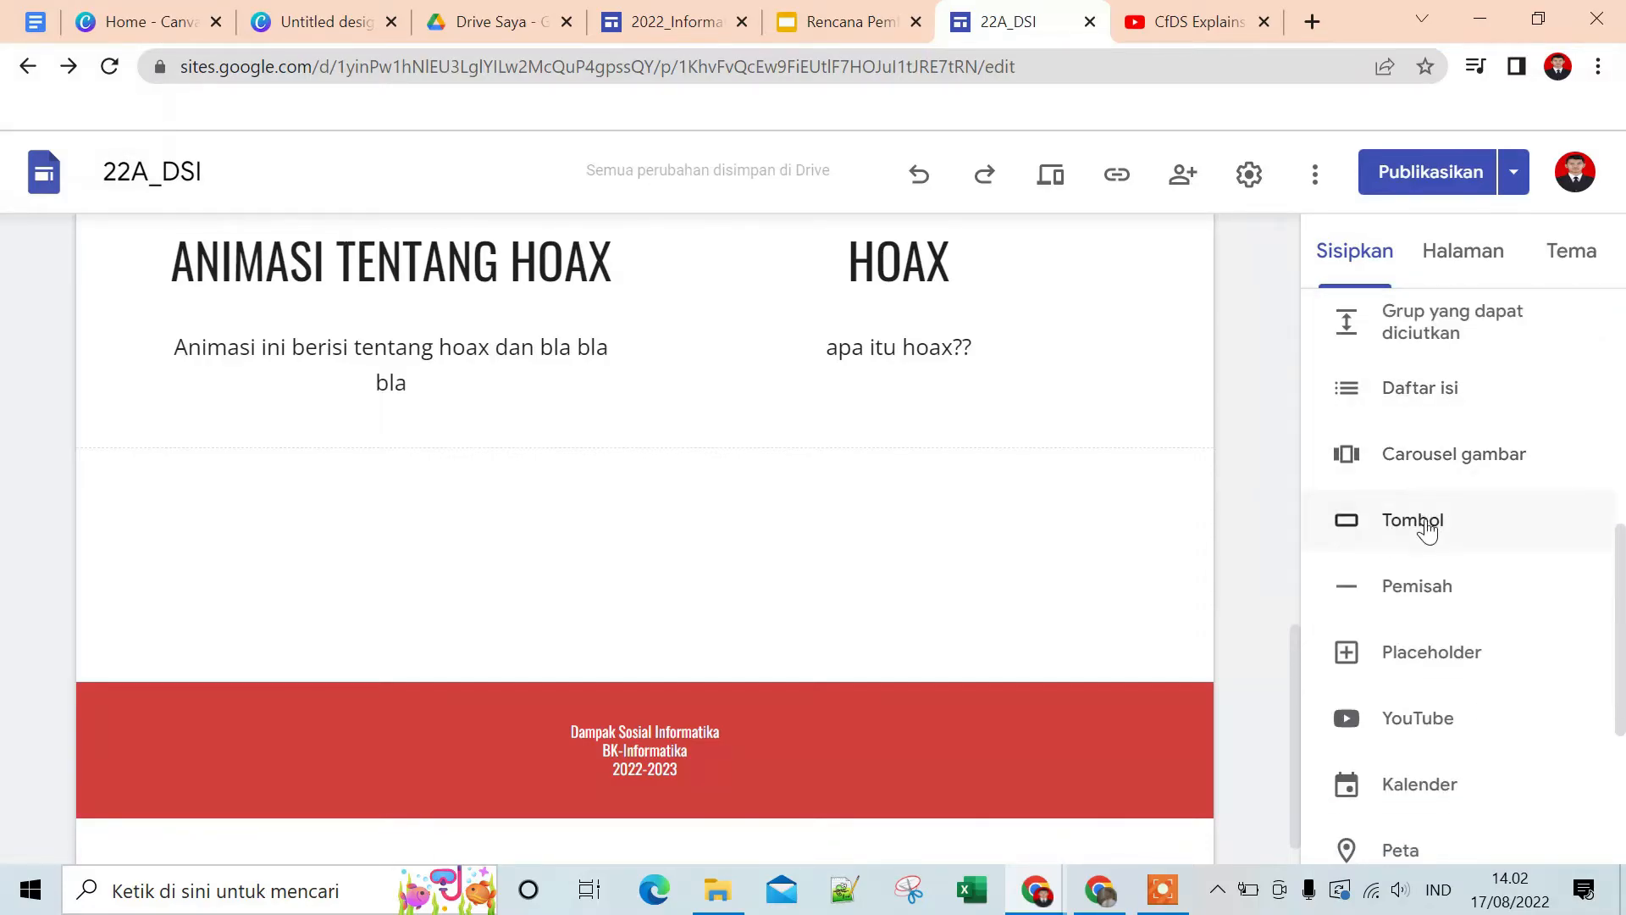
pyautogui.scroll(-3, 1430, 627)
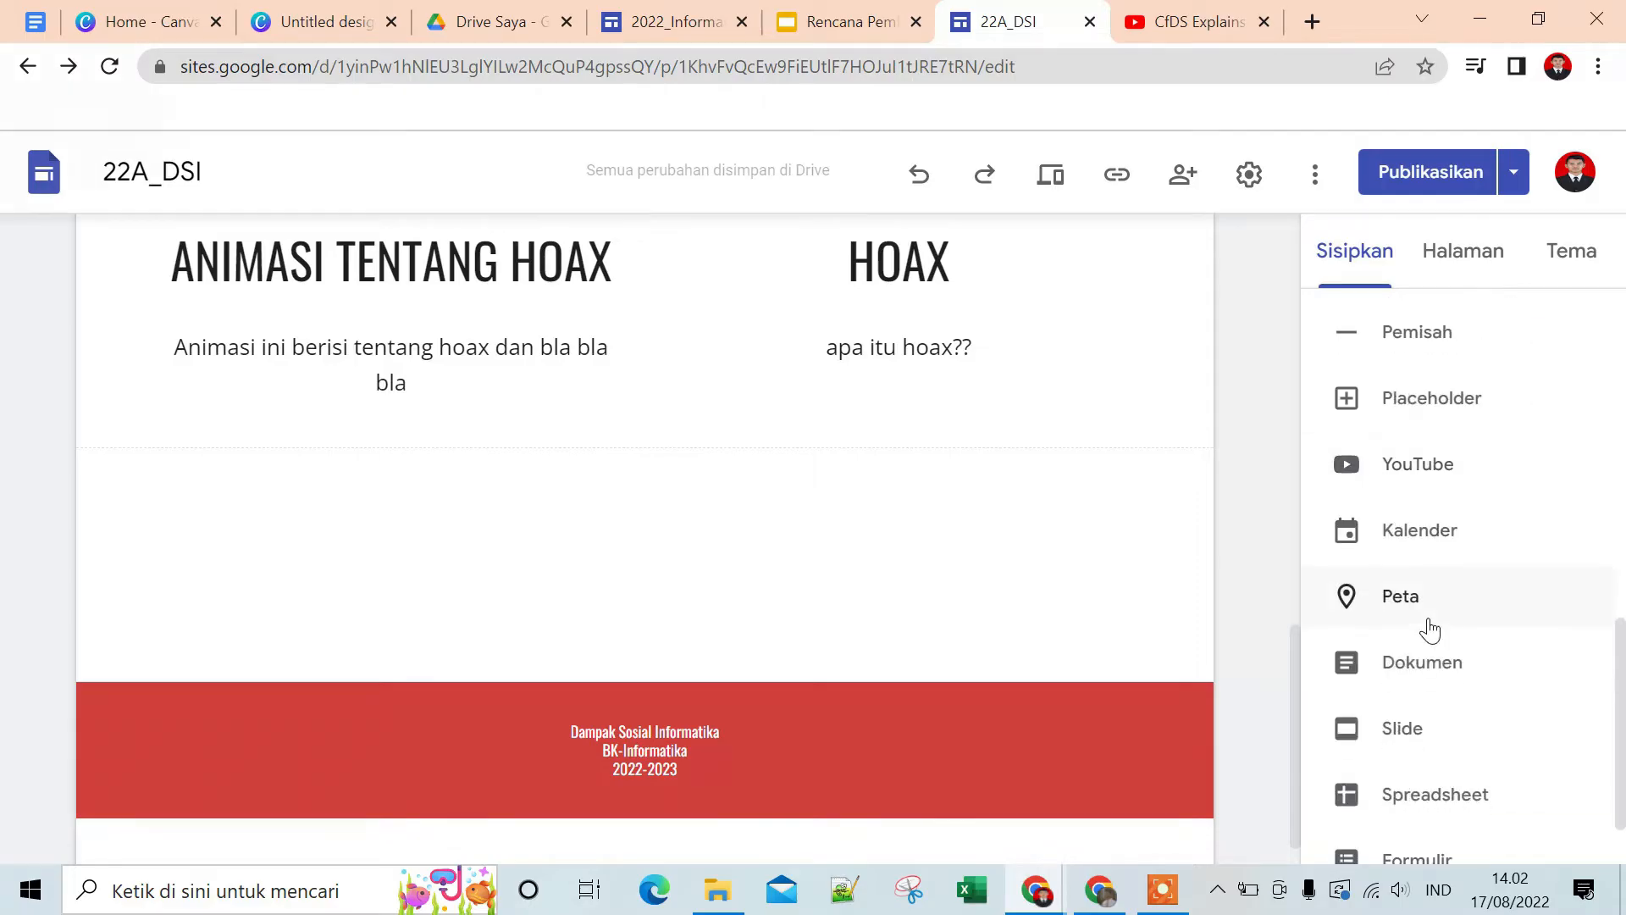
pyautogui.scroll(-1, 1430, 631)
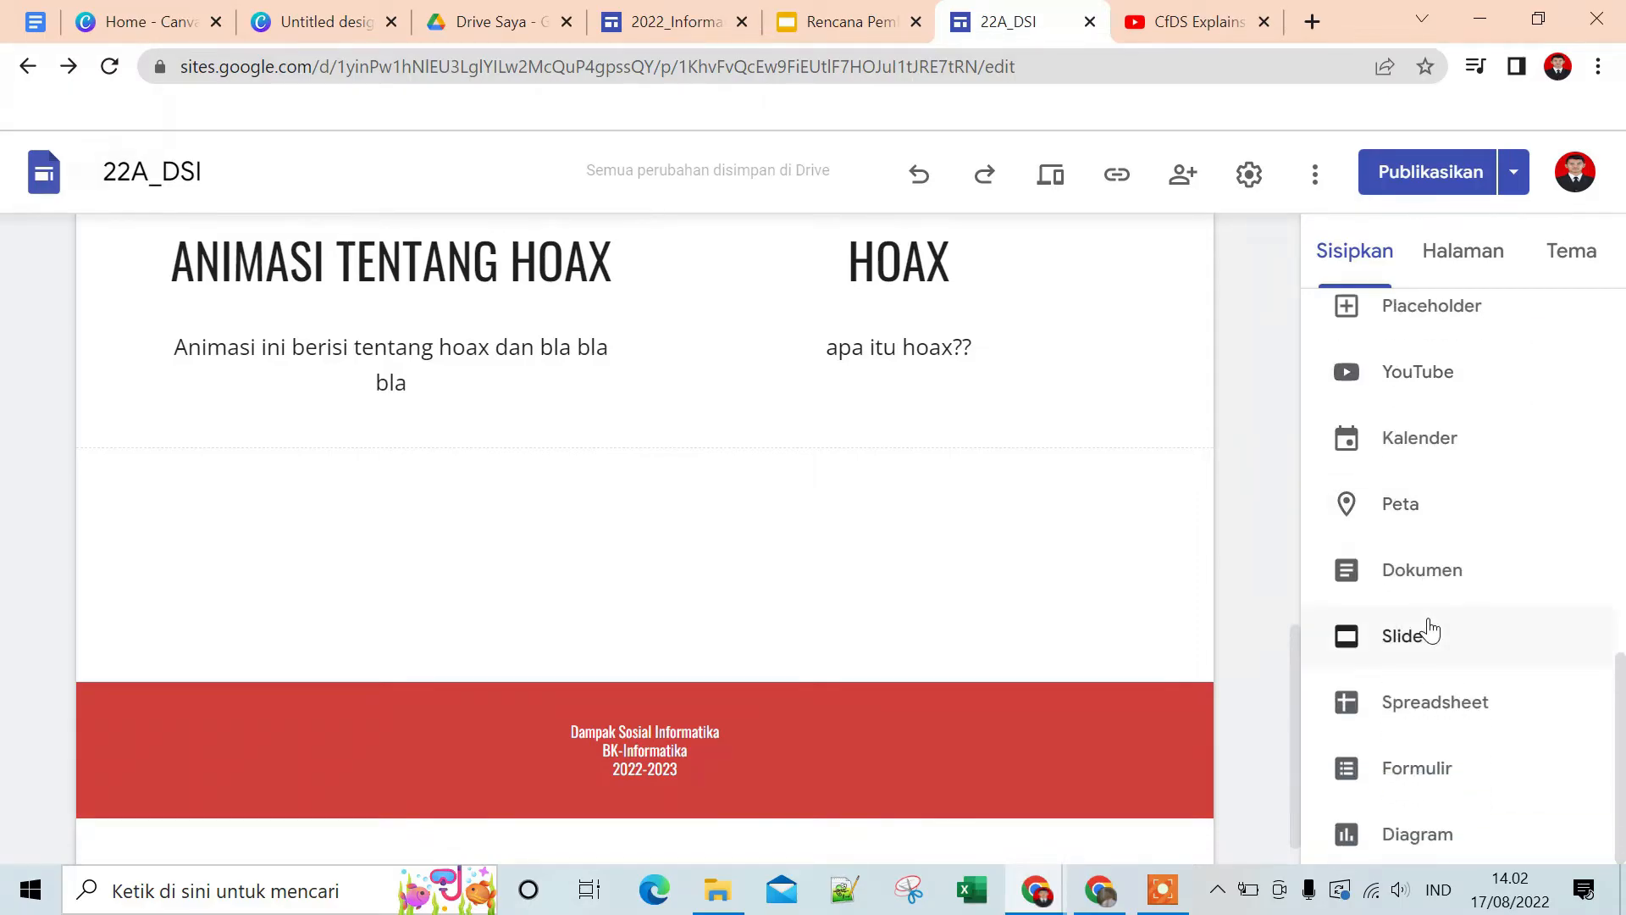
pyautogui.scroll(6, 1430, 631)
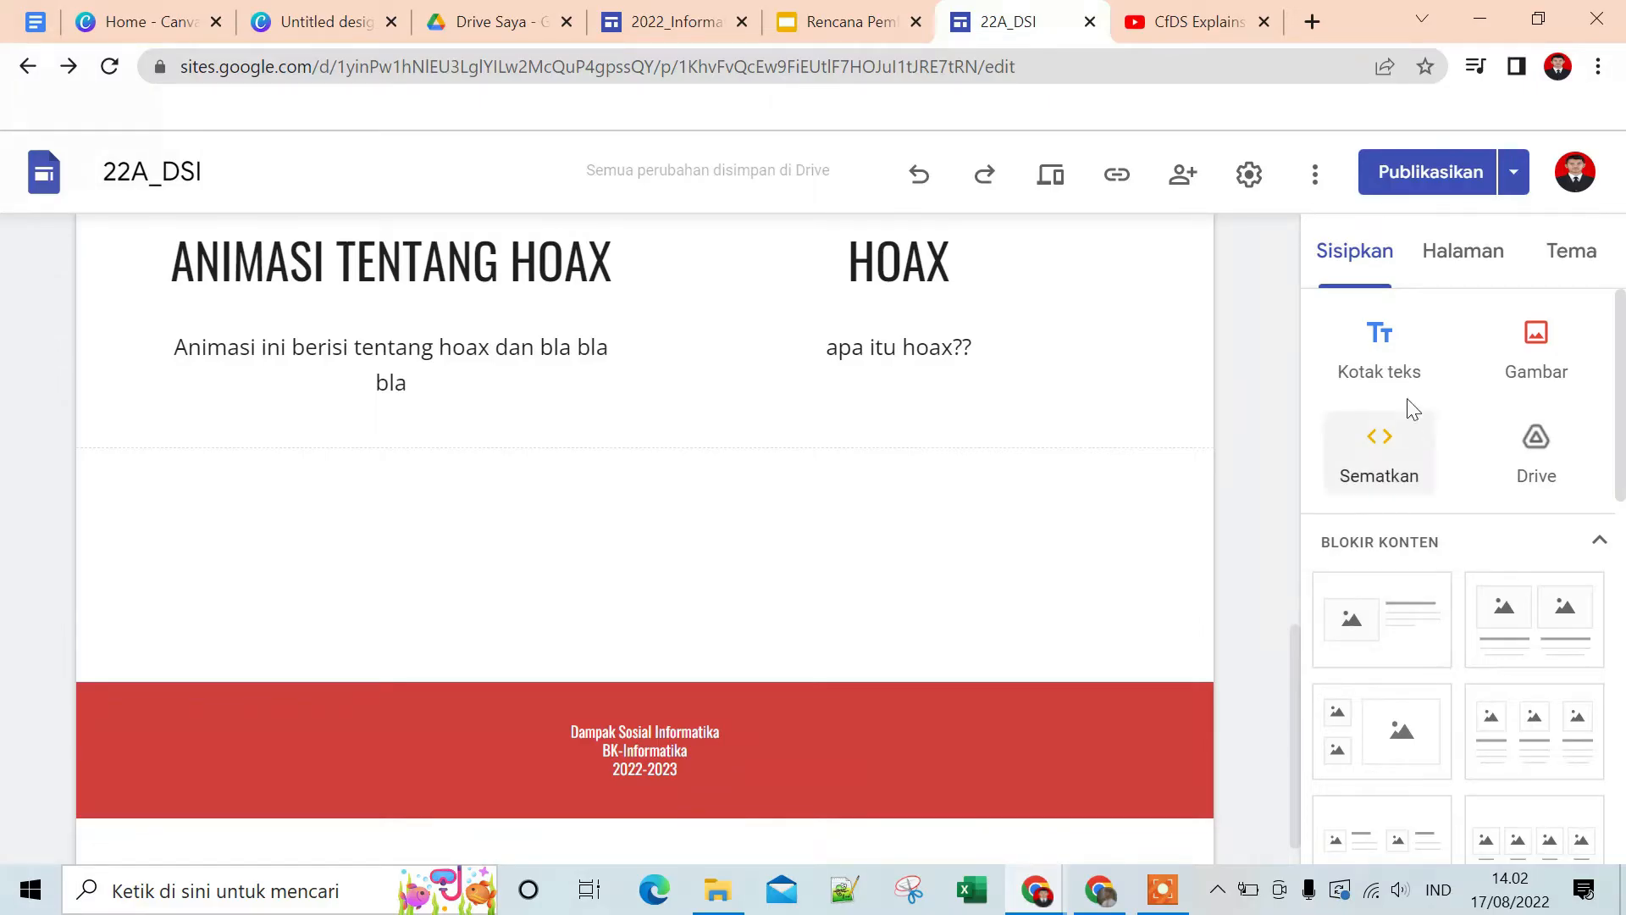
pyautogui.click(1395, 356)
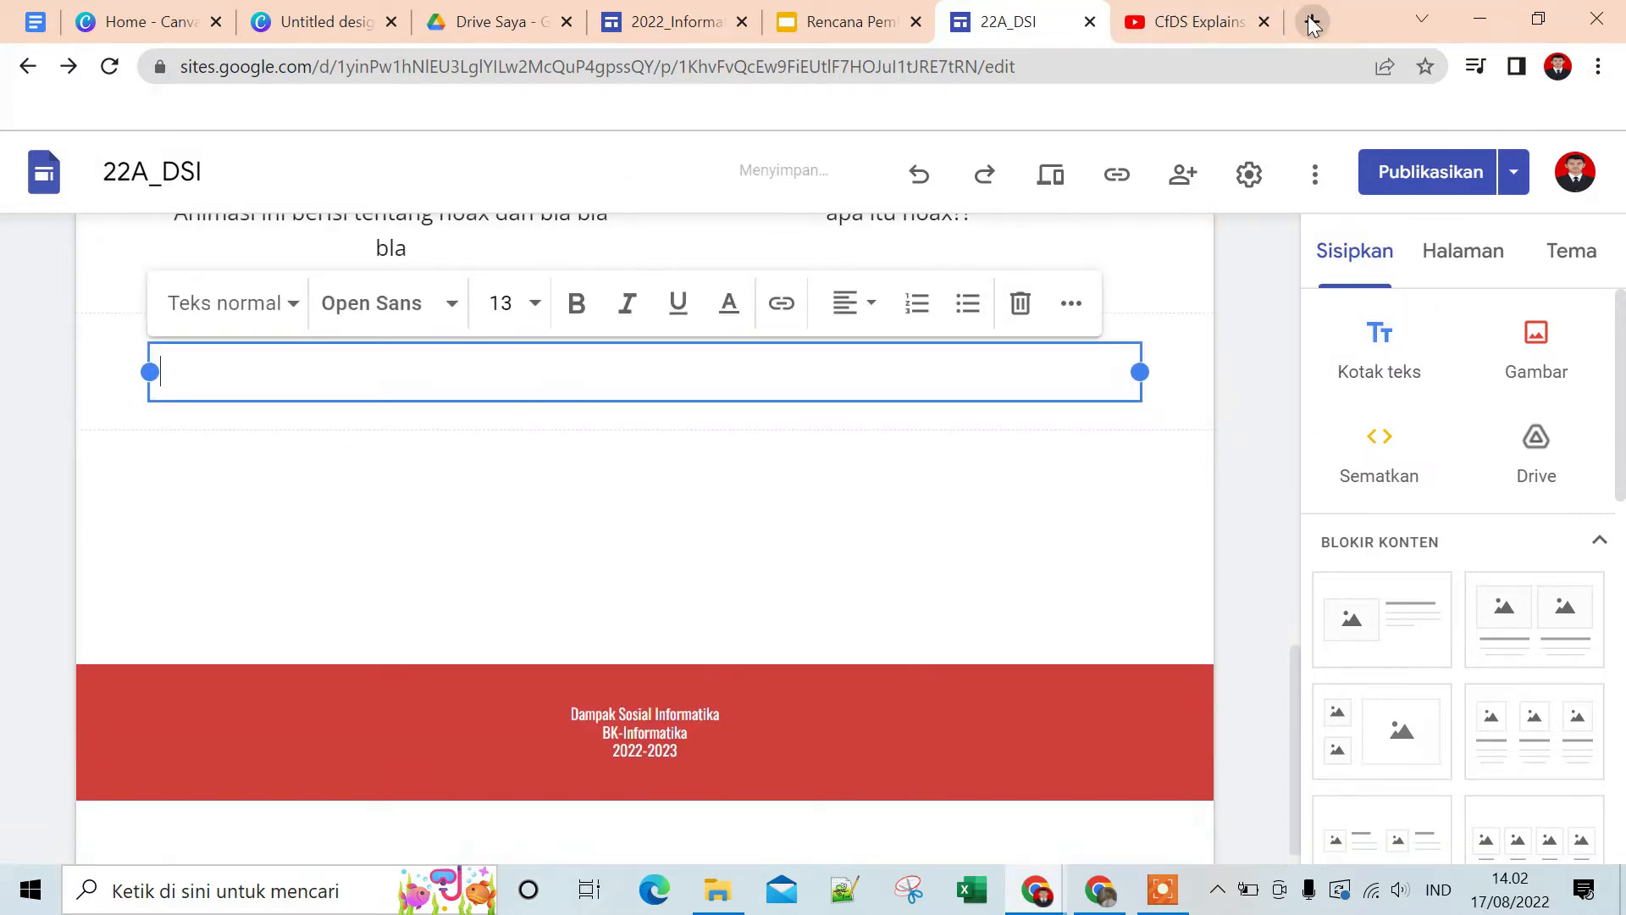
# Search Google in a new browser tab for "hoax", and refine the search to "hoax adalah"
pyautogui.click(1311, 24)
pyautogui.write('hoax')
pyautogui.press('Return')
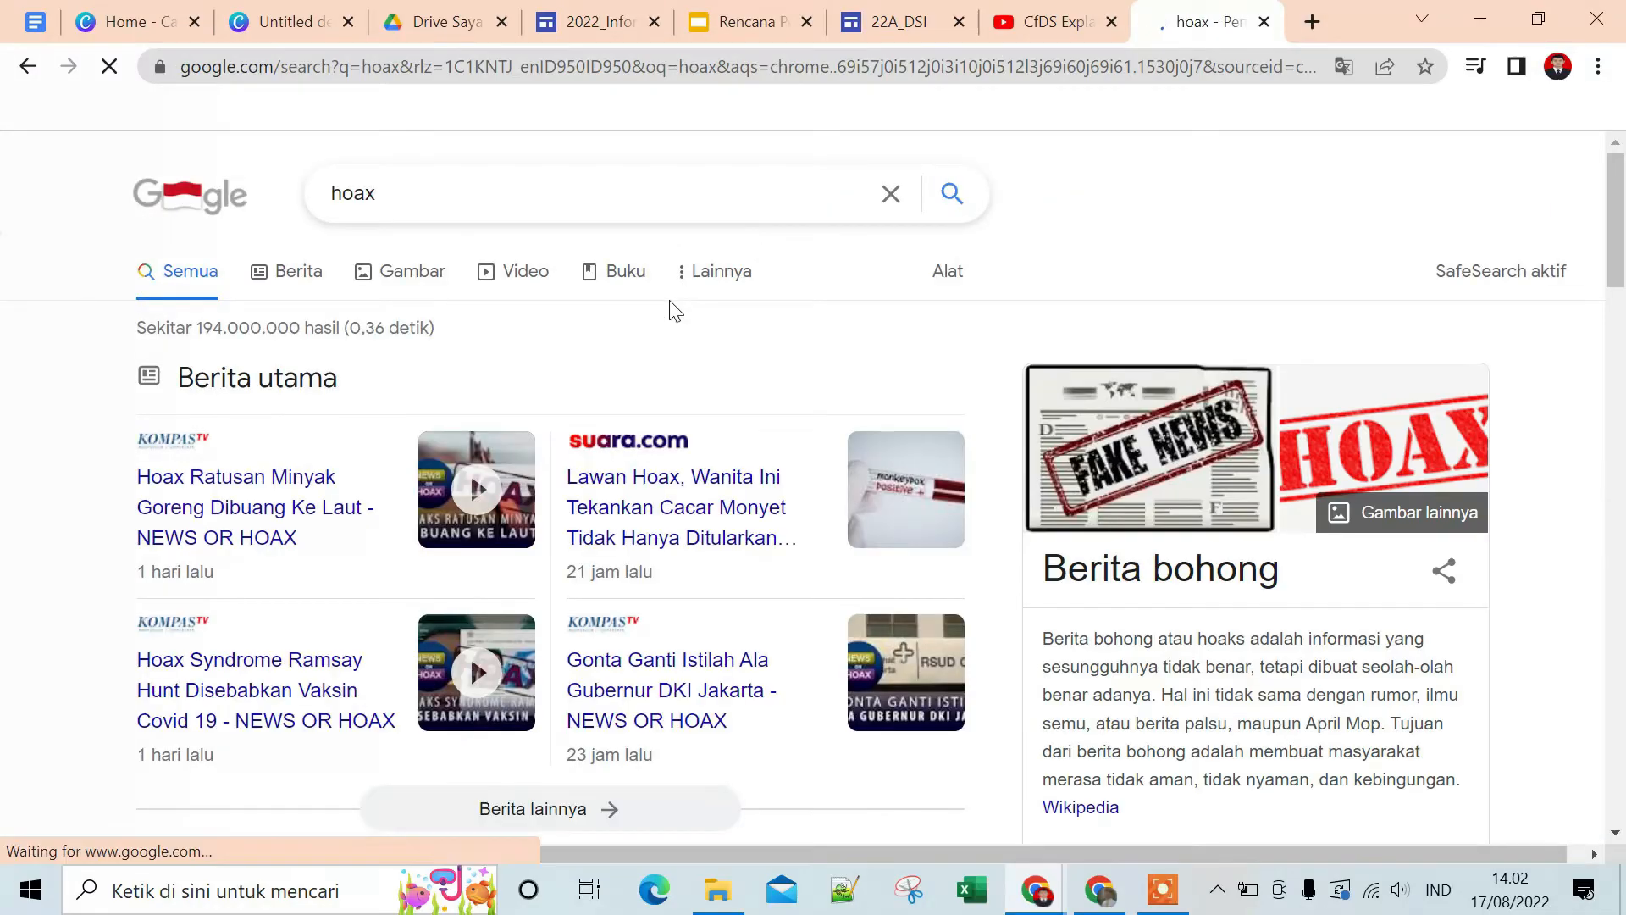
pyautogui.scroll(-10, 675, 310)
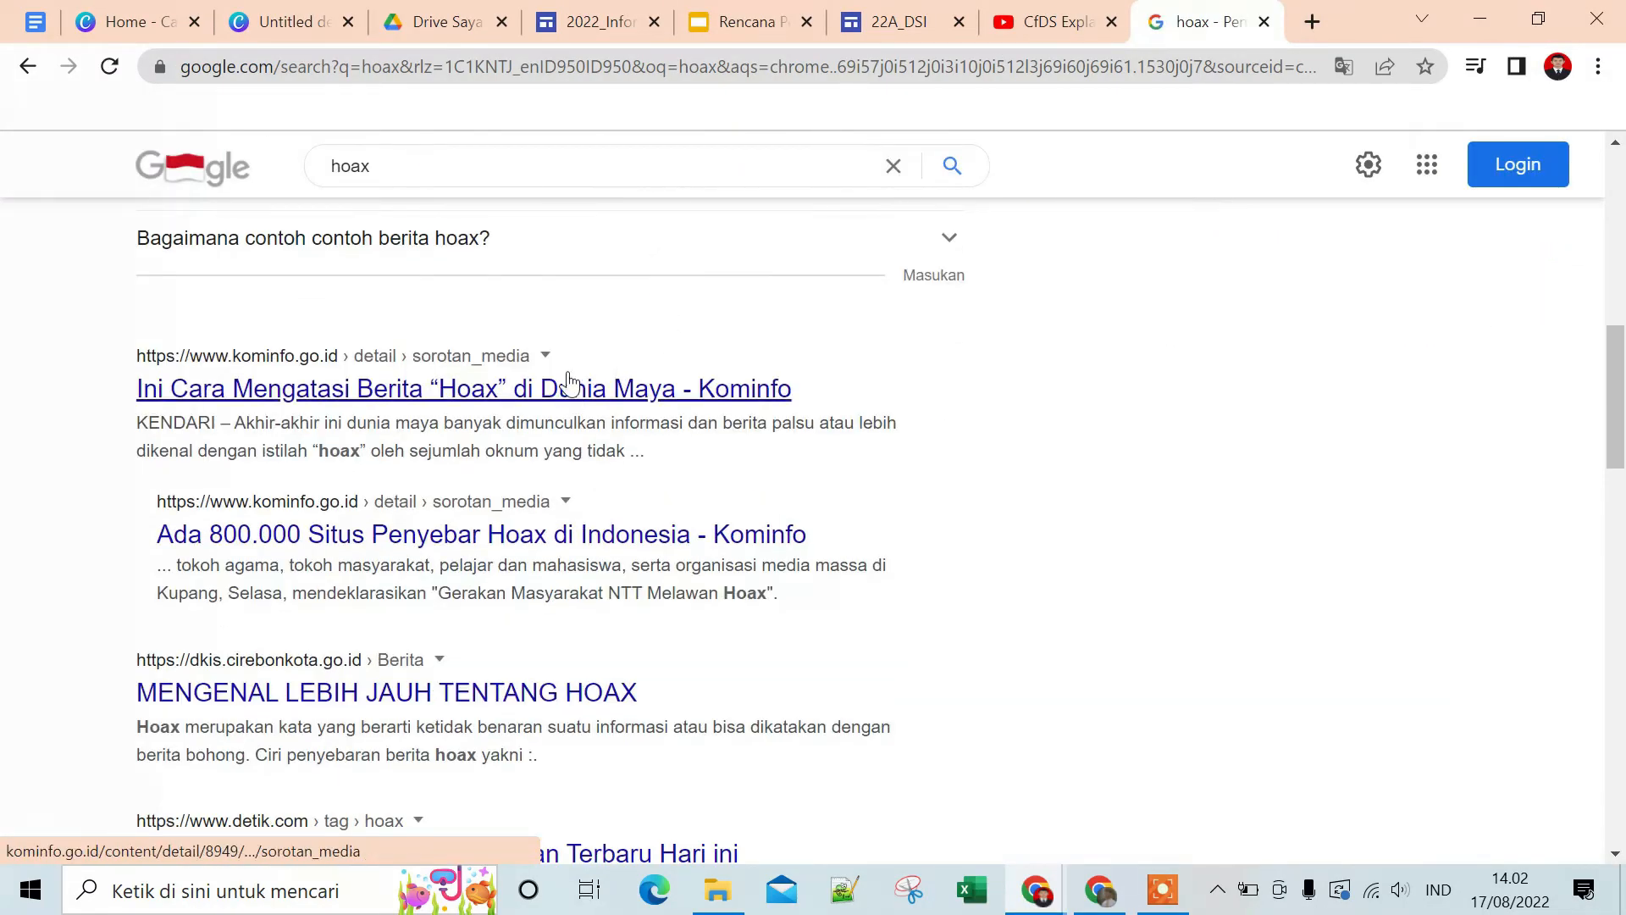
pyautogui.click(552, 146)
pyautogui.write('adalah')
pyautogui.press('Return')
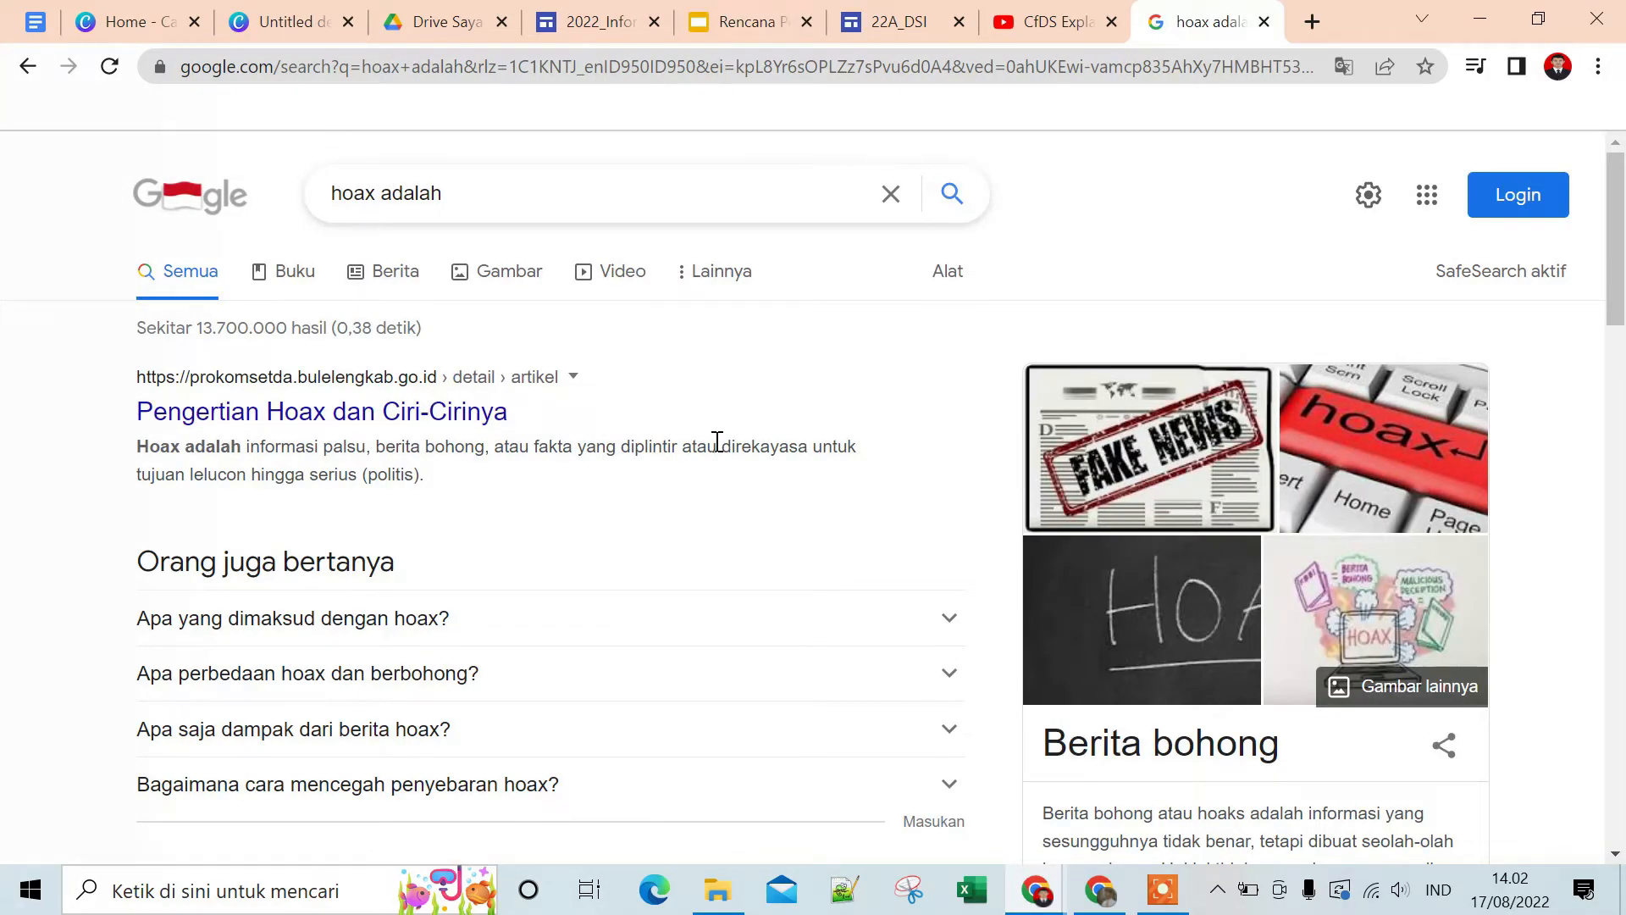
# Open the article "Pengertian Hoax dan Ciri-Cirinya" and copy its three paragraphs from "Hoax adalah informasi palsu" through "berita bohong"
pyautogui.click(379, 415)
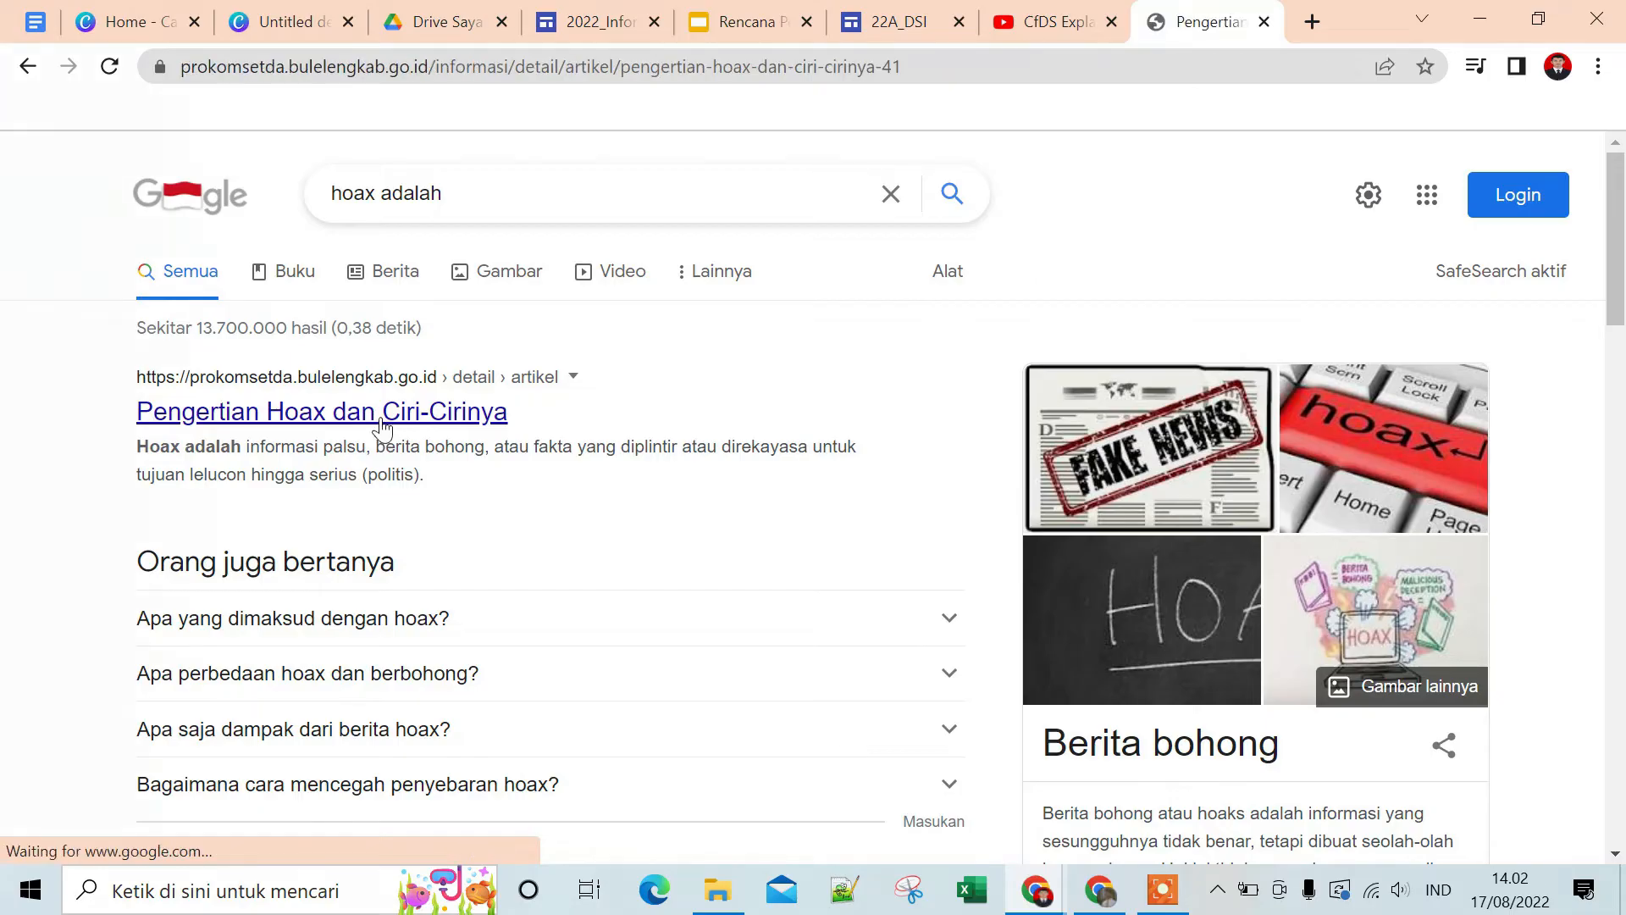
pyautogui.scroll(-10, 710, 396)
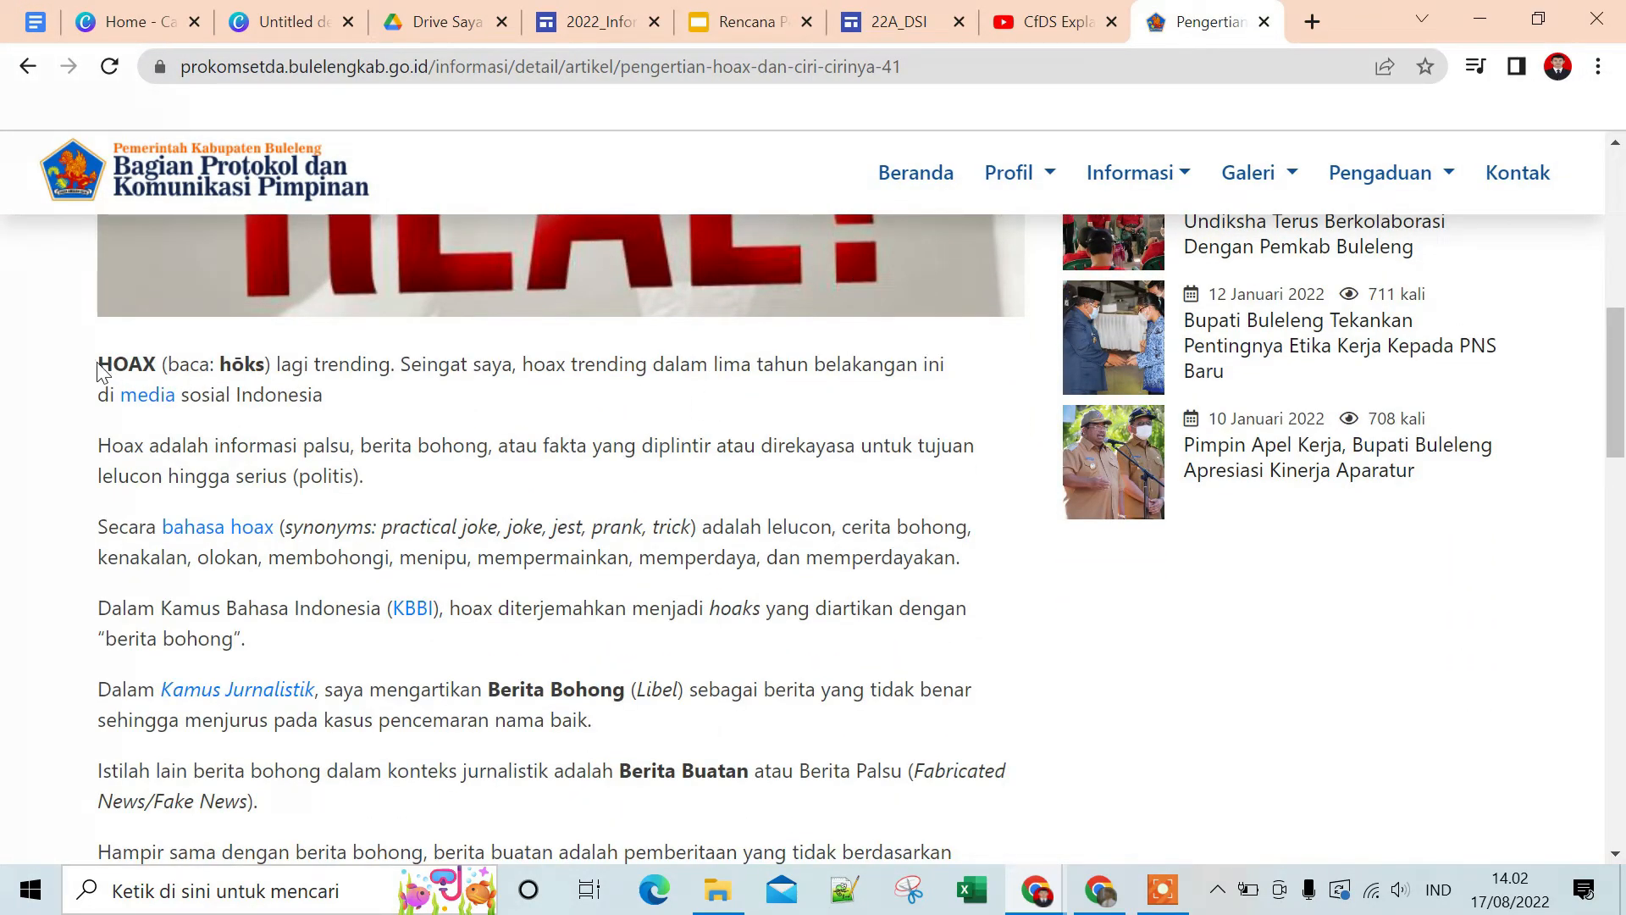
pyautogui.scroll(-1, 270, 417)
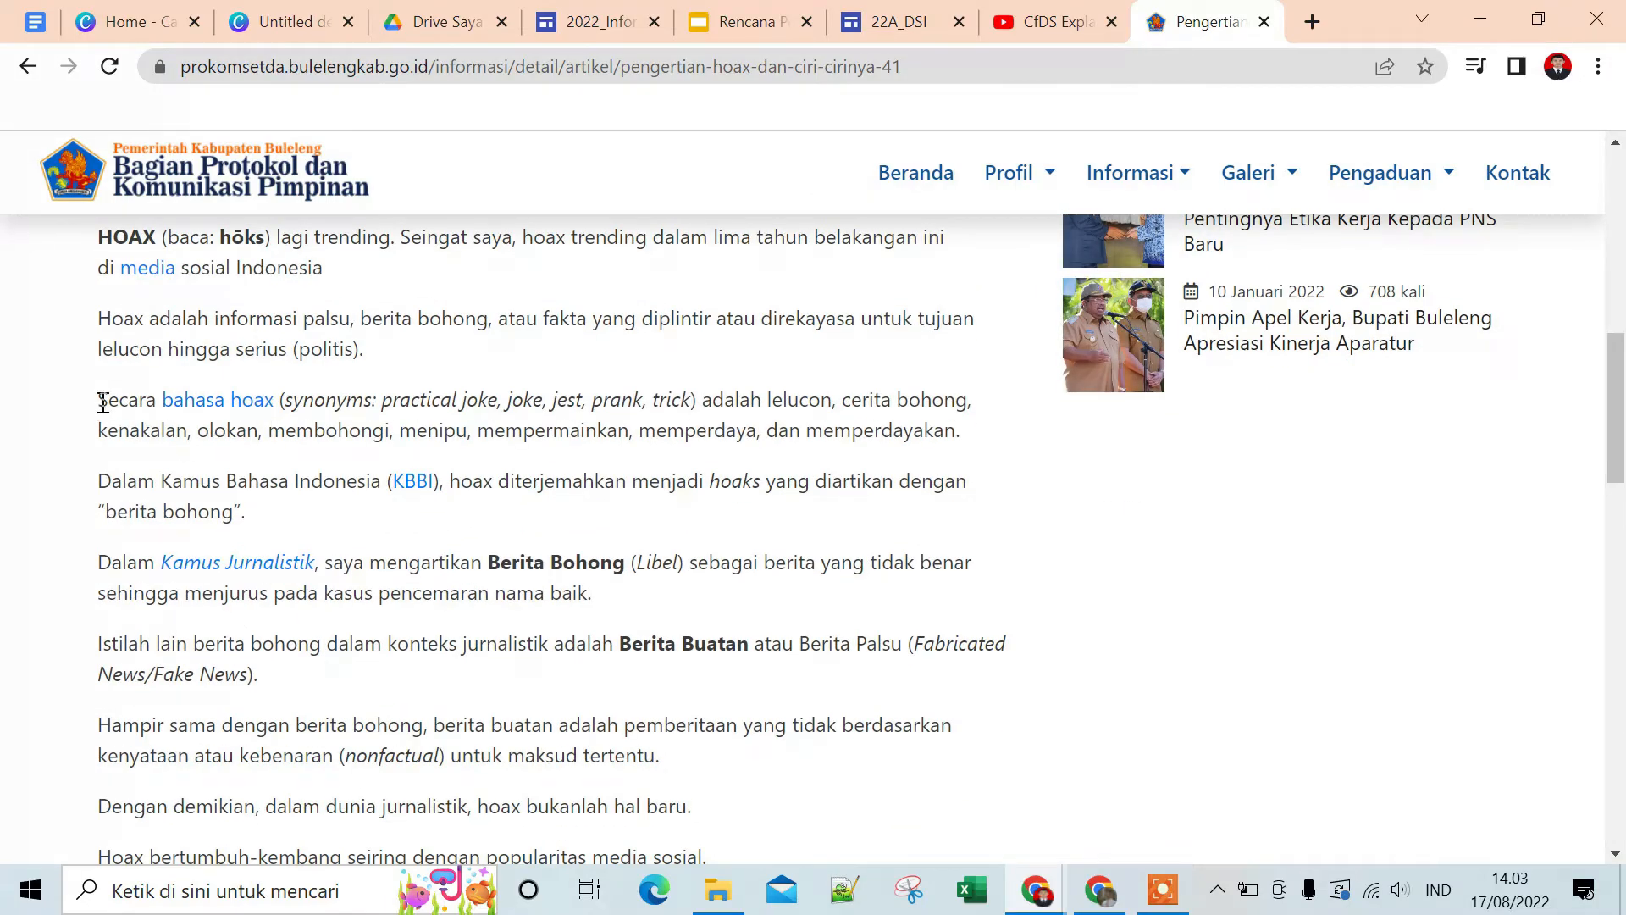
pyautogui.moveTo(104, 319); pyautogui.dragTo(679, 518)
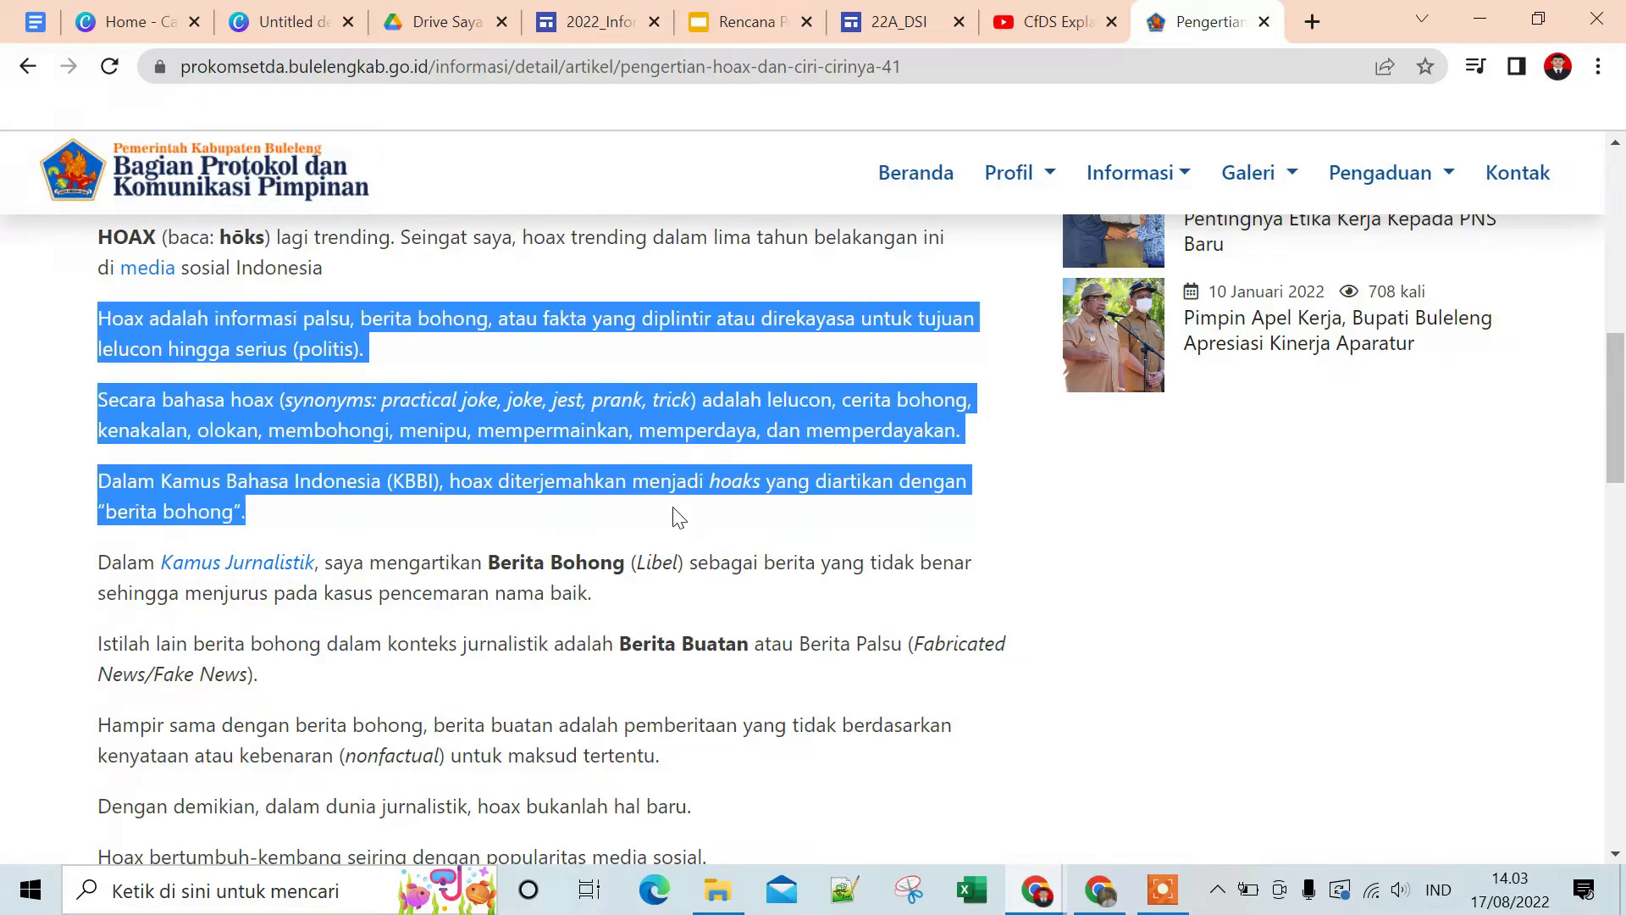
pyautogui.rightClick(669, 481)
pyautogui.click(710, 455)
# Return to the 22A_DSI site editor and paste the copied hoax definition paragraphs into the empty text box
pyautogui.click(923, 12)
pyautogui.rightClick(471, 370)
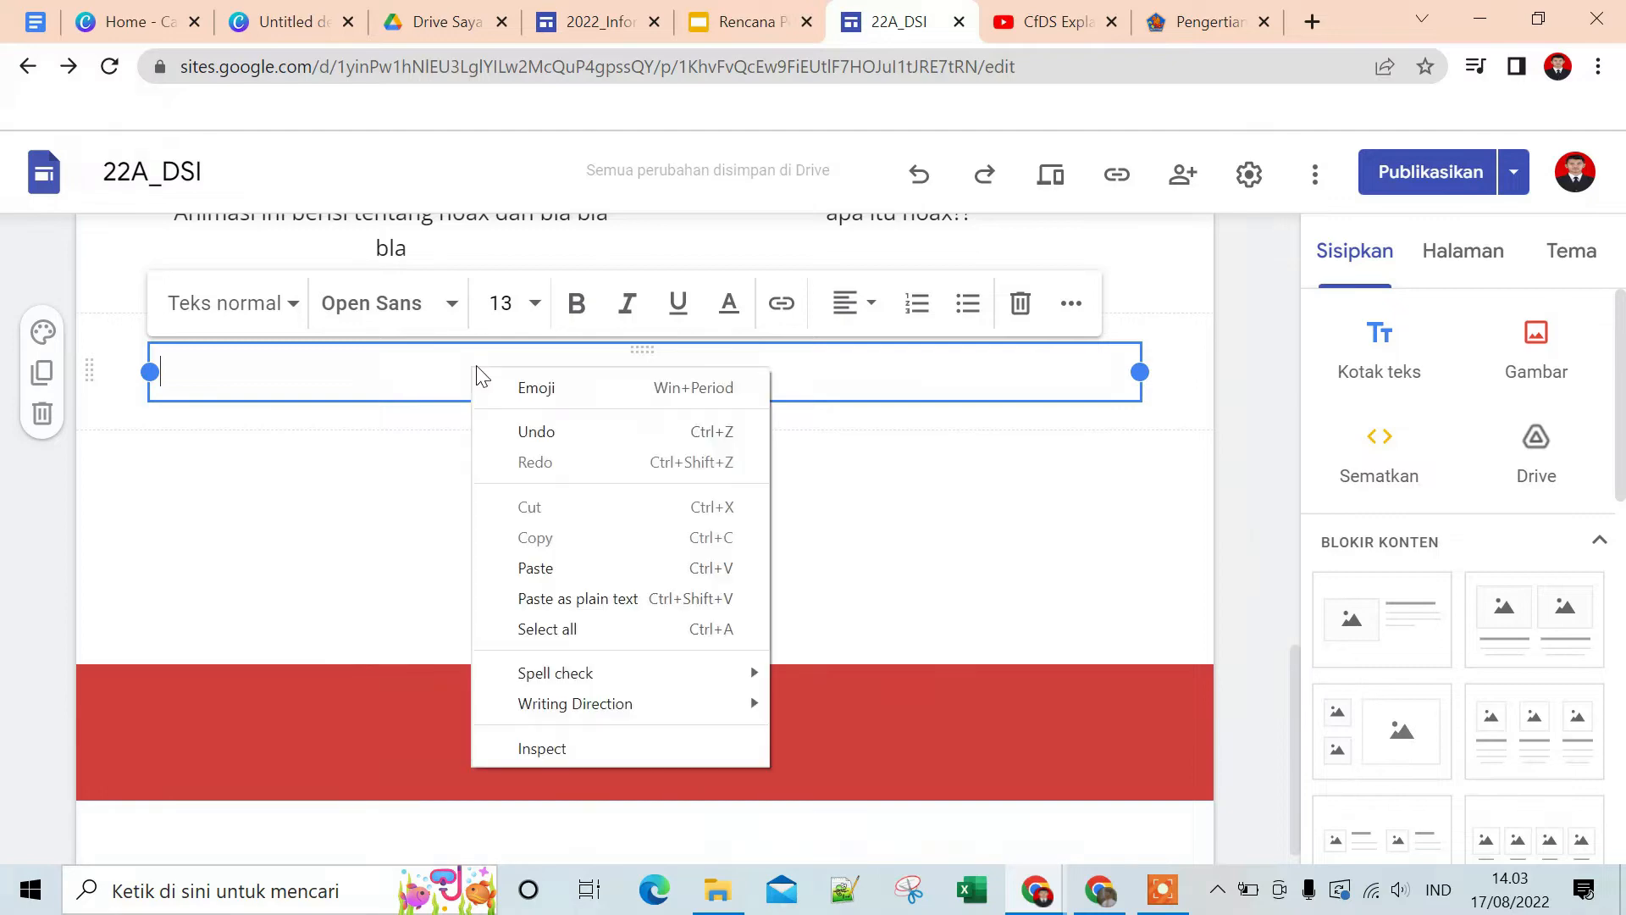
pyautogui.click(542, 568)
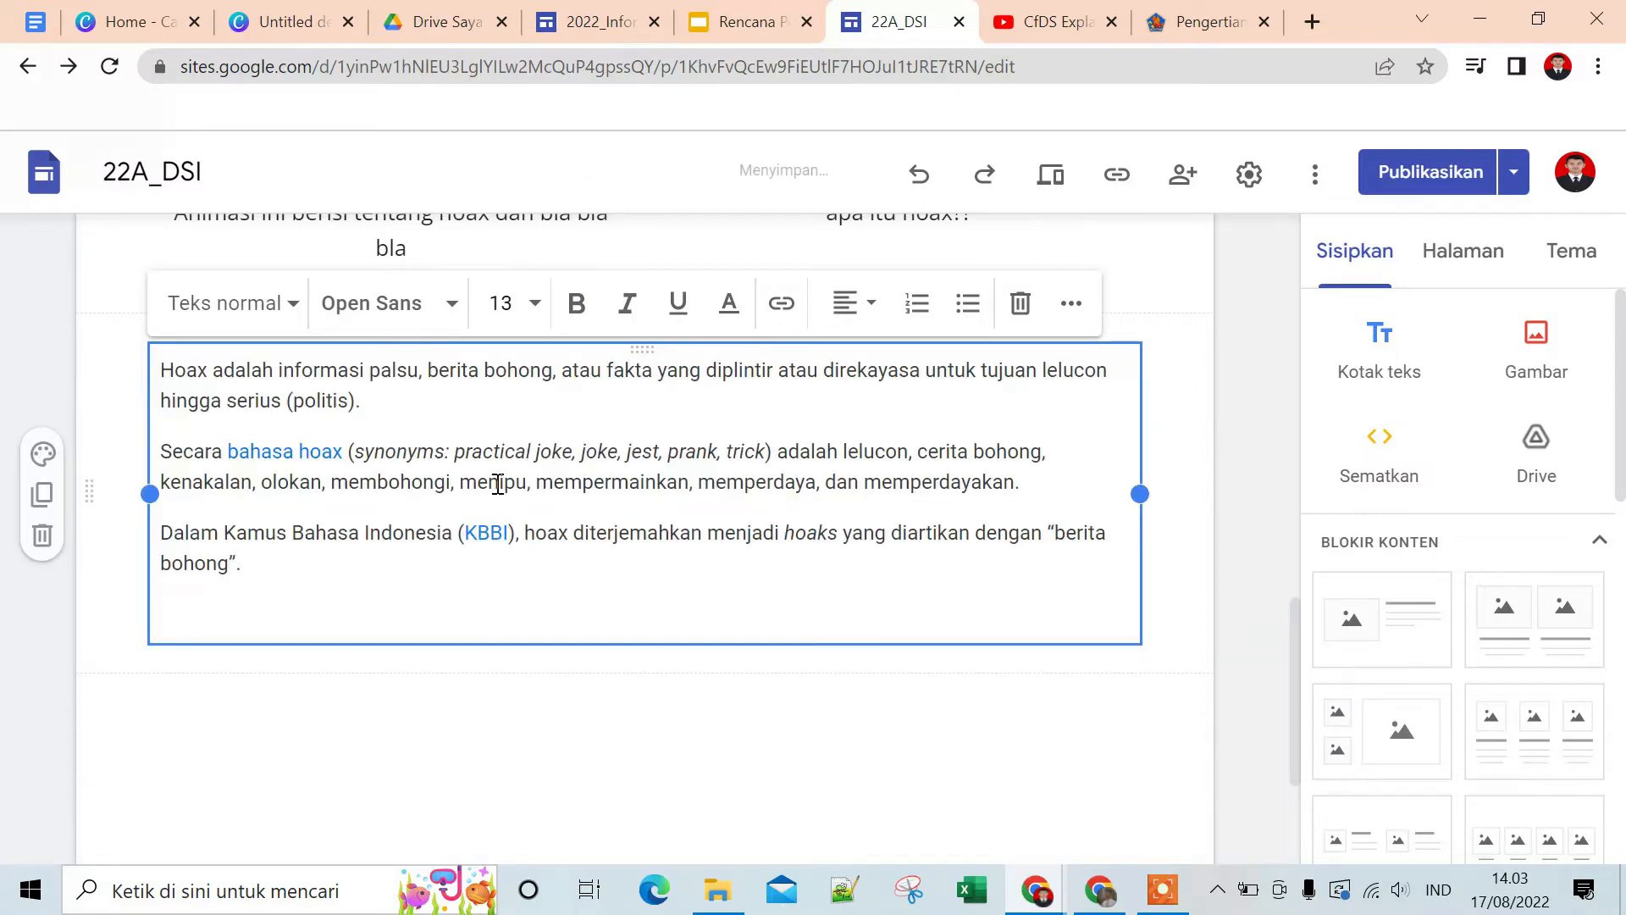
pyautogui.click(1222, 475)
# Review the finished 3. Hoax page and publish the site's changes
pyautogui.scroll(5, 1101, 465)
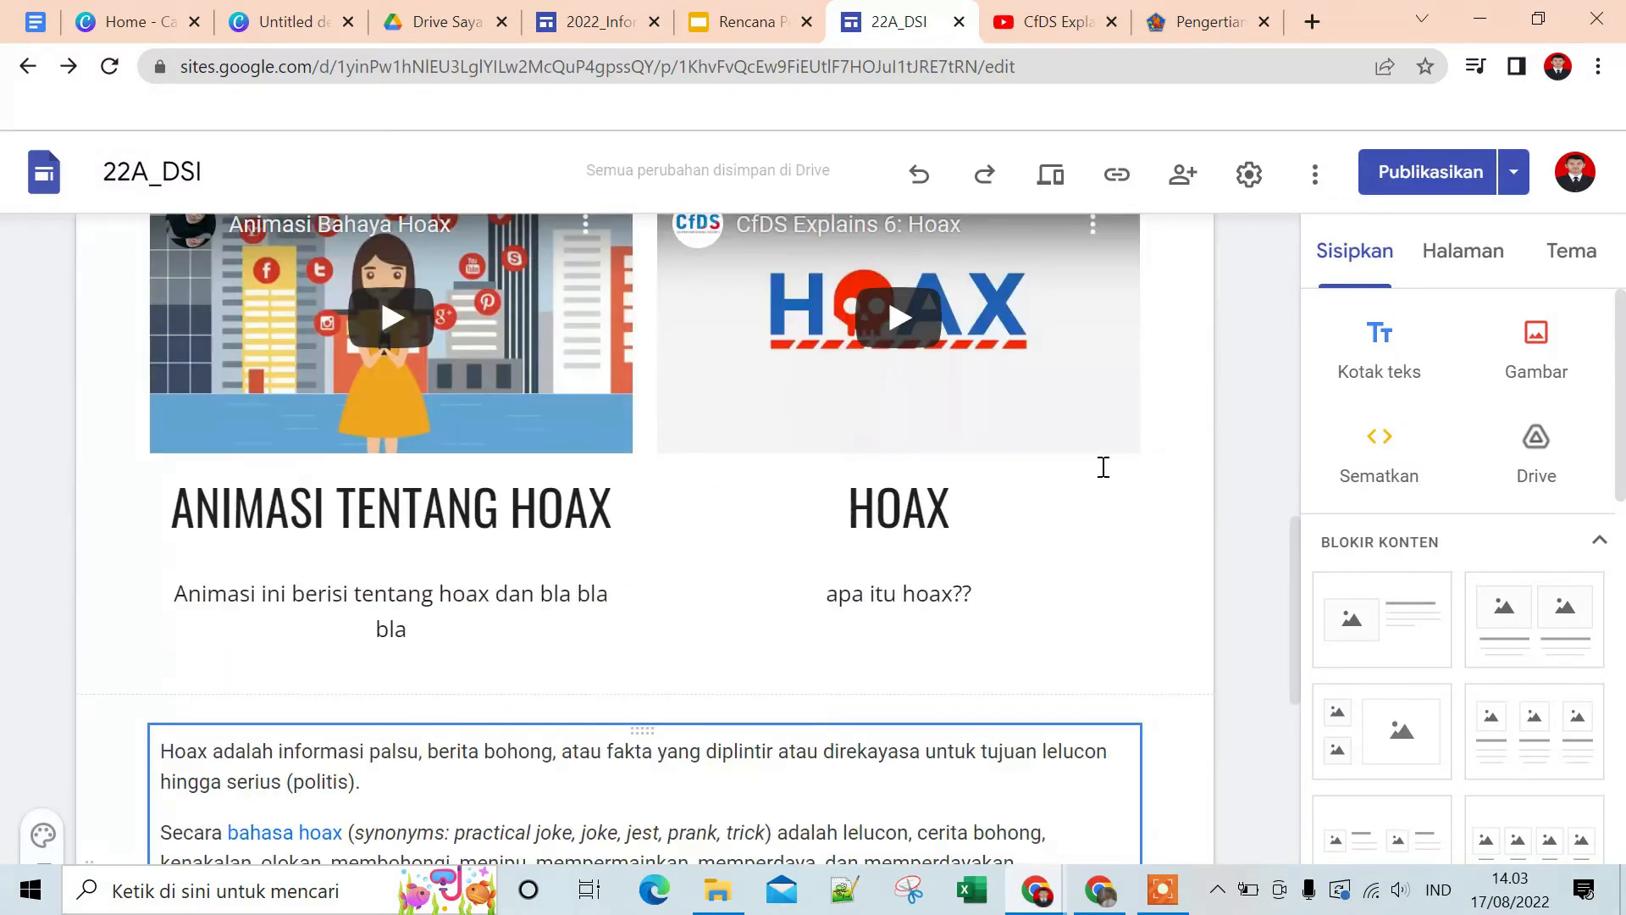
pyautogui.scroll(8, 1101, 465)
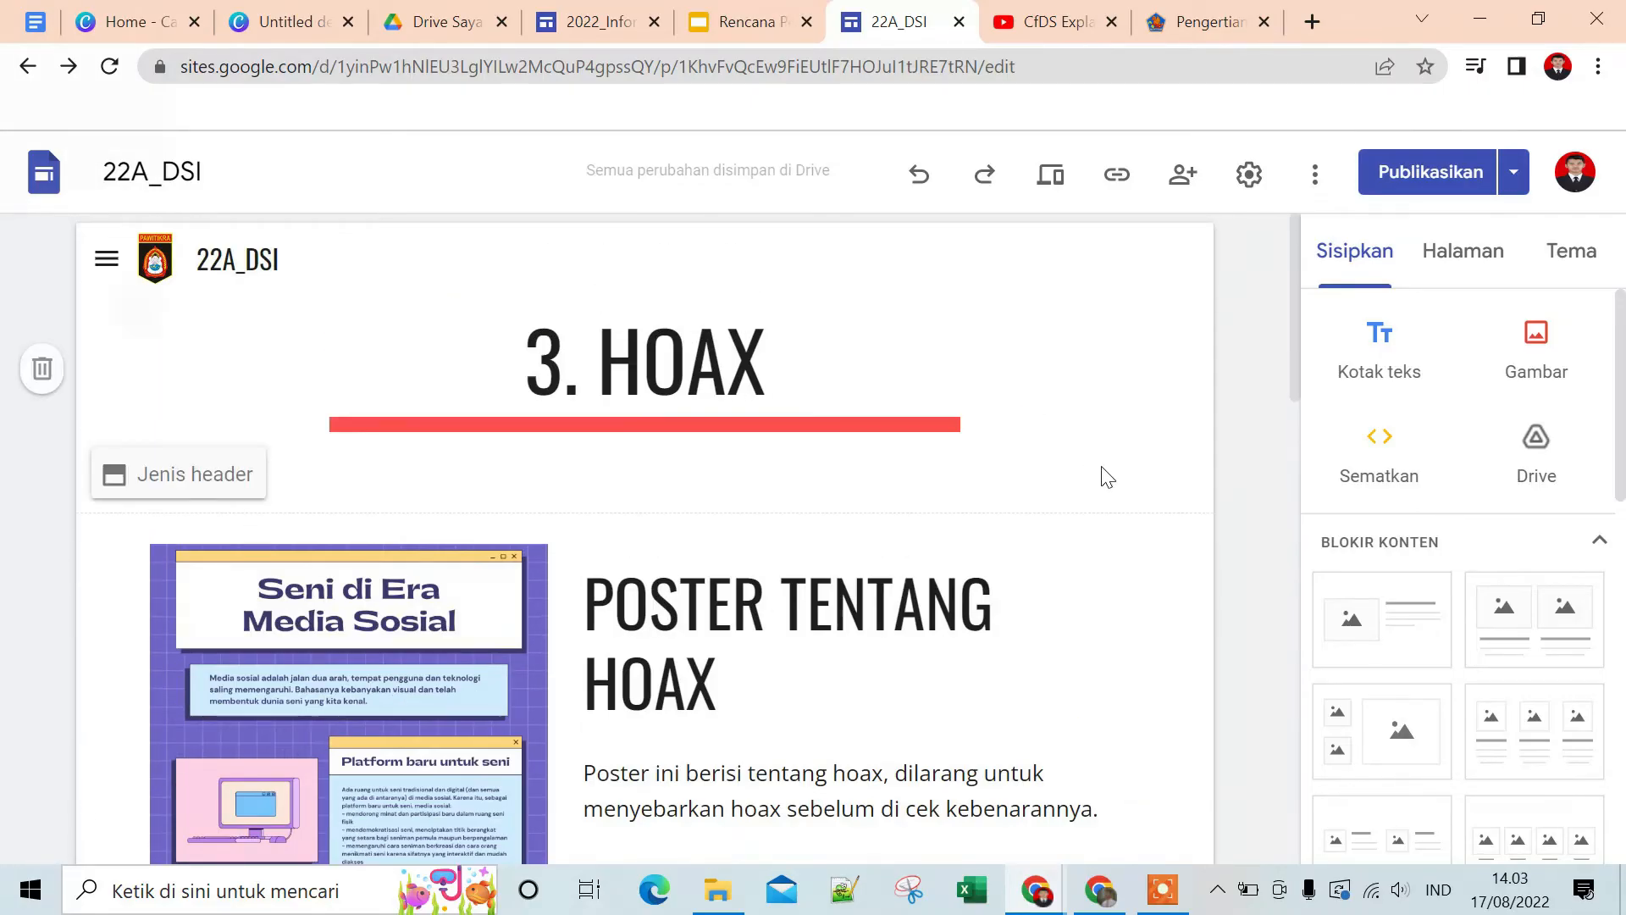
pyautogui.scroll(-15, 1108, 476)
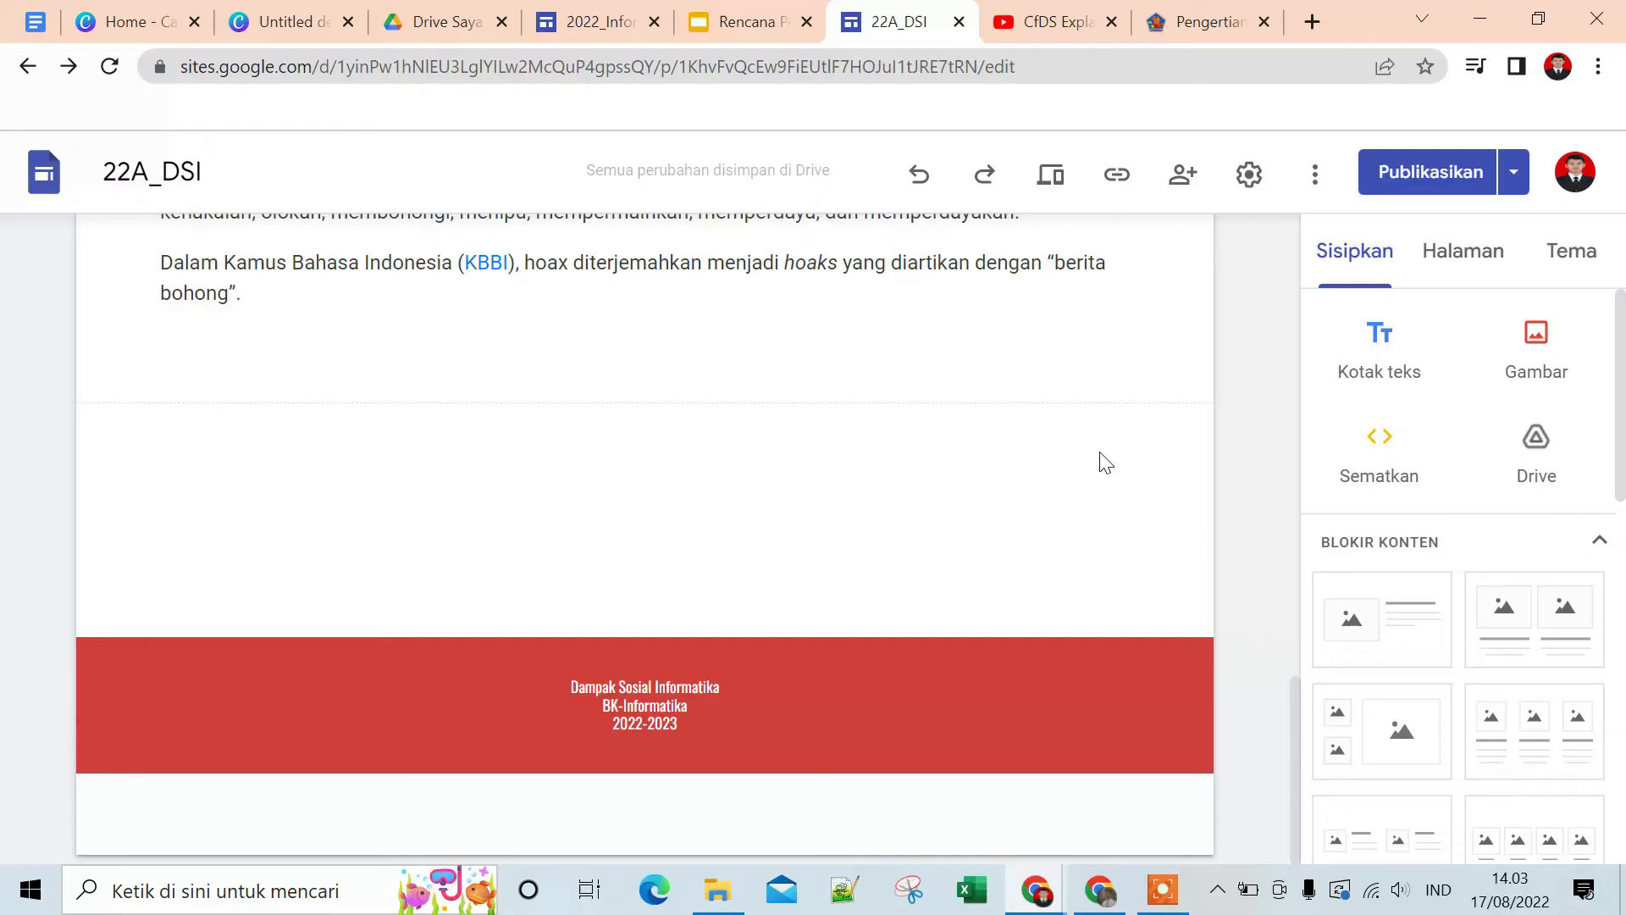
pyautogui.scroll(6, 1099, 458)
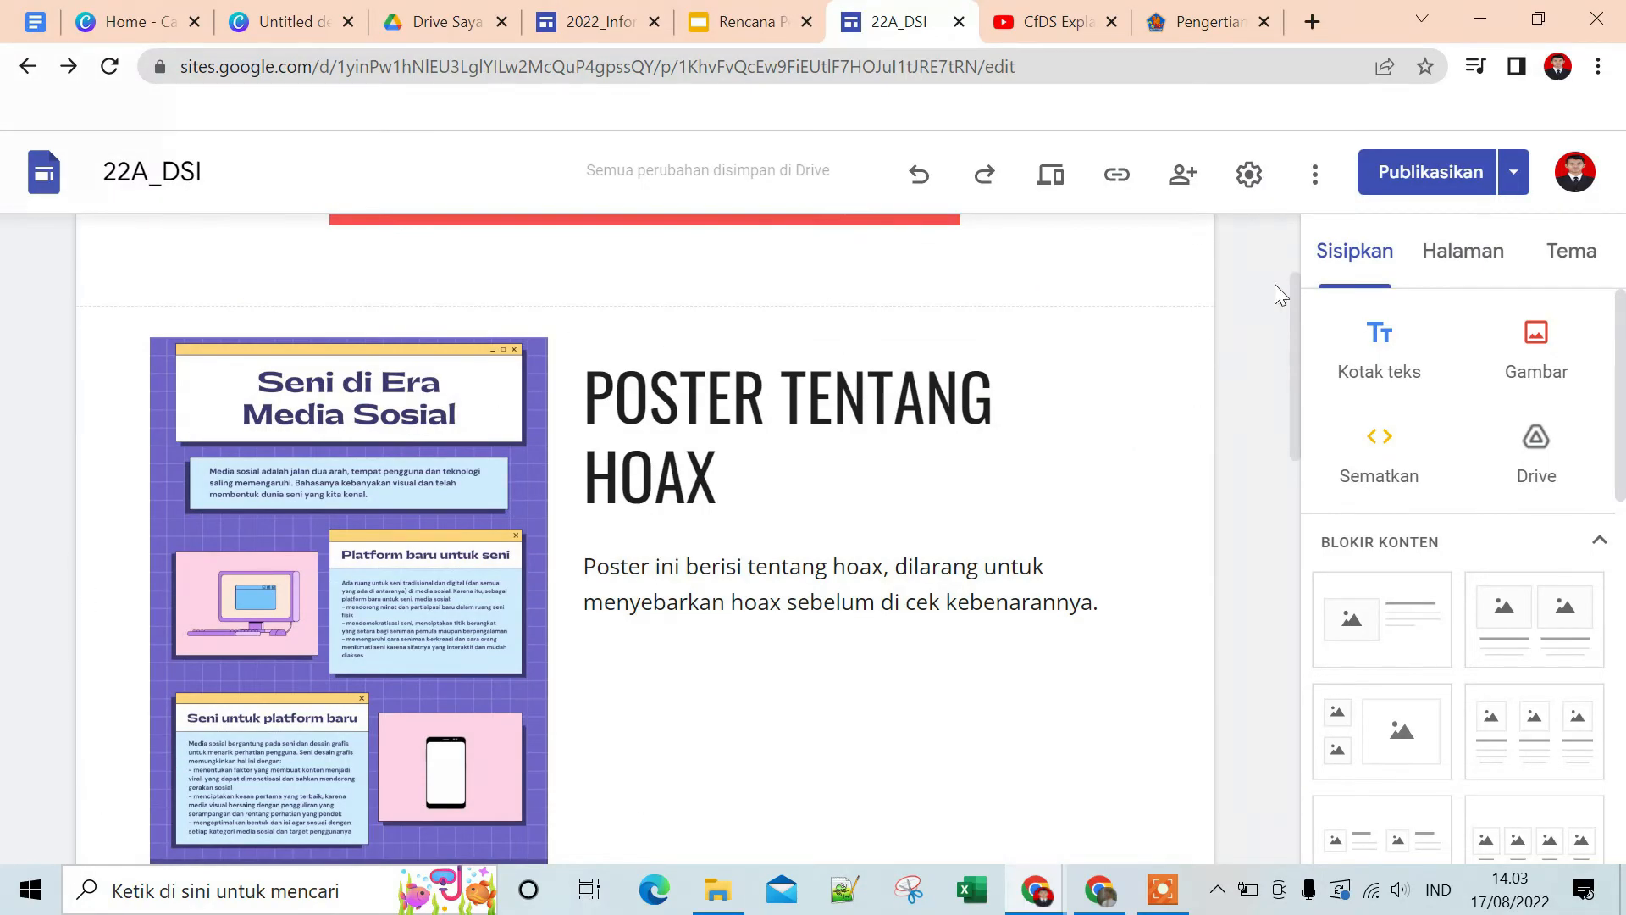
pyautogui.click(1409, 175)
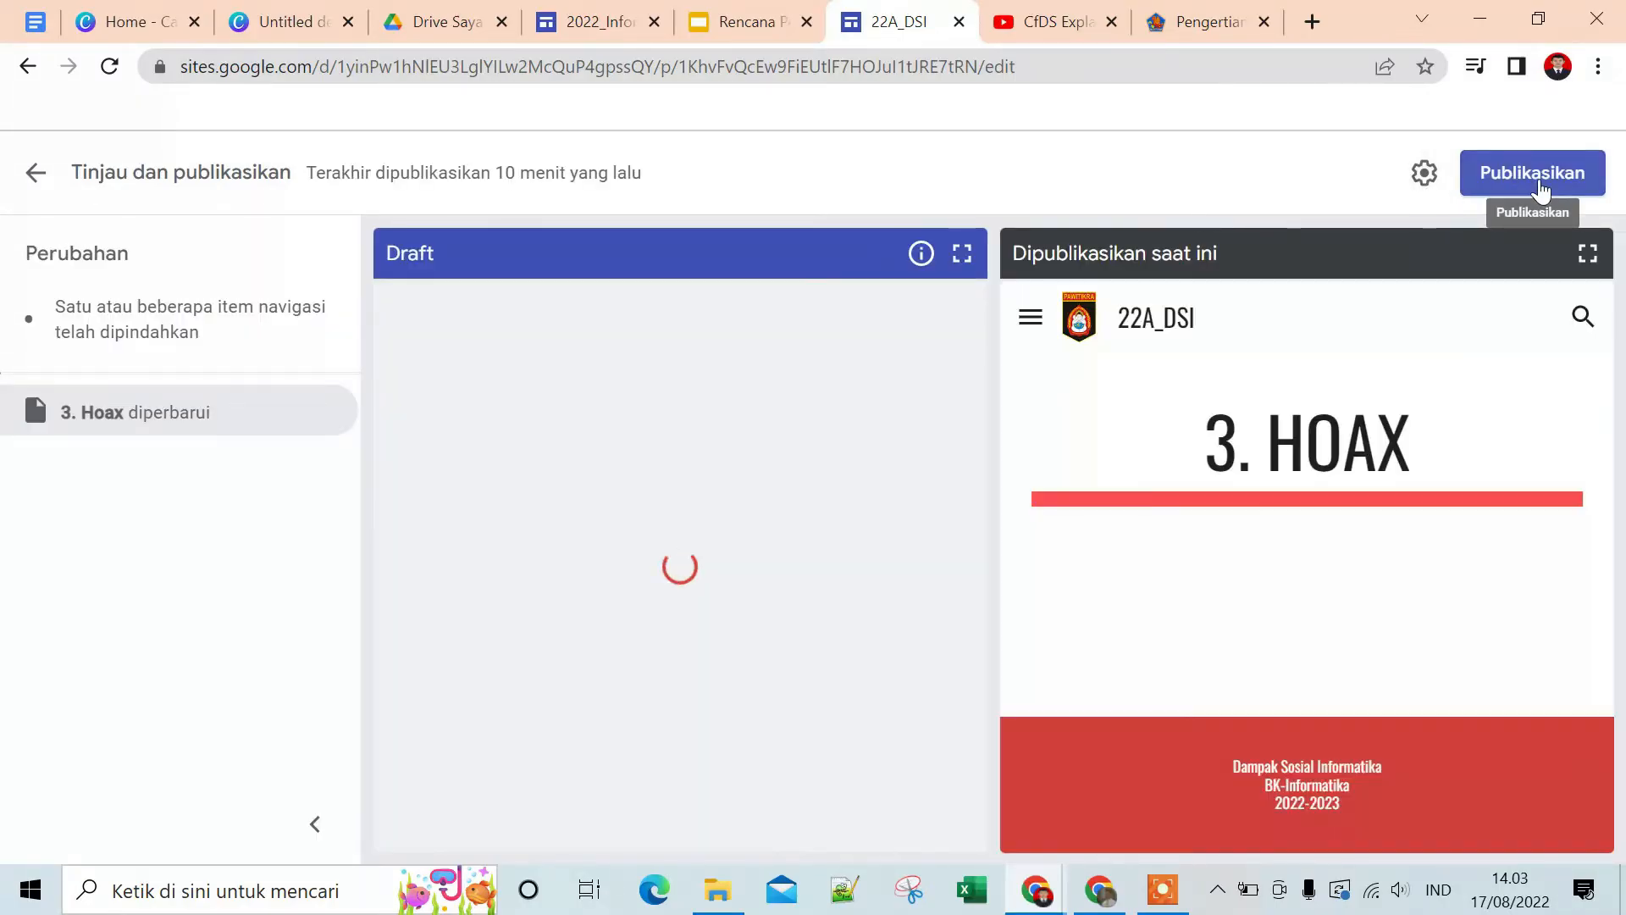
pyautogui.click(1539, 186)
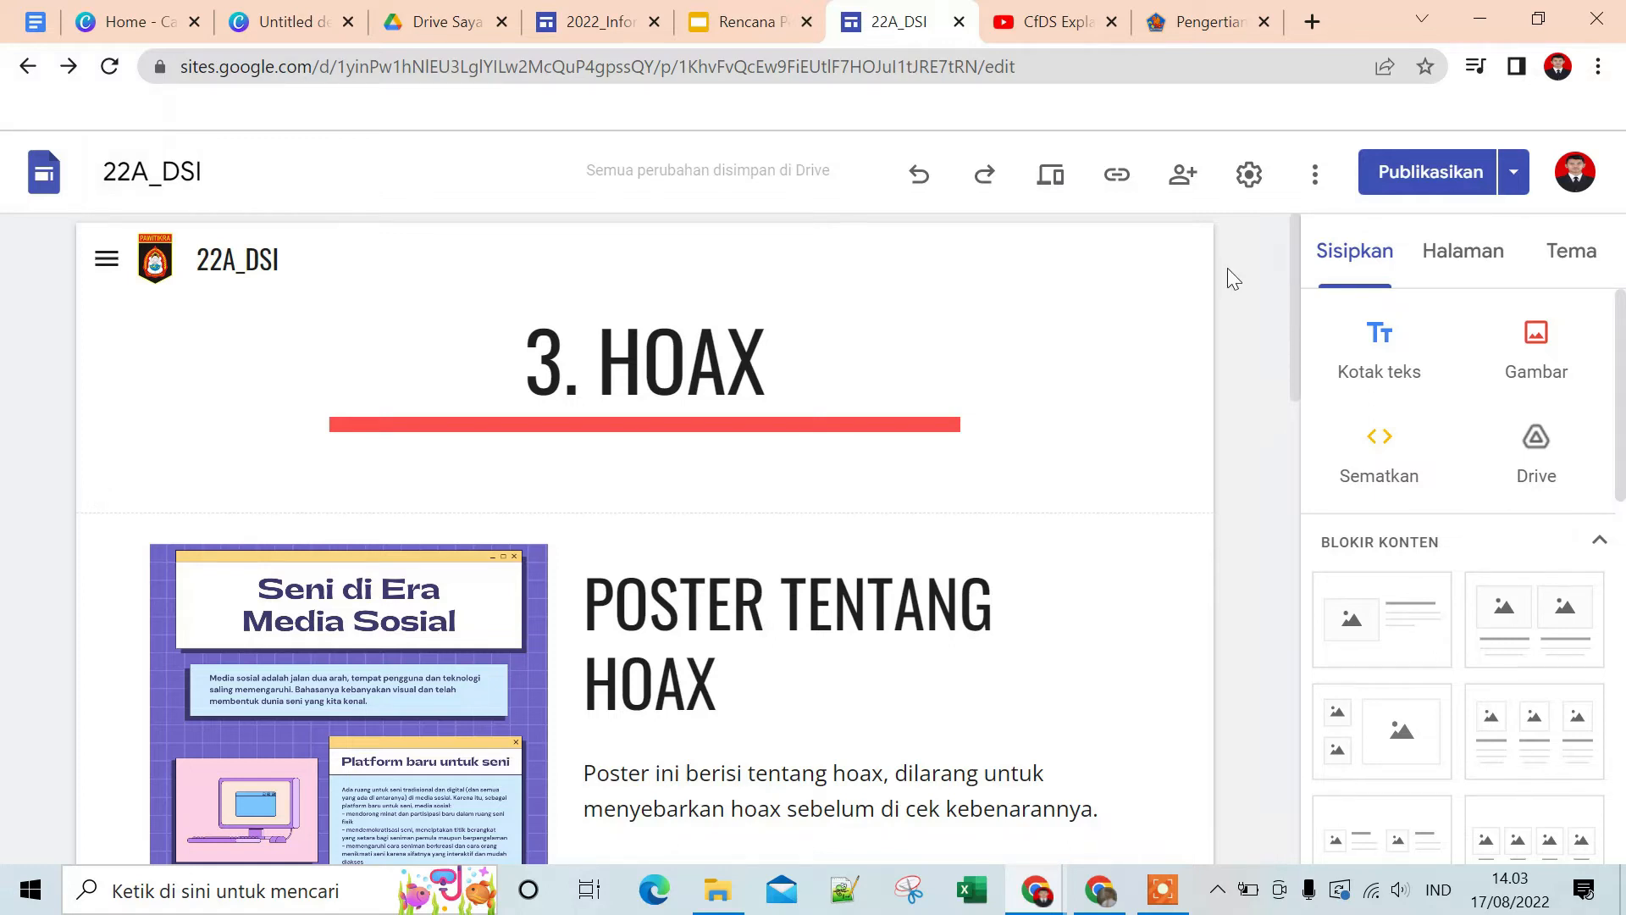
# Check the published link of the 3. Hoax page, and review the poster grading criteria, including Barcode, on Halaman Muka
pyautogui.click(1128, 181)
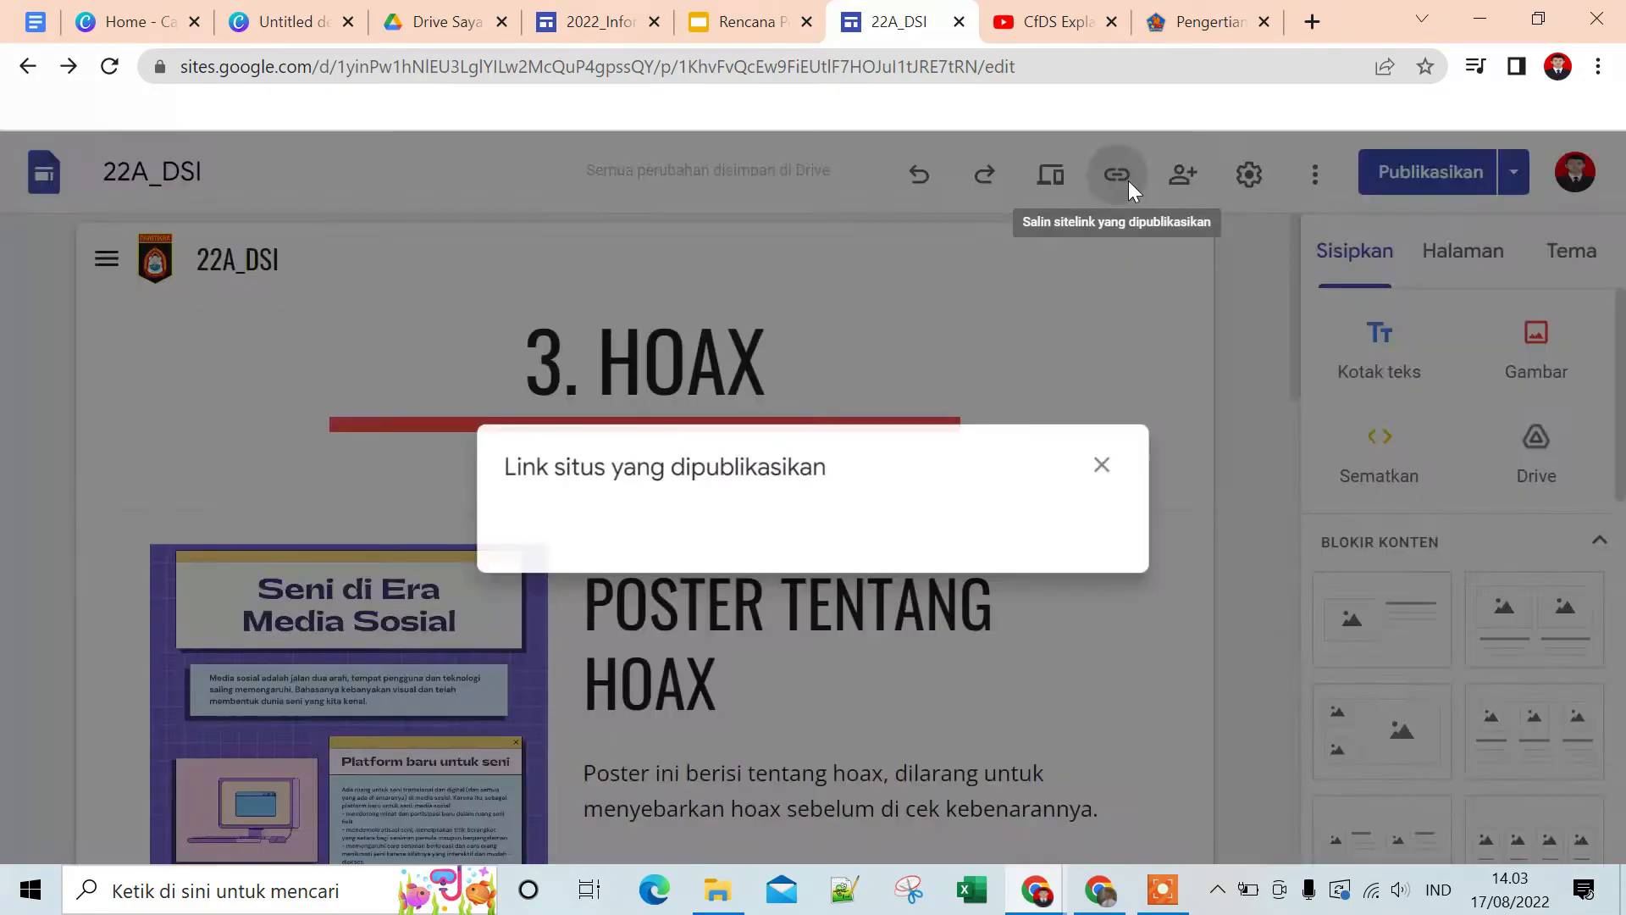
pyautogui.click(1151, 525)
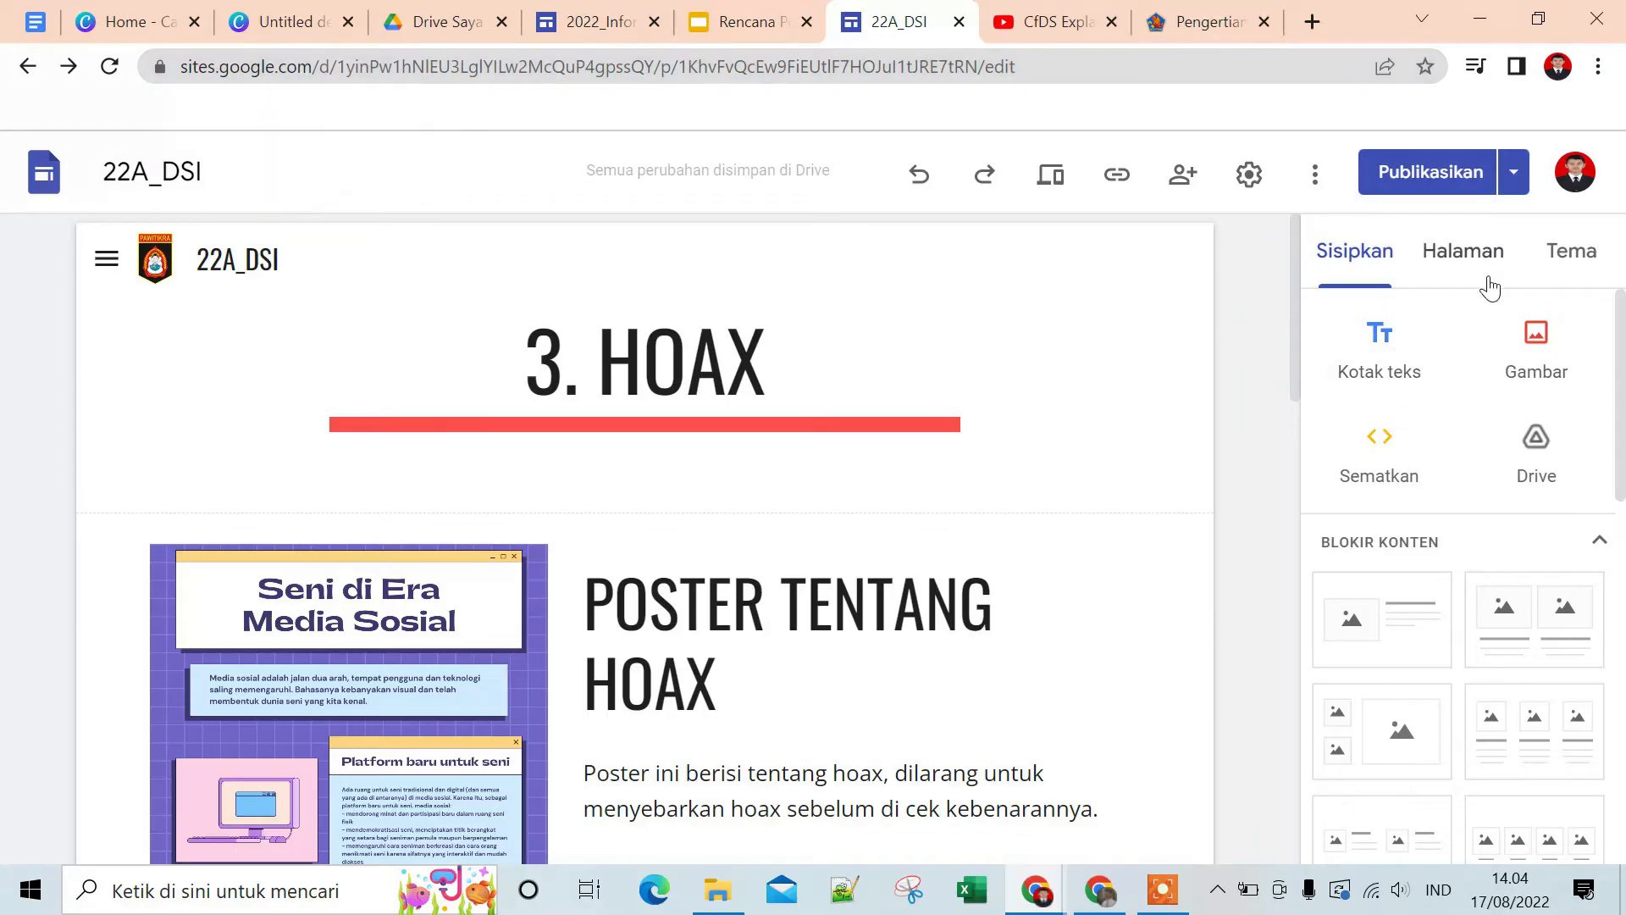
pyautogui.click(1463, 254)
pyautogui.click(1391, 385)
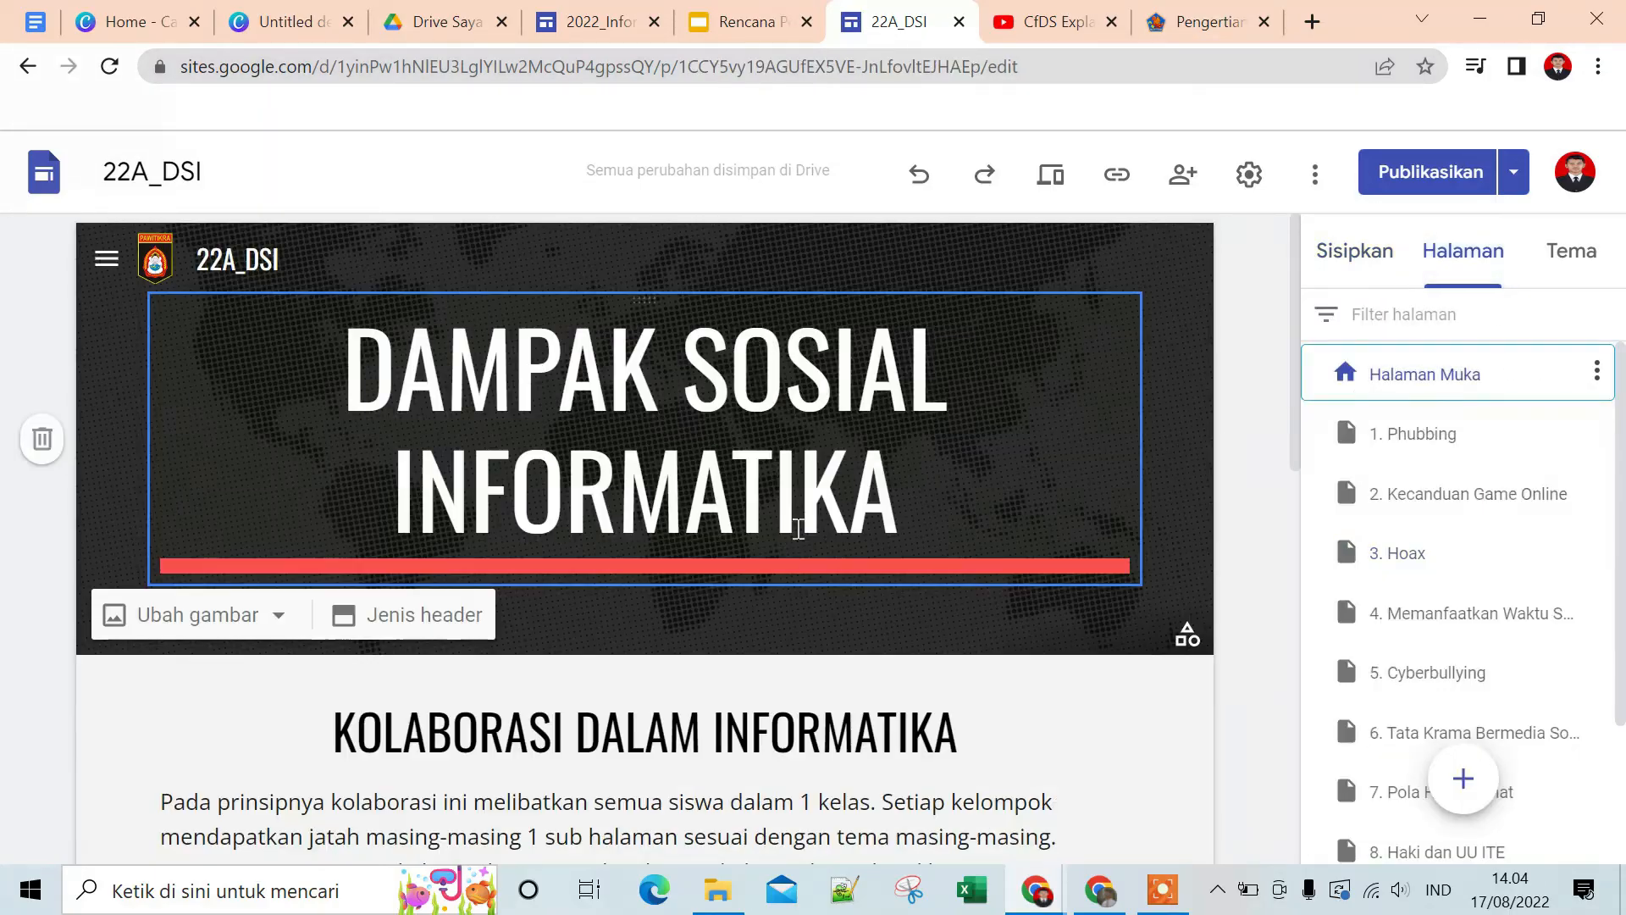
pyautogui.scroll(-5, 787, 533)
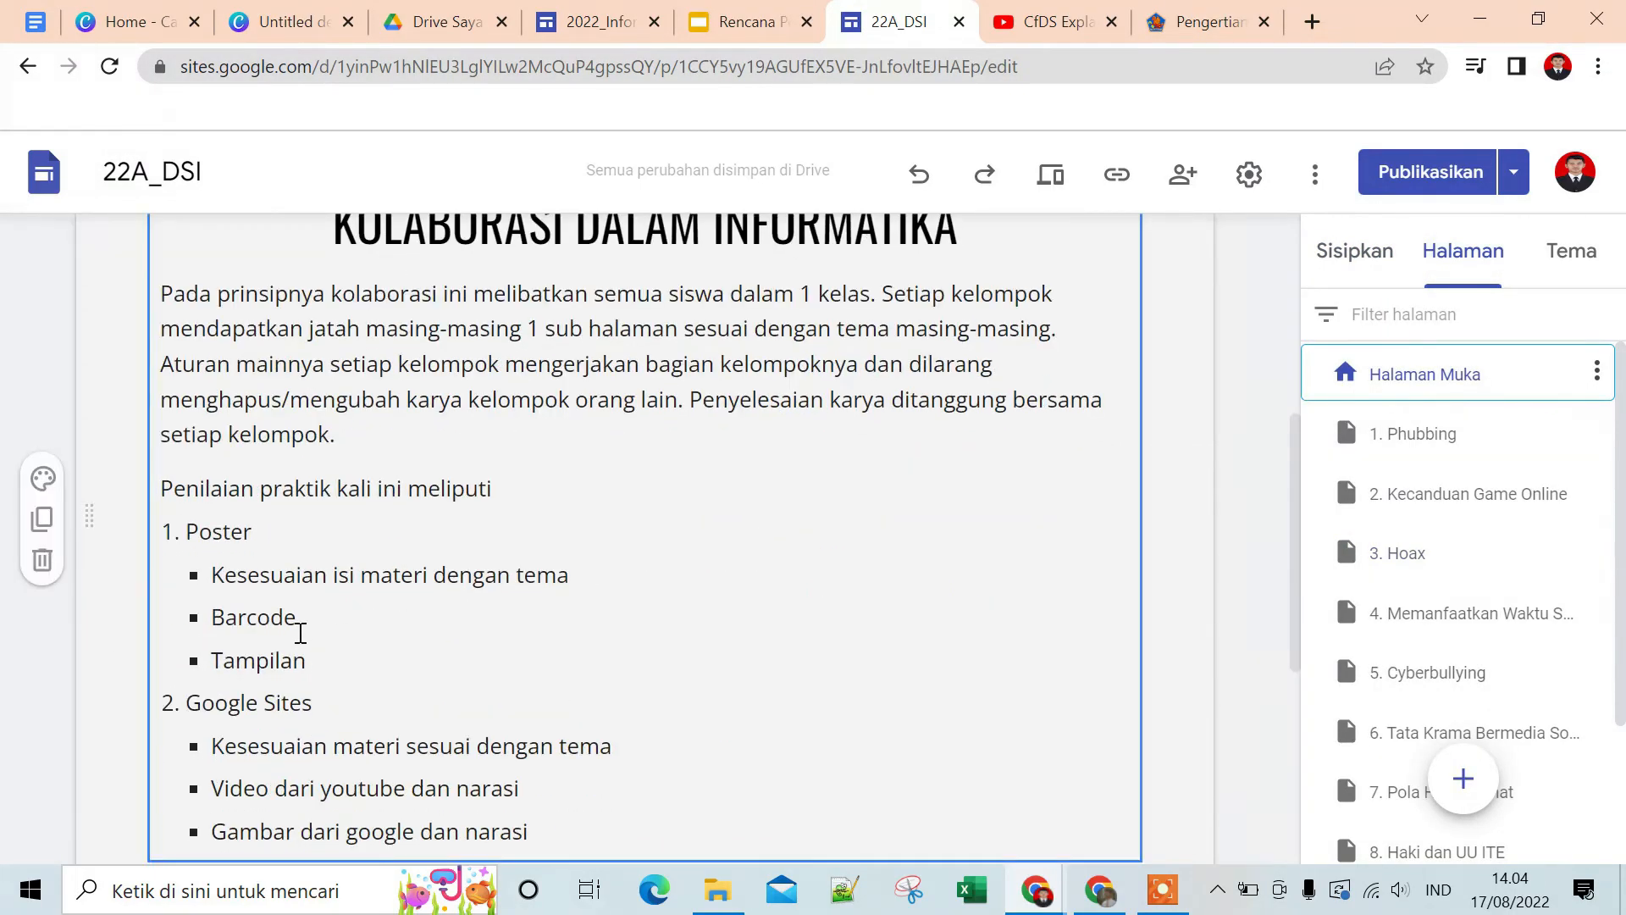
pyautogui.moveTo(295, 625); pyautogui.dragTo(214, 627)
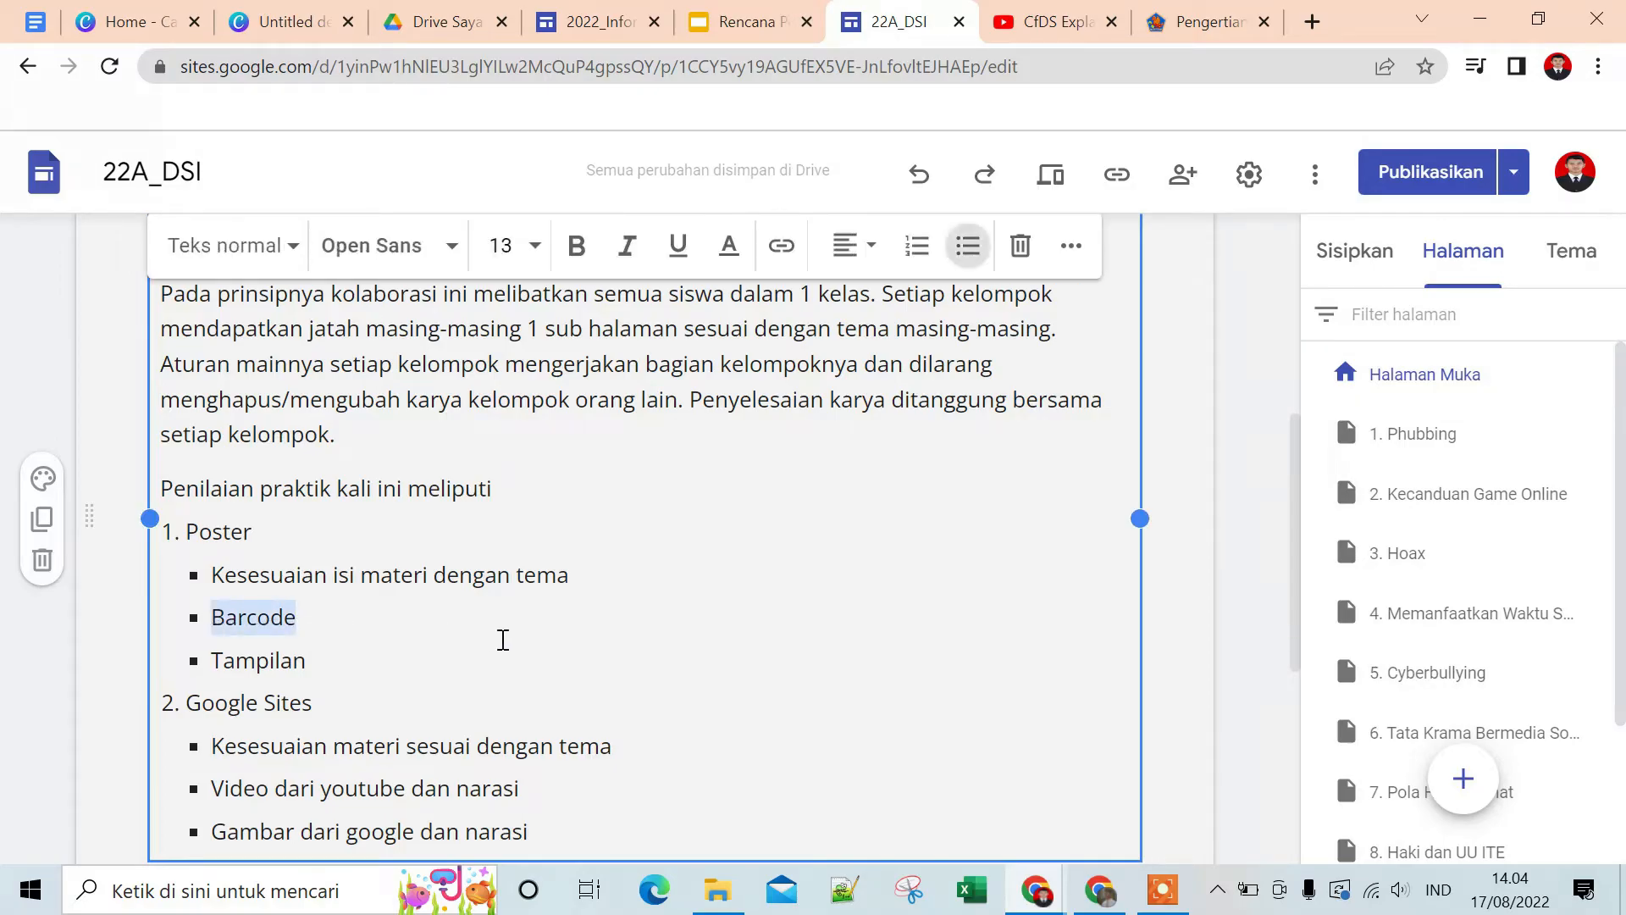
pyautogui.scroll(-1, 798, 627)
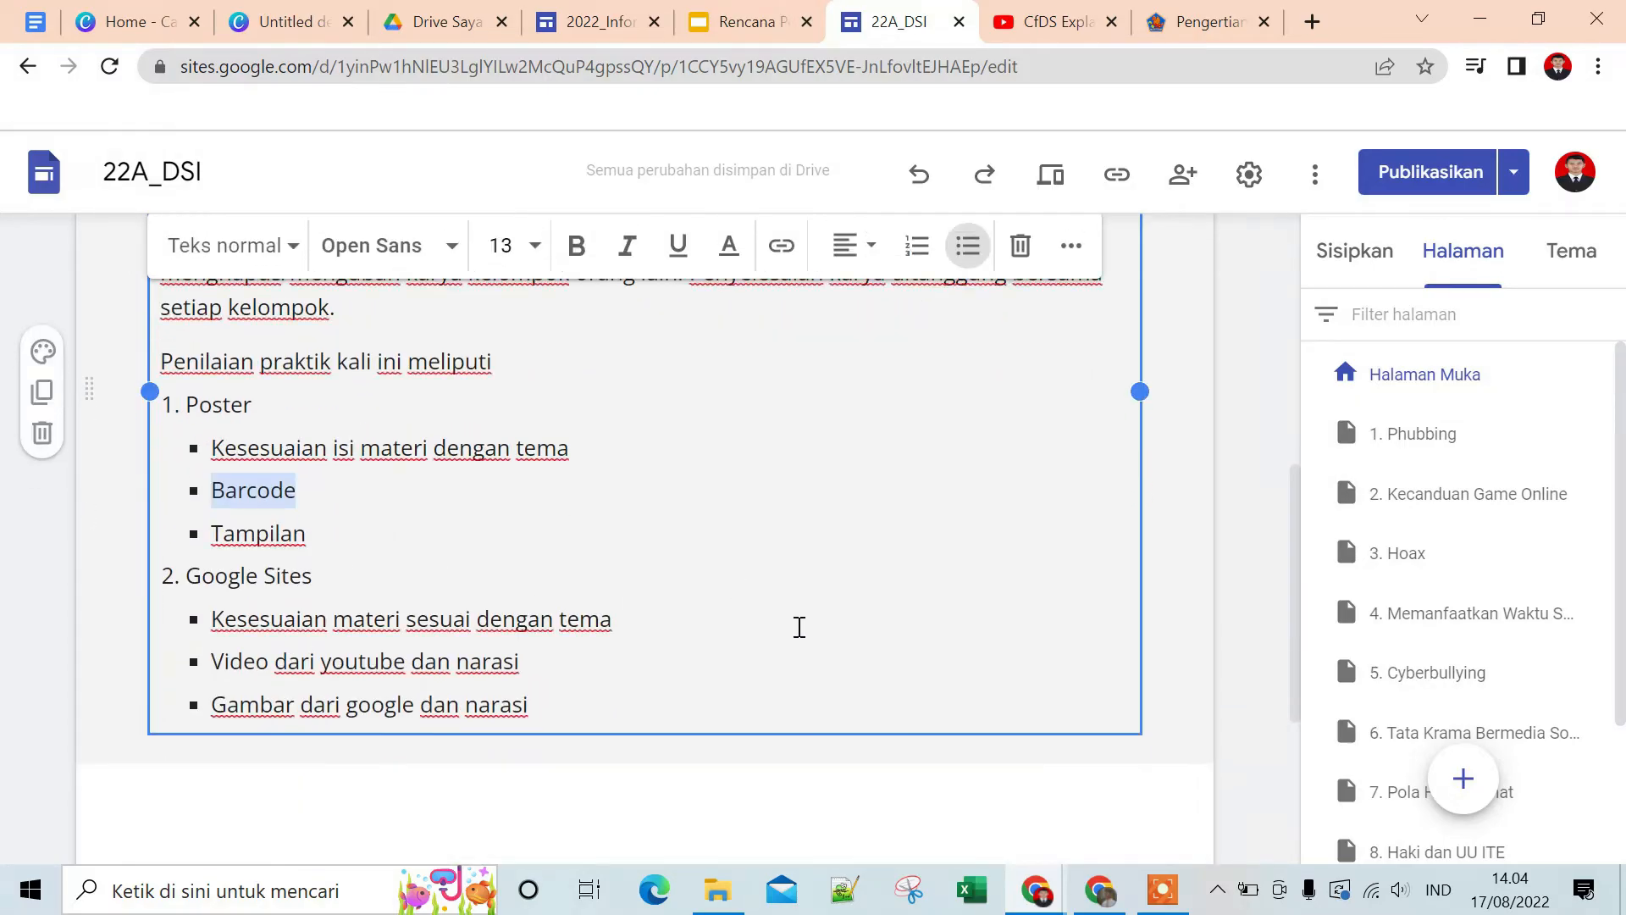
pyautogui.scroll(6, 1223, 457)
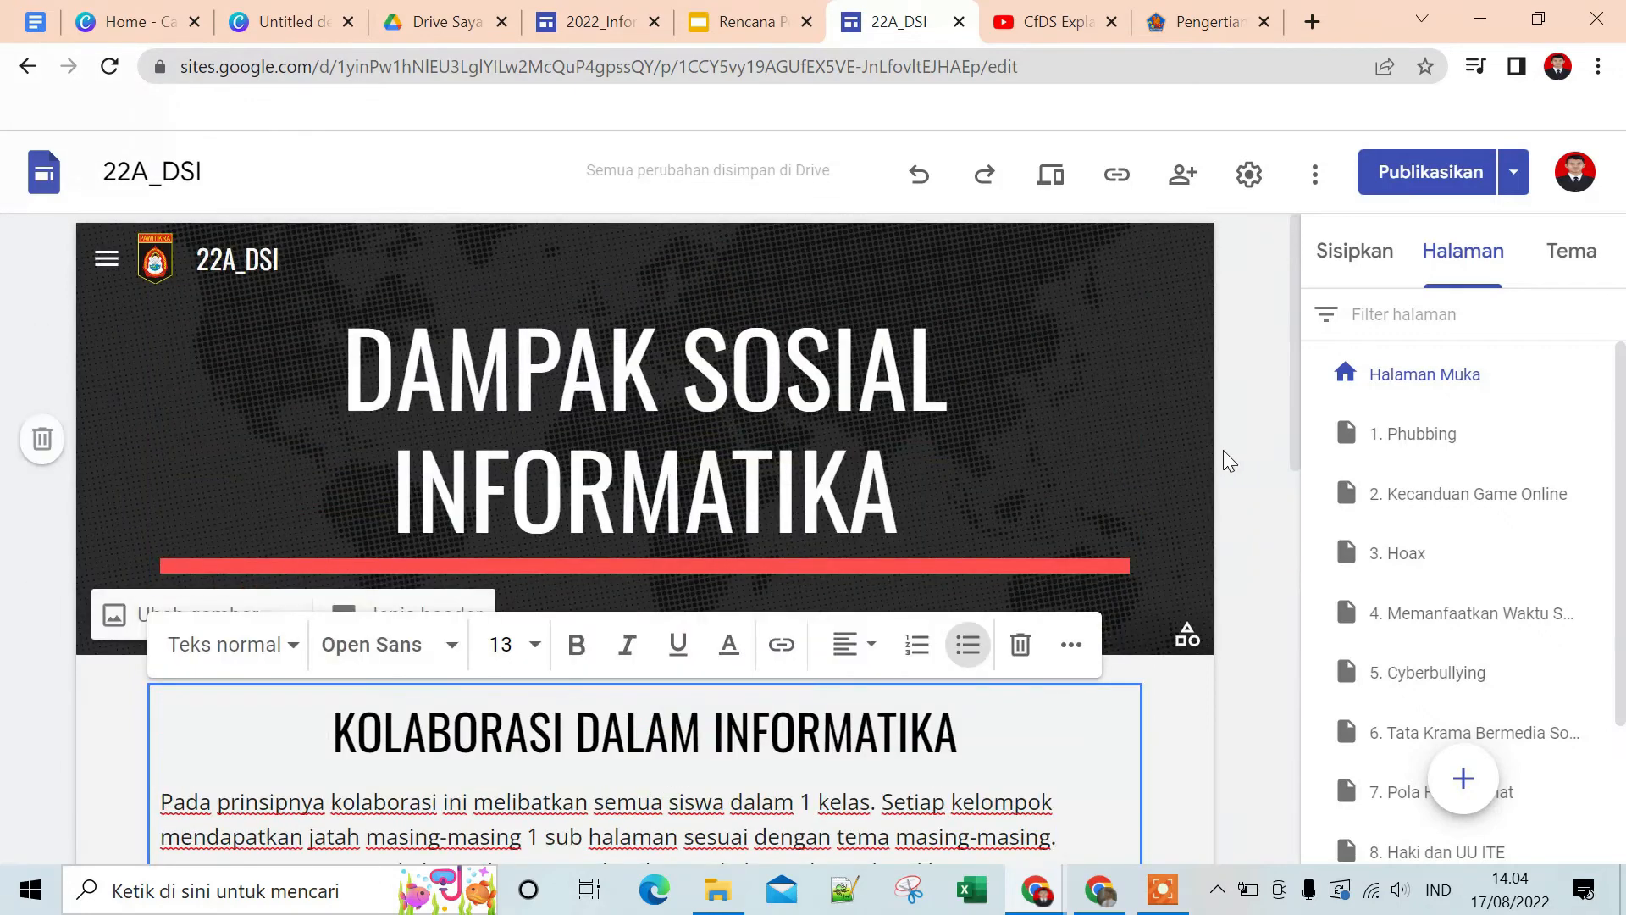
# Search Google for "barcode qr" in a new browser tab and open the QR Code Generator site from the results
pyautogui.click(1313, 22)
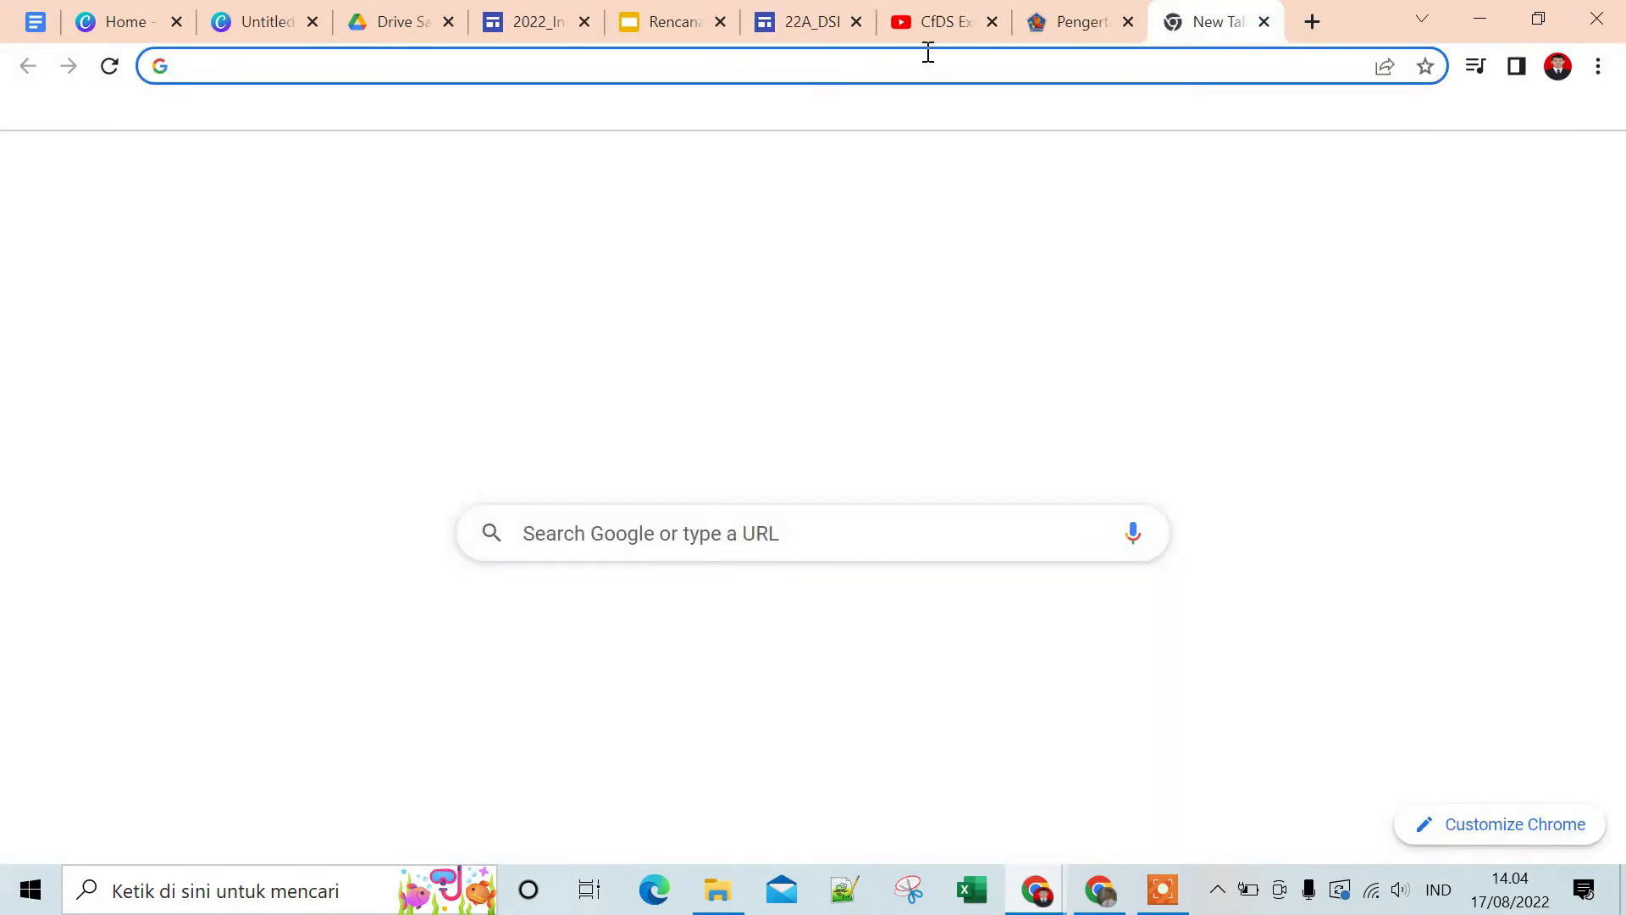
pyautogui.write('barc')
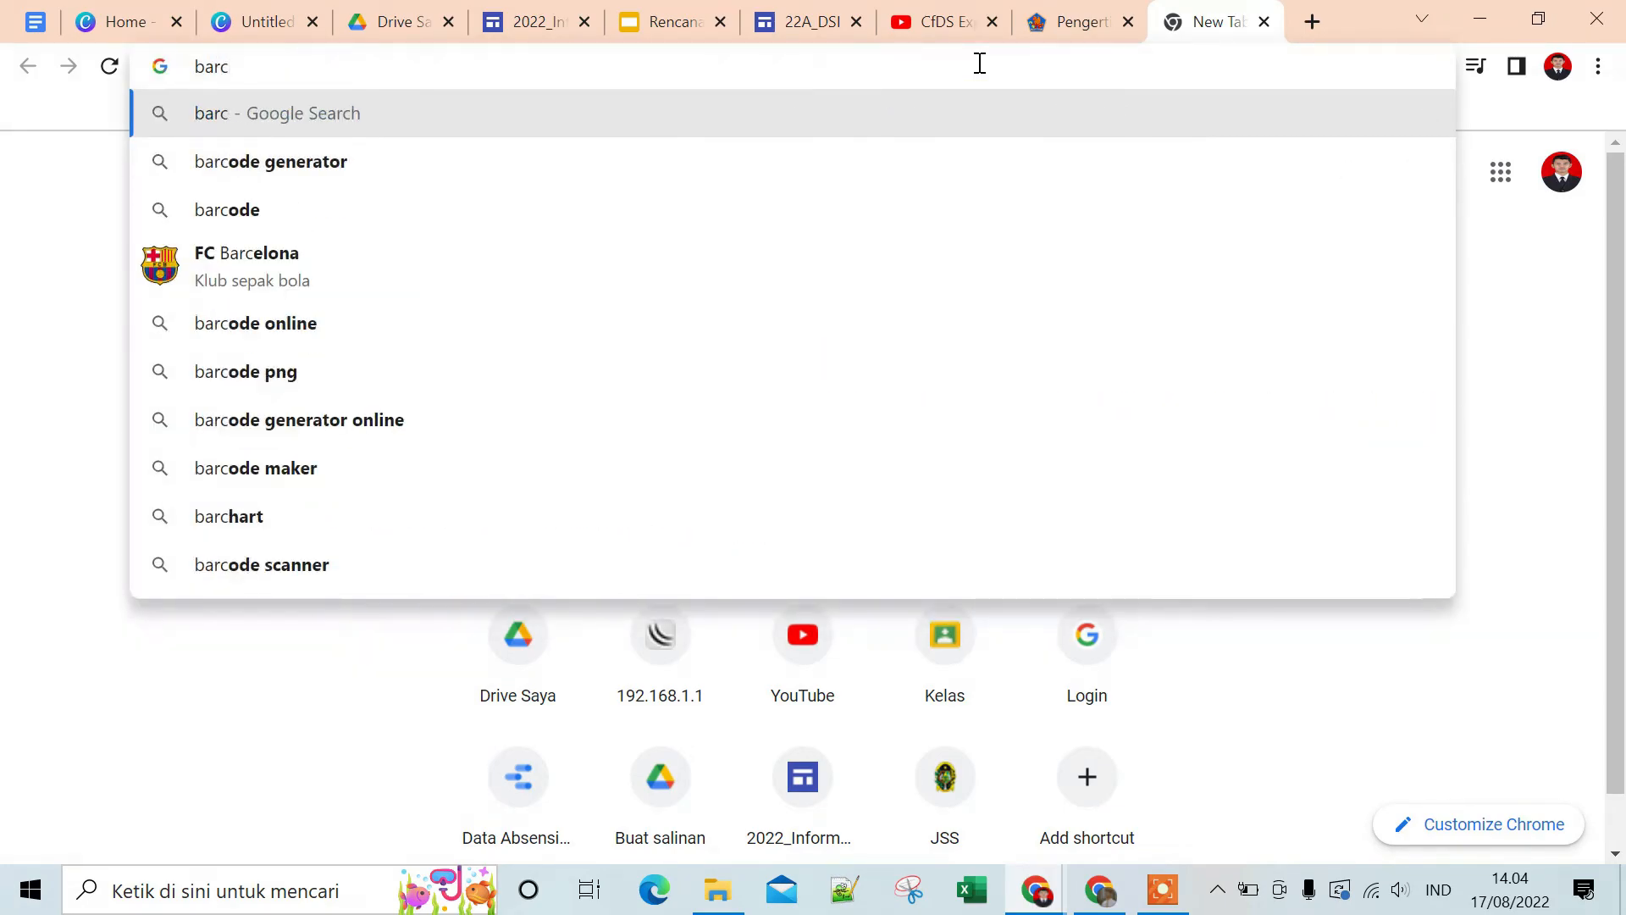
pyautogui.press('Down')
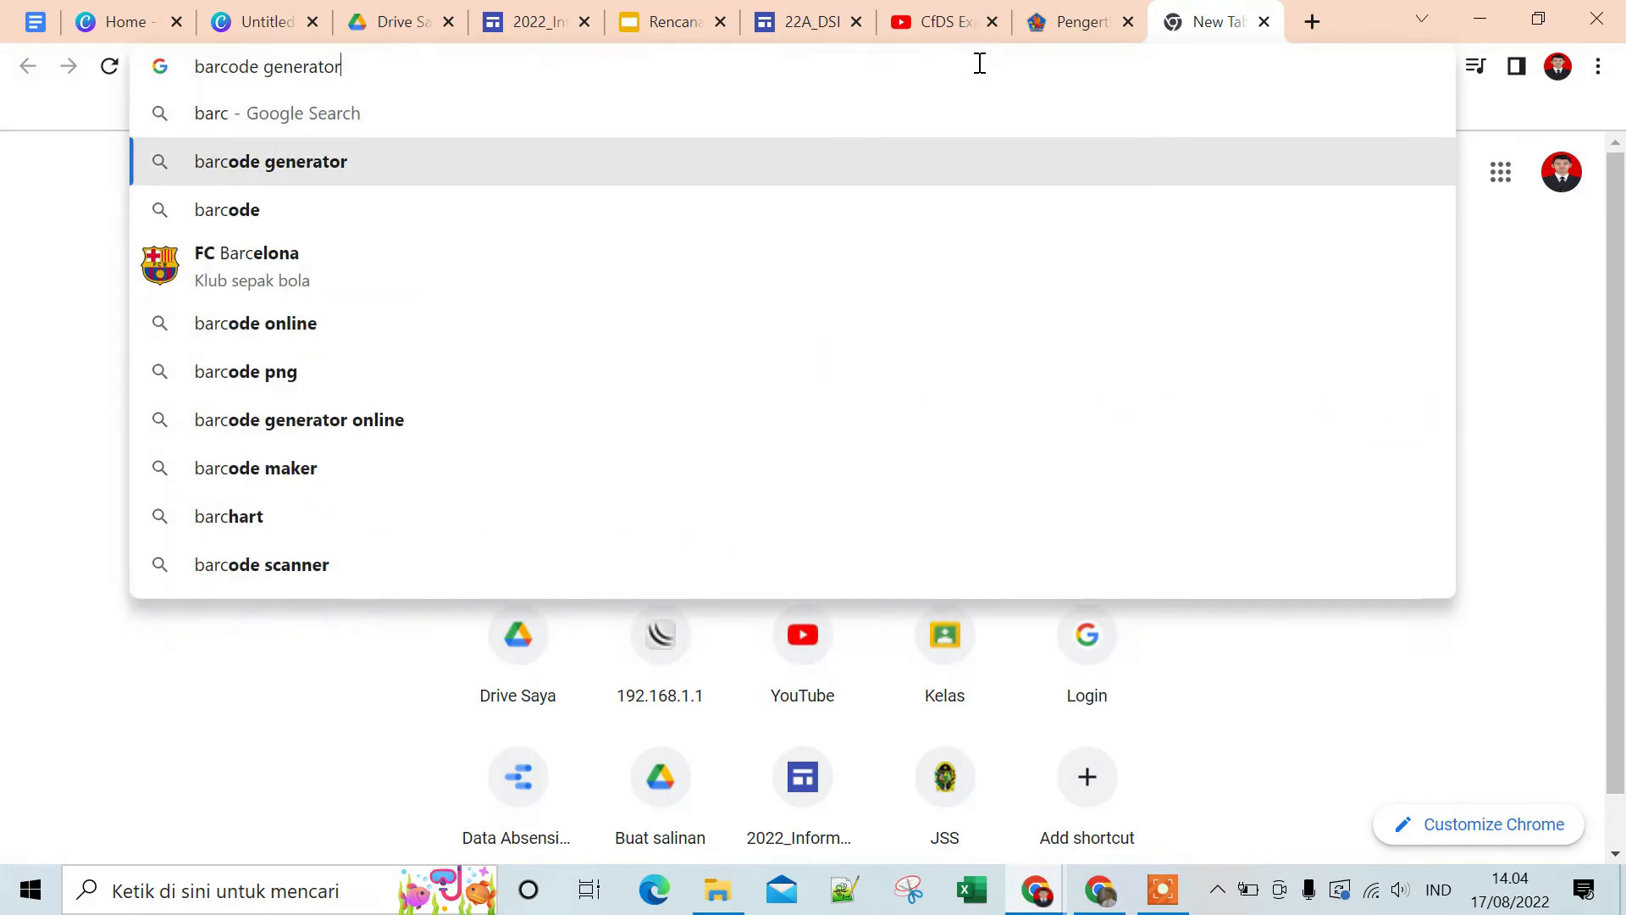
pyautogui.press('BackSpace')
pyautogui.press('BackSpace')
pyautogui.press('BackSpace')
pyautogui.press('BackSpace')
pyautogui.press('BackSpace')
pyautogui.press('BackSpace')
pyautogui.press('BackSpace')
pyautogui.press('BackSpace')
pyautogui.press('BackSpace')
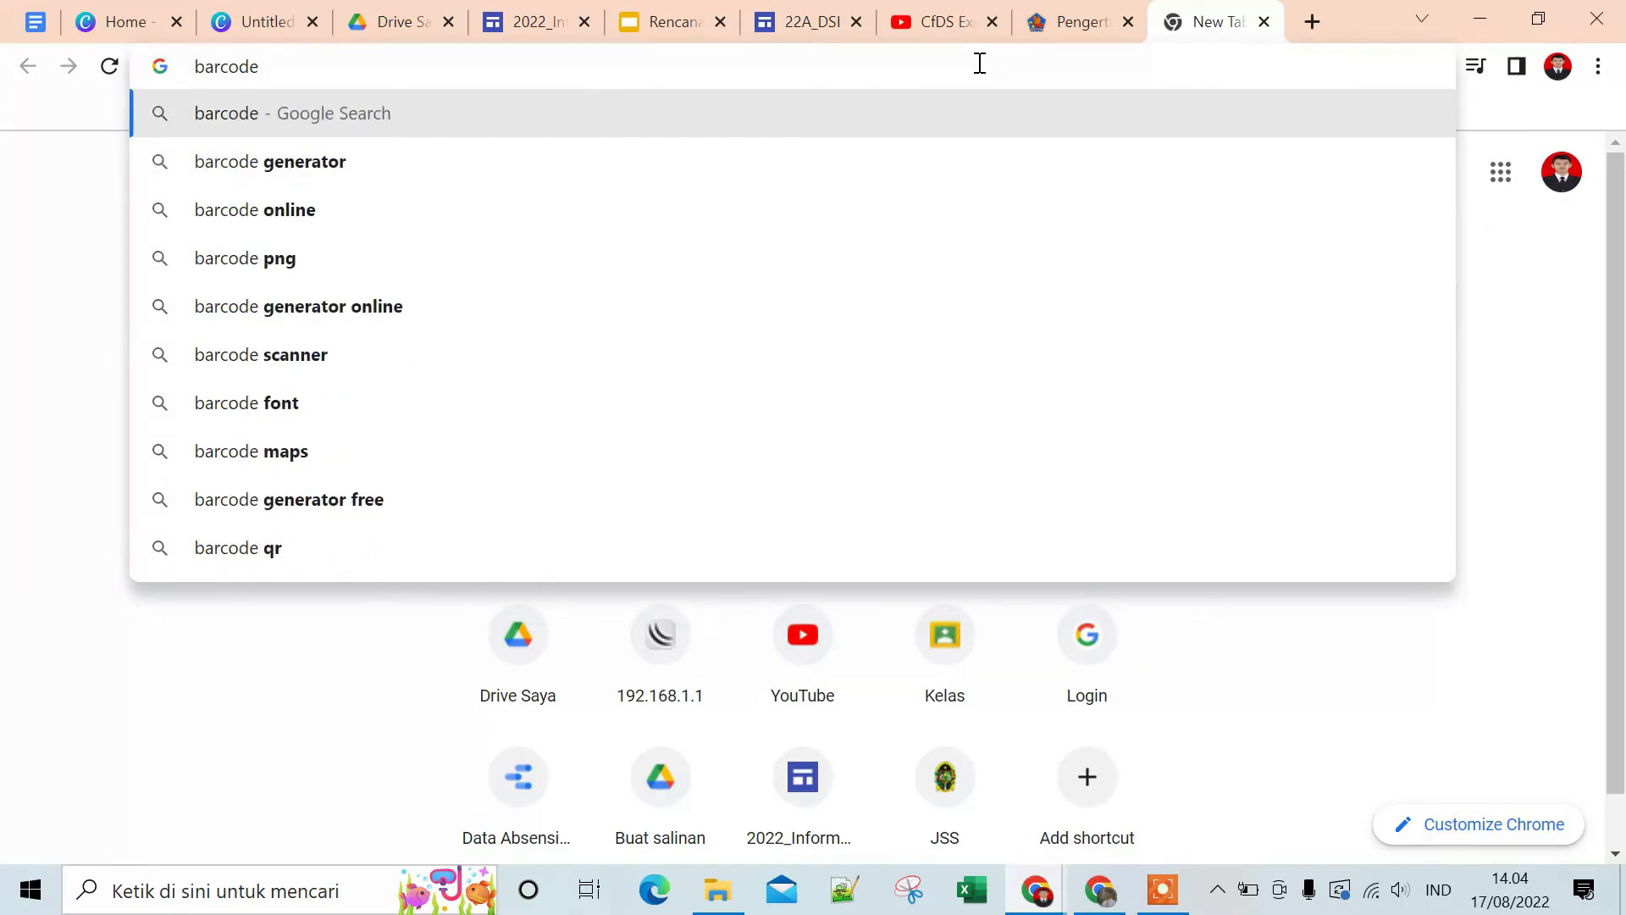
pyautogui.write('qr')
pyautogui.press('Return')
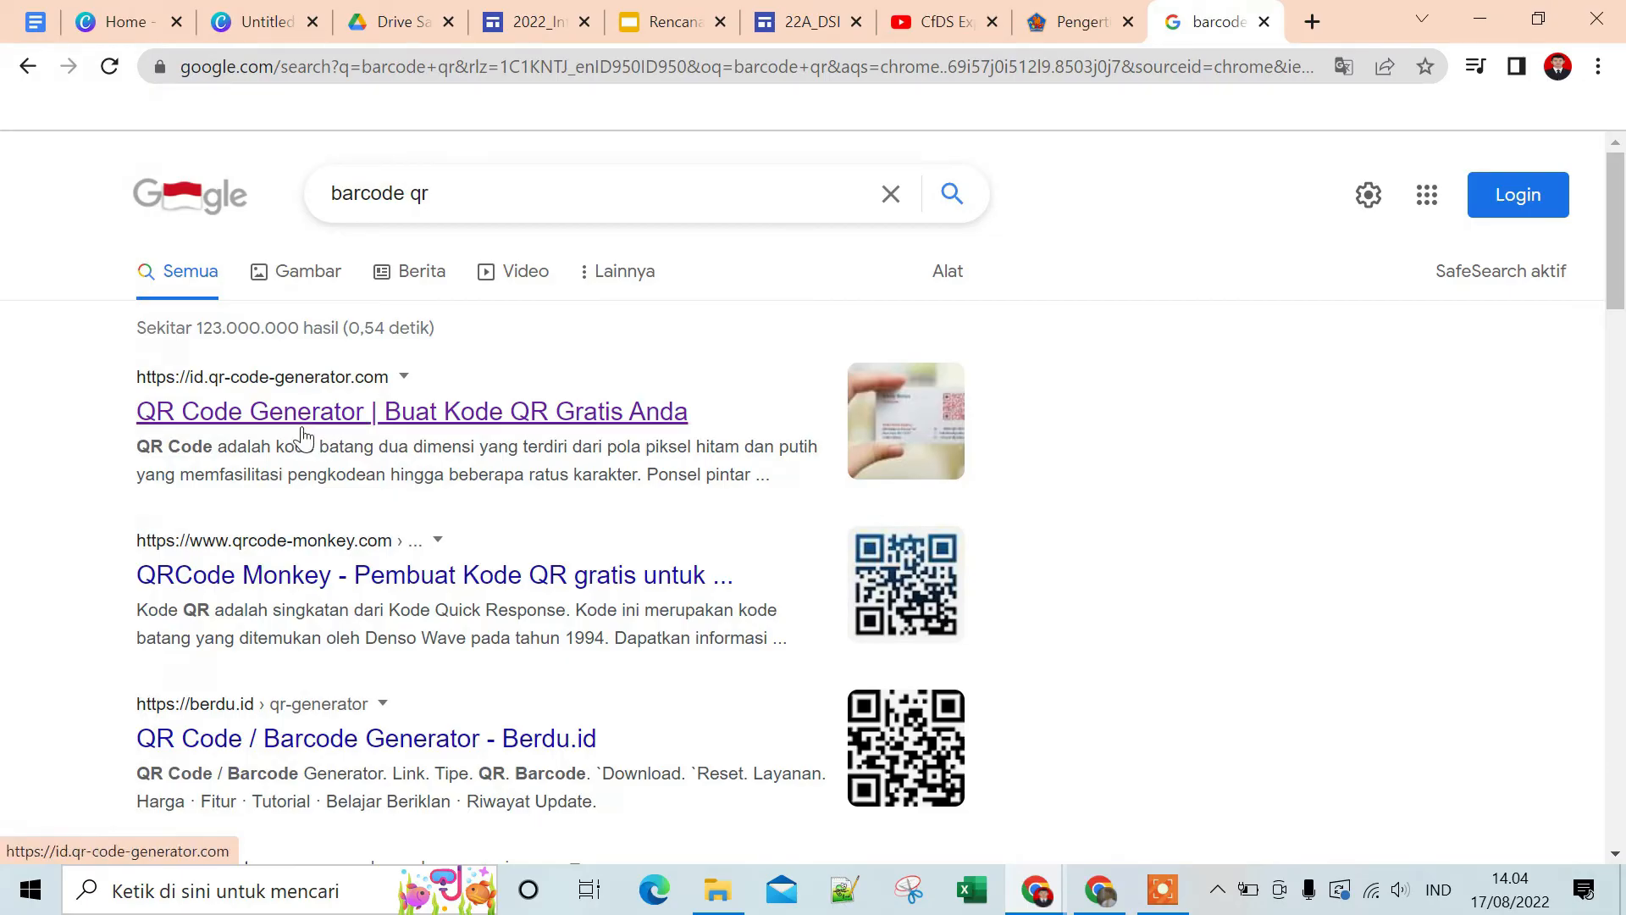
pyautogui.click(305, 428)
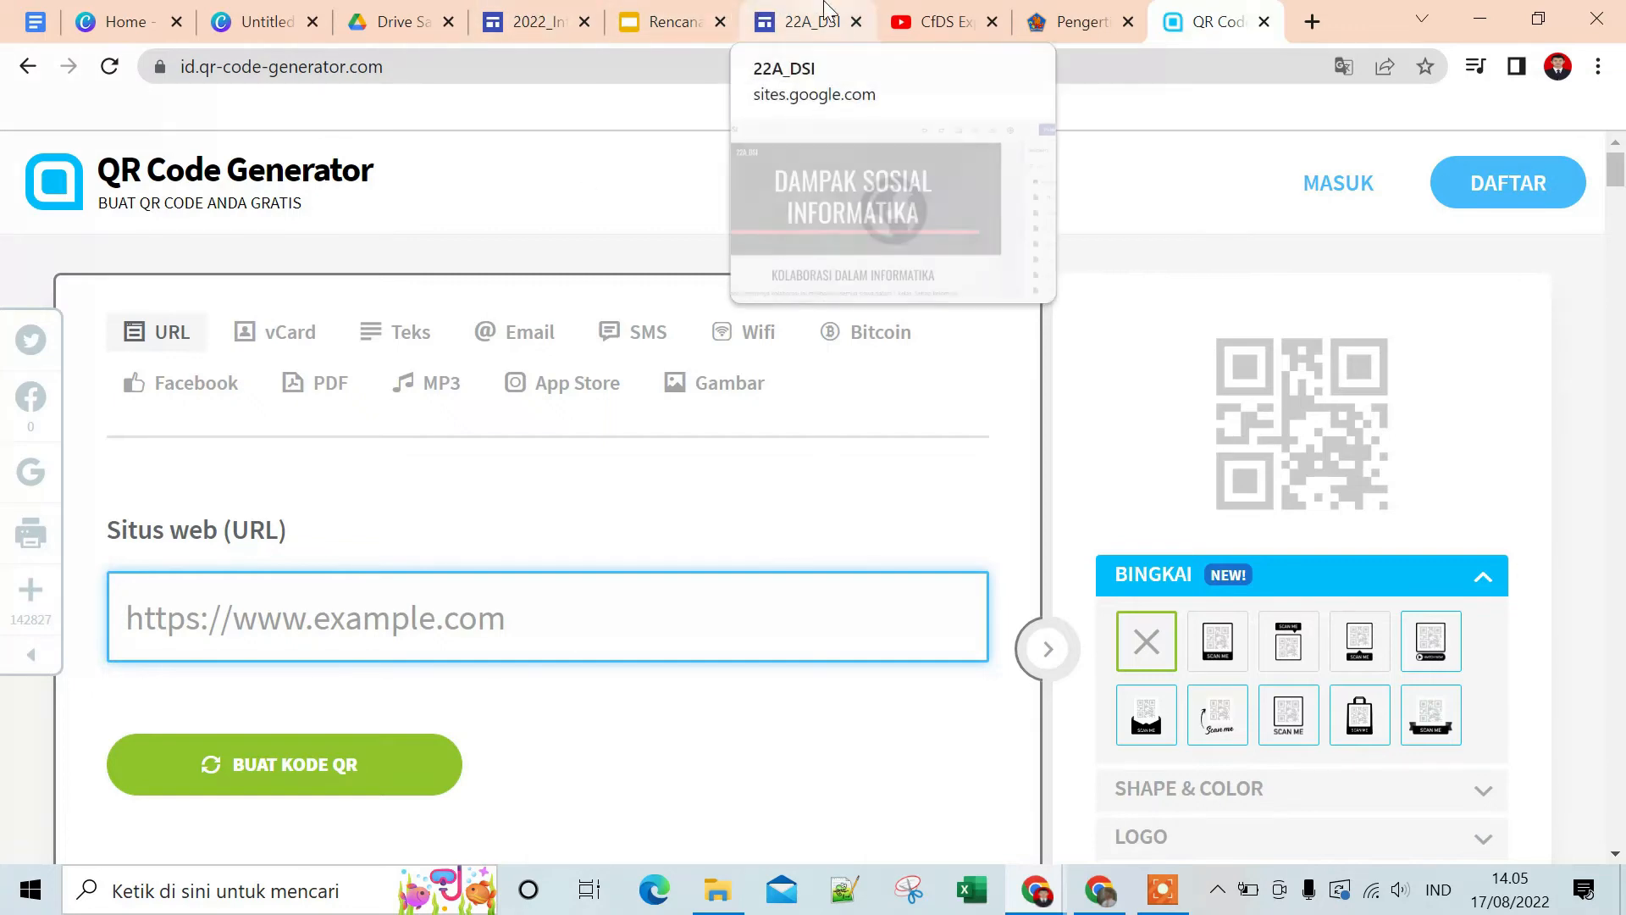
# Return to the 22A_DSI site editor, open the 3. Hoax page and copy its published link
pyautogui.click(826, 12)
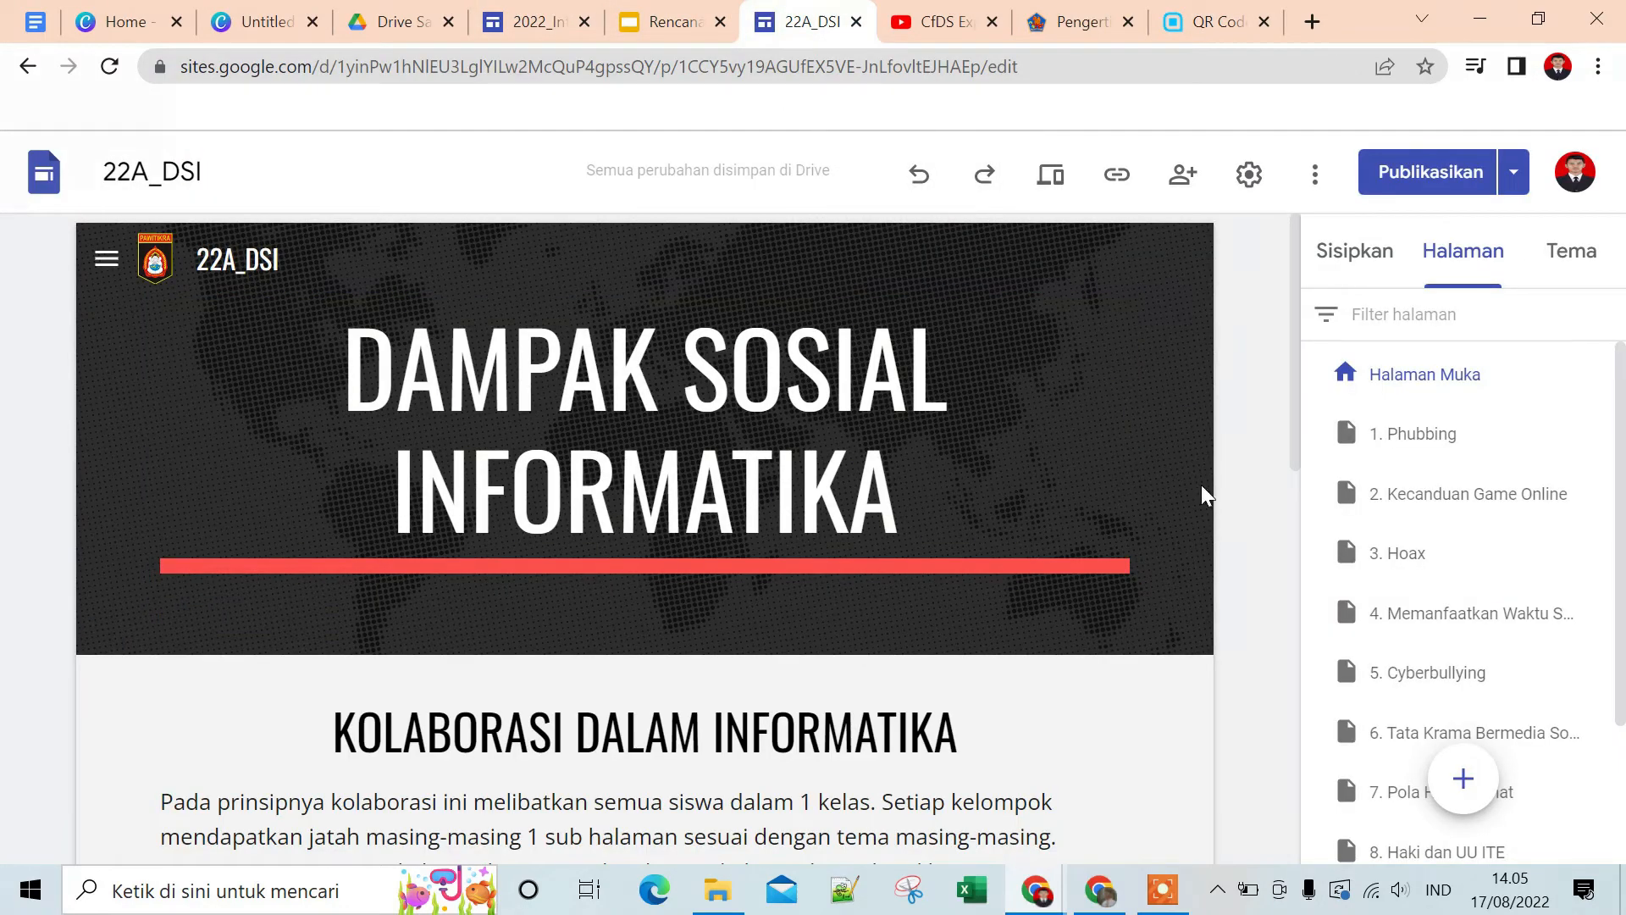
pyautogui.scroll(-3, 1116, 537)
pyautogui.scroll(3, 1116, 537)
pyautogui.click(1413, 561)
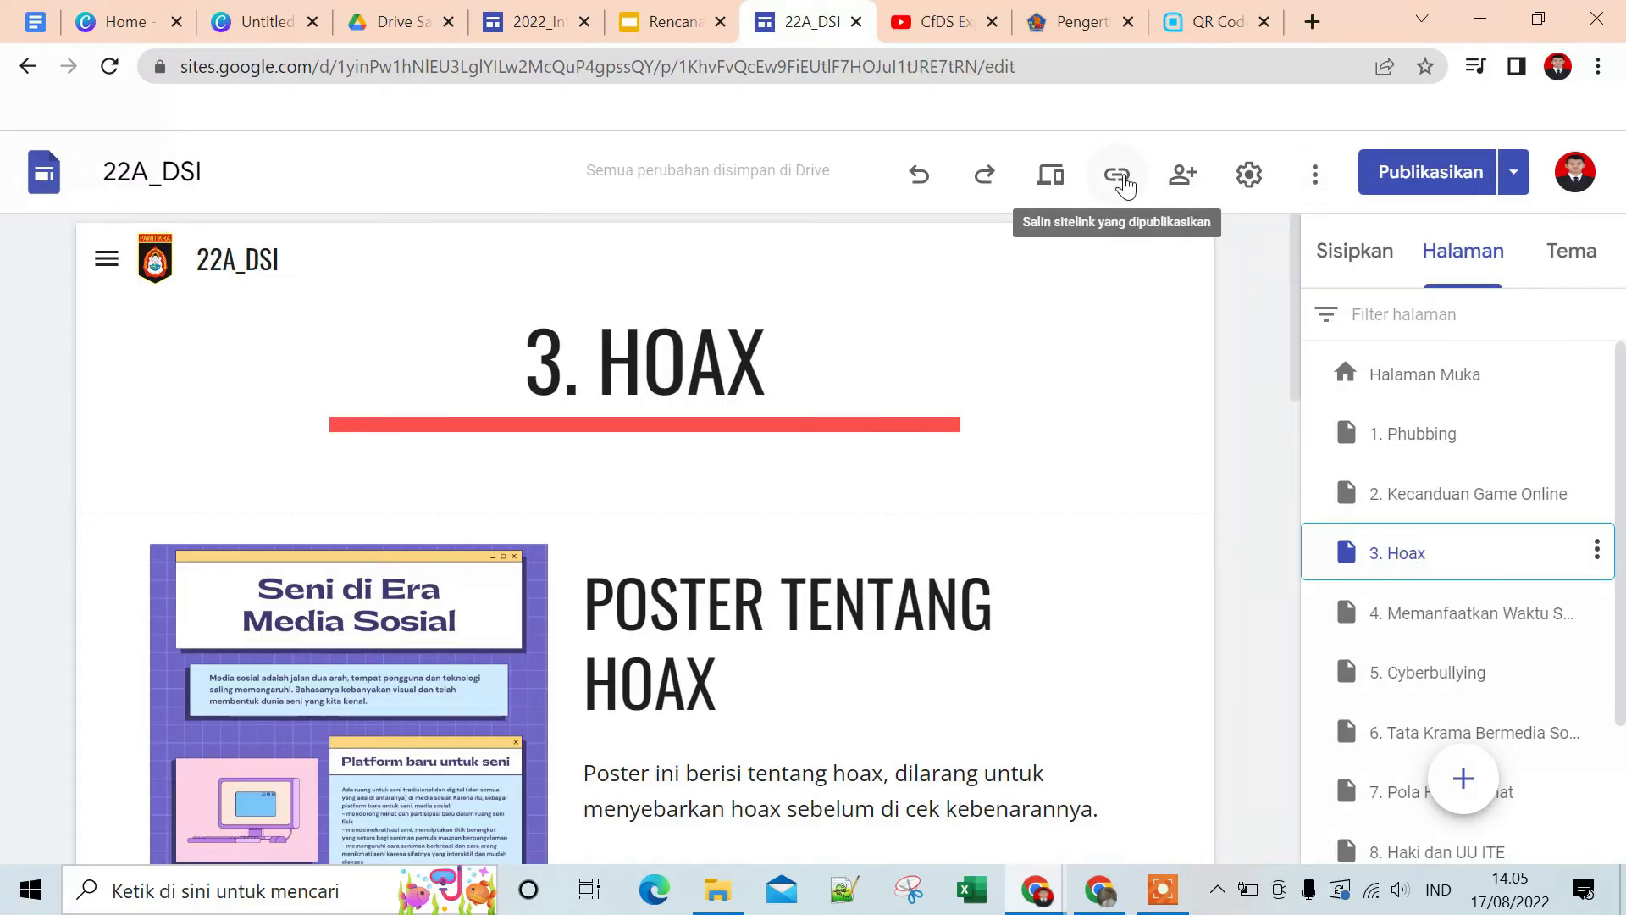
pyautogui.click(1119, 177)
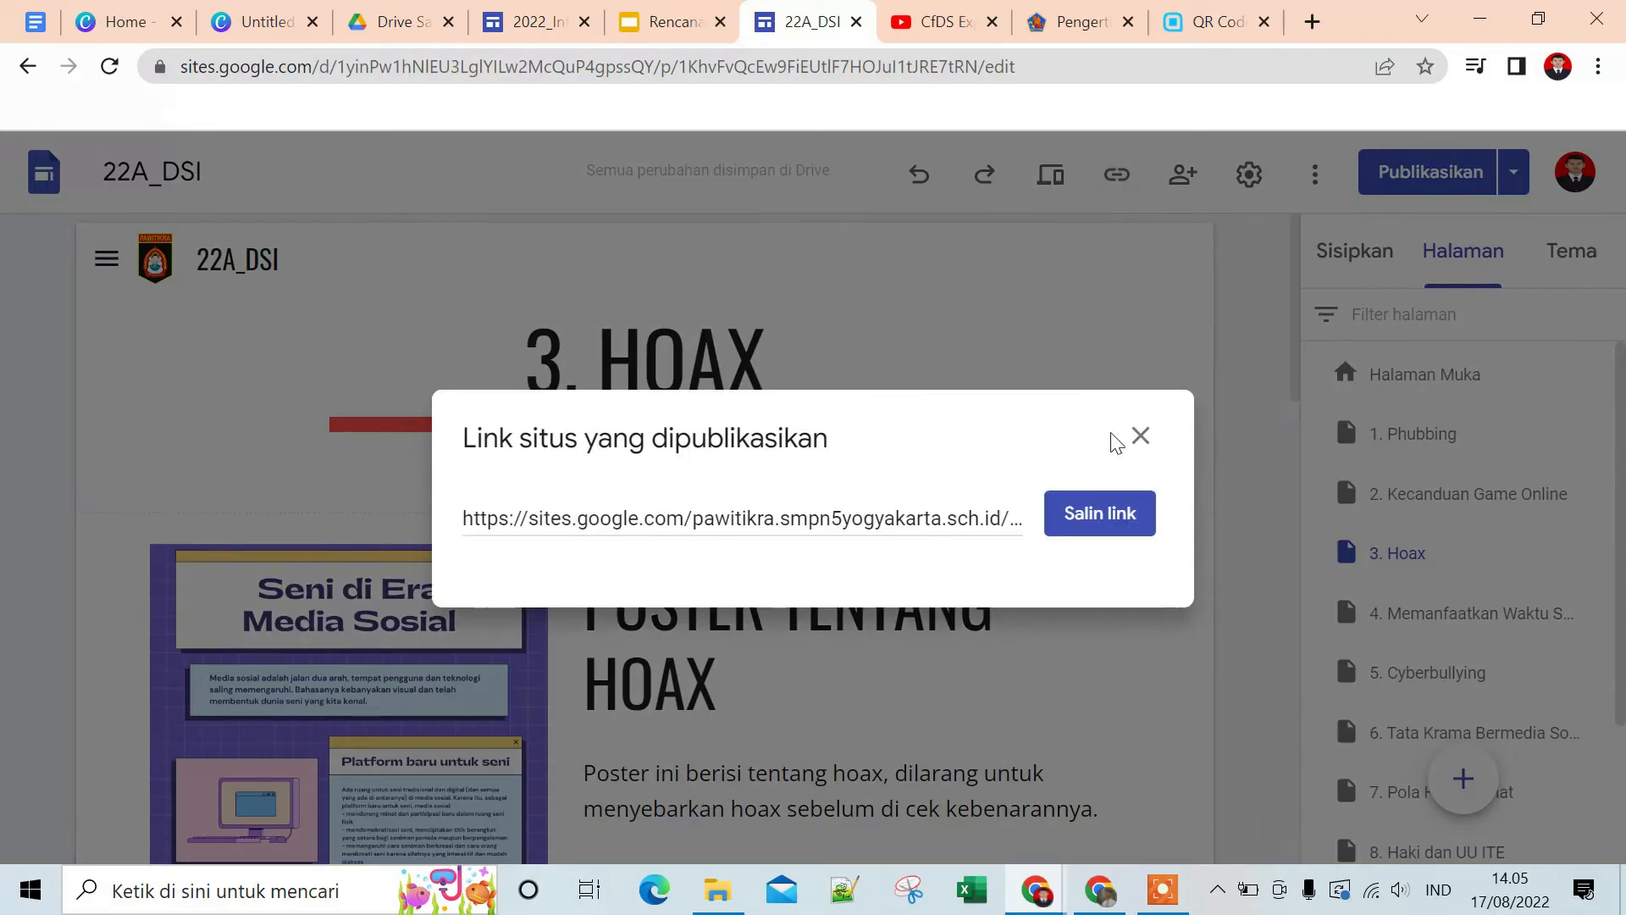
pyautogui.click(1107, 525)
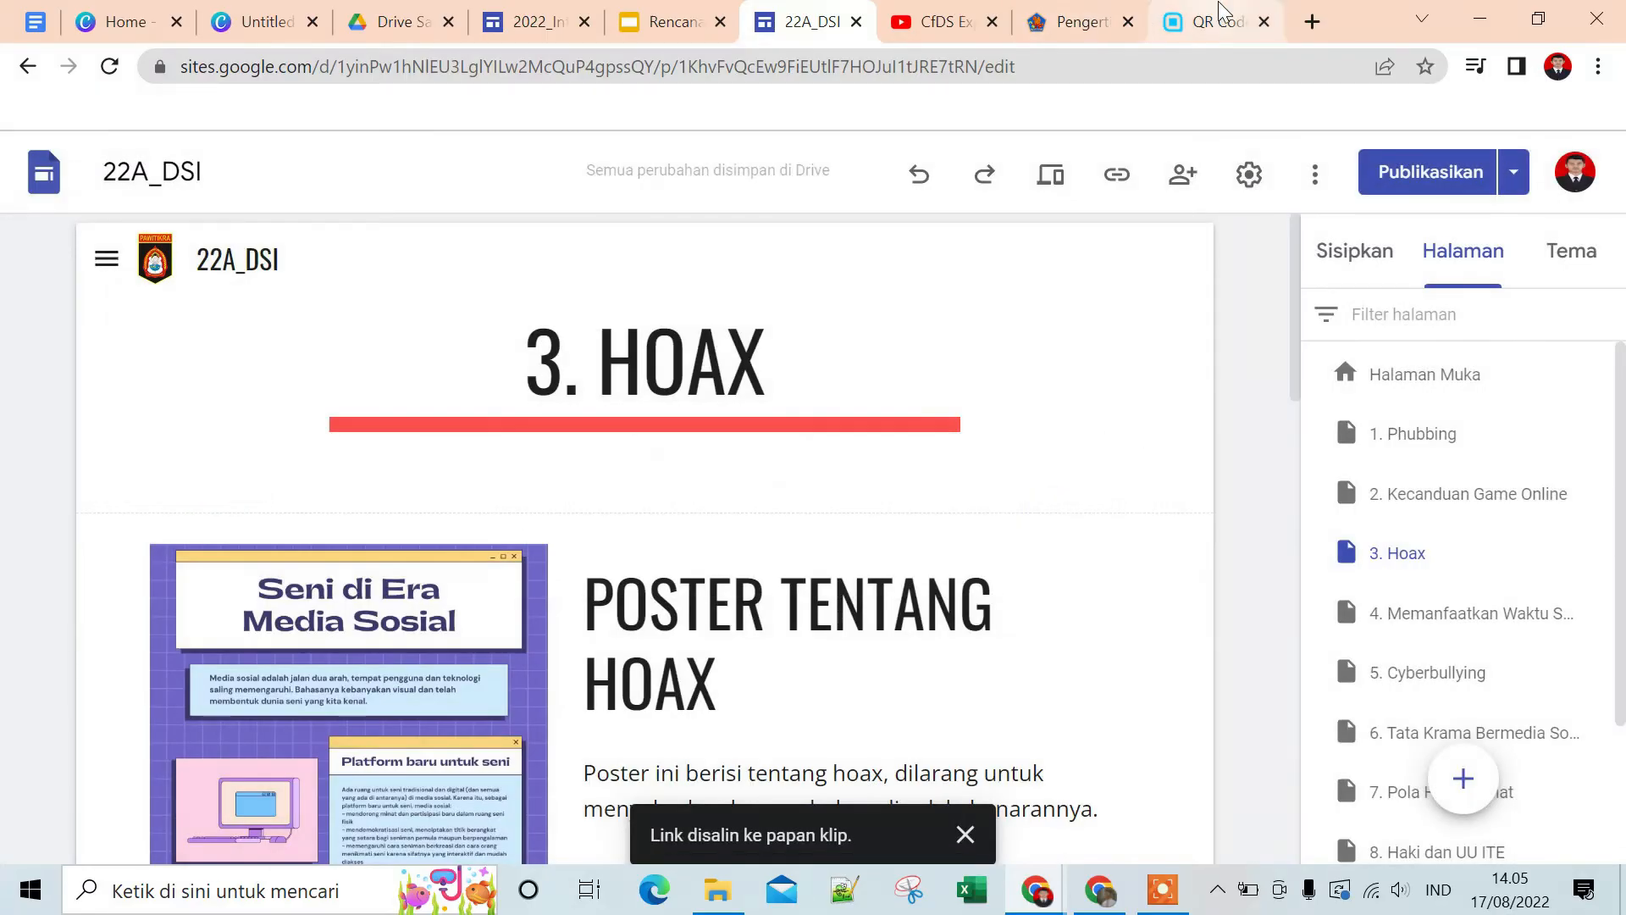
# Paste the copied 3. Hoax page link as the website URL in QR Code Generator and generate the QR code
pyautogui.click(1224, 26)
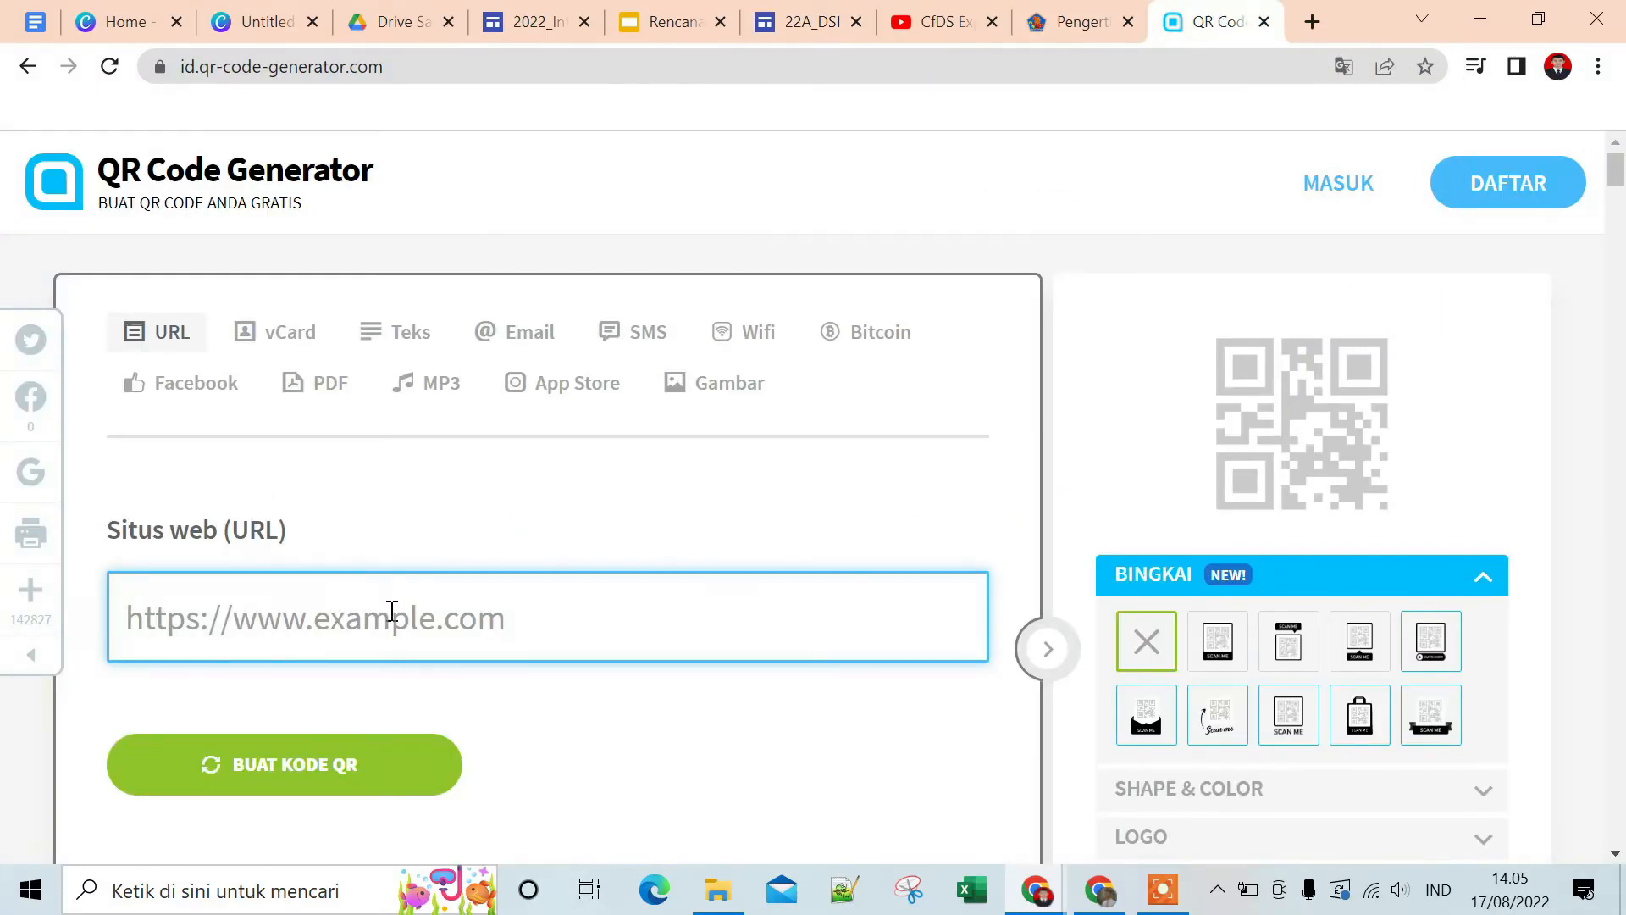
pyautogui.hotkey('ctrl', 'v')
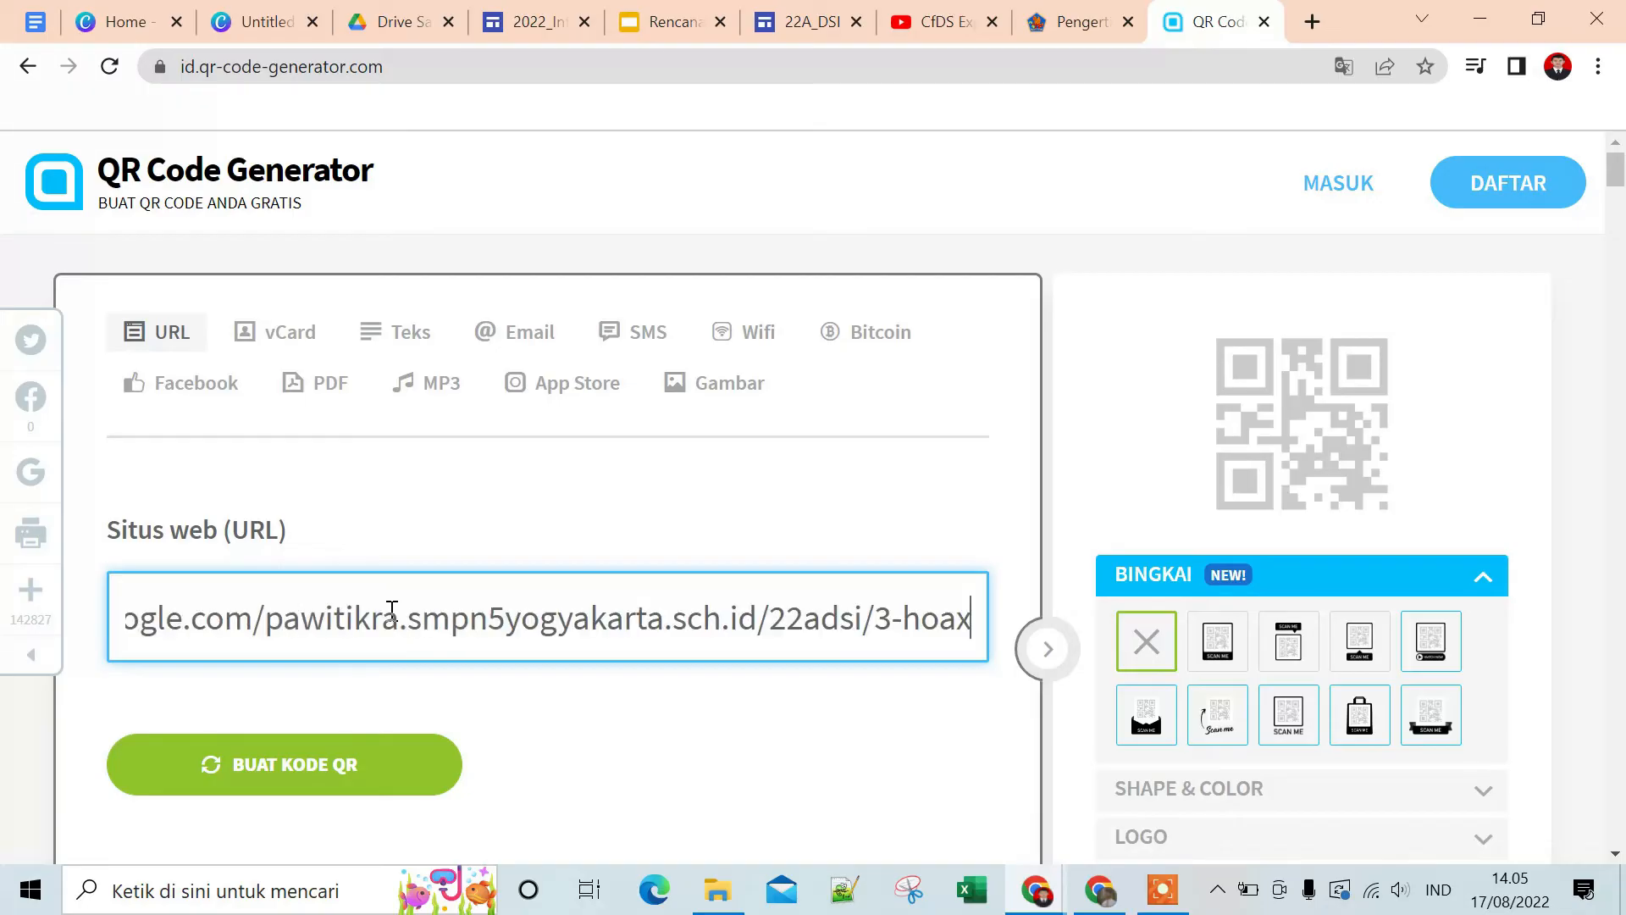
pyautogui.hotkey('ctrl', 'z')
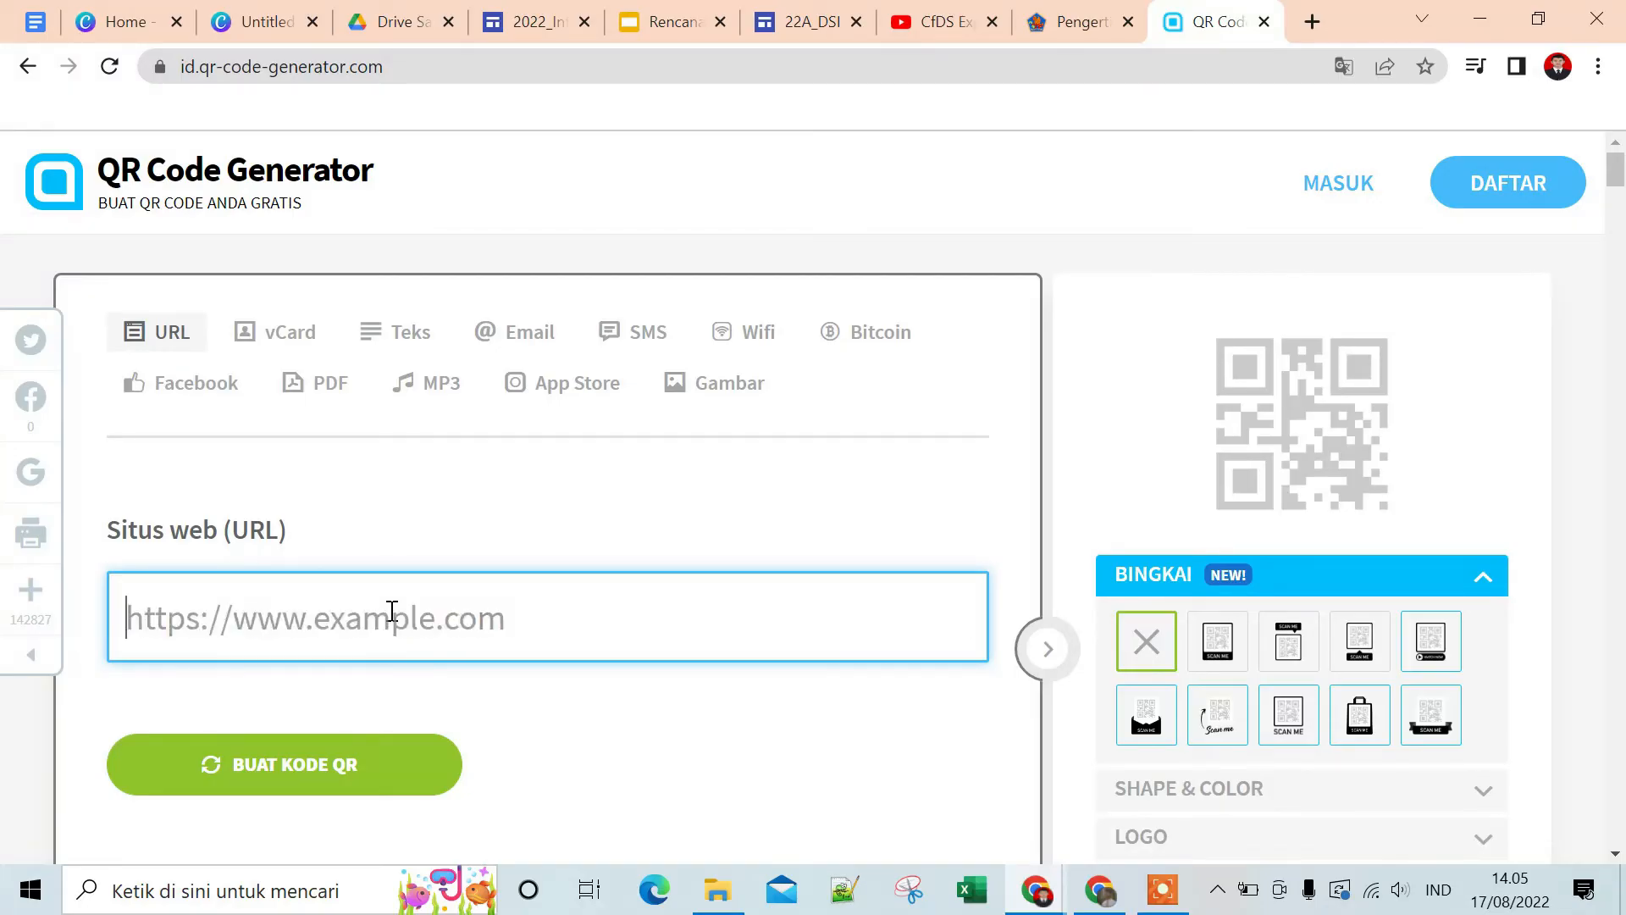
pyautogui.rightClick(392, 610)
pyautogui.click(506, 408)
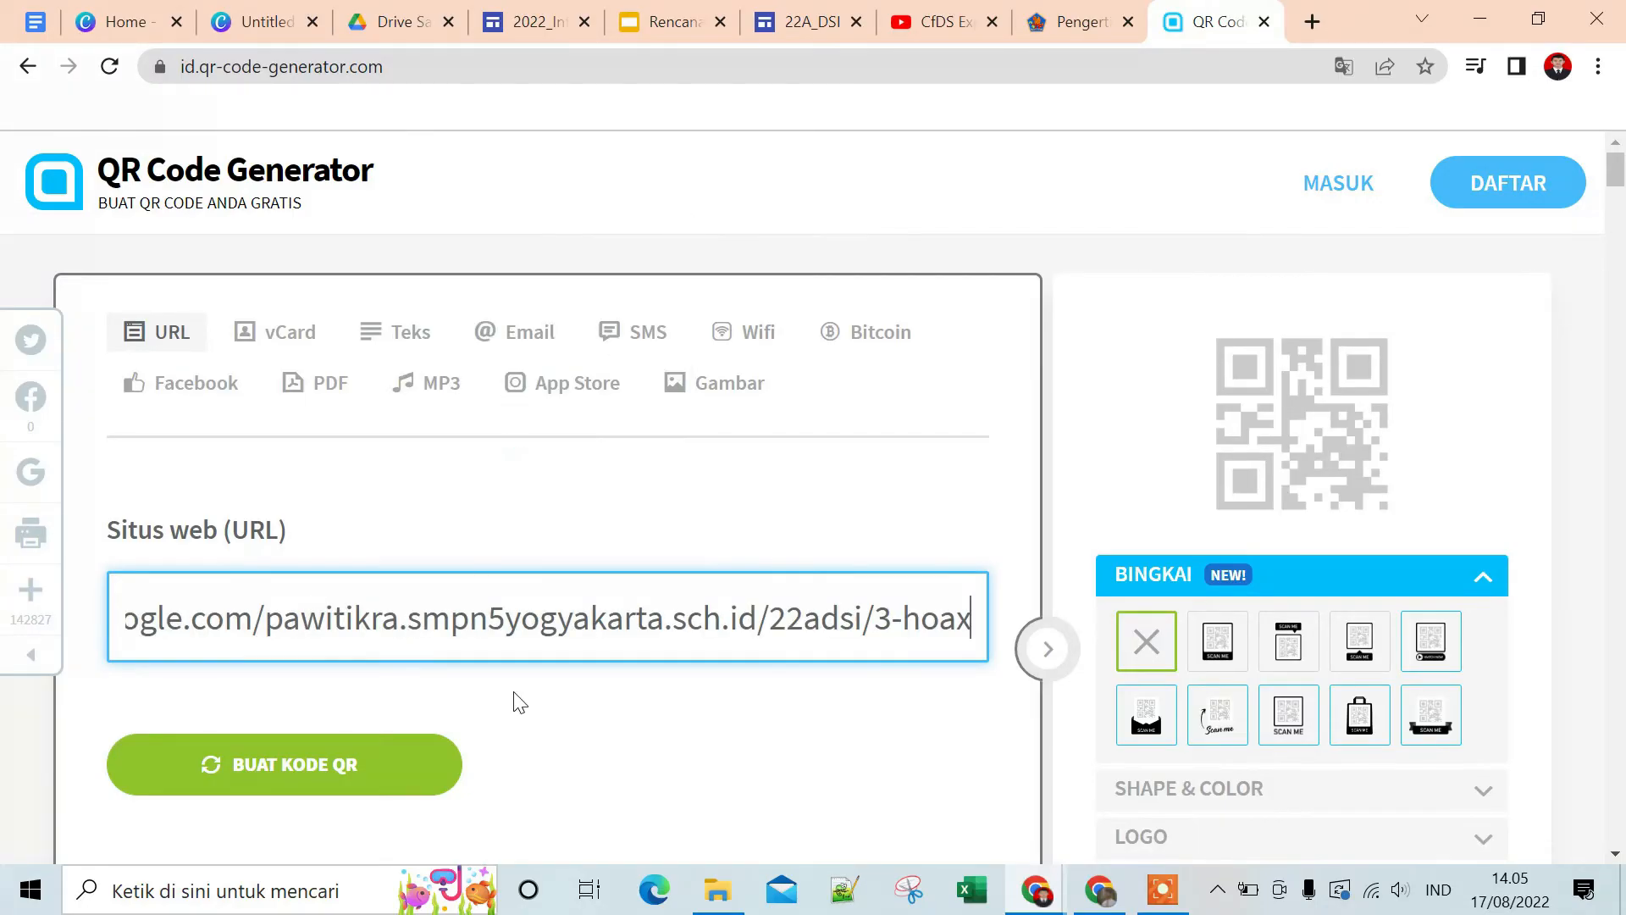
pyautogui.scroll(-2, 539, 762)
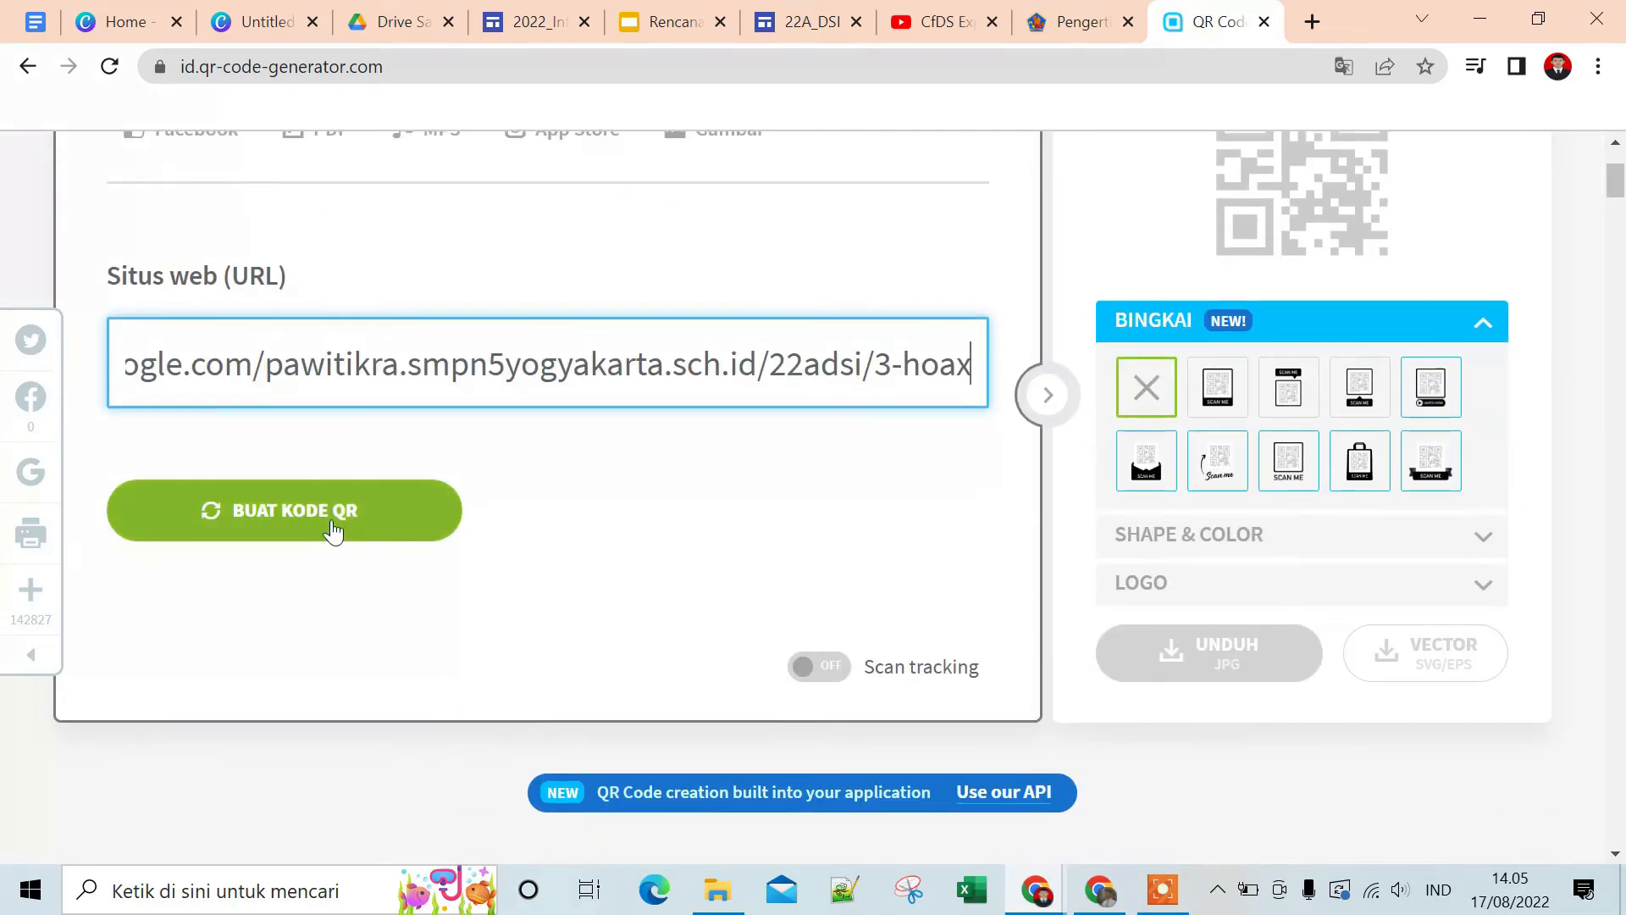
pyautogui.click(331, 515)
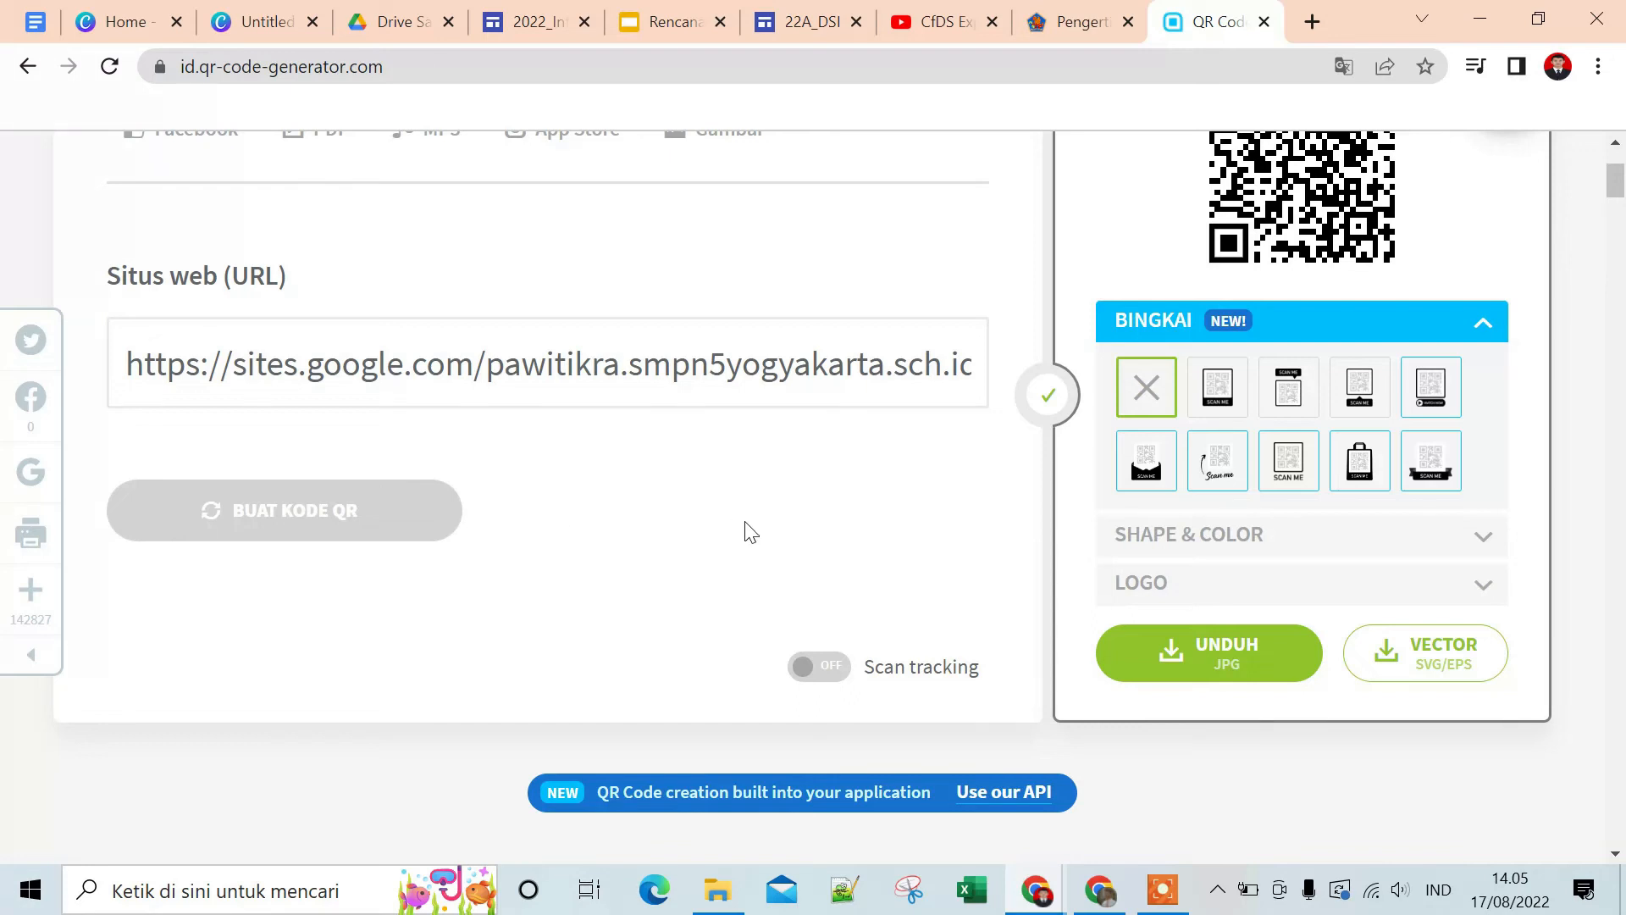
# Apply the full border frame with SCAN ME below the QR code, and download the code as JPG
pyautogui.scroll(1, 1185, 481)
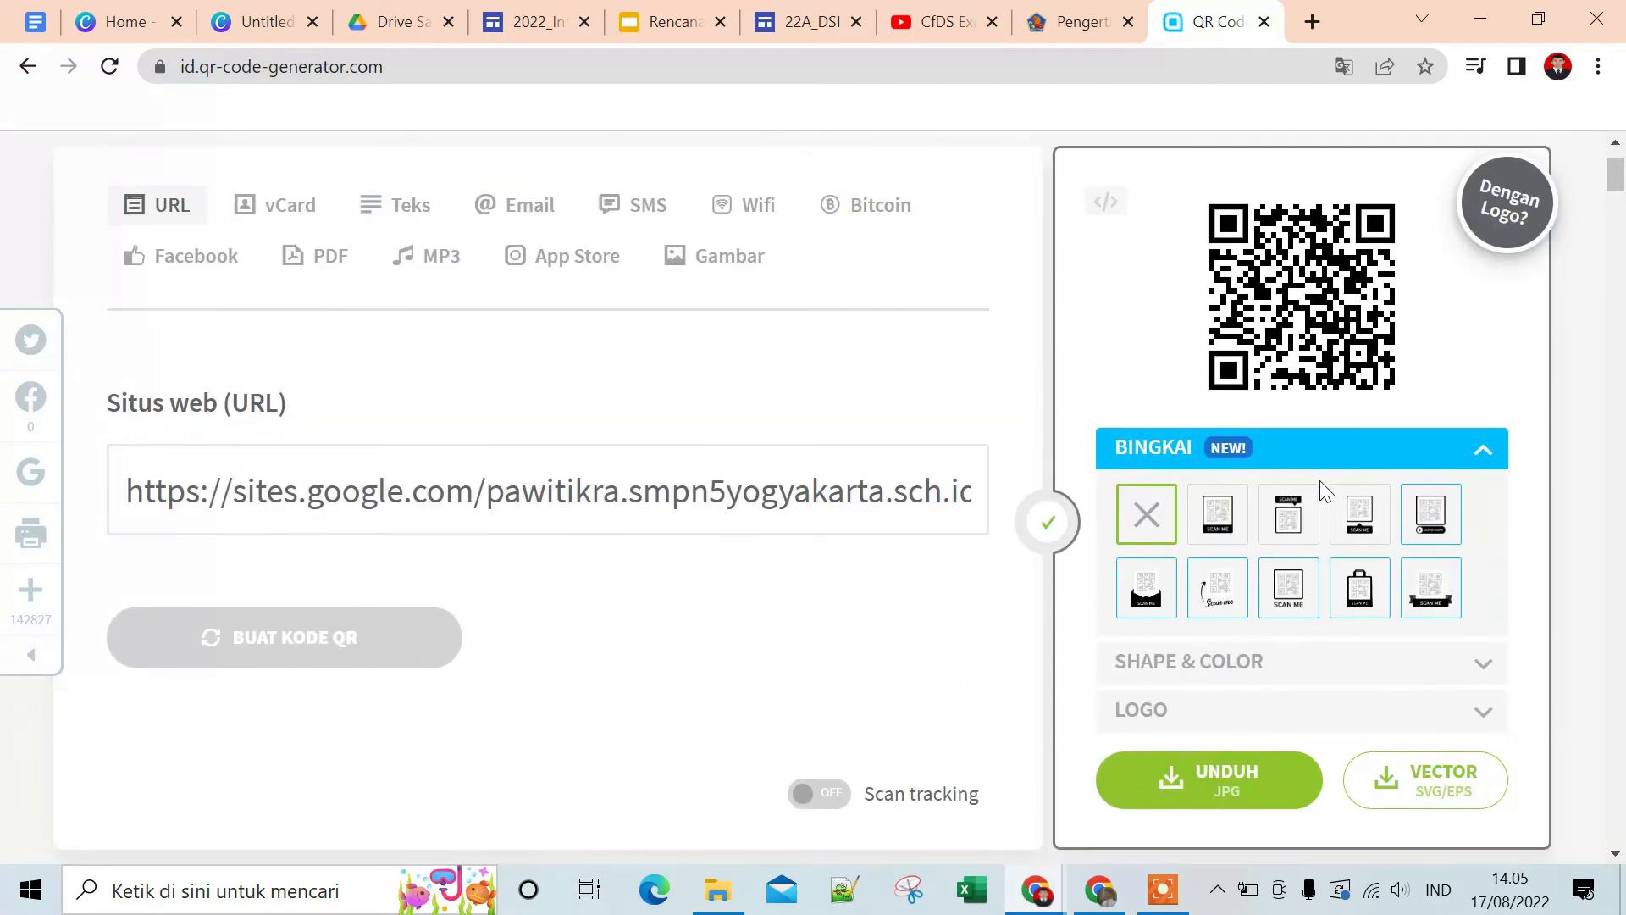
pyautogui.click(1224, 520)
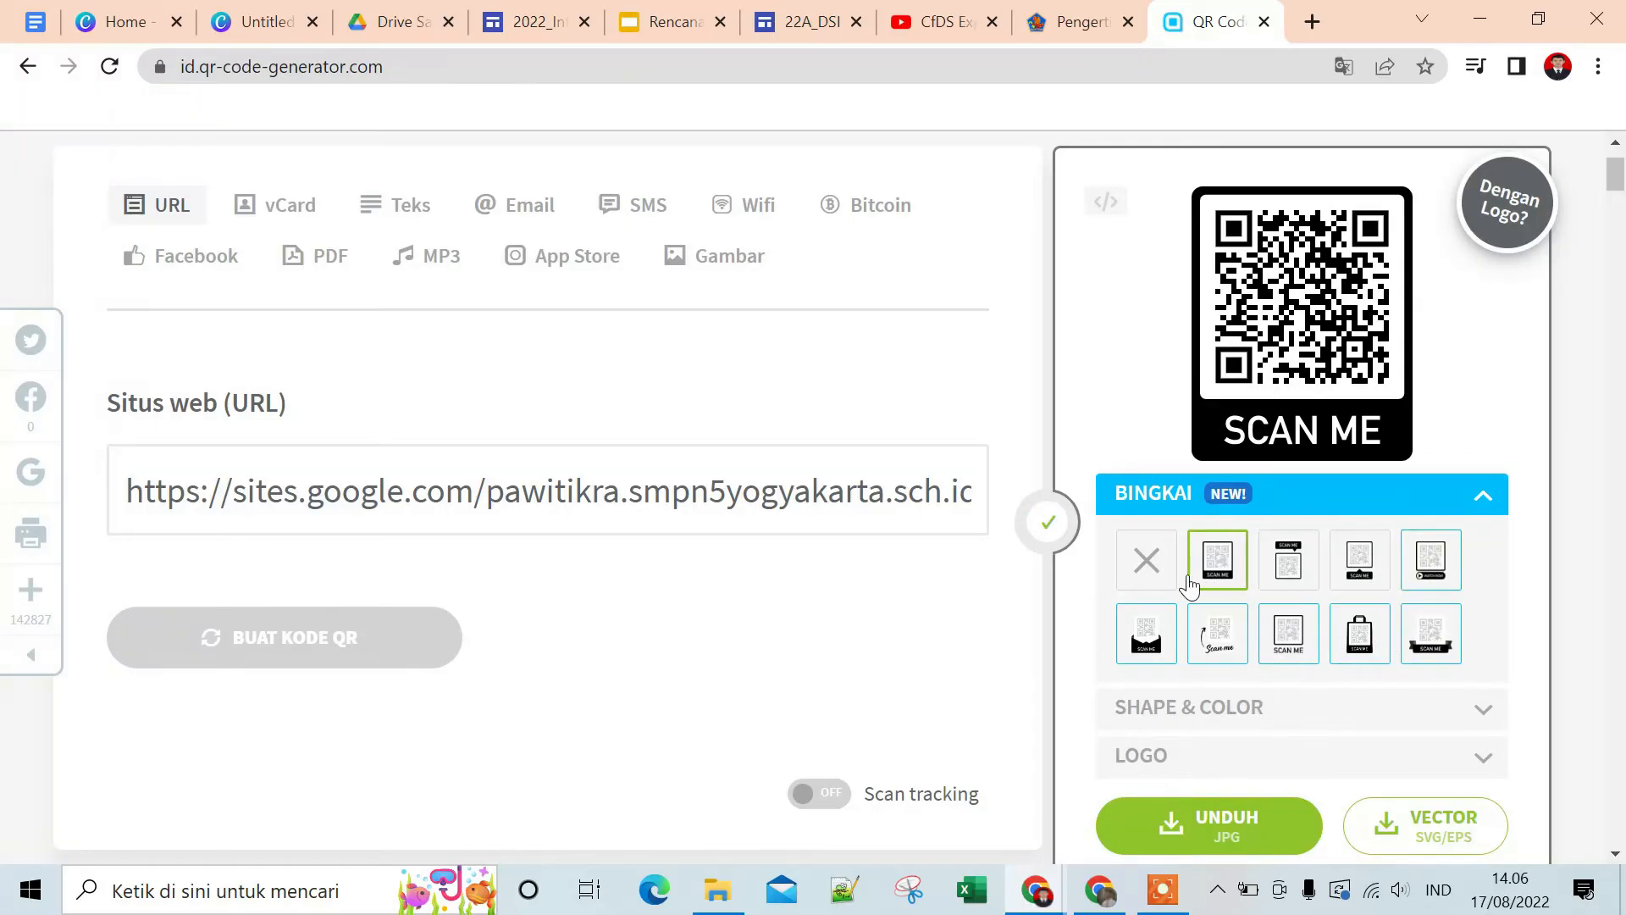
pyautogui.click(1476, 713)
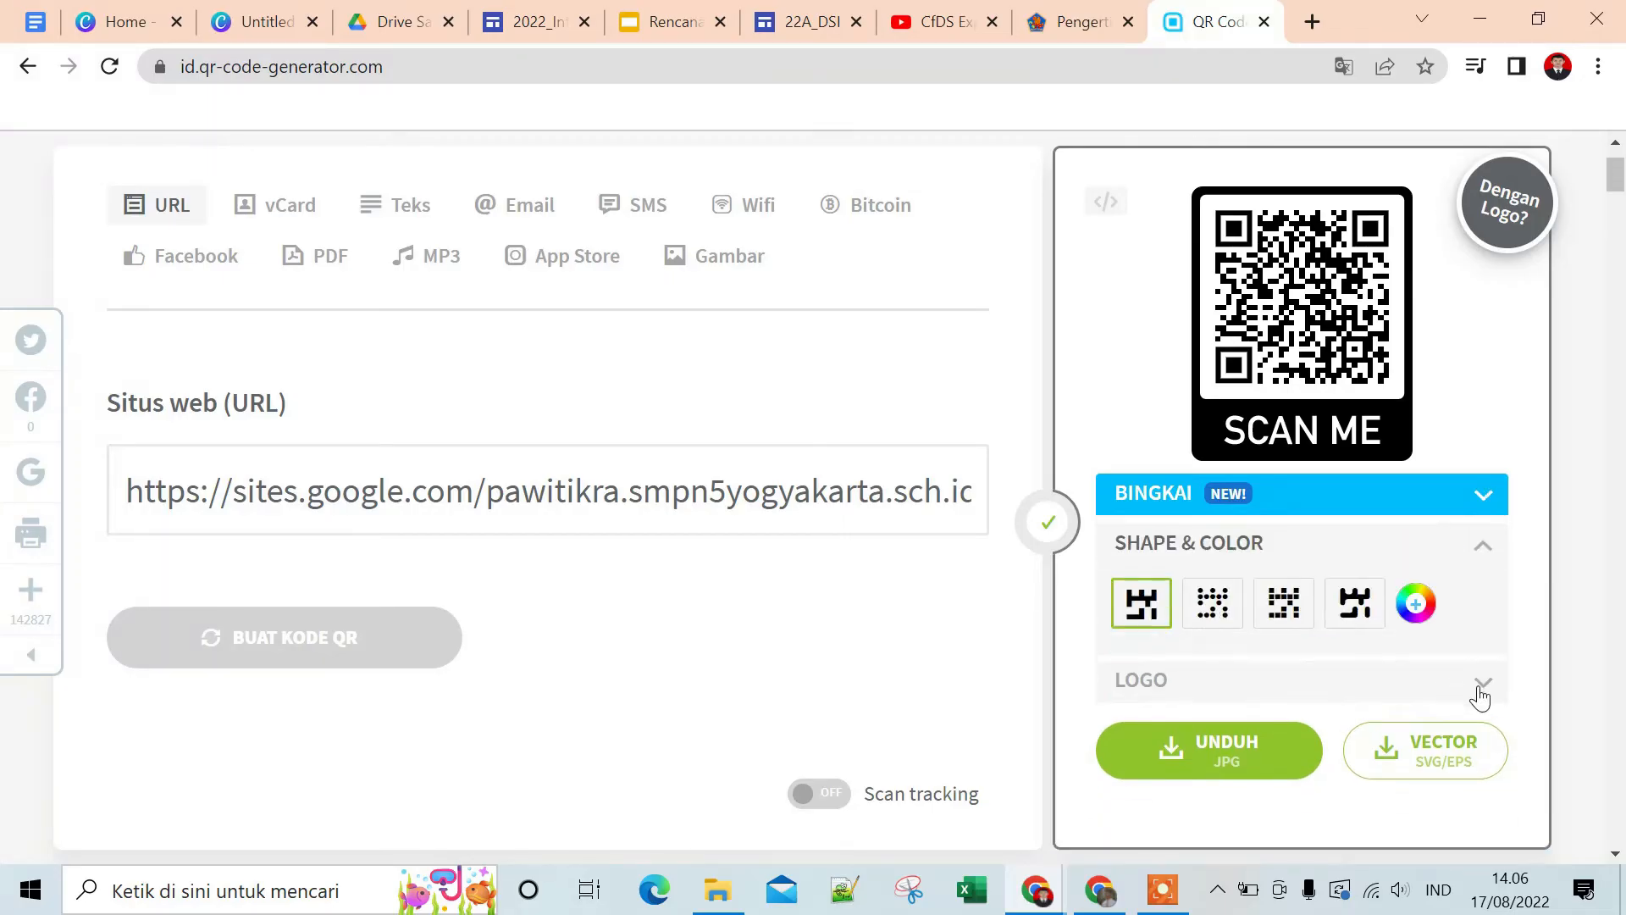
pyautogui.click(1478, 687)
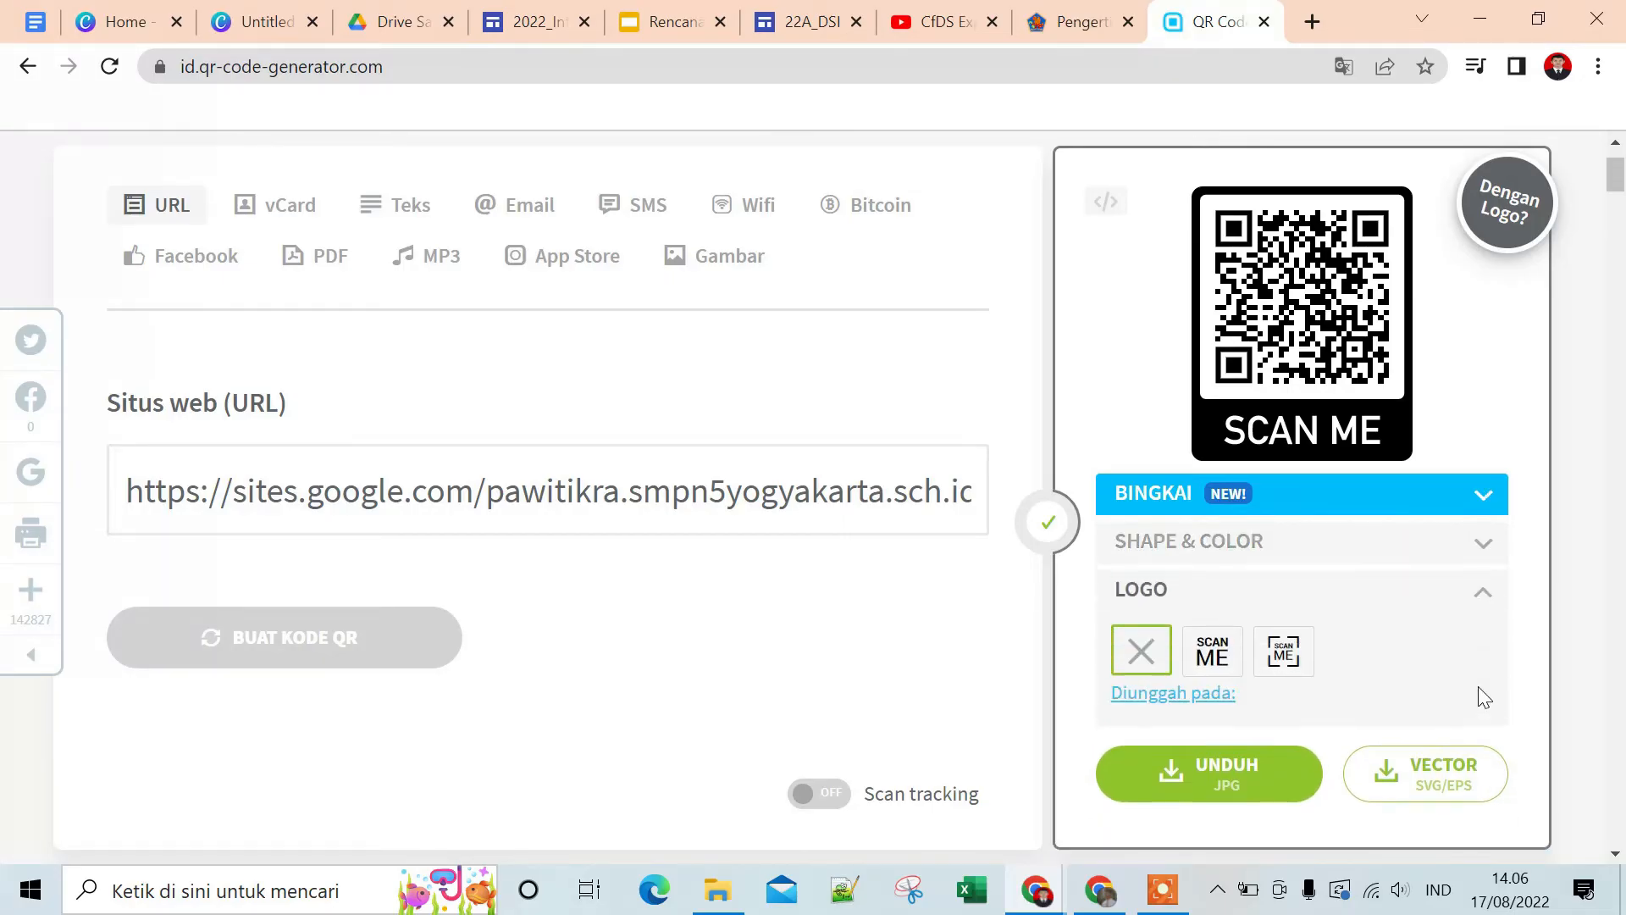
pyautogui.click(1479, 548)
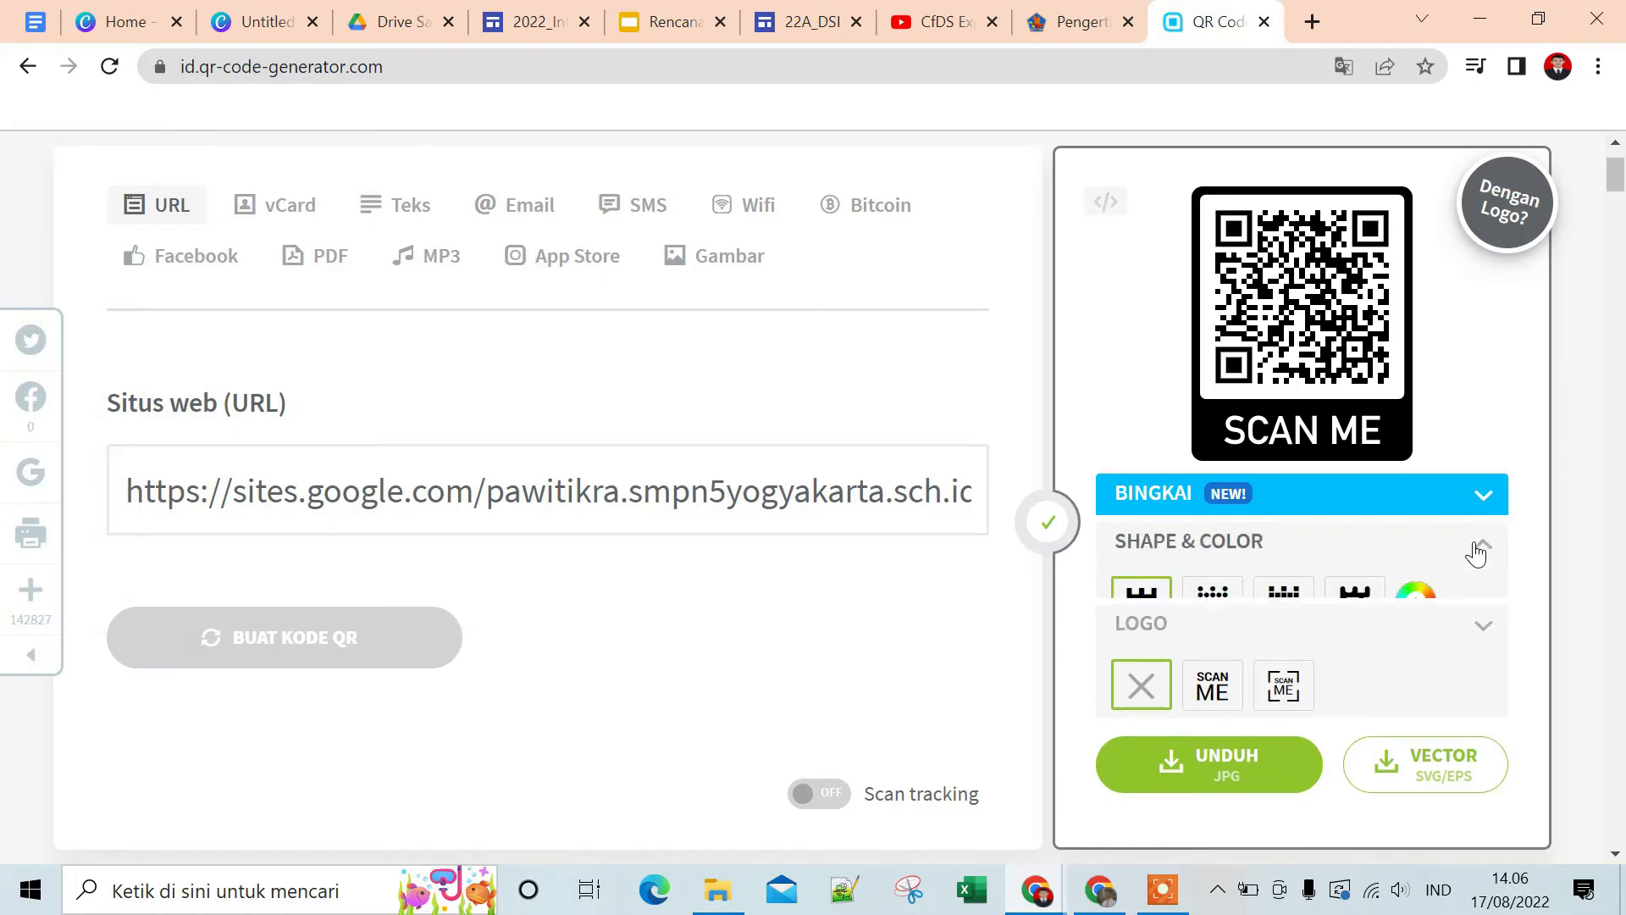
pyautogui.click(1483, 496)
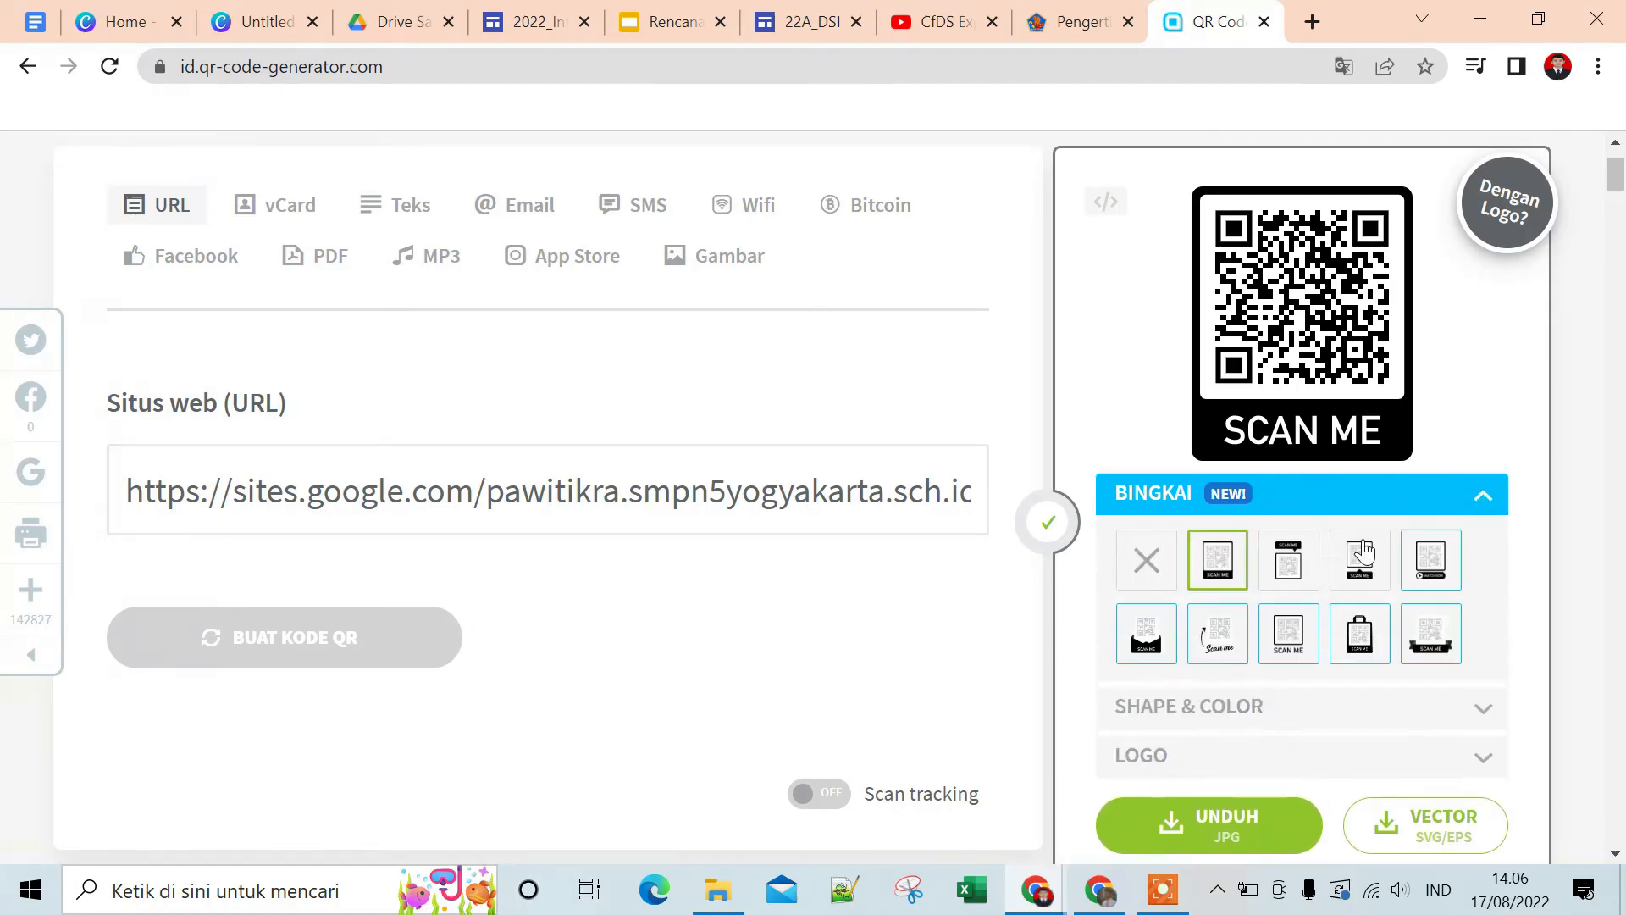
pyautogui.click(1220, 570)
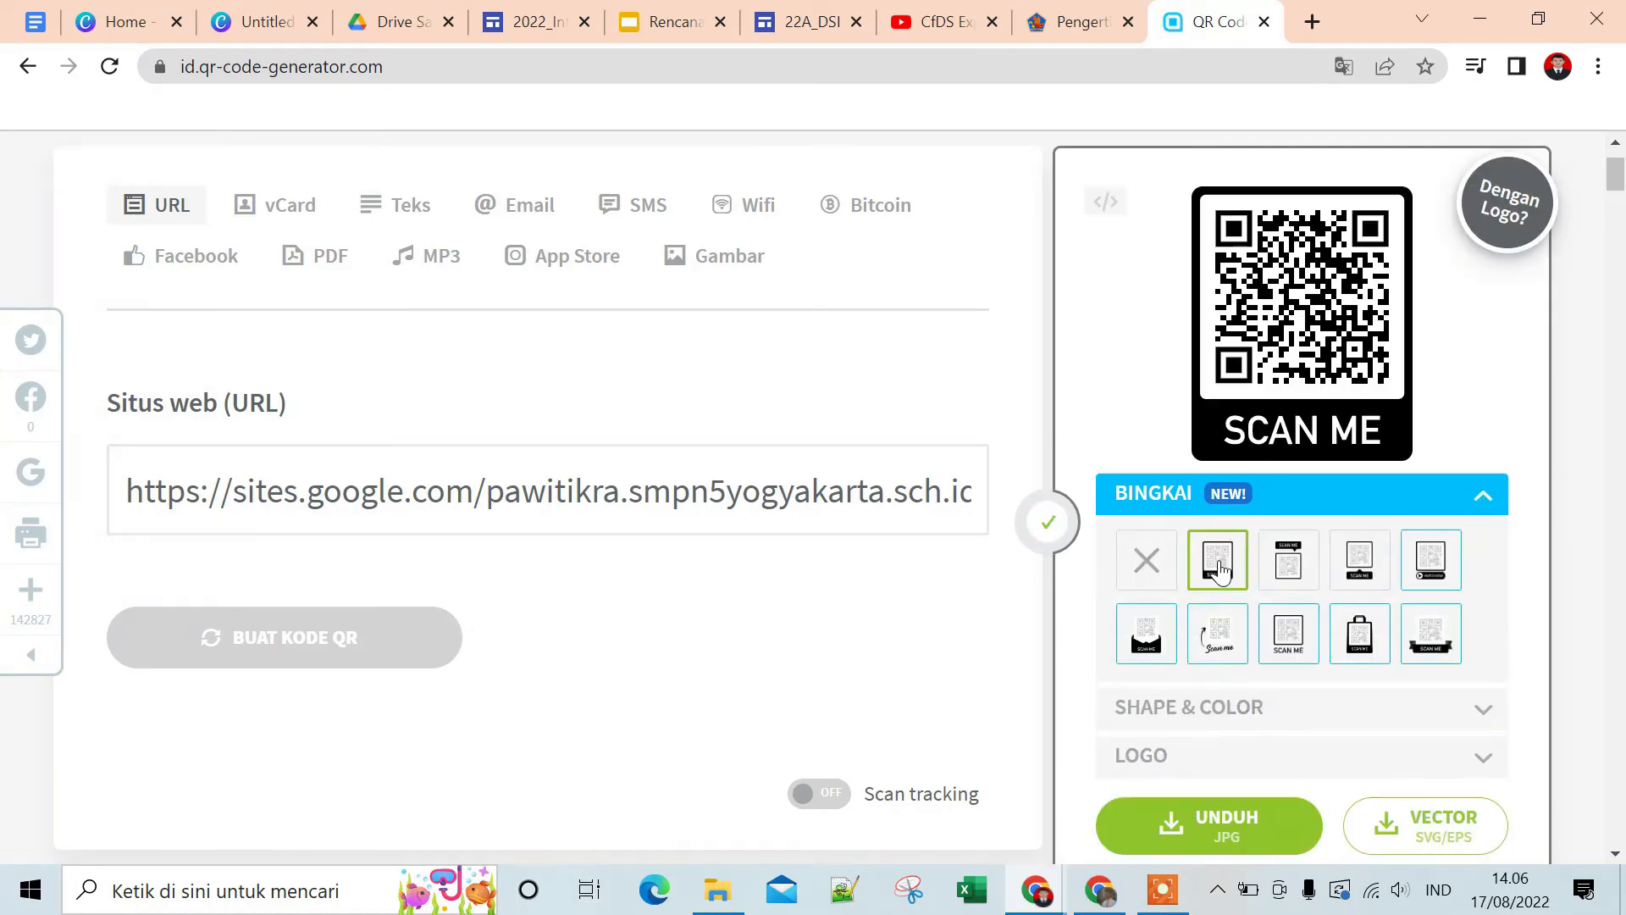
pyautogui.scroll(-1, 1234, 724)
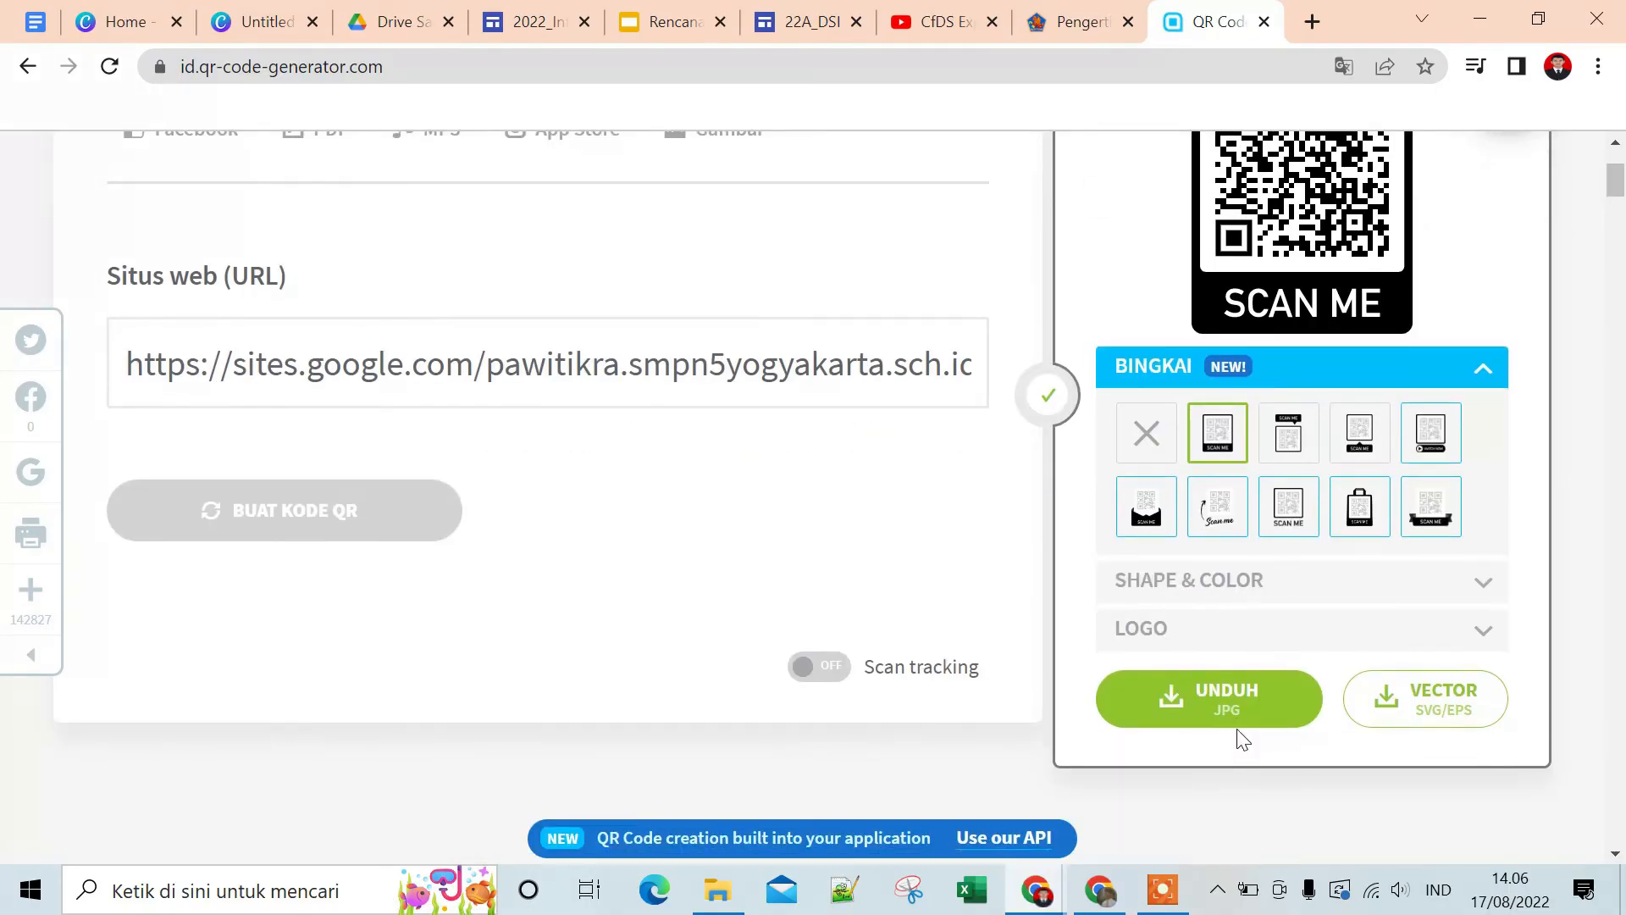
pyautogui.click(1242, 699)
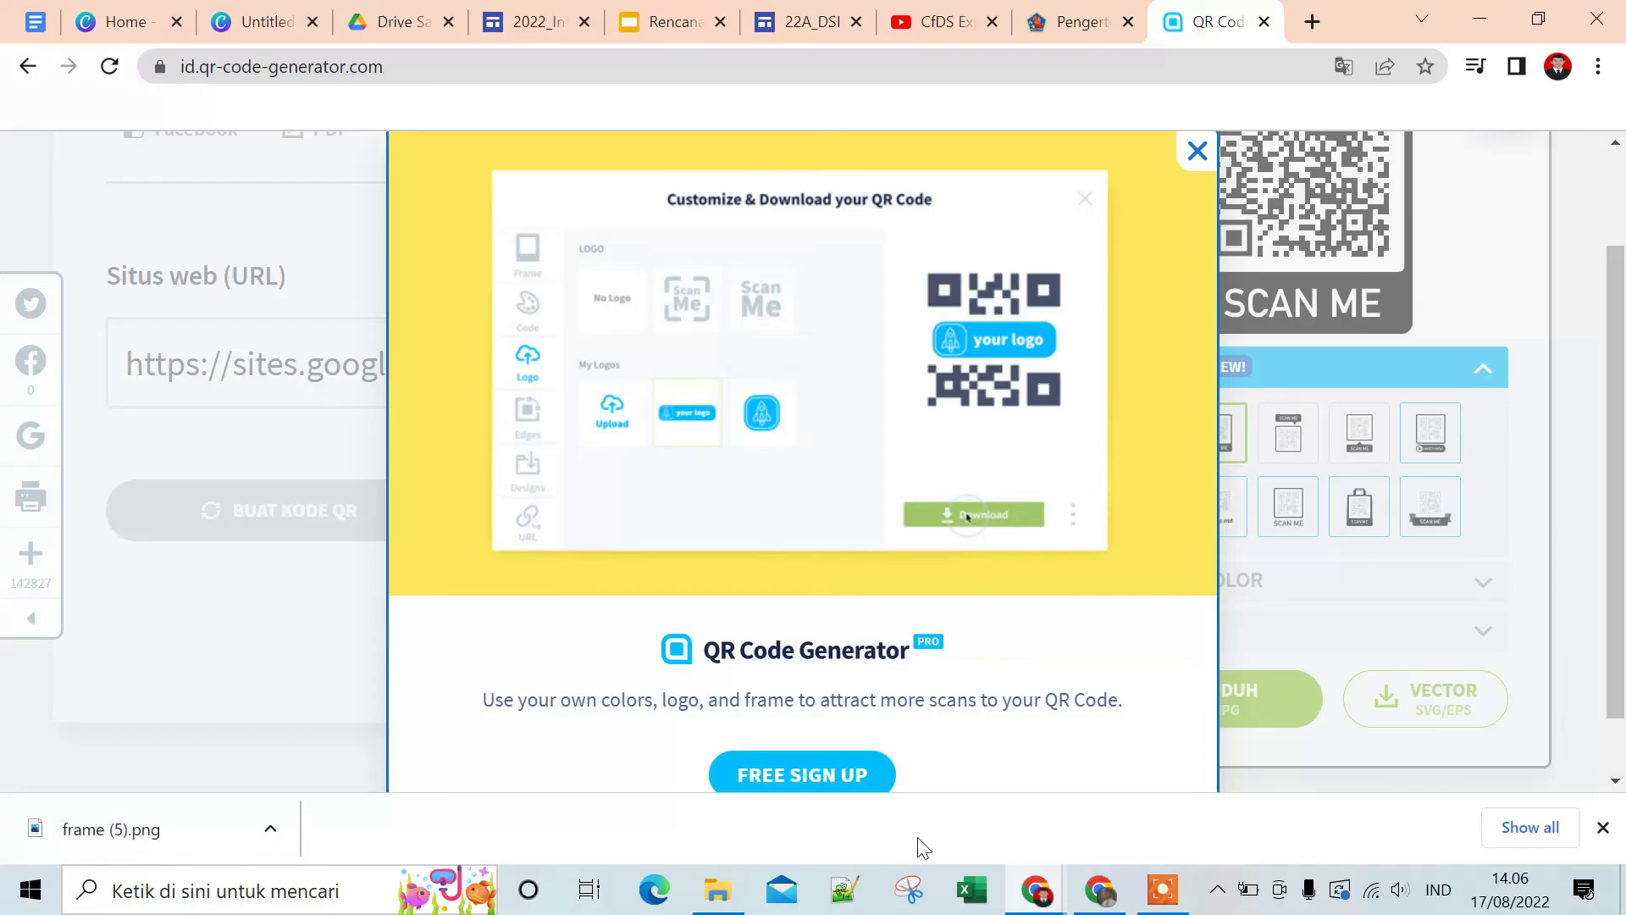
# Switch to the Canva poster design and upload the QR code image frame (5) from the Unduhan folder
pyautogui.click(265, 25)
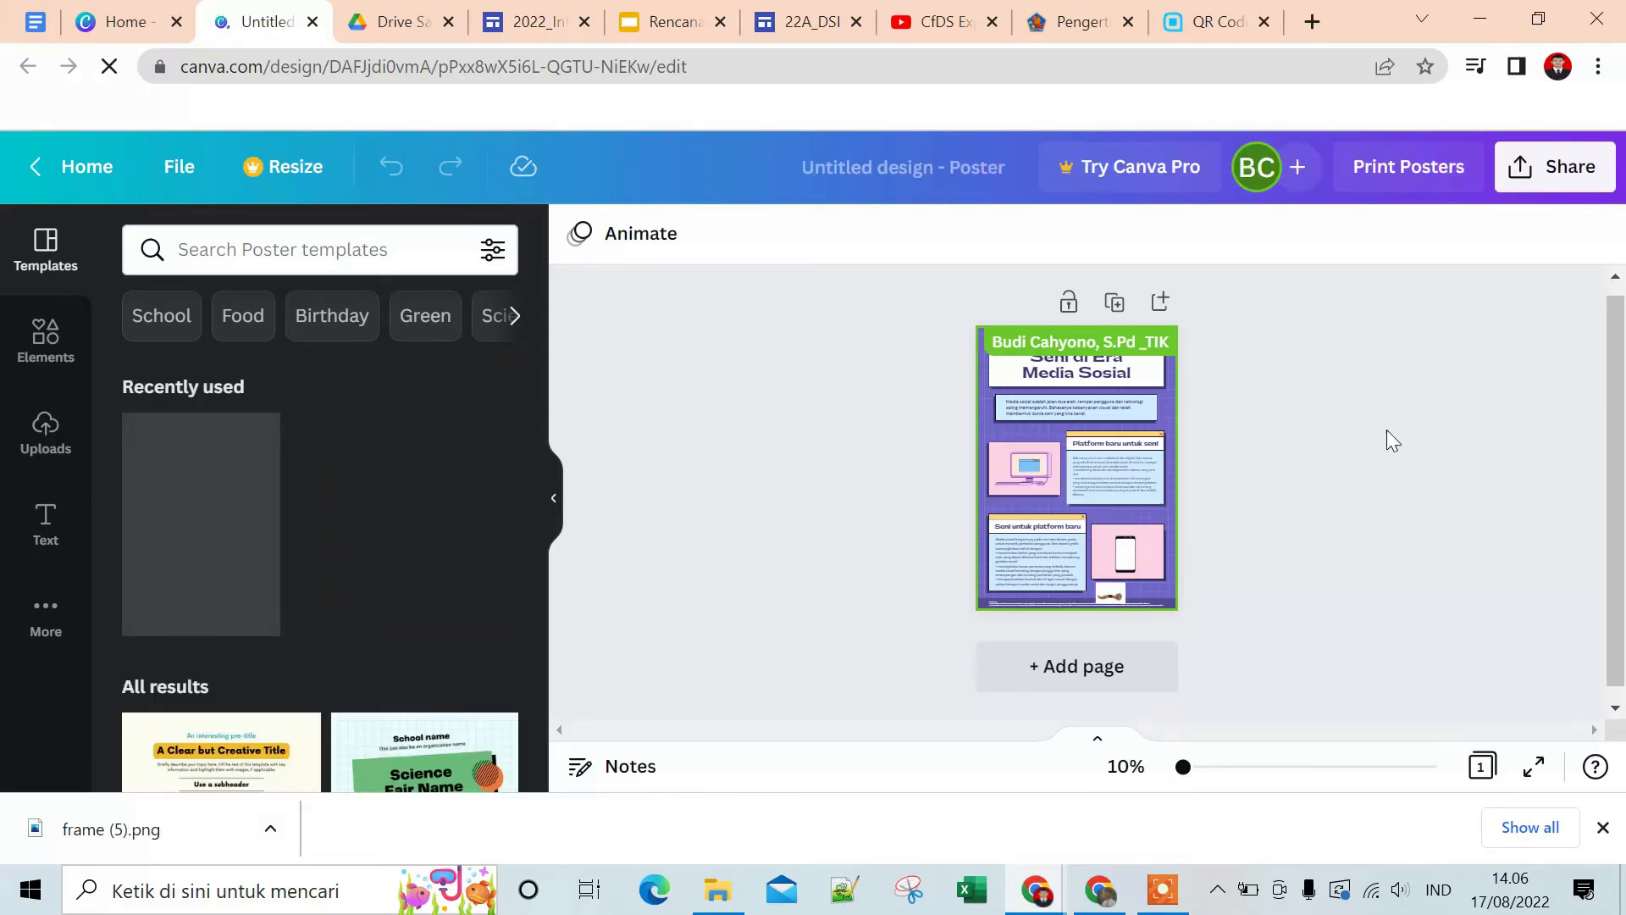
pyautogui.click(1198, 431)
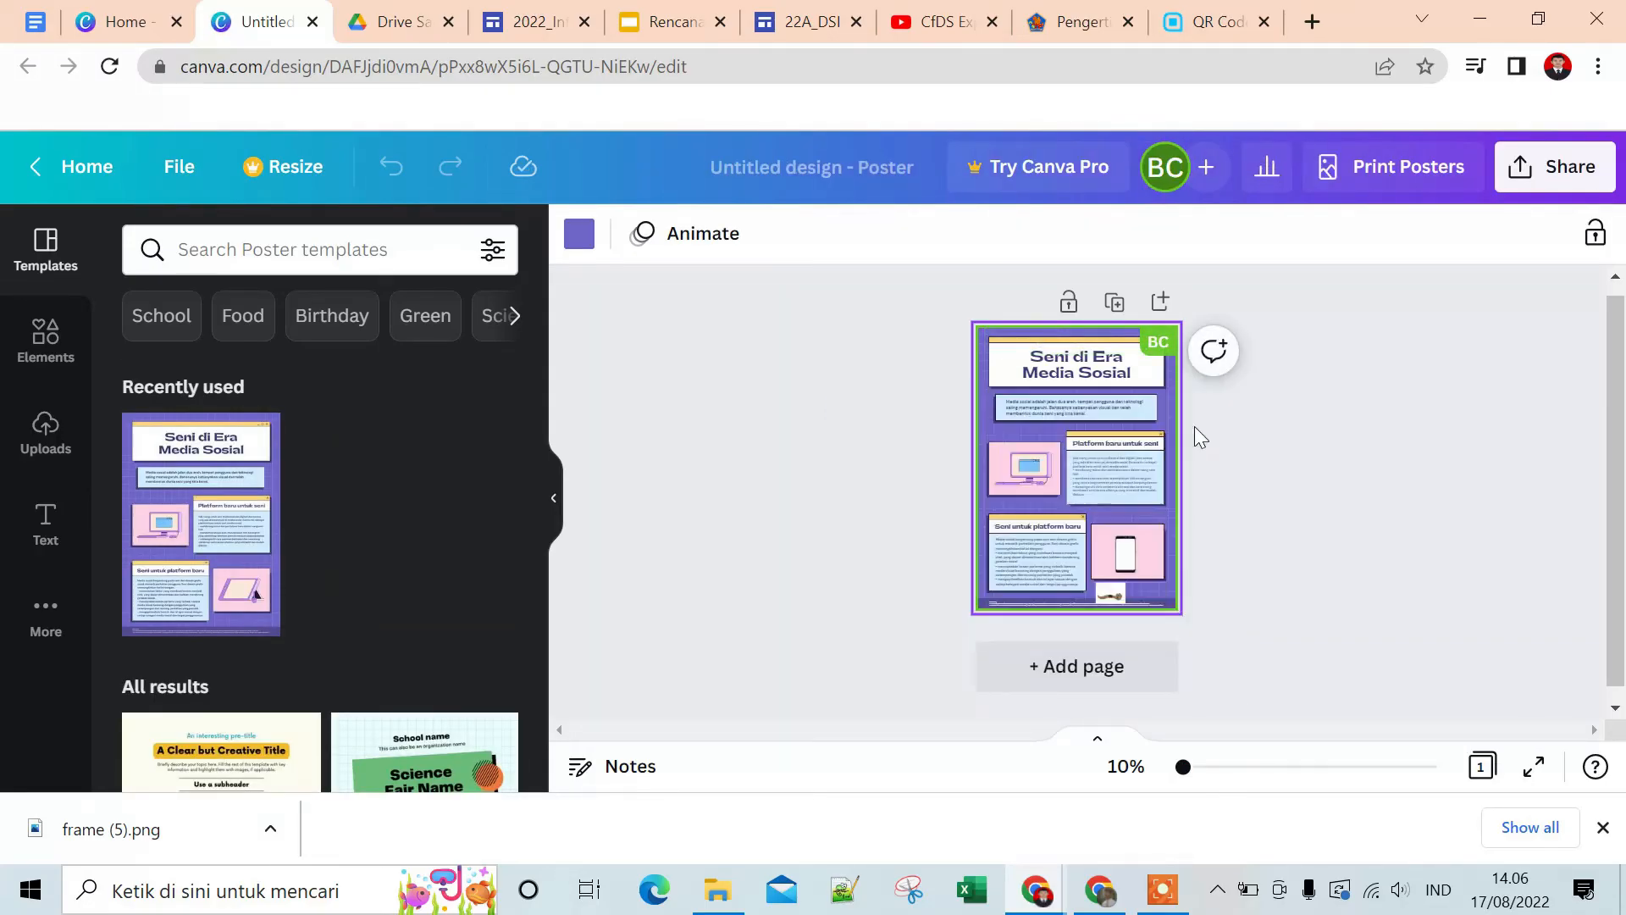
pyautogui.click(771, 542)
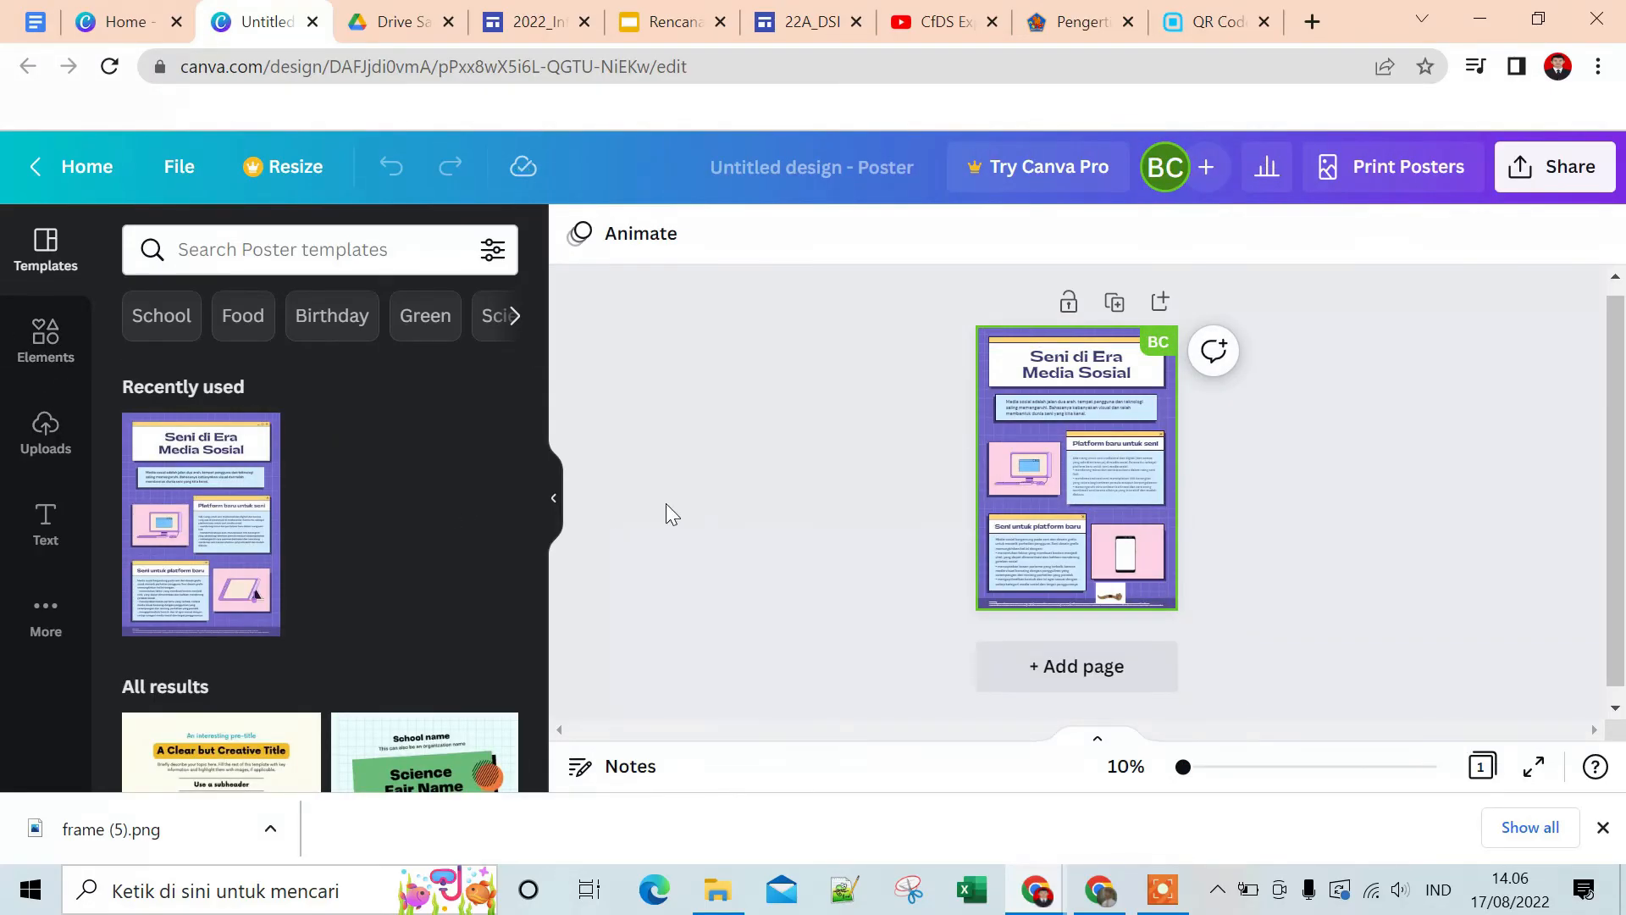
pyautogui.click(44, 446)
pyautogui.click(295, 321)
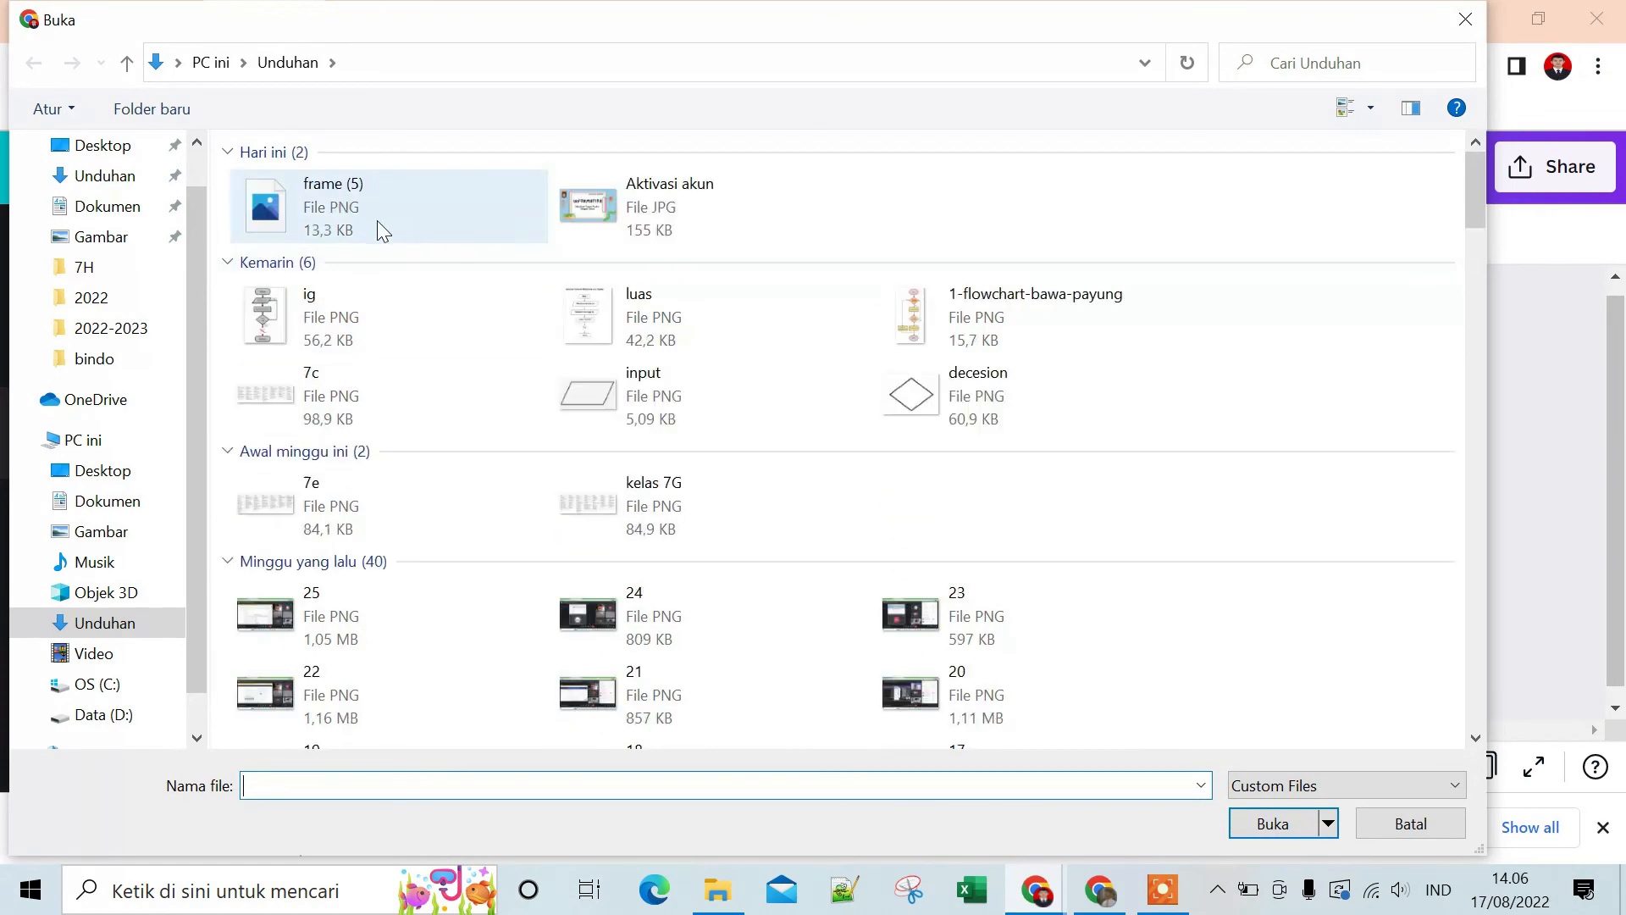
pyautogui.click(346, 210)
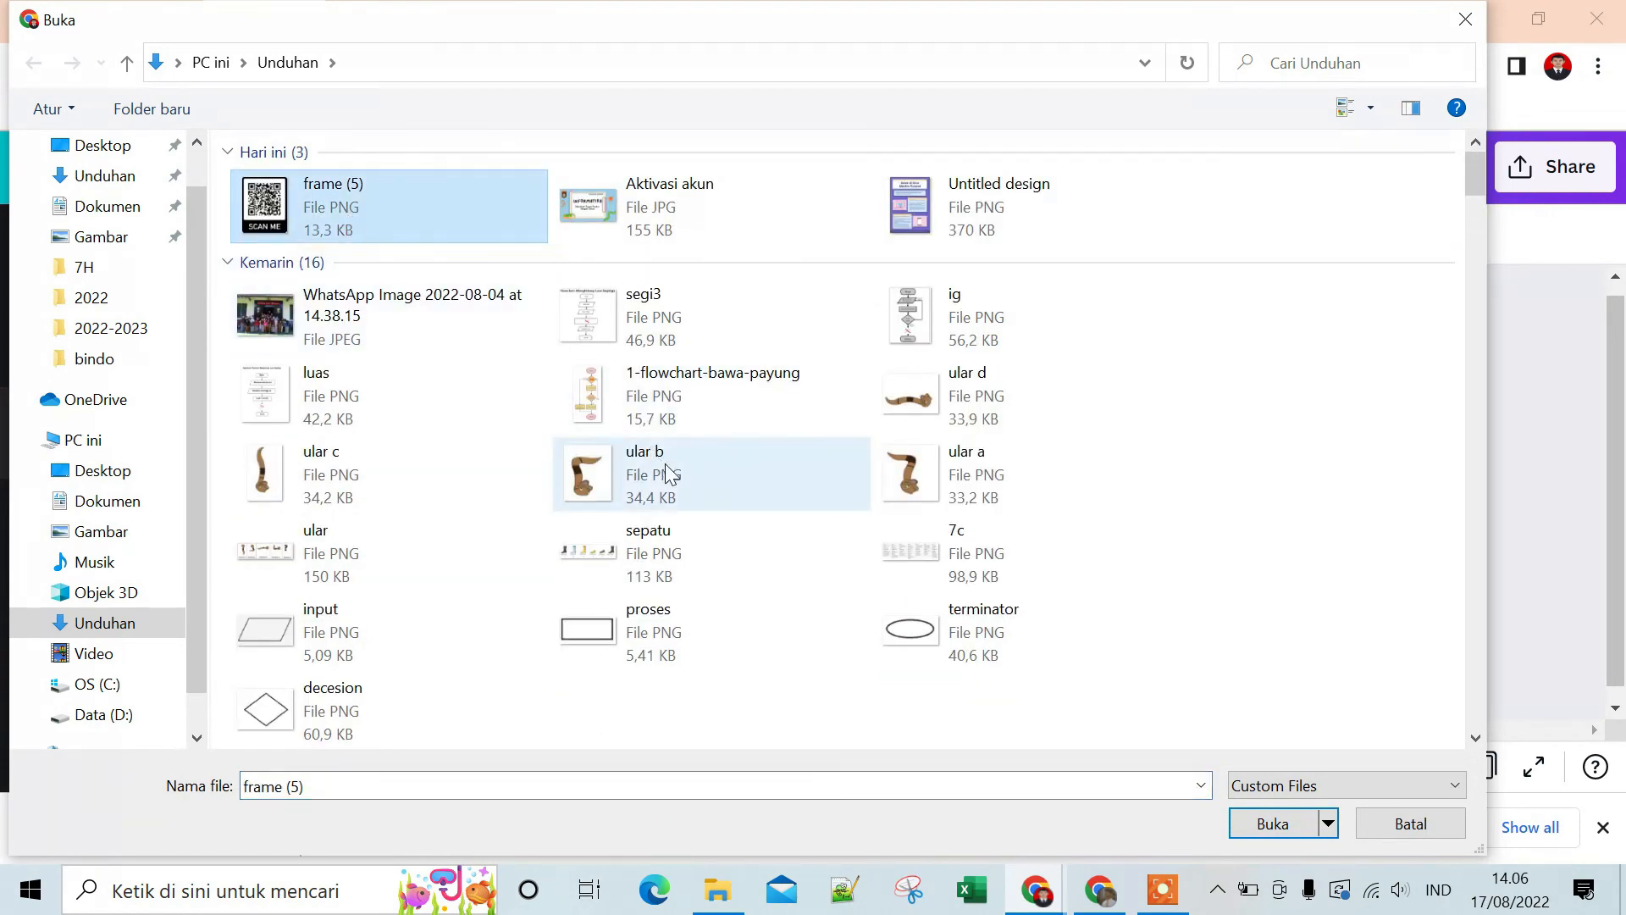
pyautogui.click(1285, 818)
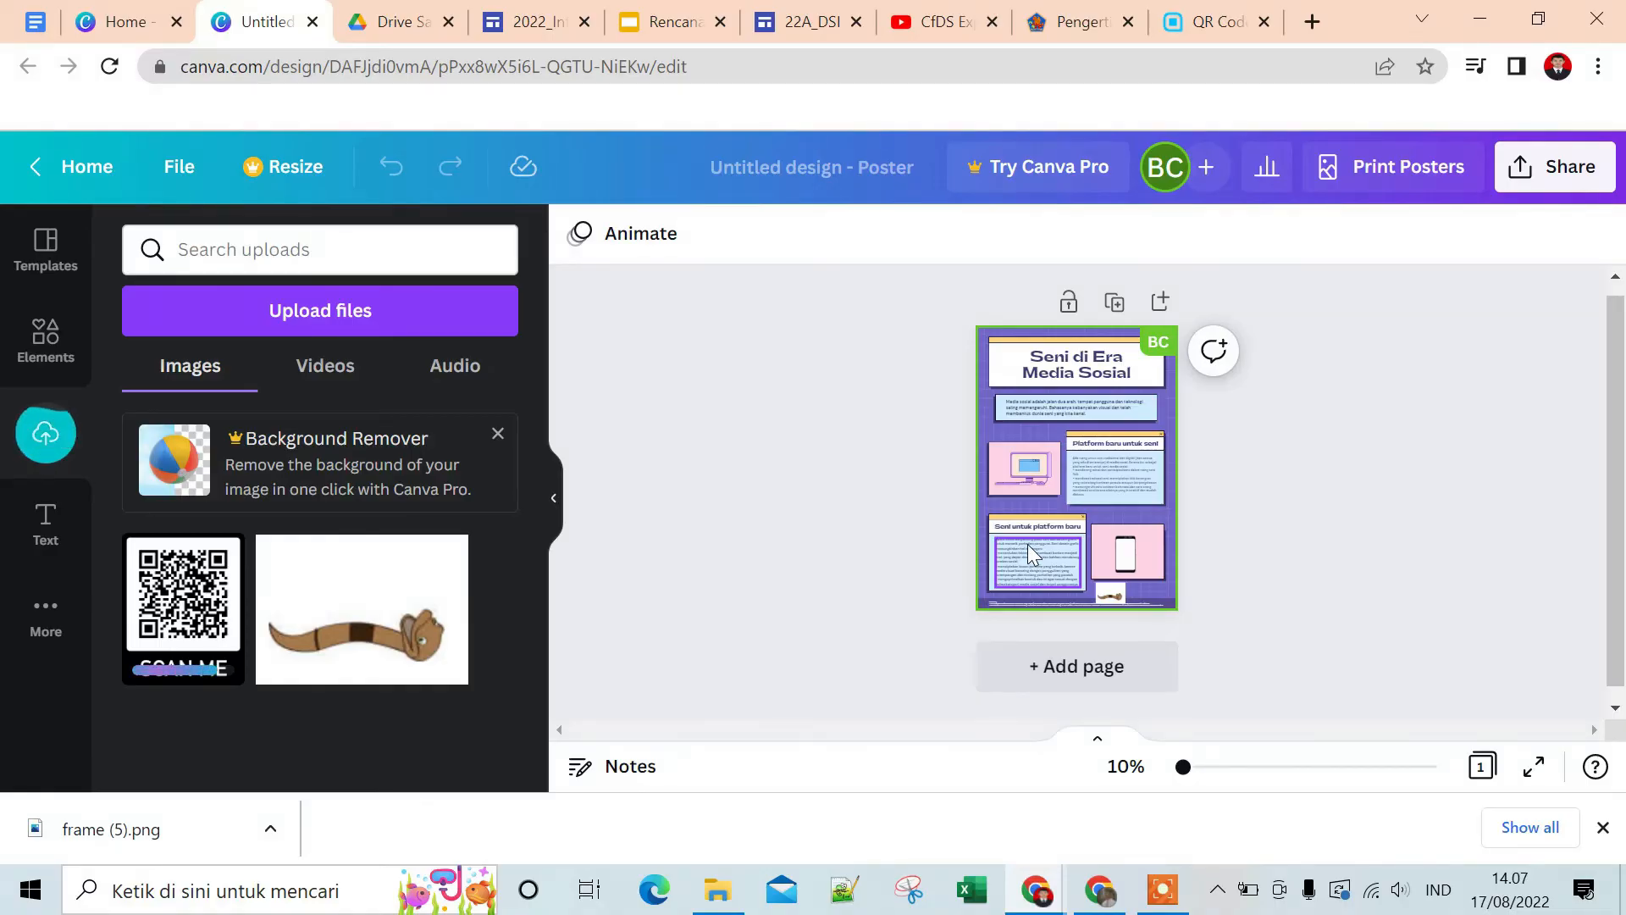
# Add the uploaded SCAN ME QR code to the poster and shrink it to a small image
pyautogui.click(190, 605)
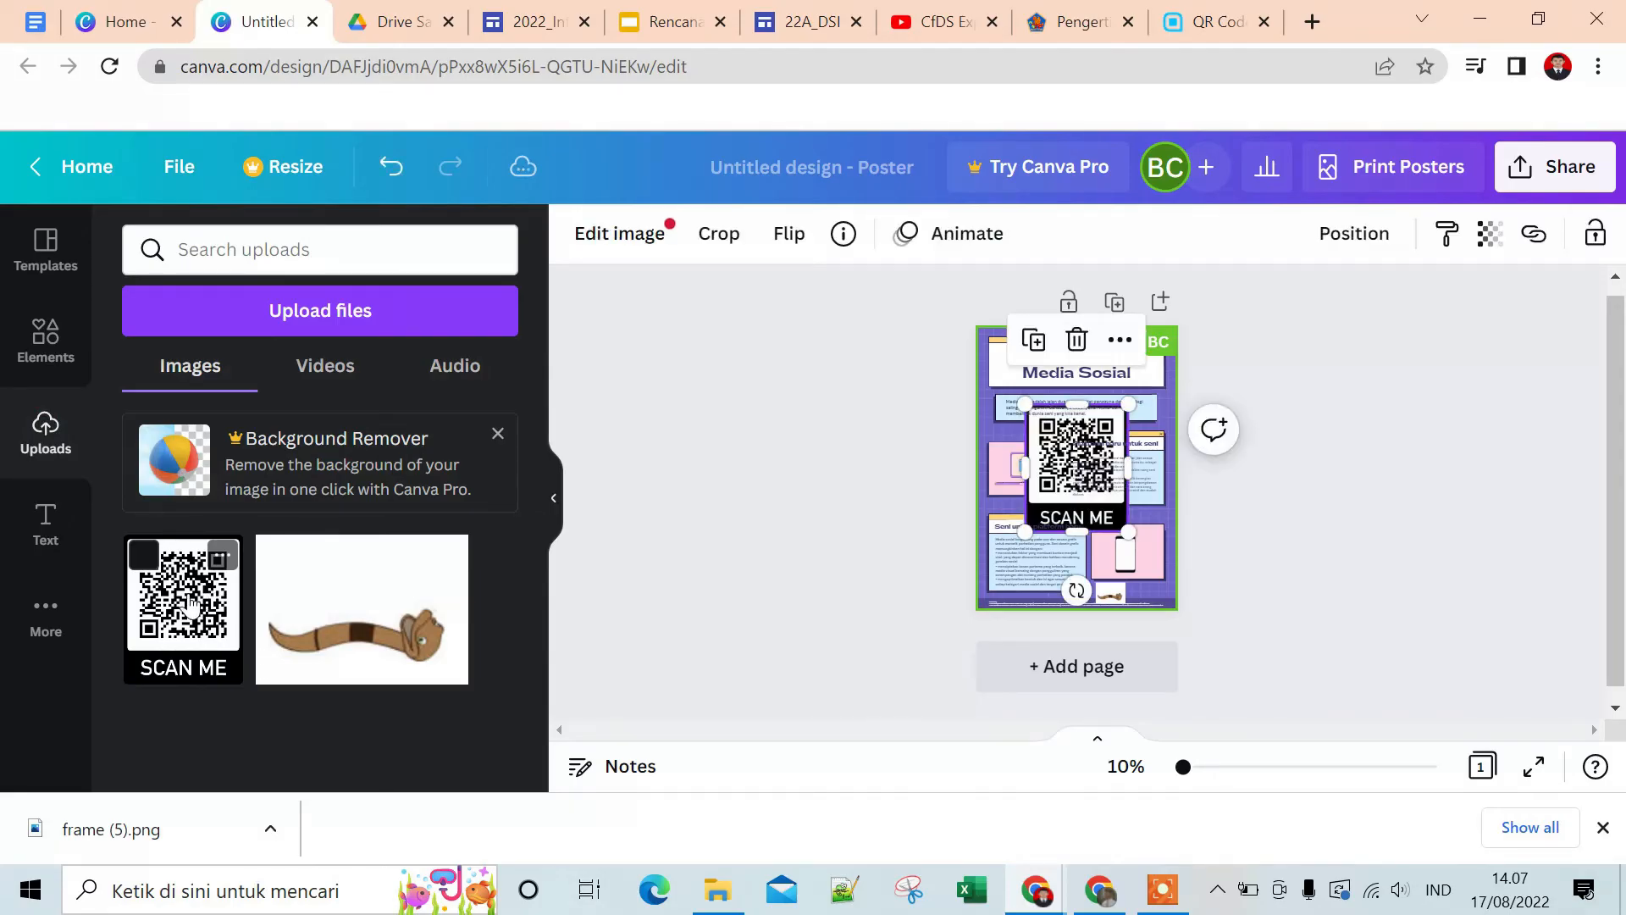
pyautogui.moveTo(1131, 413); pyautogui.dragTo(1093, 508)
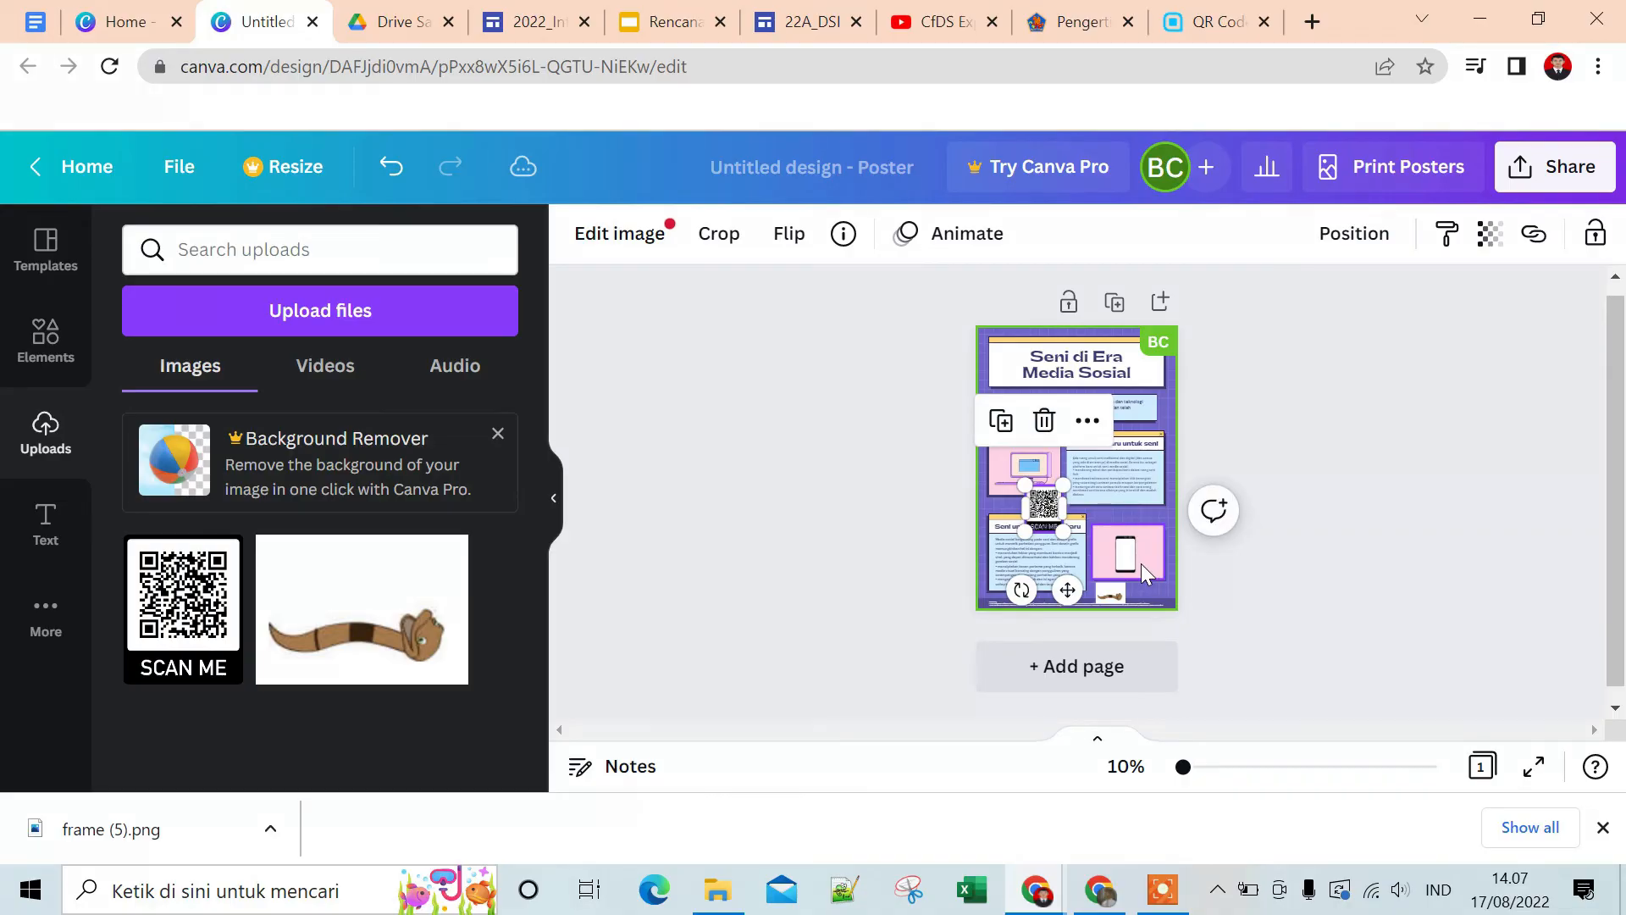
# Move the phone illustration toward the left side of its pink panel in the poster's lower part
pyautogui.scroll(-1, 1141, 562)
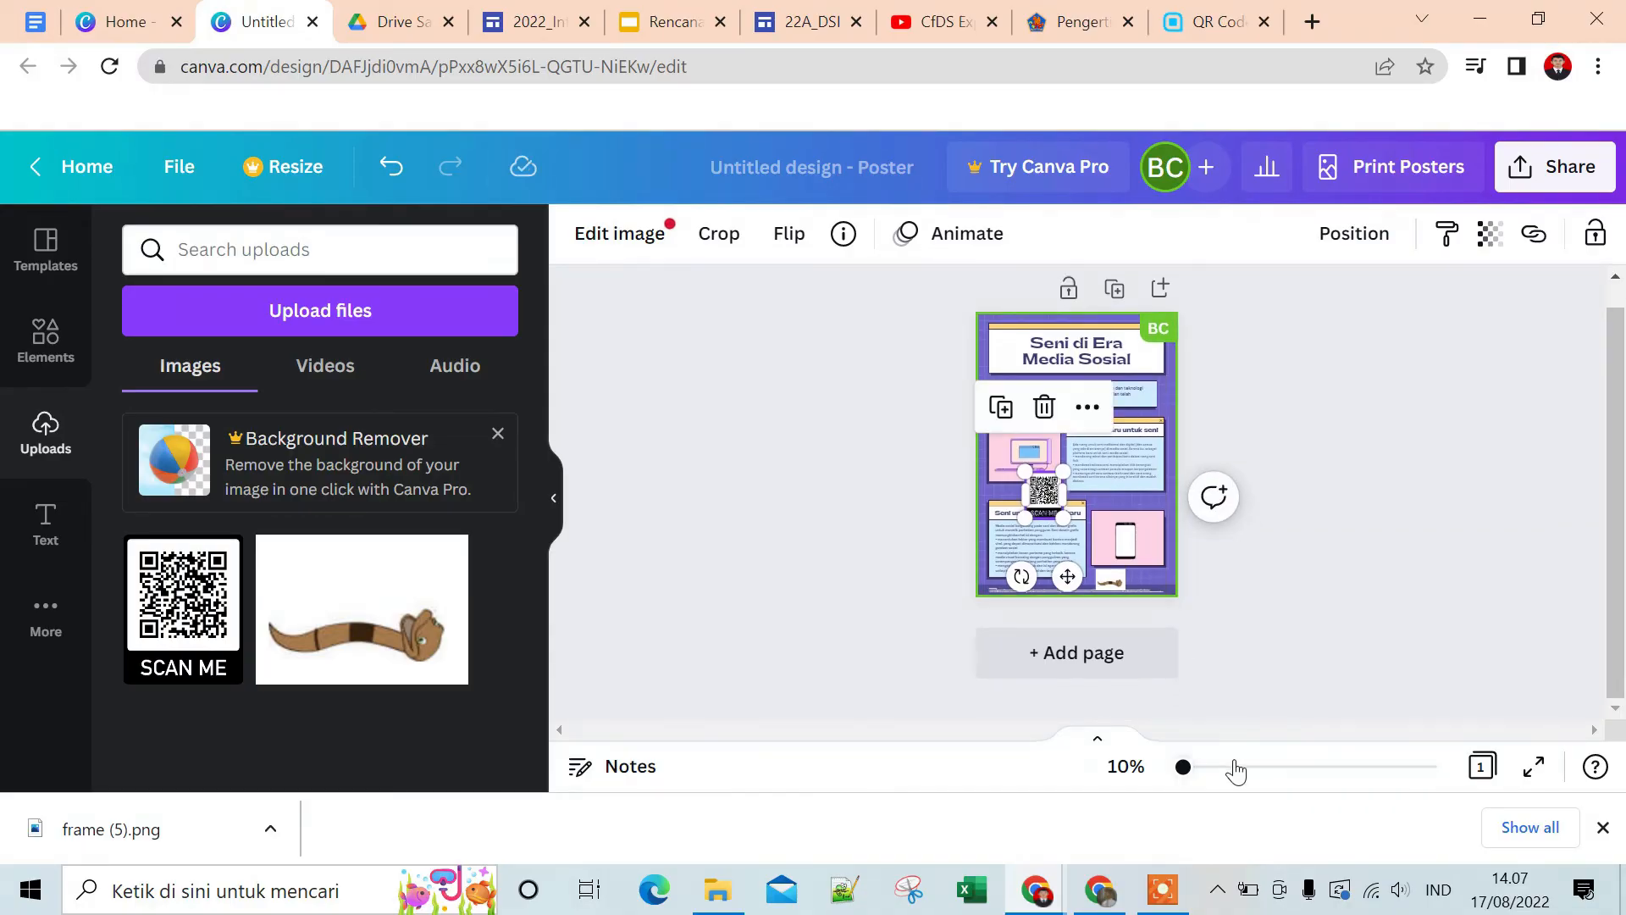
pyautogui.click(1264, 767)
pyautogui.scroll(-1, 1280, 609)
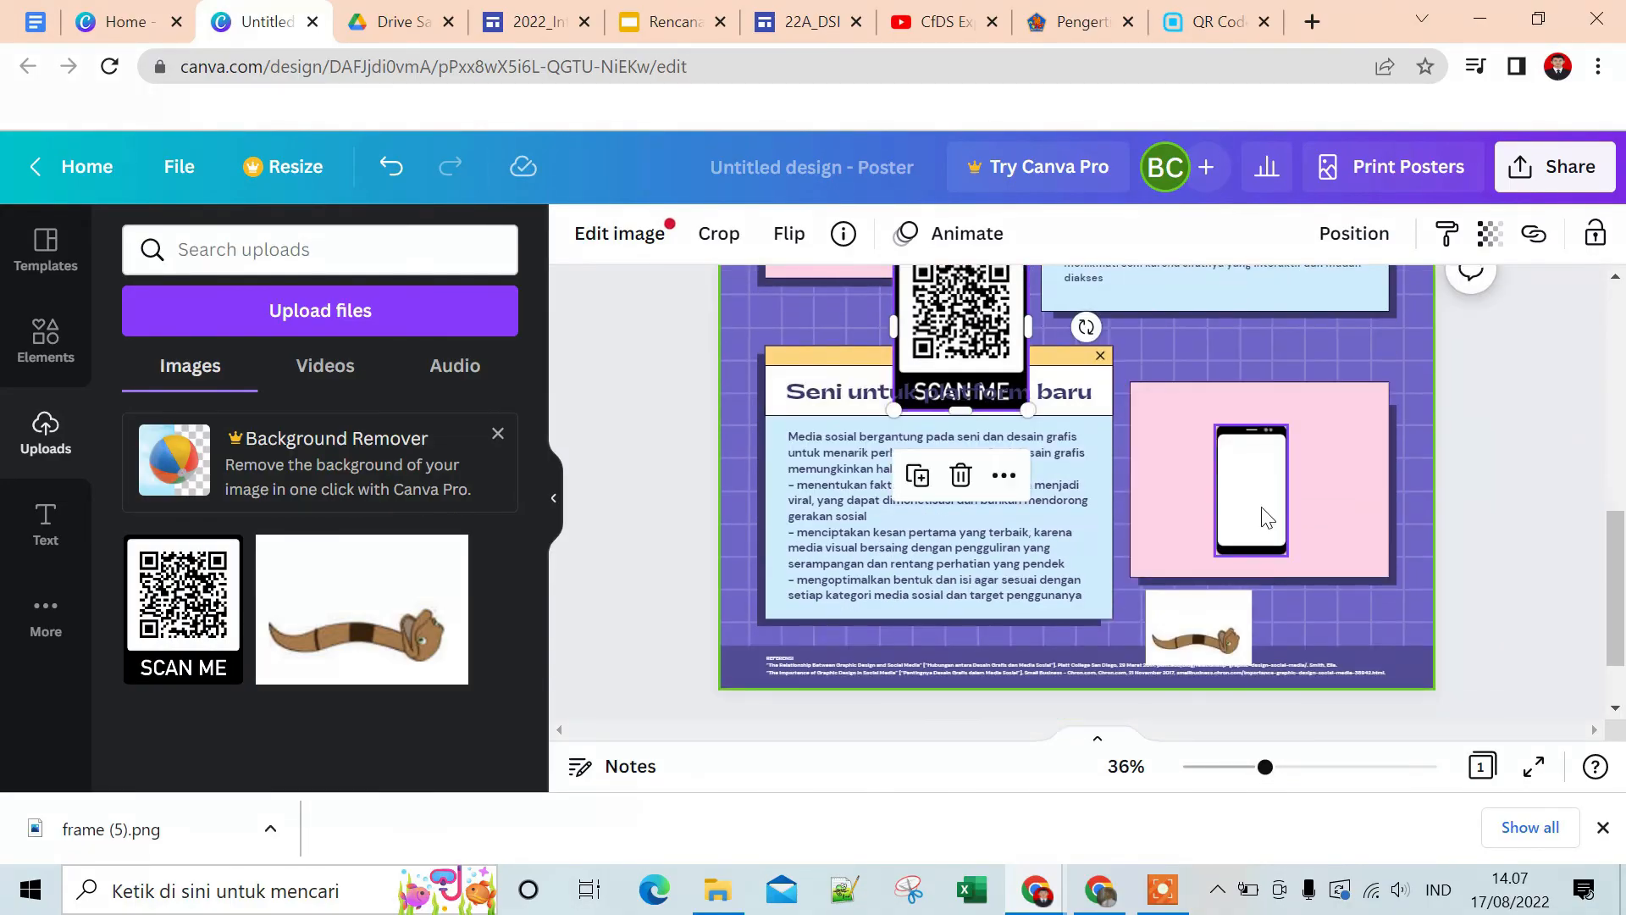
pyautogui.click(1263, 512)
pyautogui.moveTo(1253, 506); pyautogui.dragTo(1186, 491)
pyautogui.click(1235, 651)
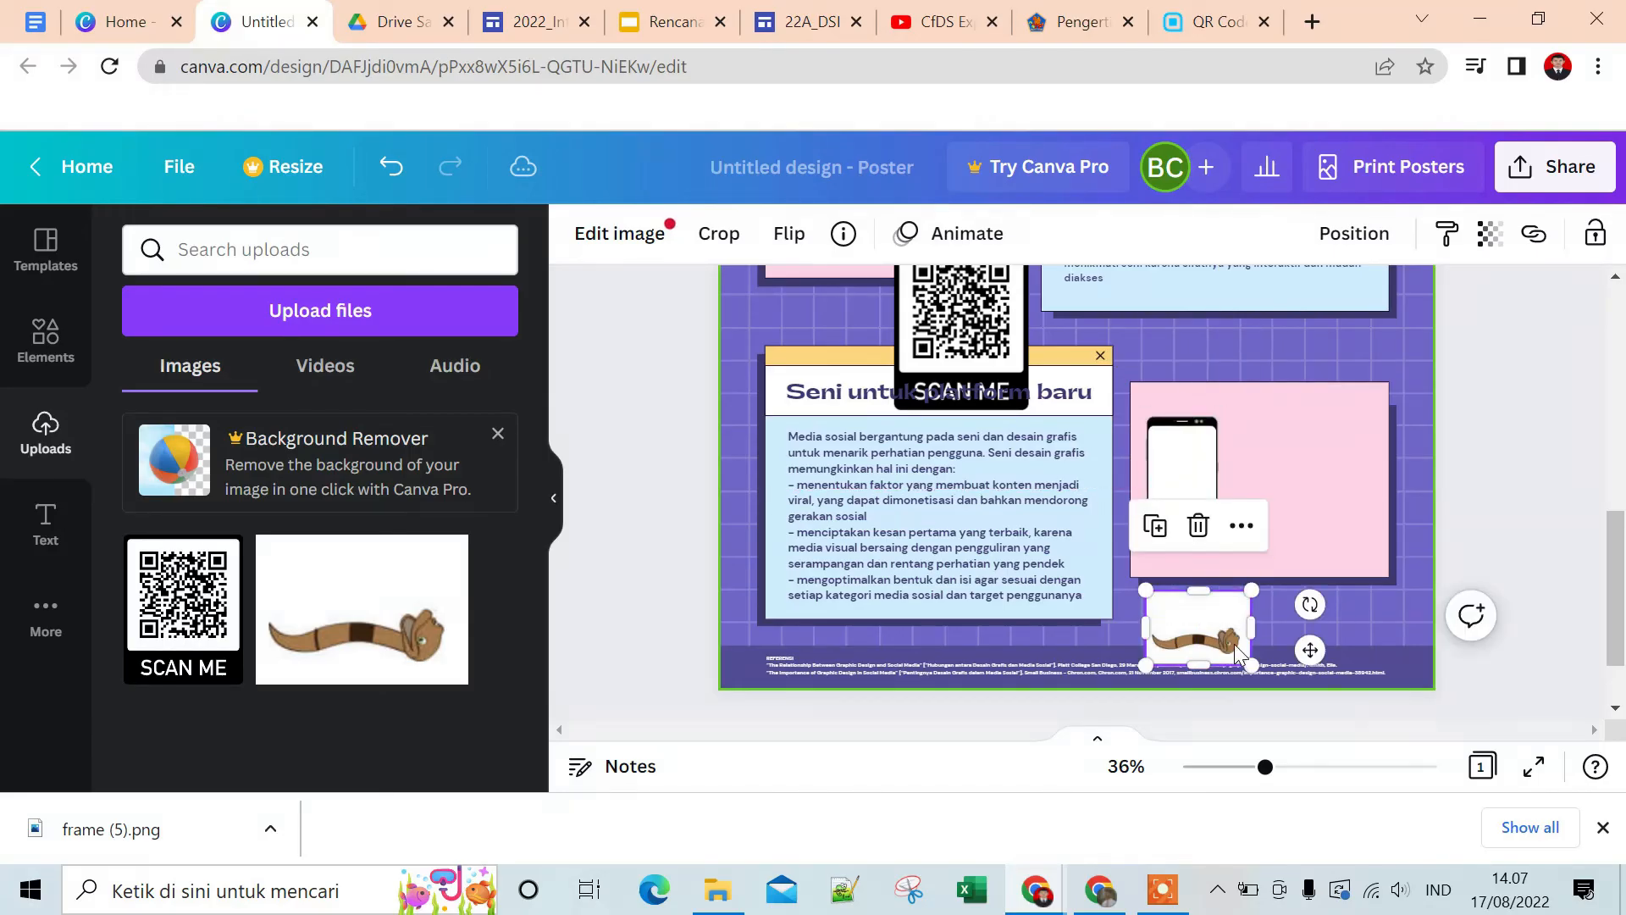
pyautogui.click(1235, 623)
# Place the QR code beside the phone in the pink panel, slightly reduced and positioned to fit inside it
pyautogui.scroll(3, 1086, 521)
pyautogui.moveTo(993, 428); pyautogui.dragTo(1332, 568)
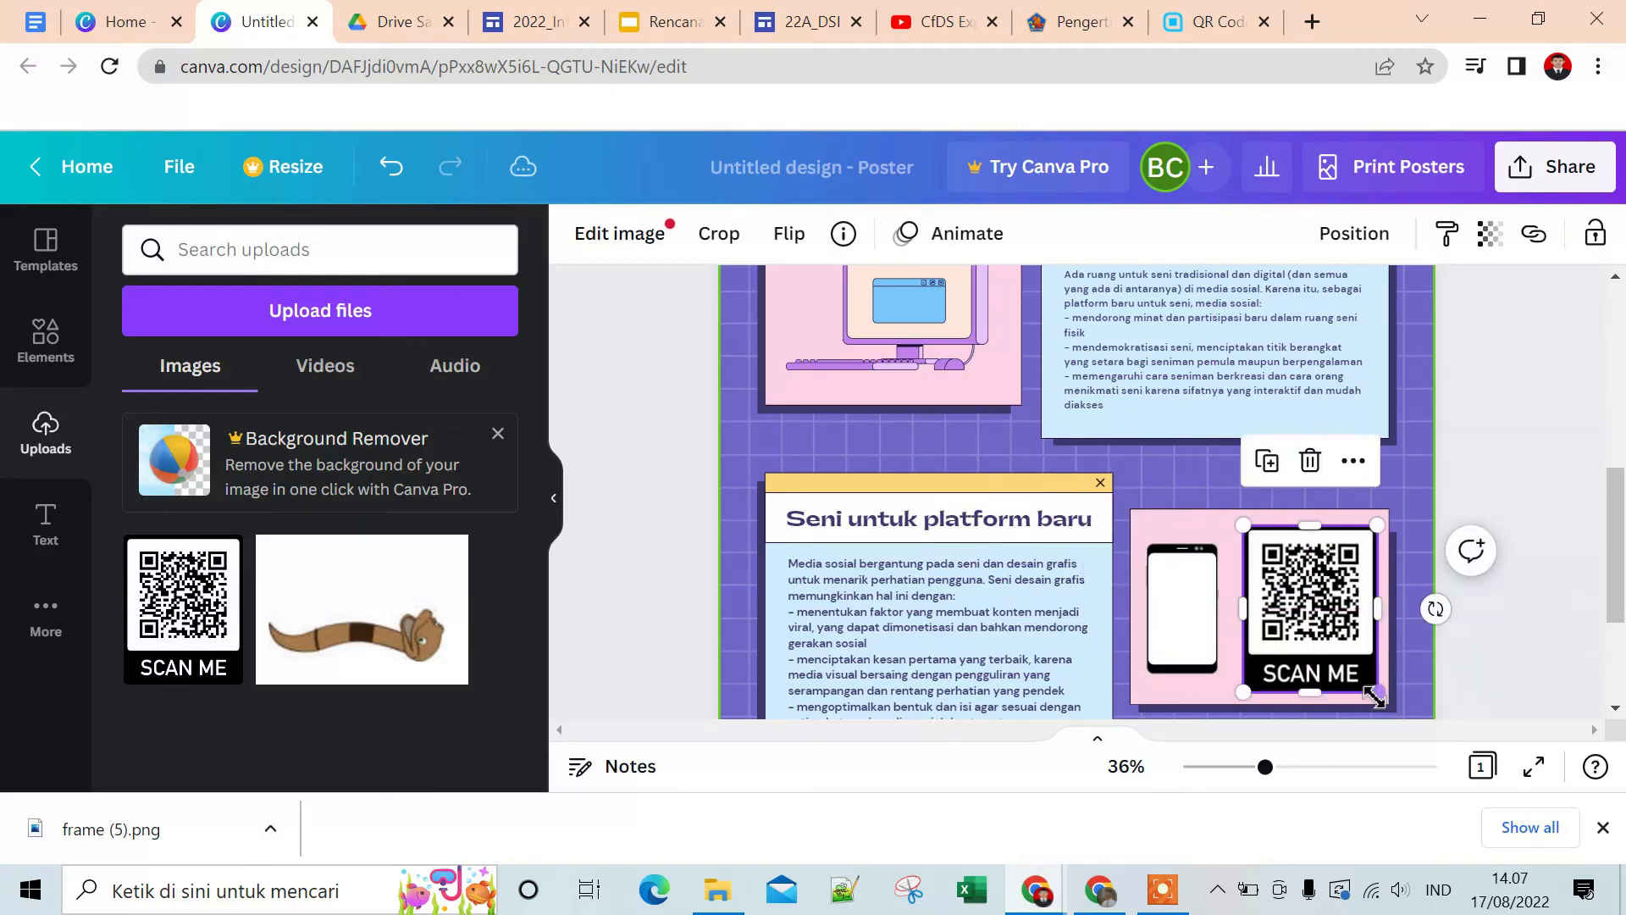
pyautogui.moveTo(1373, 684); pyautogui.dragTo(1362, 674)
pyautogui.moveTo(1321, 615); pyautogui.dragTo(1330, 623)
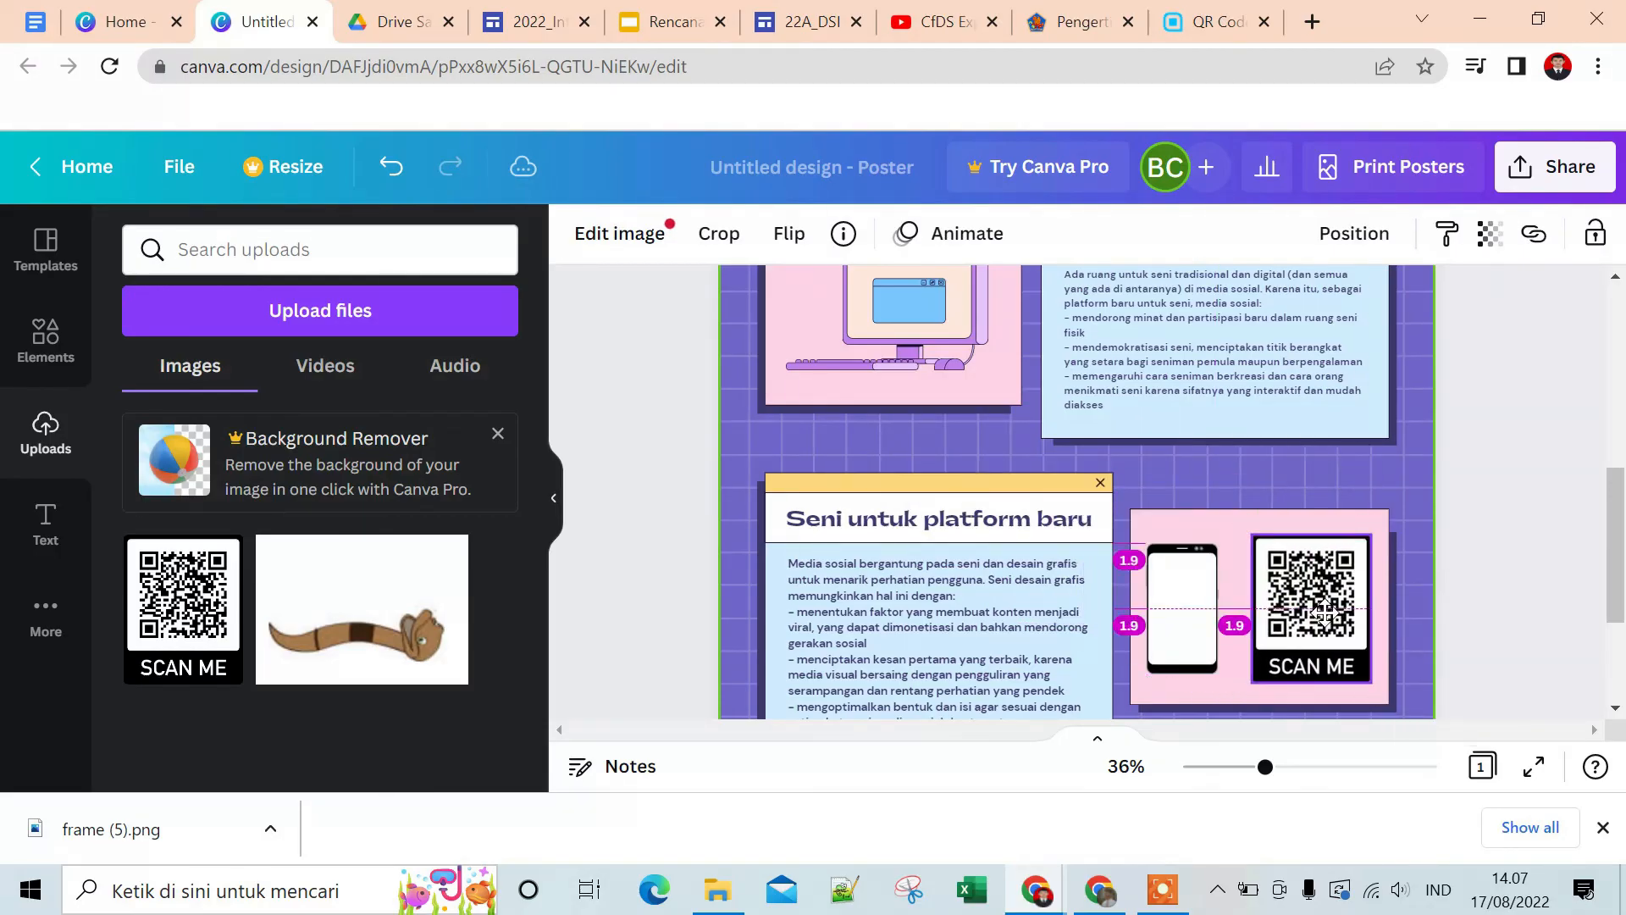
pyautogui.click(1542, 464)
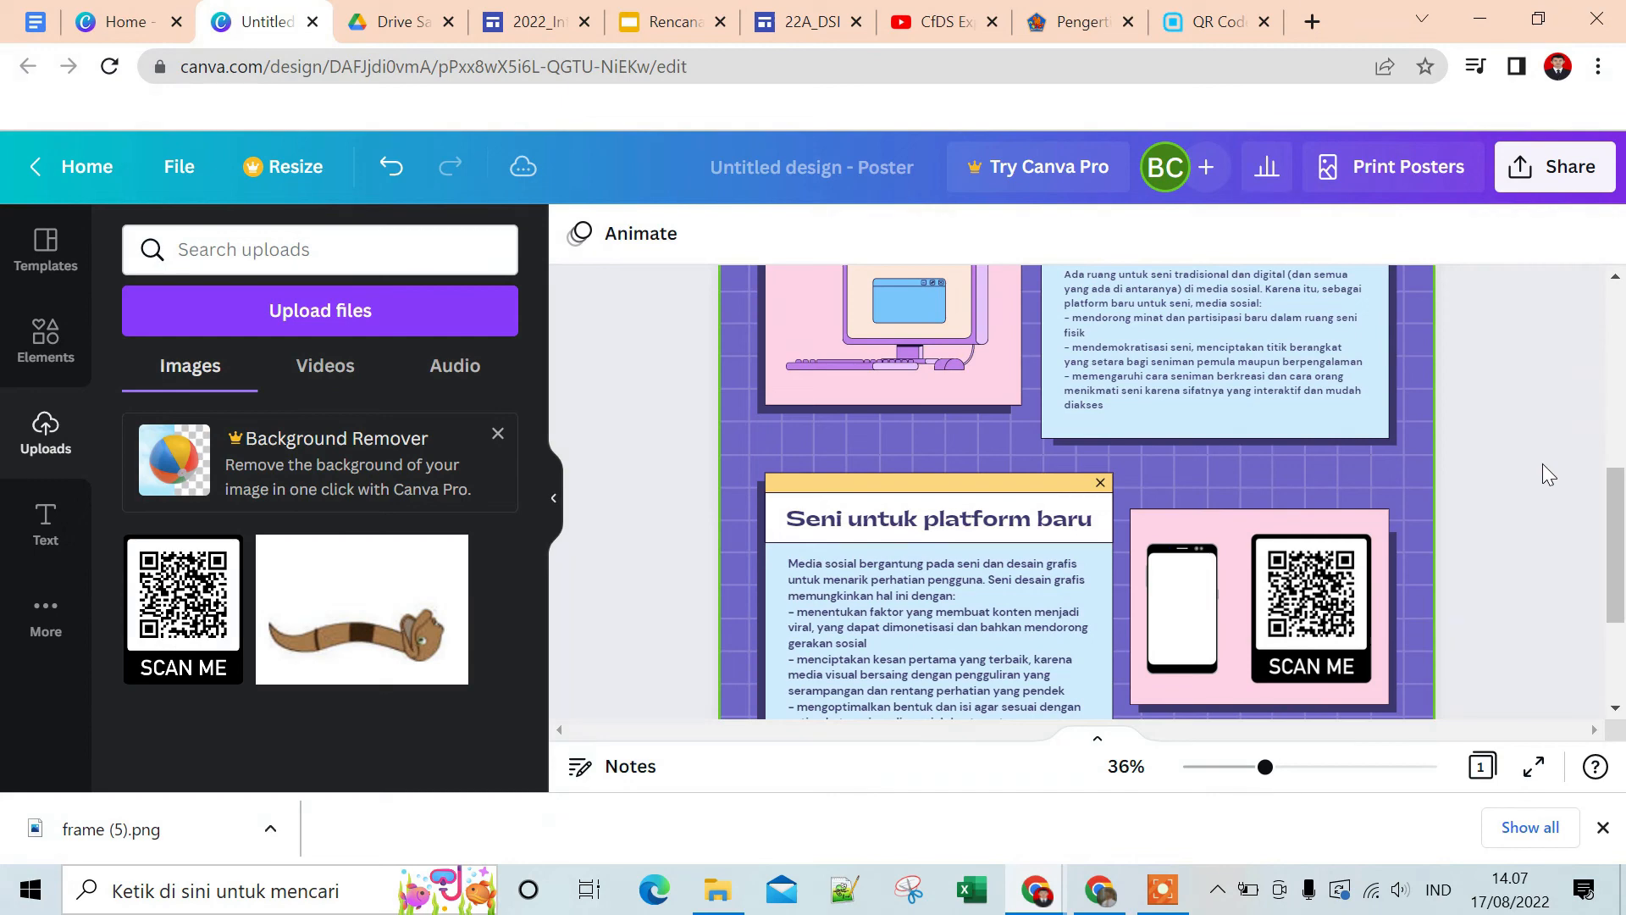
# Download the poster as a free watermarked draft in JPG format and open the downloaded file
pyautogui.click(1559, 179)
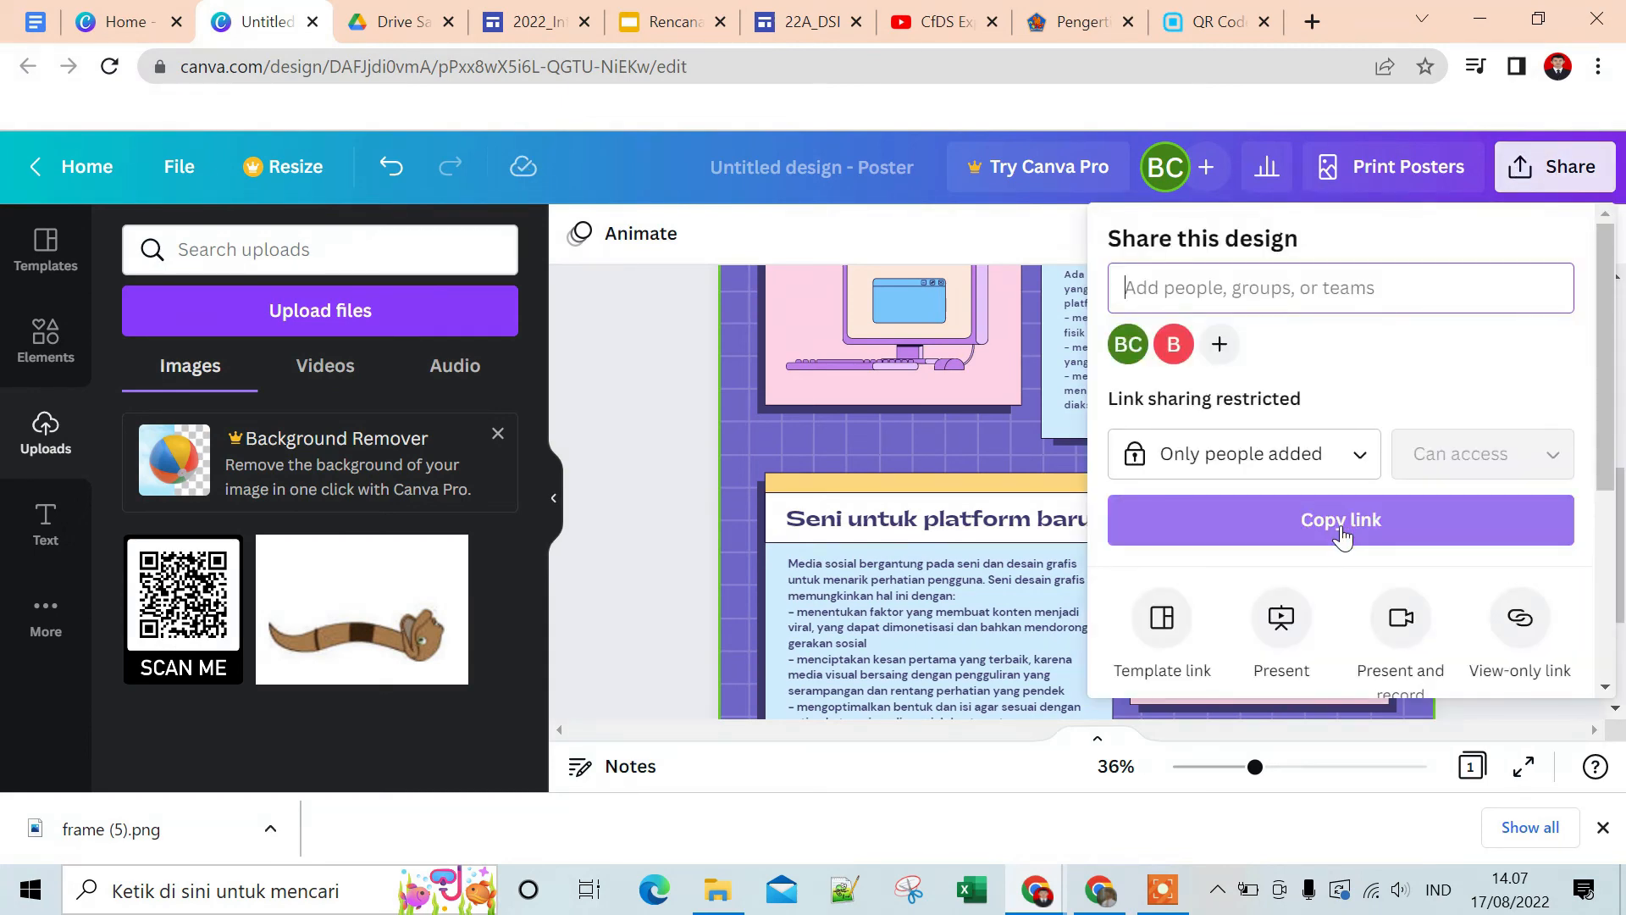
pyautogui.scroll(-2, 1342, 537)
pyautogui.scroll(-2, 1355, 537)
pyautogui.click(1445, 528)
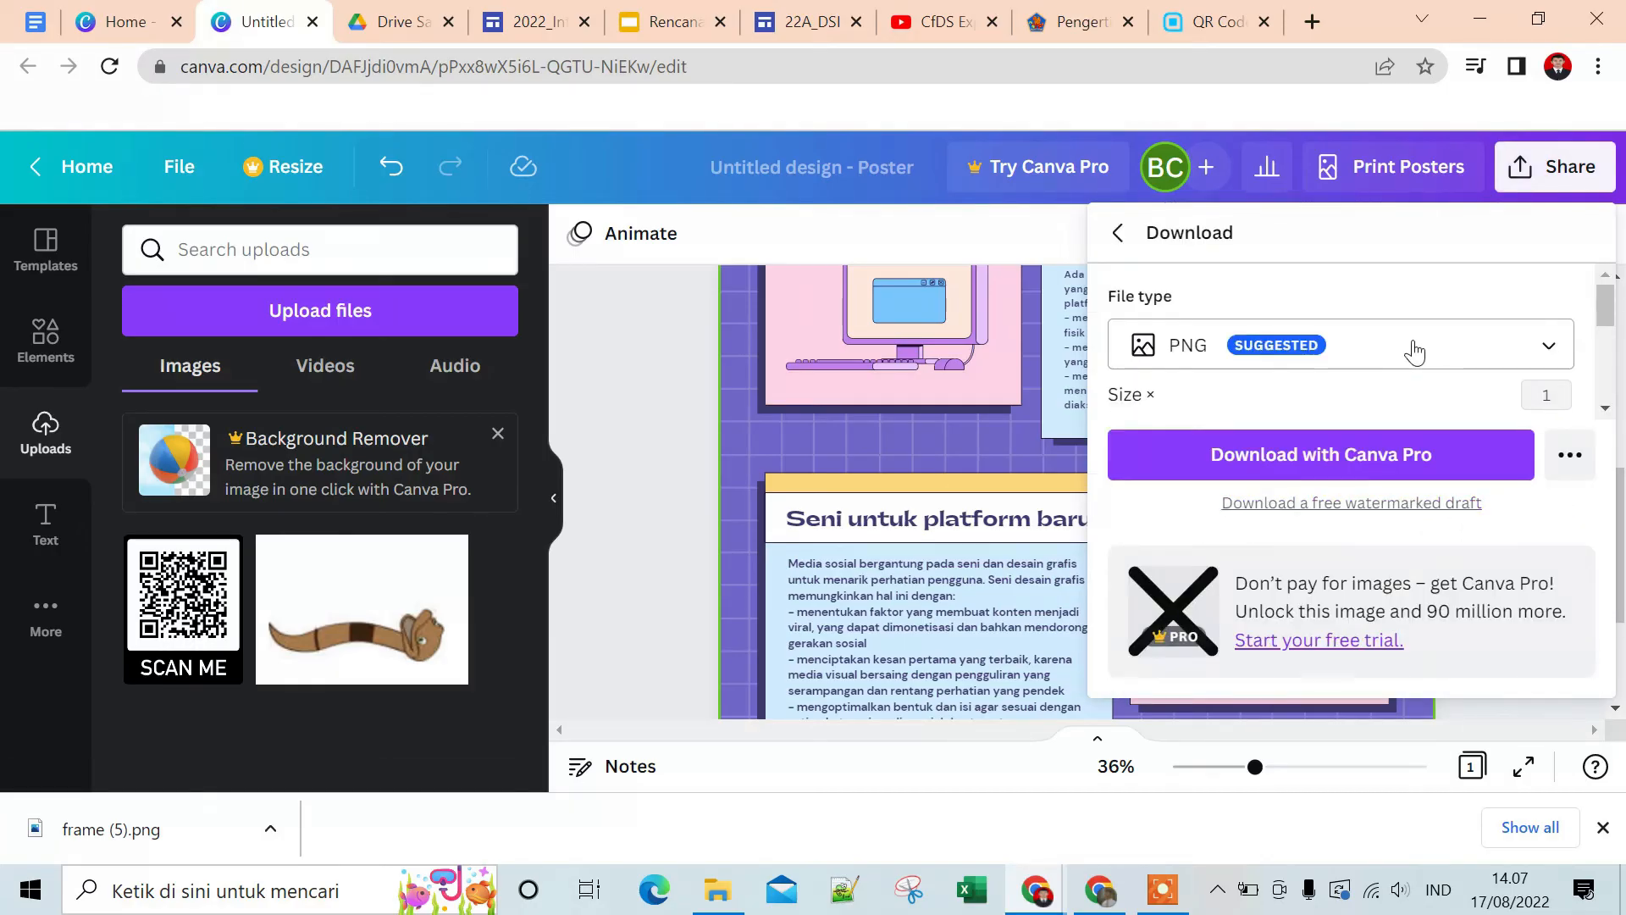
pyautogui.click(1414, 349)
pyautogui.click(1362, 289)
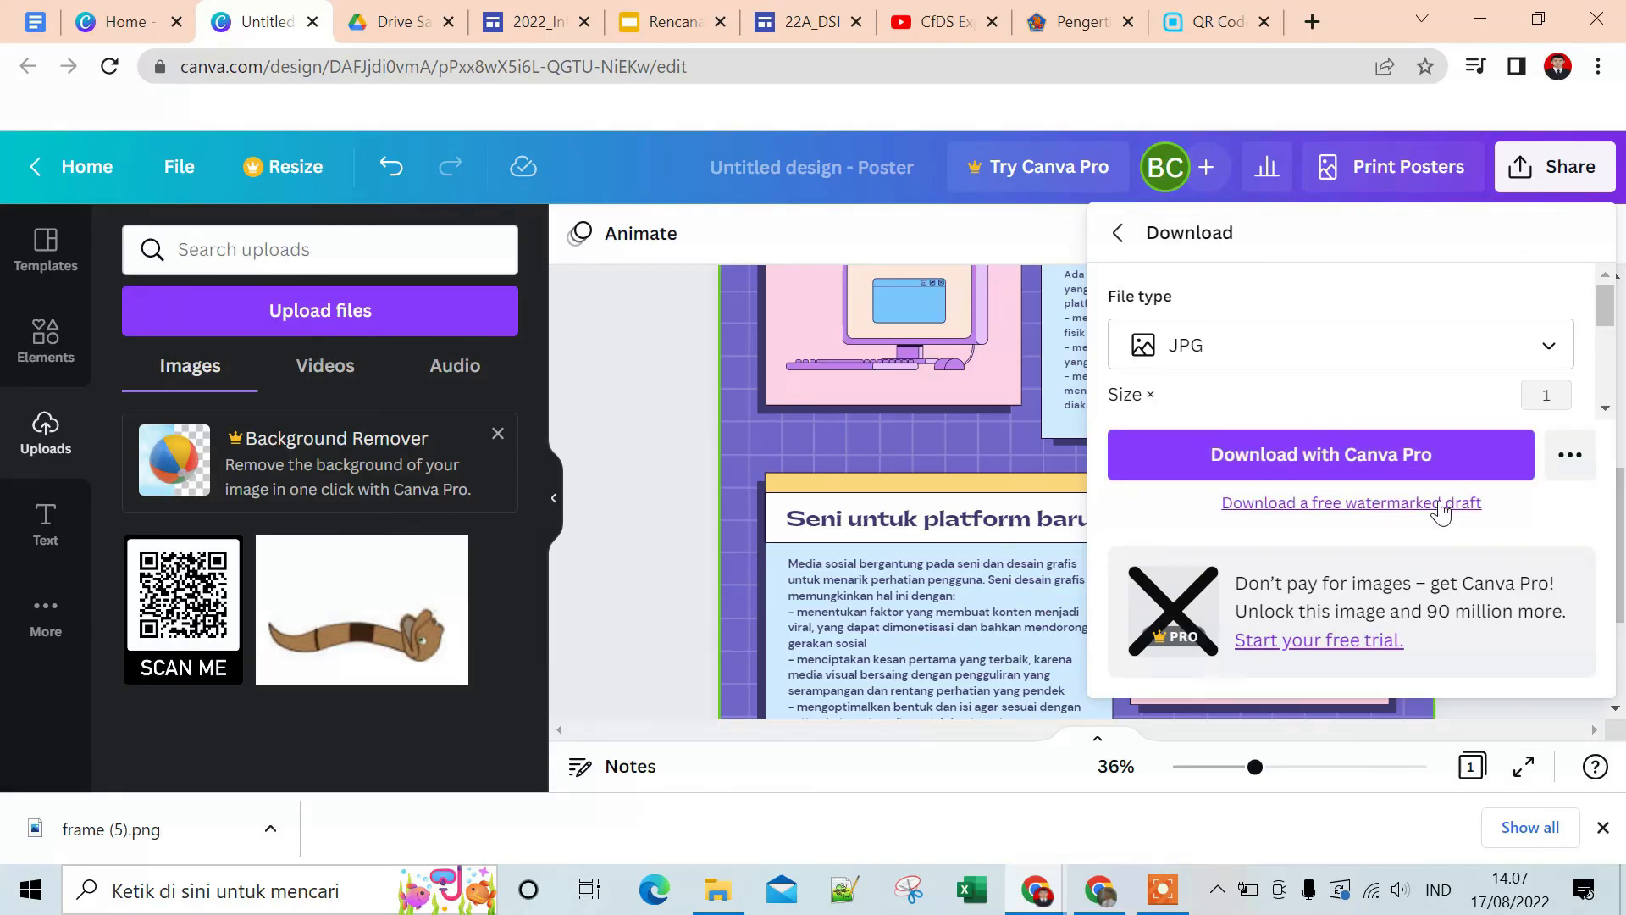
pyautogui.click(1429, 507)
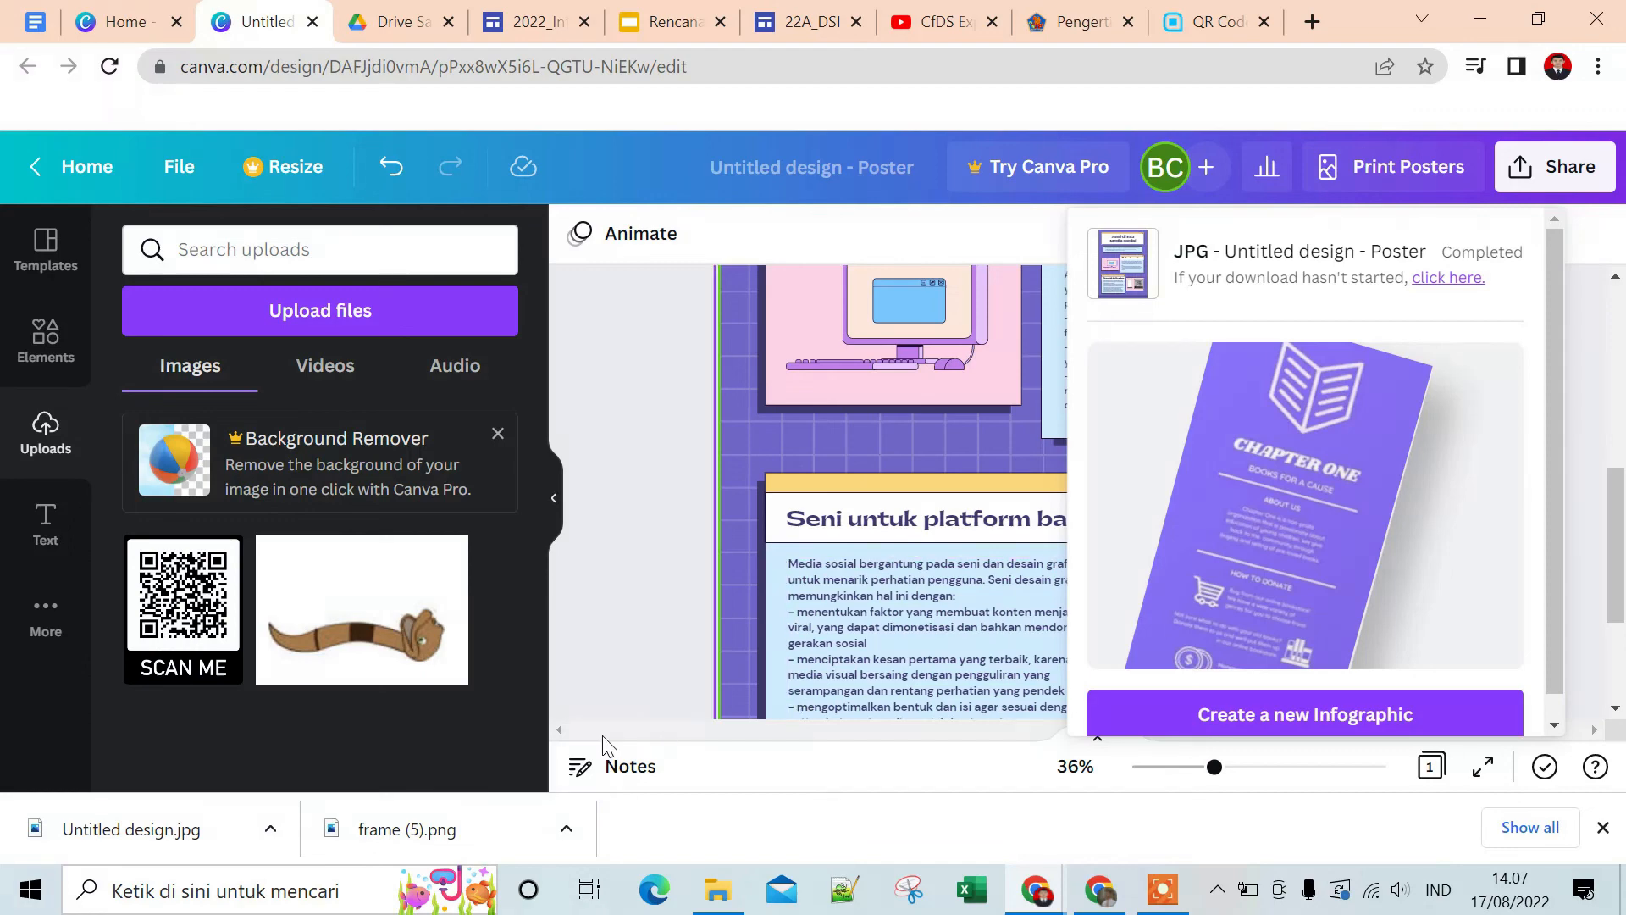
pyautogui.click(93, 834)
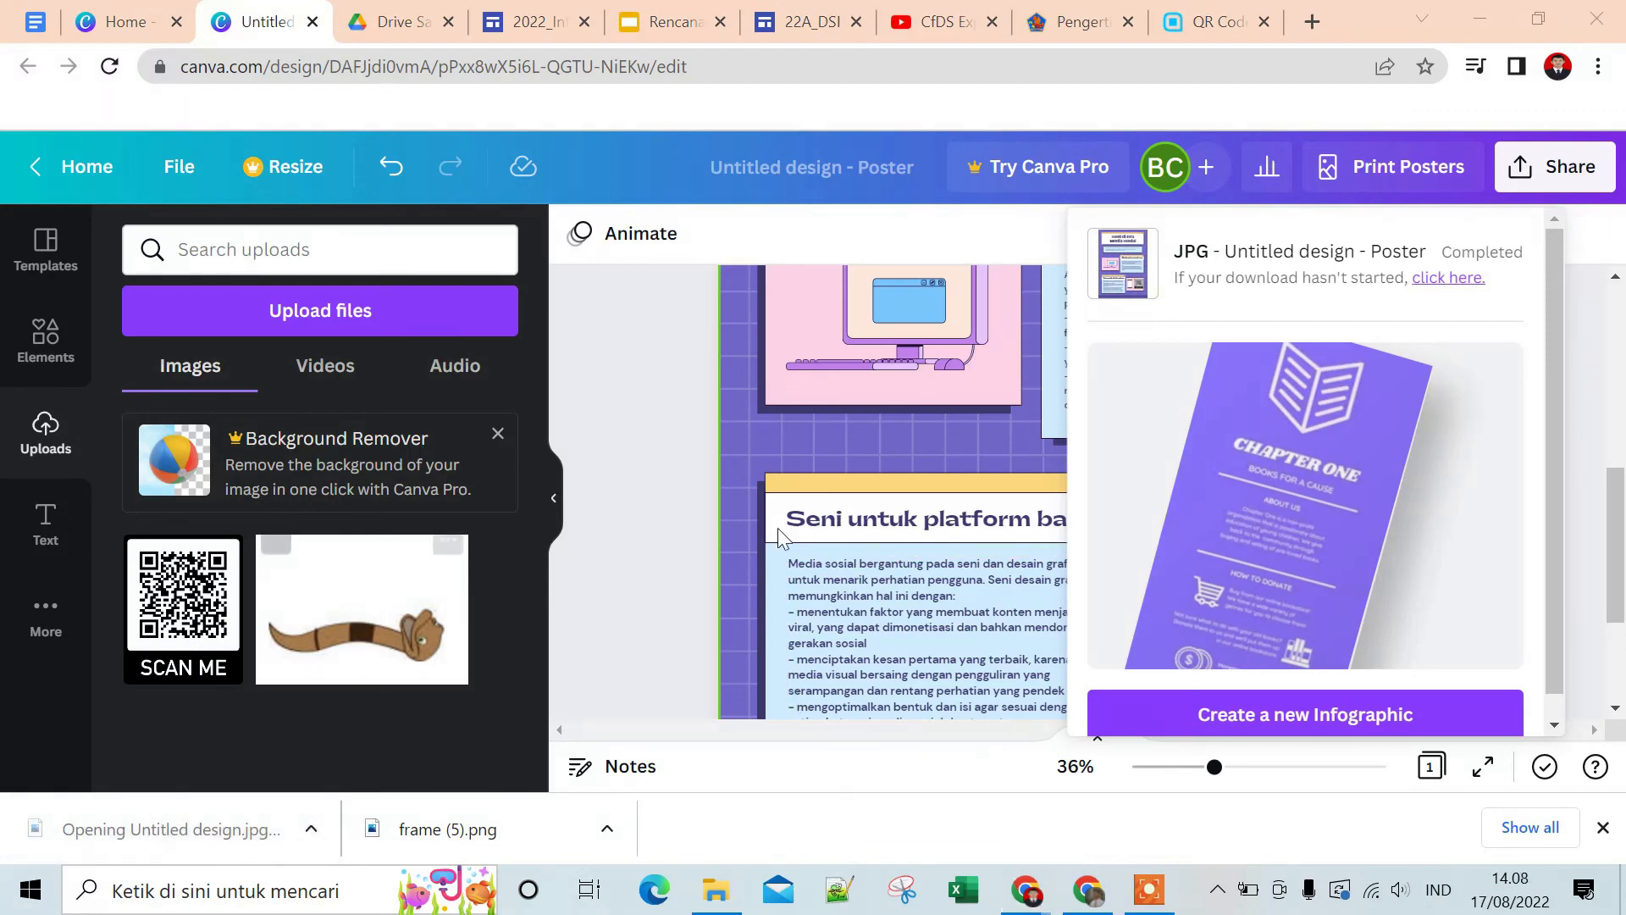